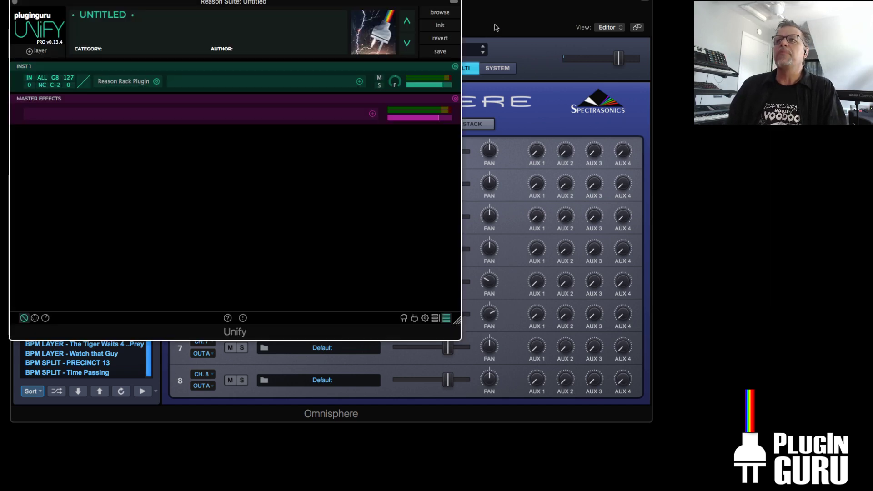
Clear the Omnisphere window away and open the Reason Rack Plugin interface from the INST 1 layer
drag(512, 13, 699, 16)
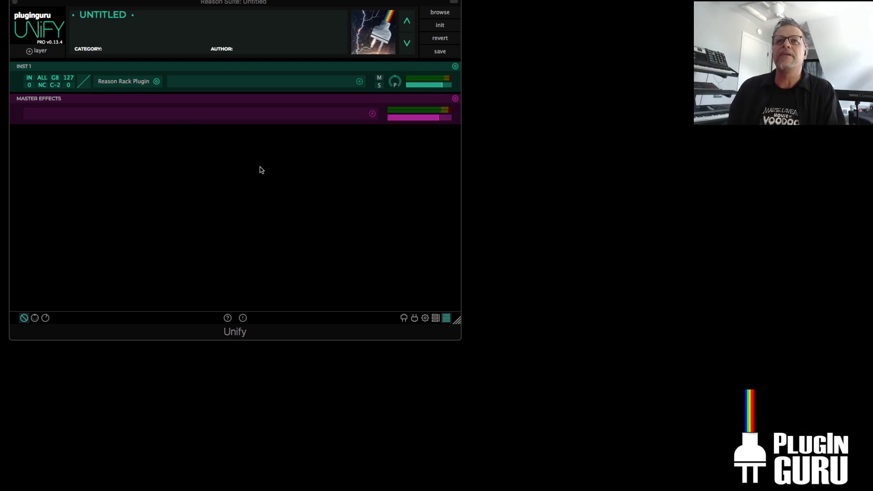
click(126, 82)
click(126, 82)
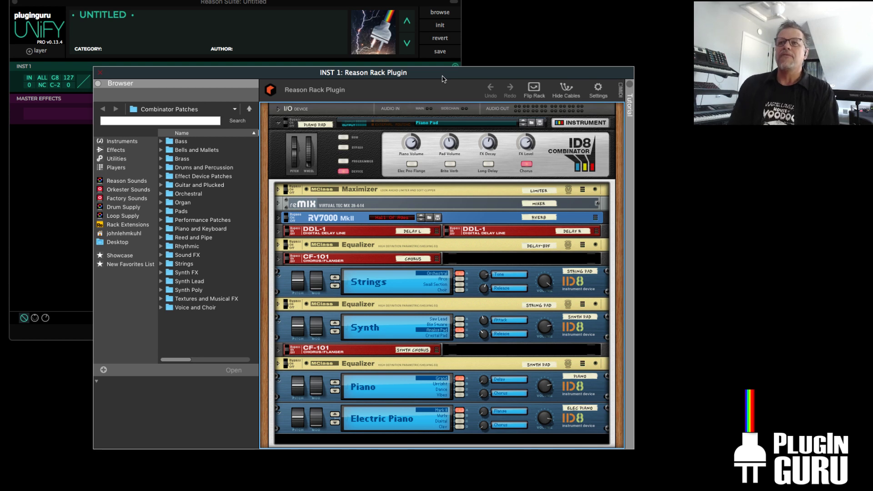
click(285, 6)
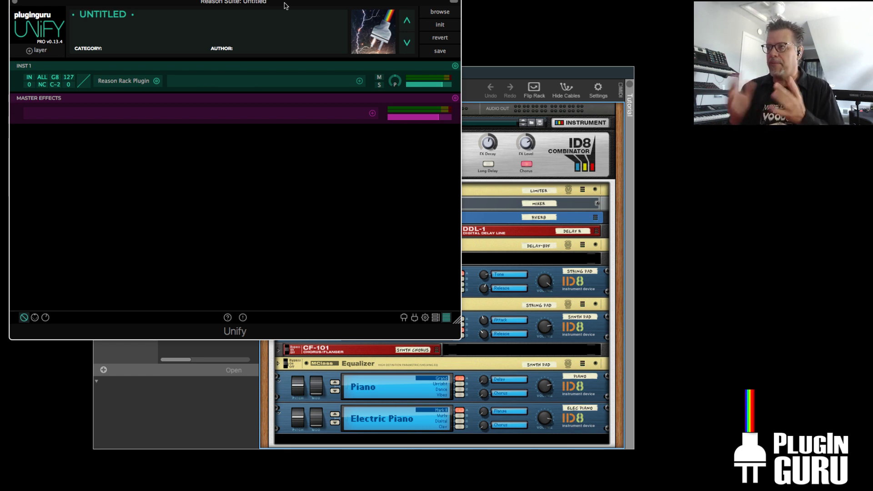
click(520, 74)
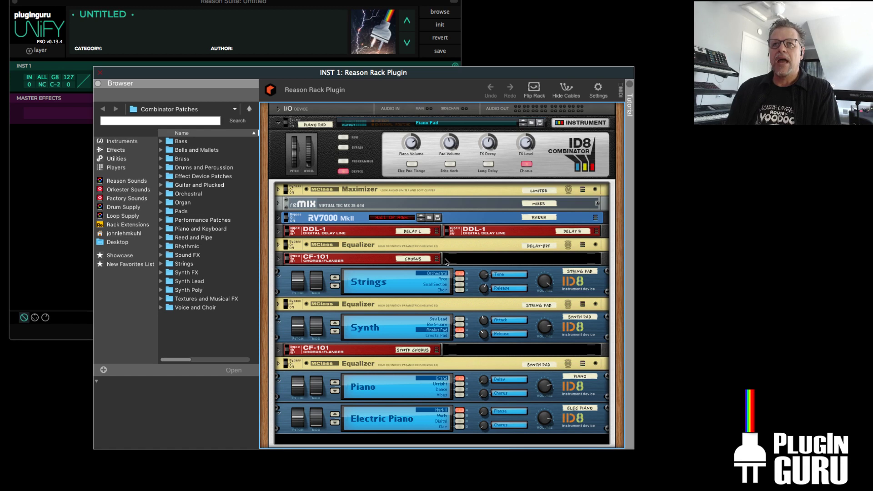
click(175, 219)
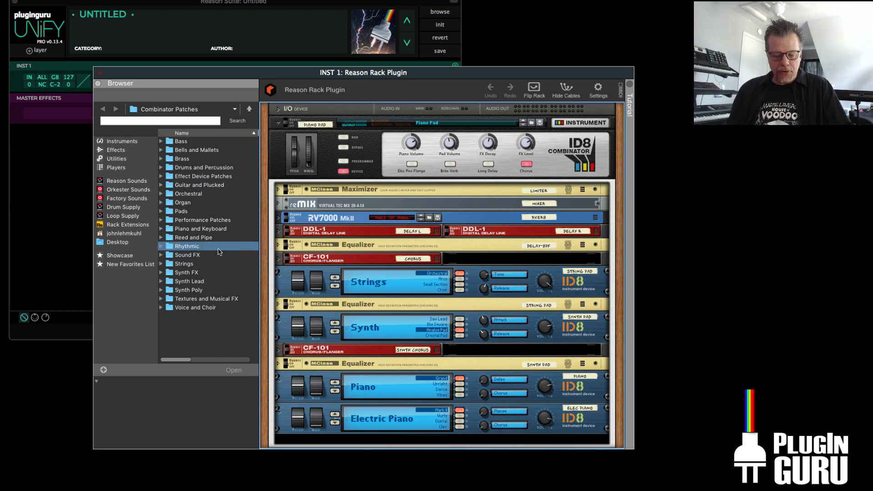
key(super+Tab)
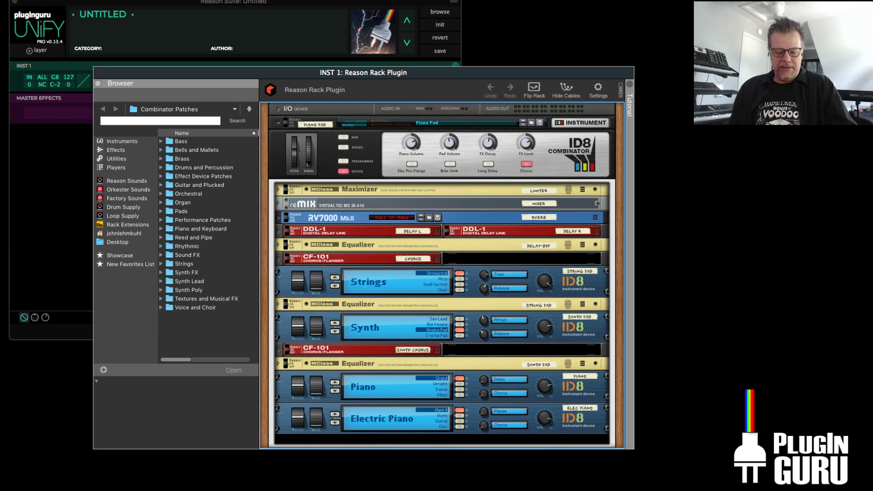
key(super+Tab)
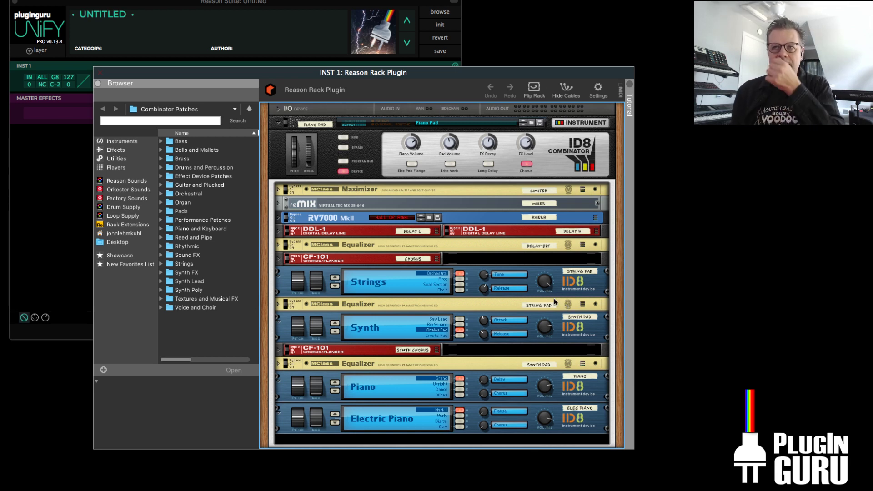
Look through the built-in instrument devices in the rack plugin's browser, from Kong Drum Designer to Grain Sample Manipulator
click(115, 142)
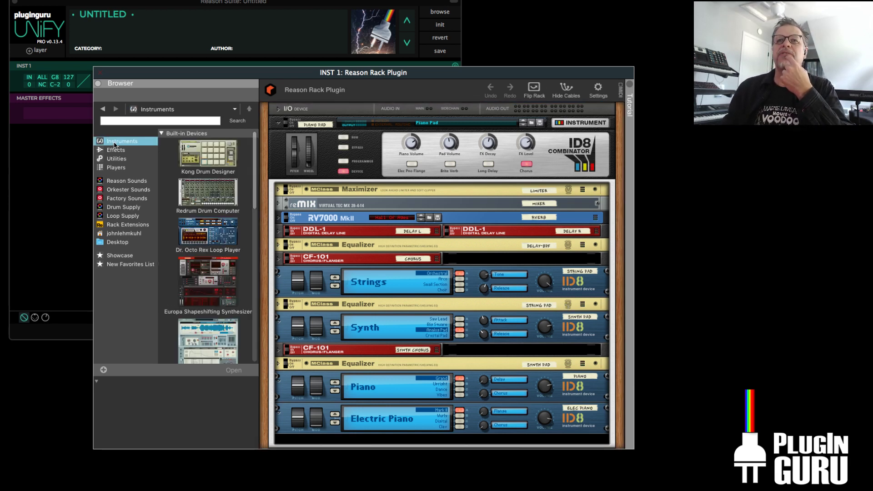
click(209, 160)
click(217, 196)
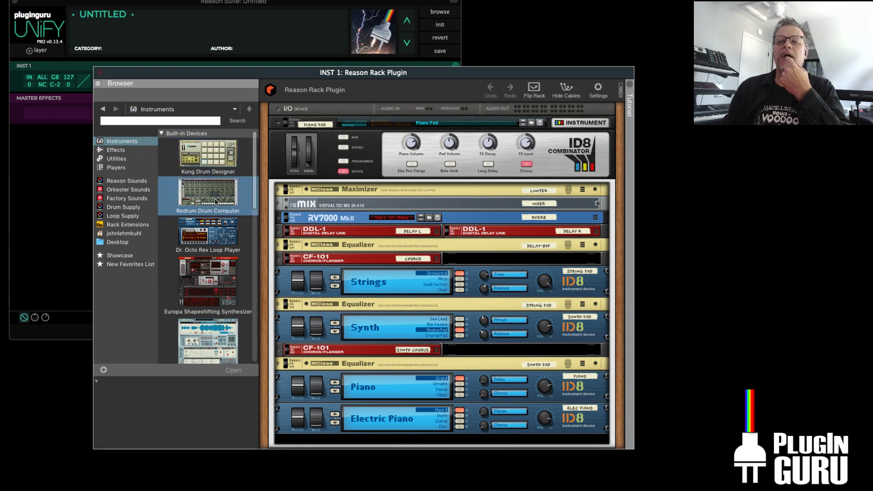
scroll(216, 200, down, 3)
click(213, 210)
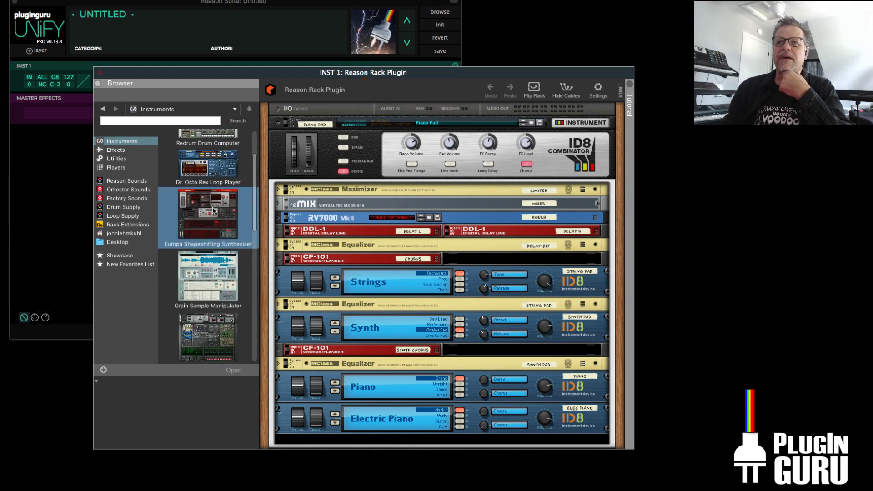
scroll(214, 209, up, 3)
click(215, 208)
drag(217, 203, 353, 198)
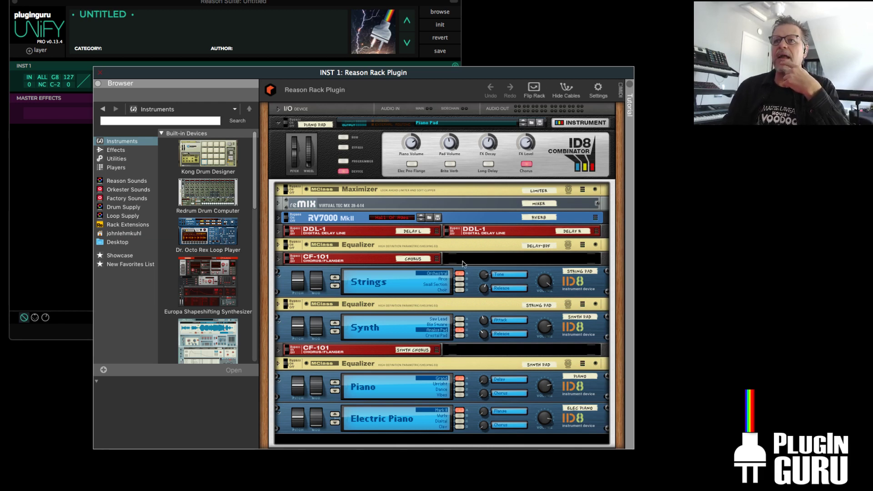
scroll(426, 292, down, 5)
scroll(426, 292, up, 5)
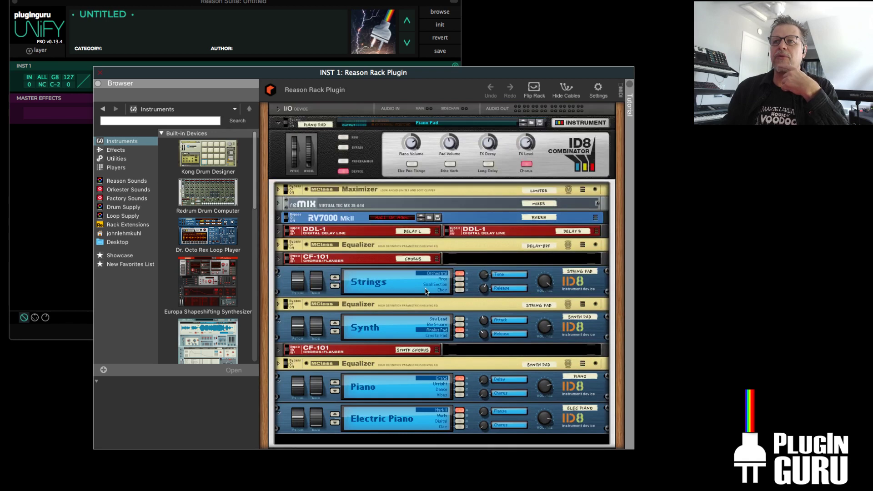
click(235, 231)
scroll(233, 232, down, 2)
scroll(233, 232, up, 2)
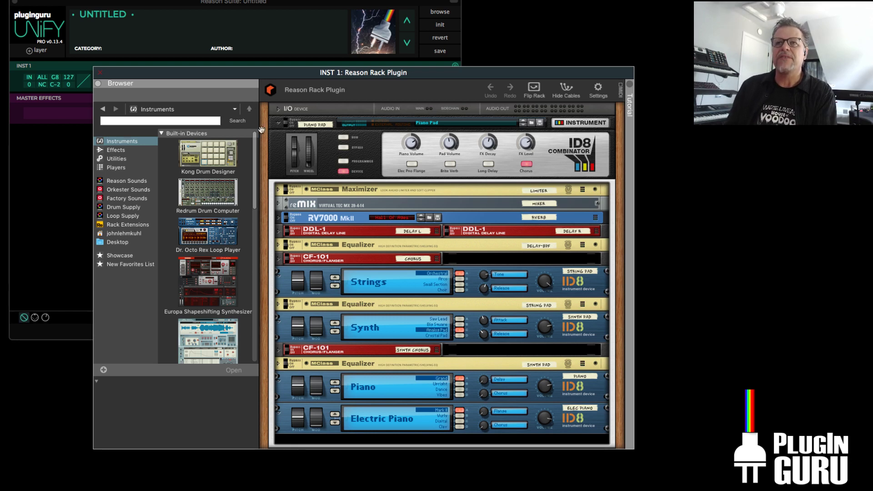
Browse patches for the Piano Pad Combinator and load Calgary Mood.cmb from the Layers folder
click(529, 123)
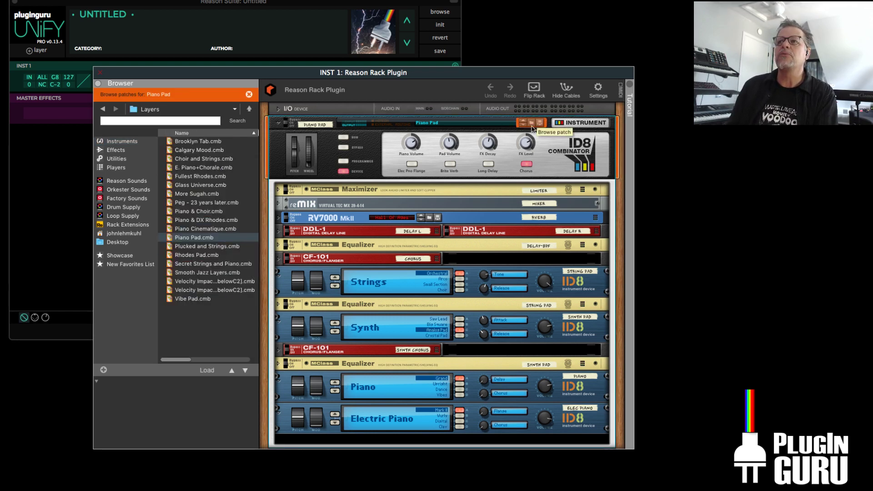
click(199, 149)
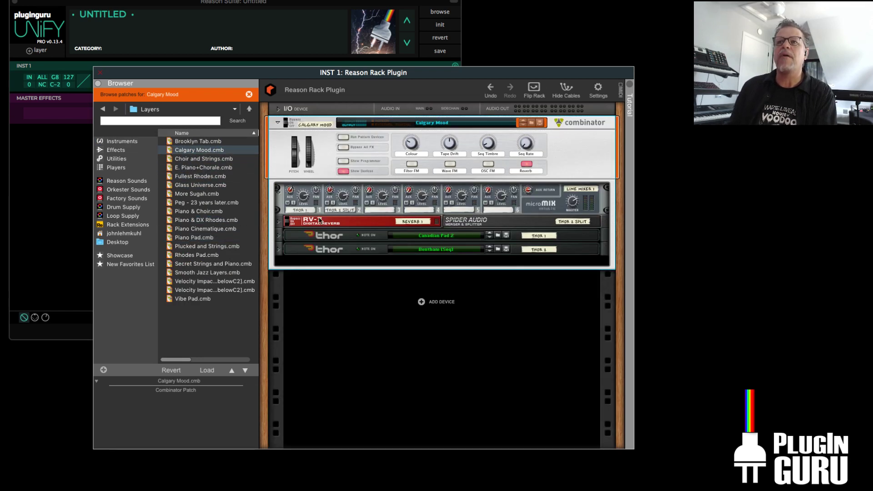
right_click(348, 251)
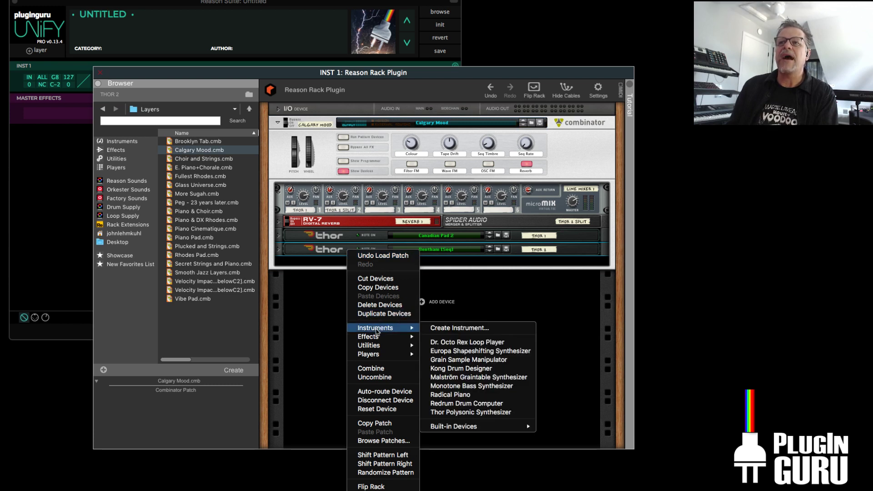
click(369, 367)
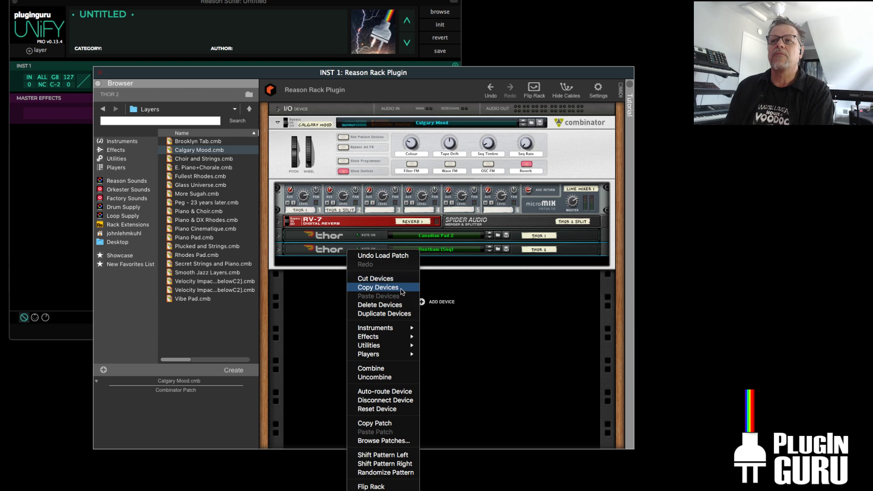
mouse_move(378, 344)
click(534, 309)
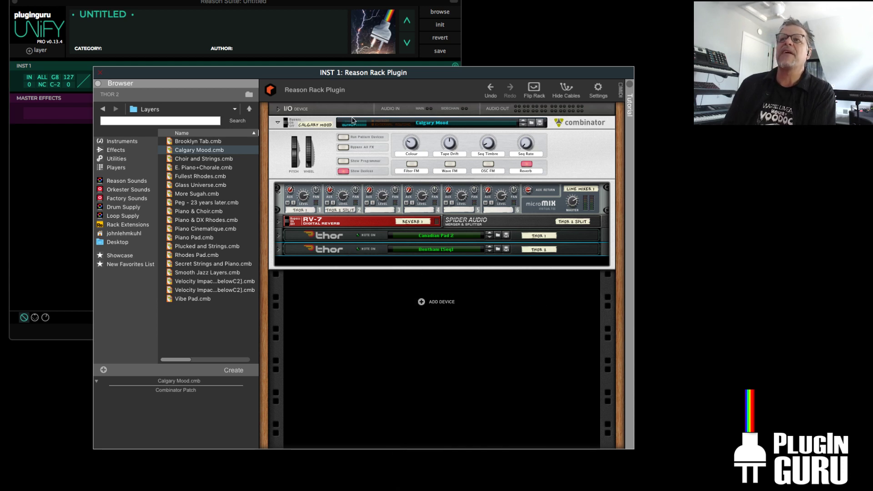
Reset the rack's I/O device and delete the Calgary Mood Combinator to empty the rack
right_click(339, 109)
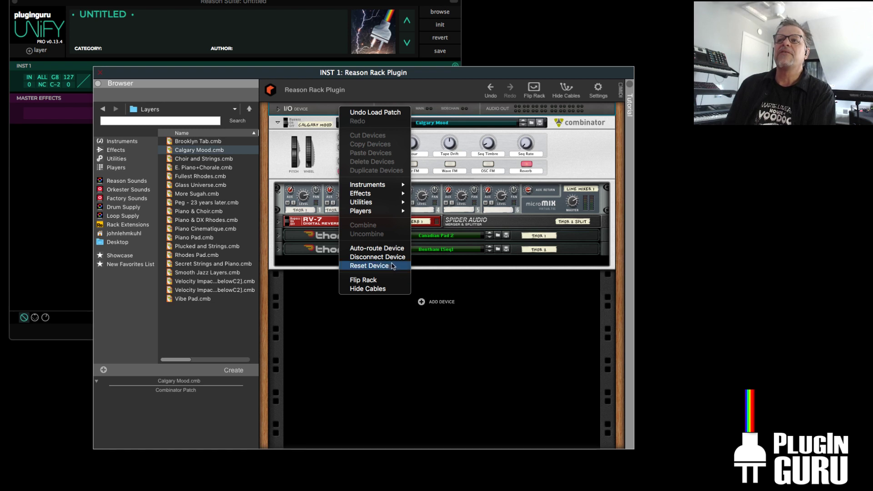
click(387, 266)
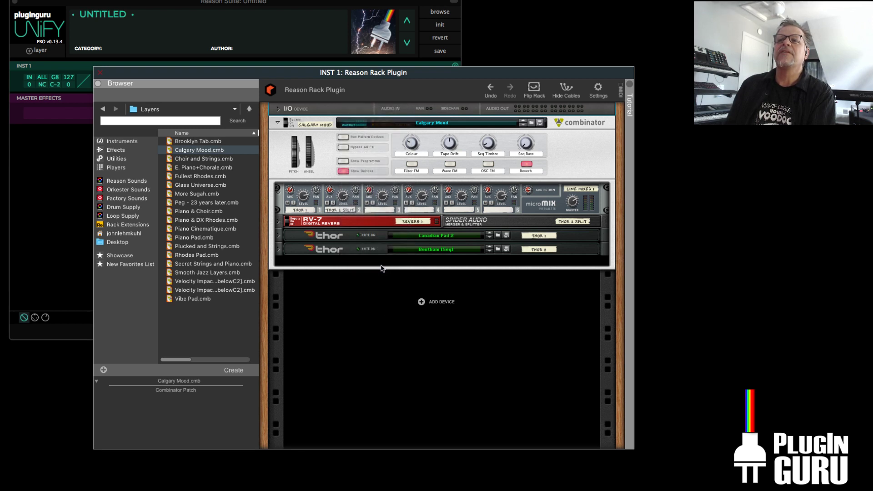
right_click(313, 121)
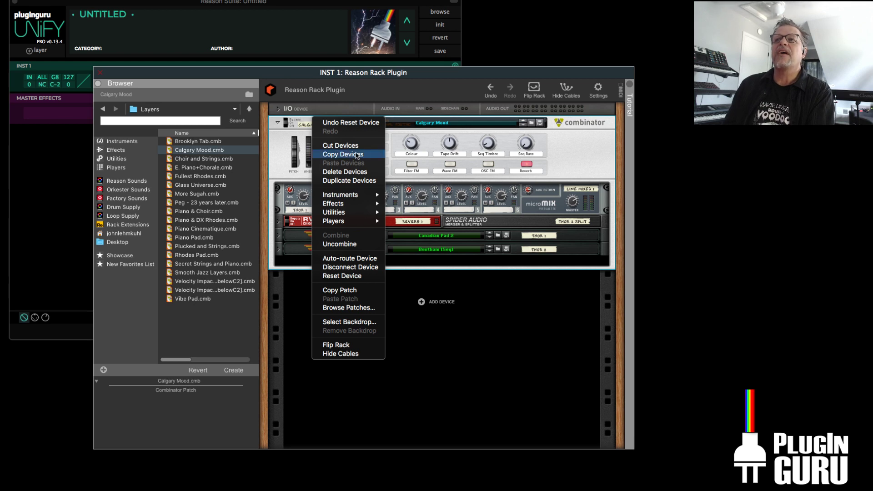
click(353, 172)
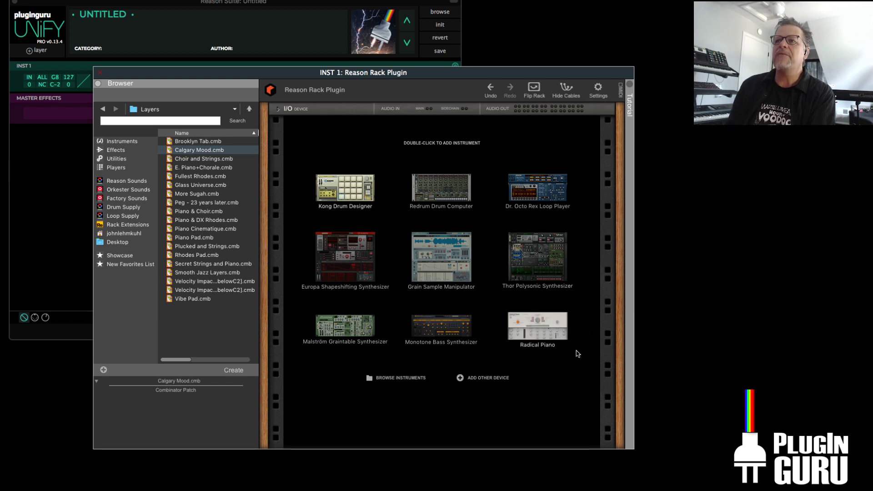
click(481, 379)
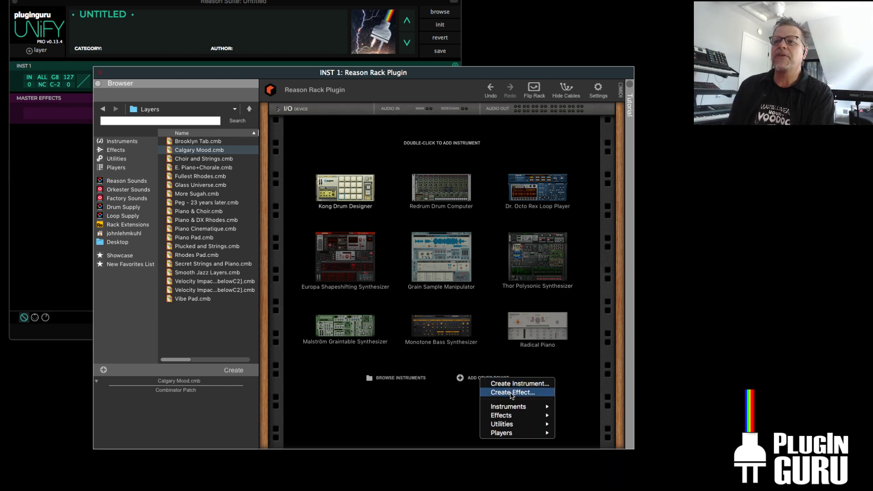
mouse_move(511, 409)
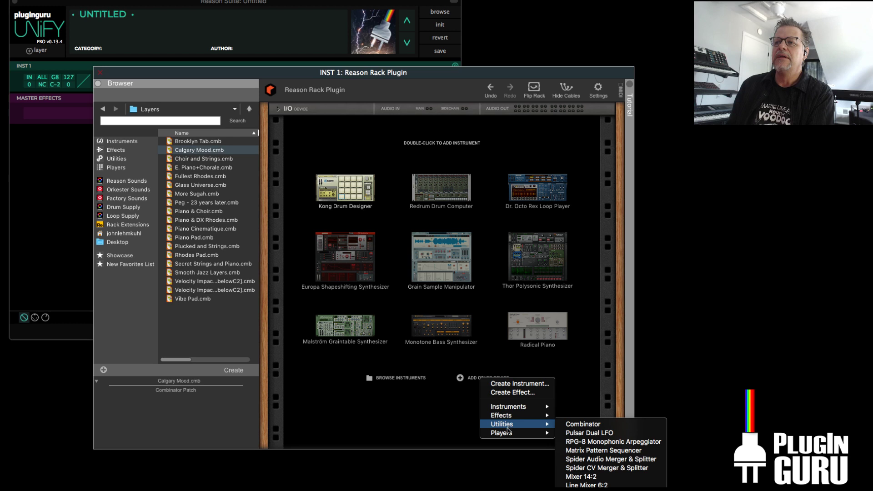
click(263, 163)
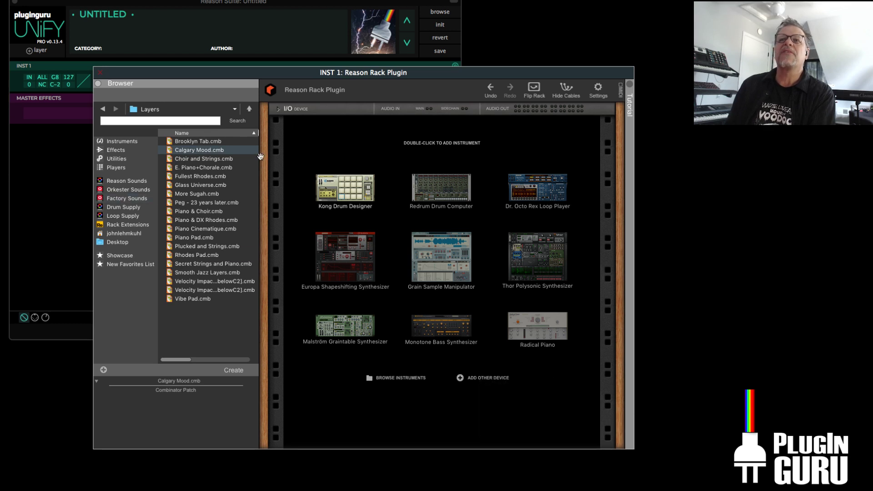
Collapse and re-expand the rack plugin's browser while moving its window clear of the INST 1 layer's plugin name
click(97, 84)
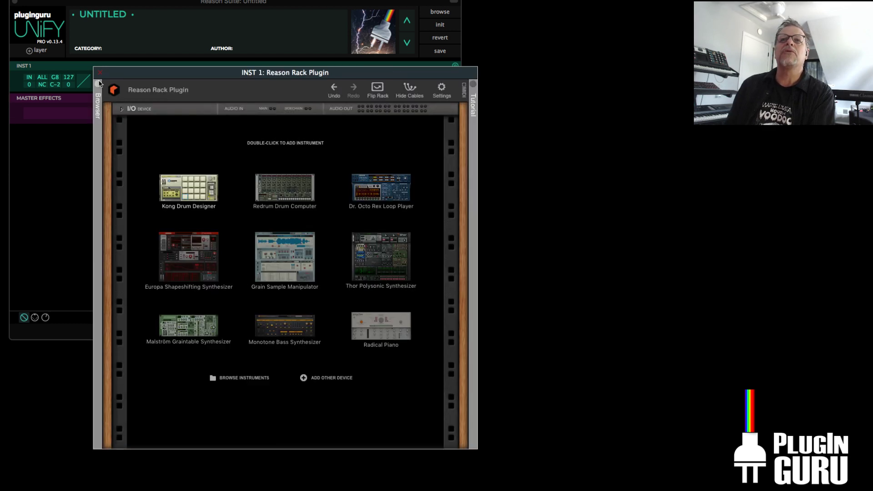
drag(143, 72, 262, 71)
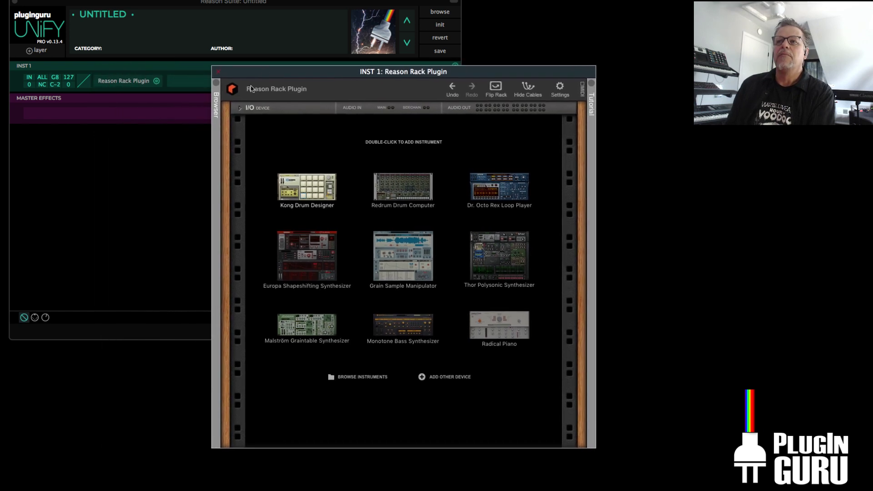
click(214, 205)
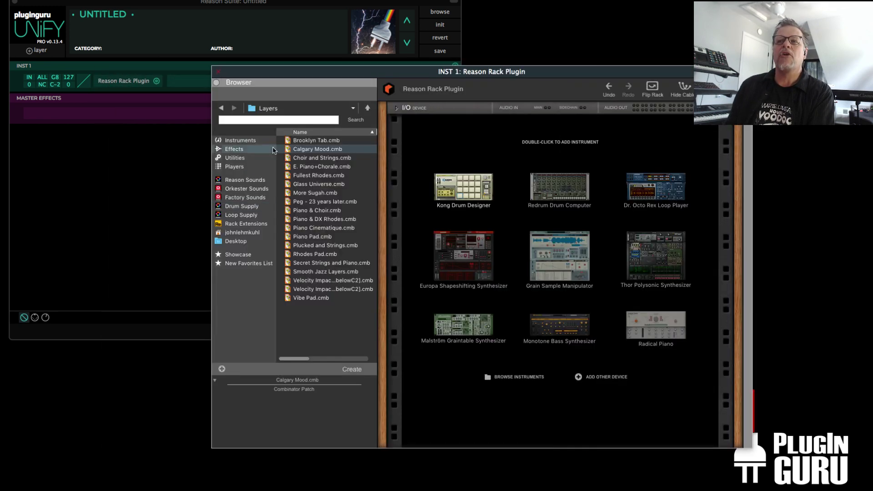
drag(433, 71, 395, 74)
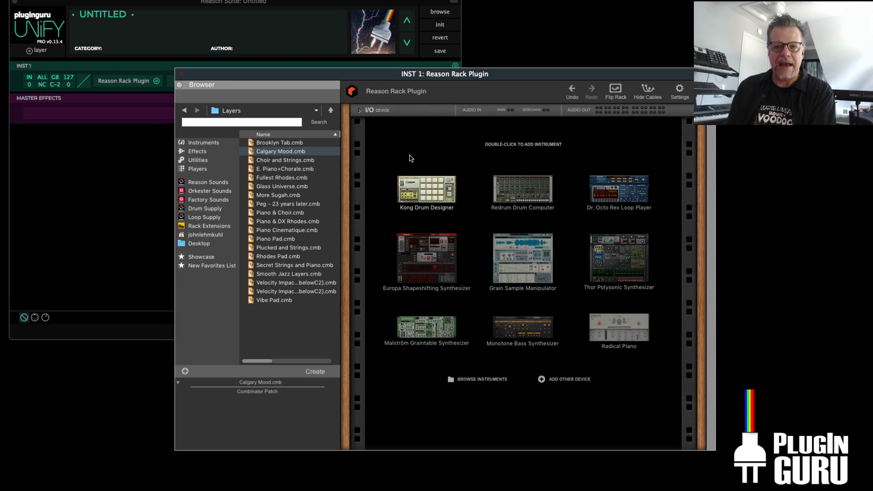
Show the Instruments category and add a Grain Sample Manipulator to the empty rack
click(216, 143)
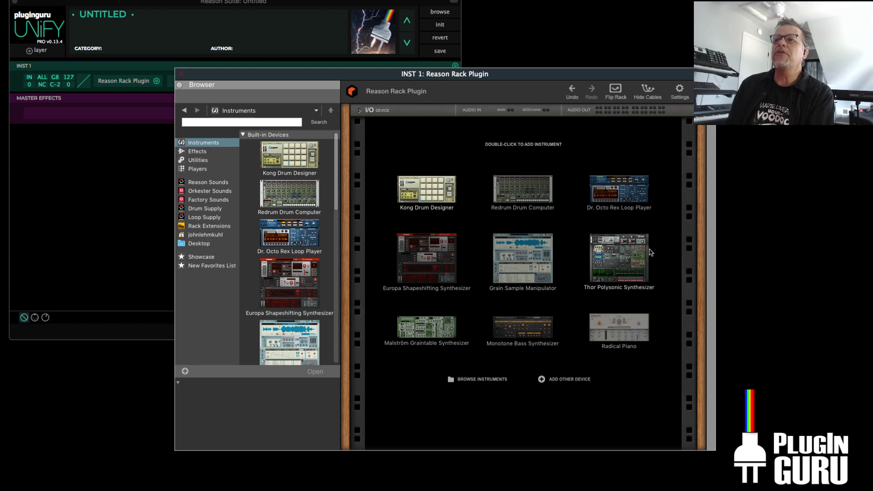
double_click(521, 258)
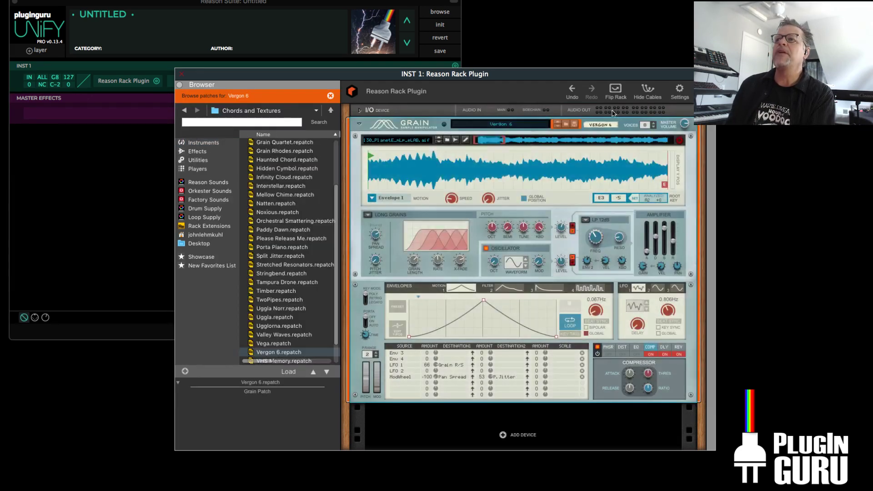
click(283, 169)
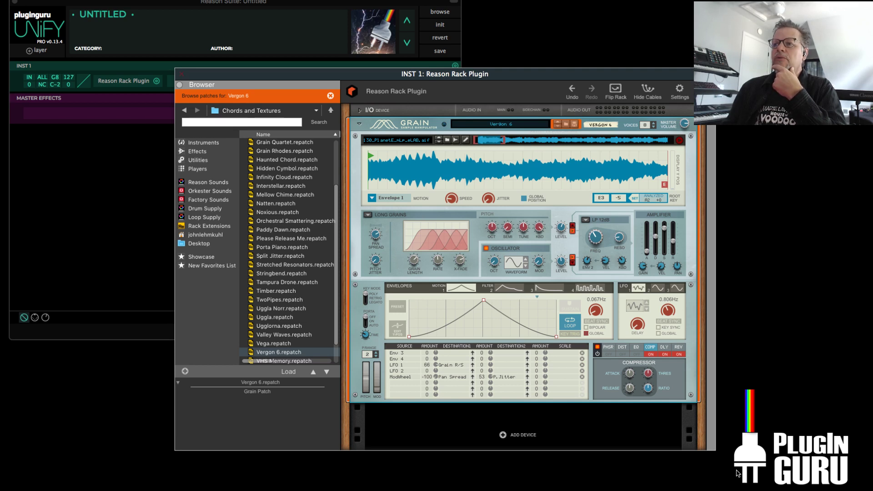
Shrink the Unify window slightly and bring the Reason Rack Plugin window back to the front
click(78, 325)
drag(457, 321, 419, 335)
drag(355, 313, 455, 292)
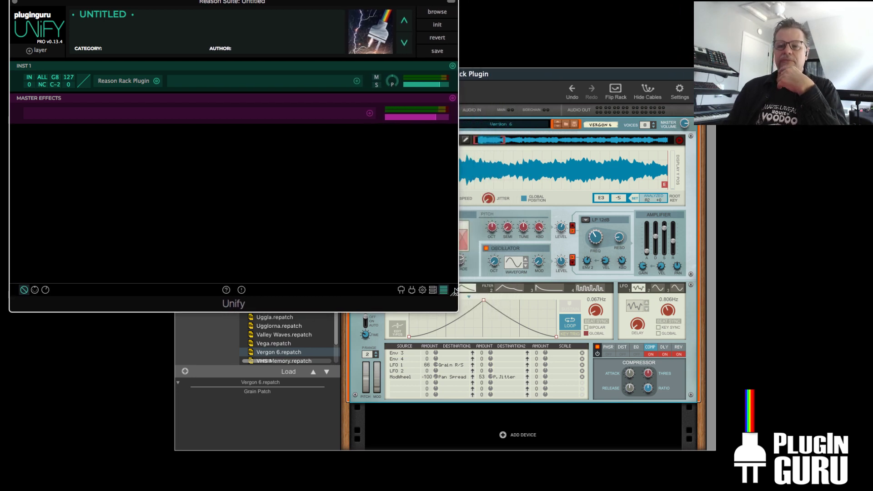
click(517, 71)
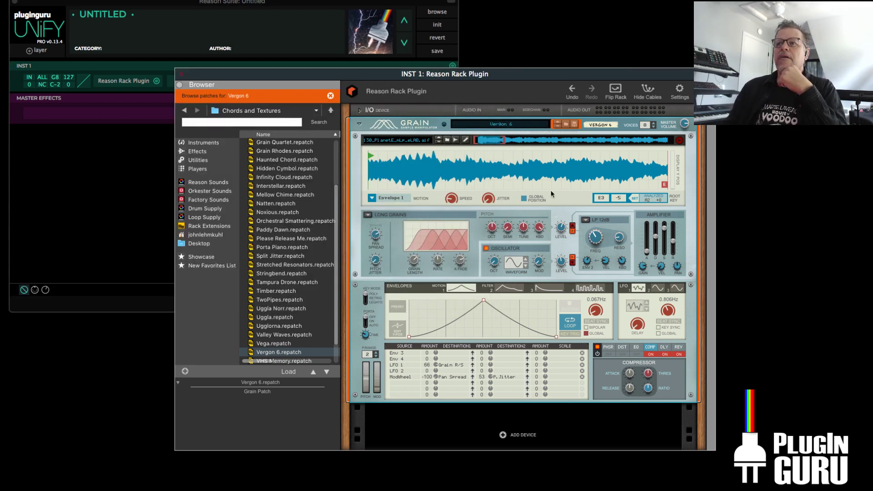
right_click(357, 313)
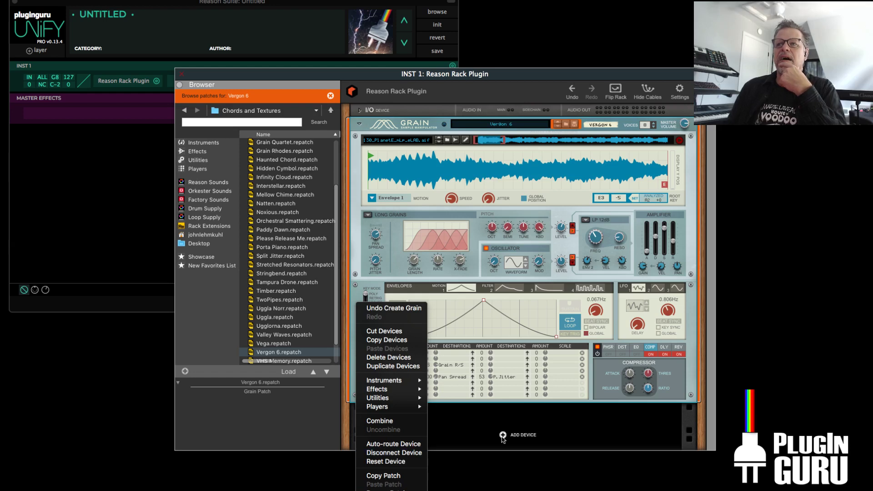
click(617, 431)
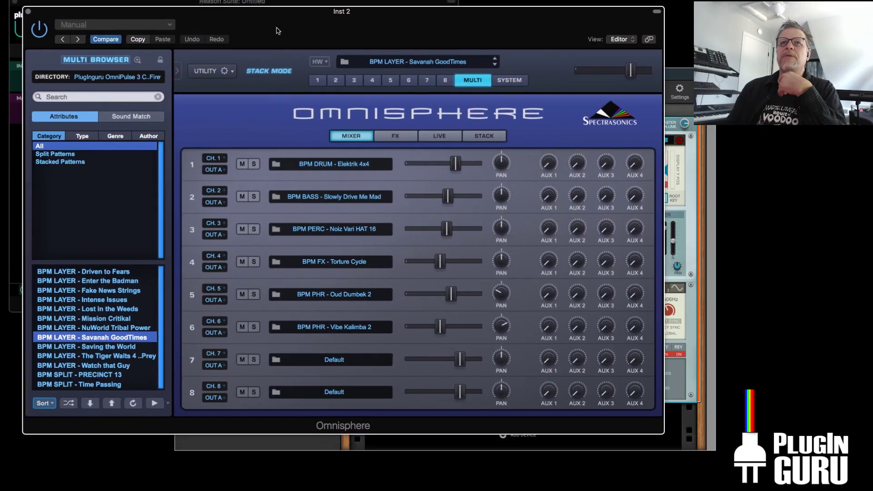
Try to magnify the Omnisphere window to 2x and dismiss the notice
click(216, 72)
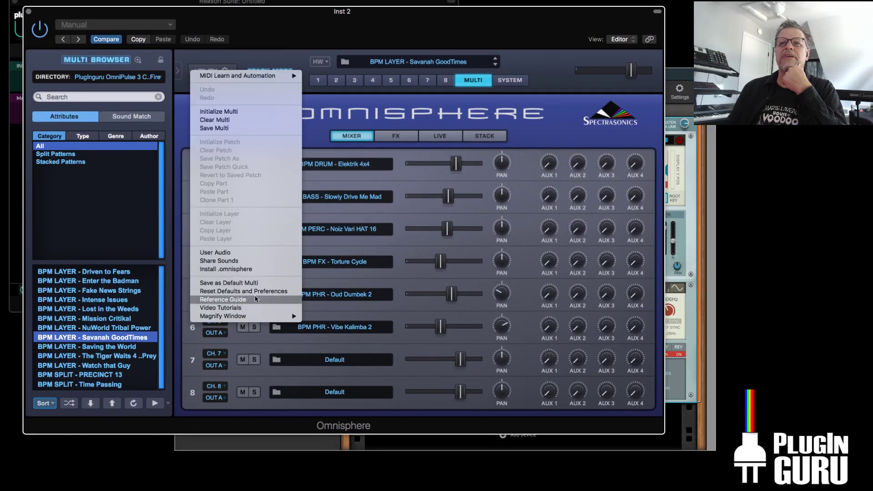
mouse_move(247, 318)
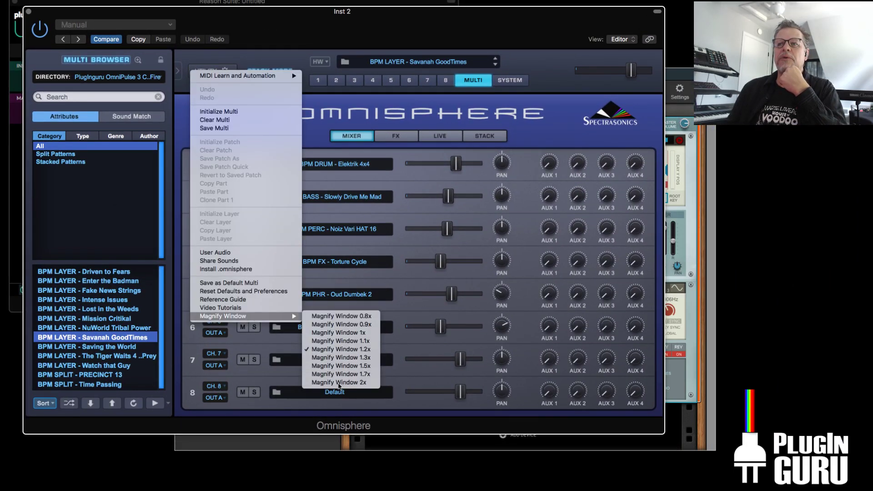
click(338, 383)
click(512, 159)
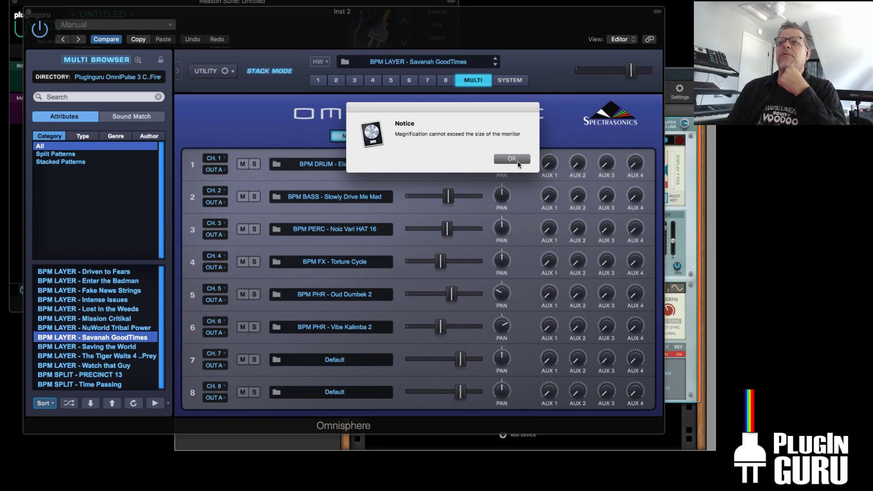
Magnify the Omnisphere window to 1.5x and reduce it to 0.8x
click(211, 72)
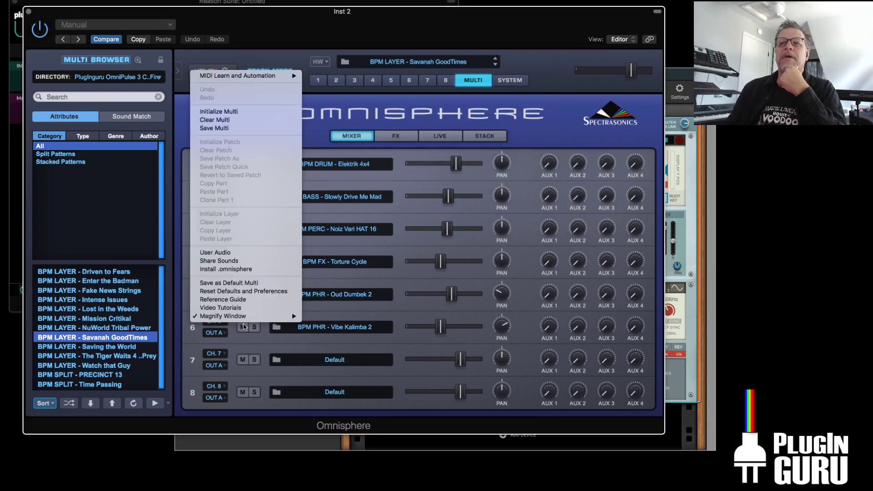
mouse_move(248, 317)
click(334, 374)
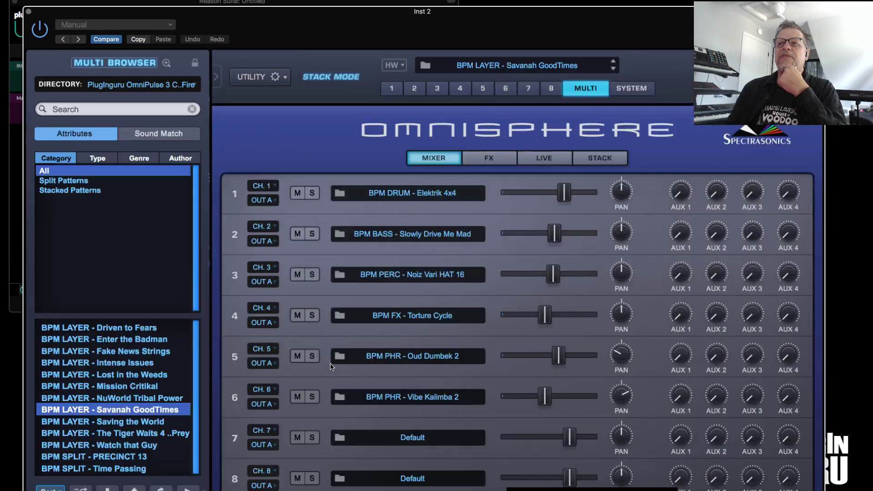
click(253, 76)
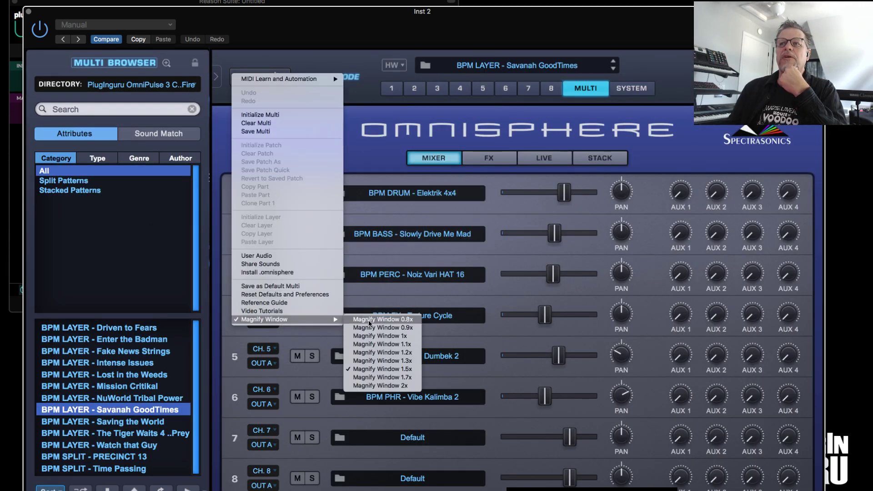
click(369, 318)
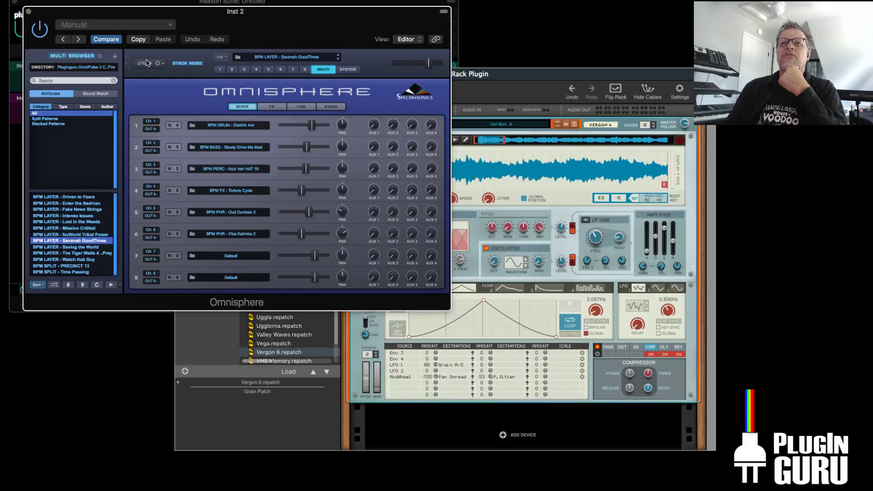
Set the Omnisphere window magnification to 1.3x
click(148, 62)
mouse_move(191, 314)
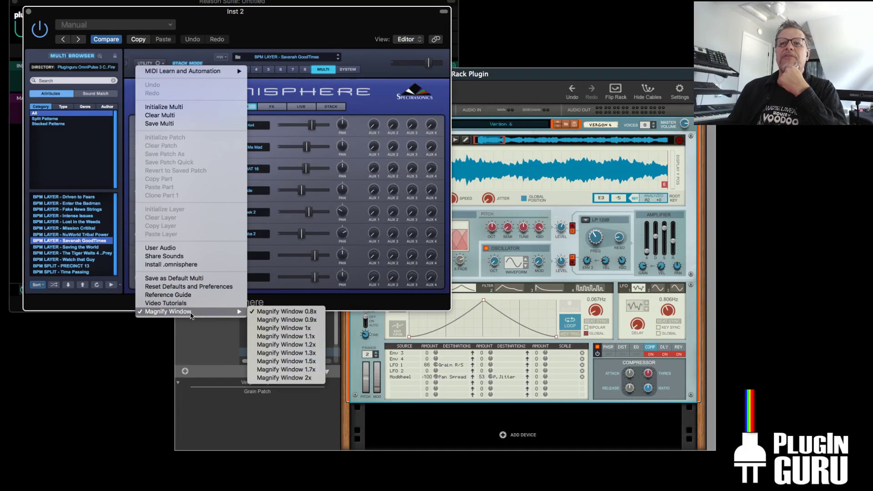
click(293, 353)
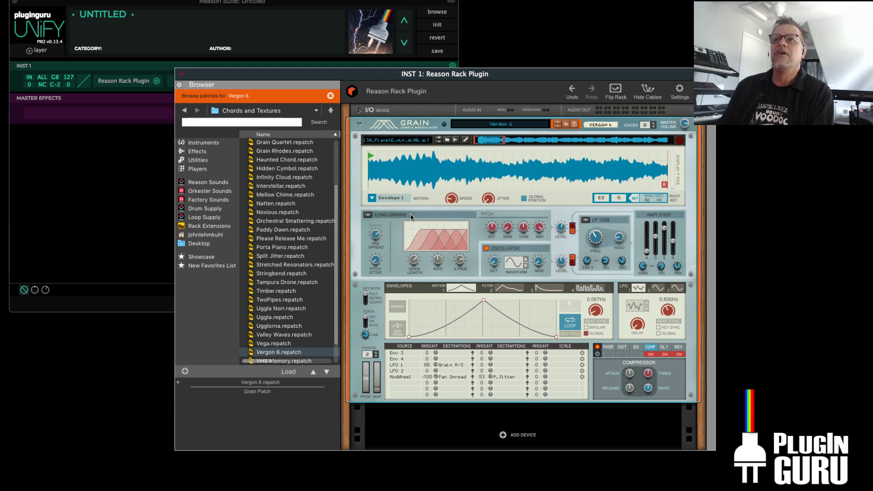
List the built-in instruments in the rack plugin's browser and shorten the Unify window behind it
click(199, 143)
scroll(289, 225, up, 5)
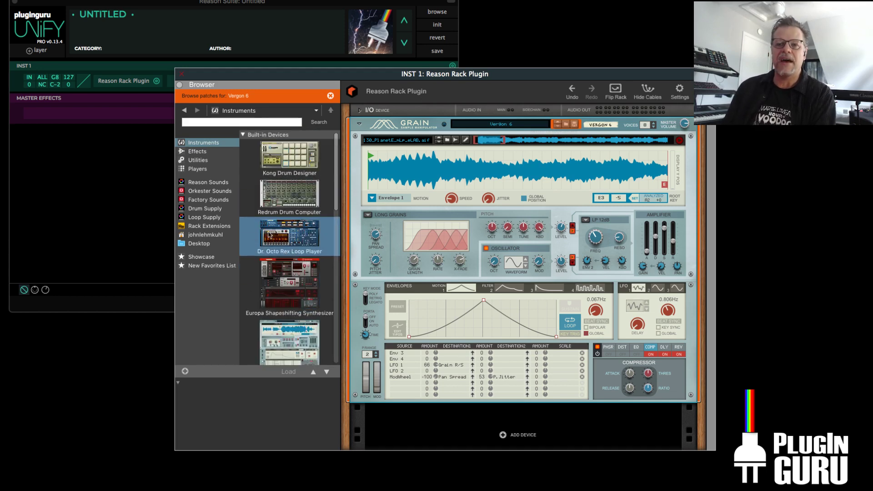
click(132, 311)
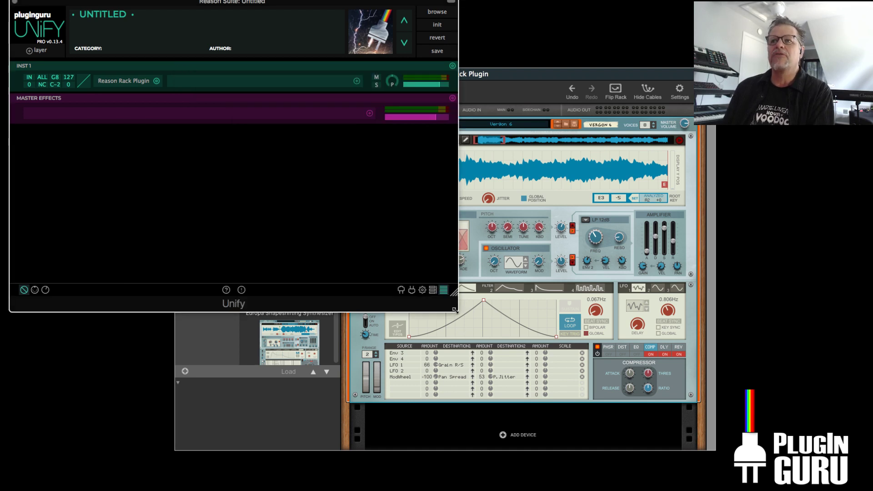
drag(454, 293, 448, 236)
click(343, 419)
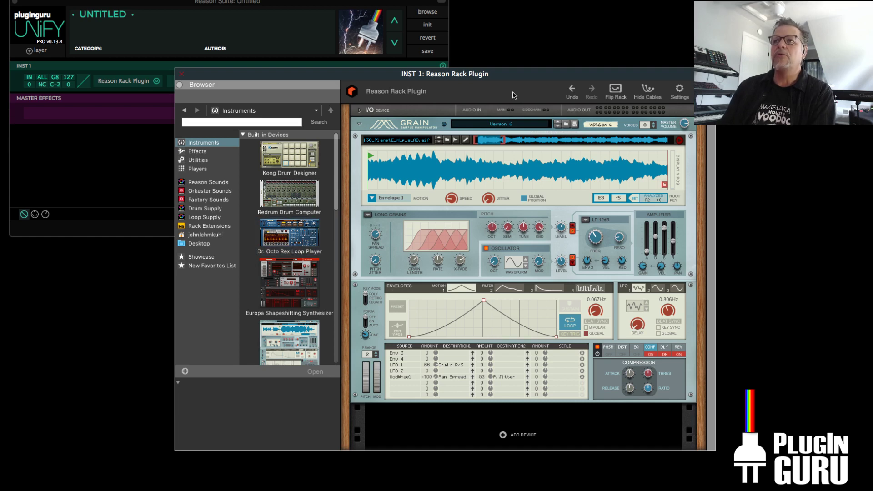
Replace the rack's Grain device with a Redrum Drum Computer and swap that for a Malström Graintable Synthesizer
click(292, 216)
drag(285, 198, 461, 190)
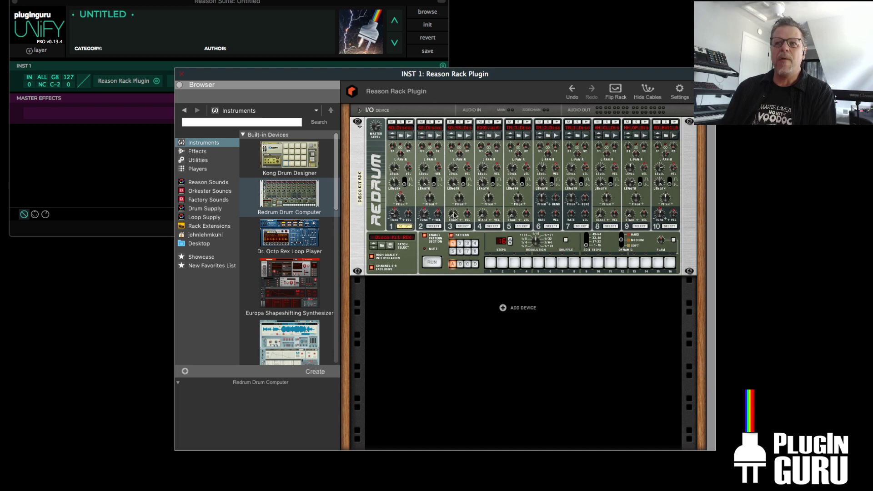
scroll(273, 284, down, 5)
click(289, 303)
drag(289, 304, 500, 195)
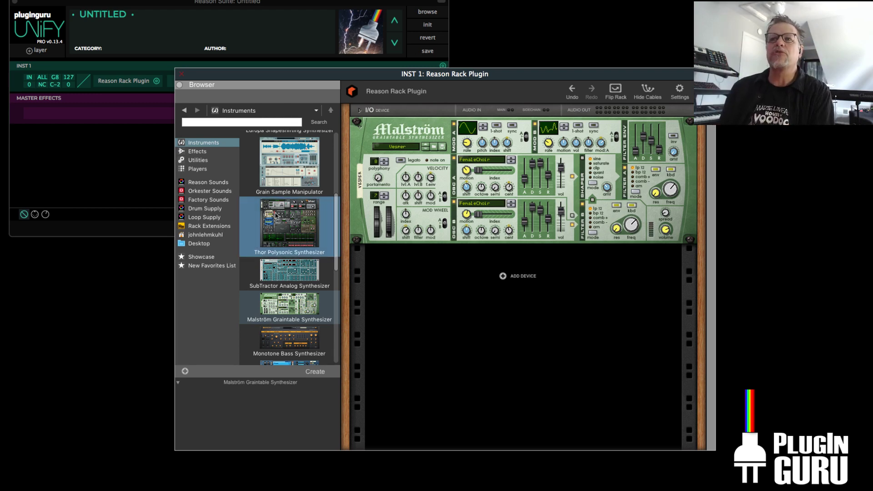
Replace the Malström in the rack with a Thor Polysonic Synthesizer and show its programmer
scroll(275, 253, up, 5)
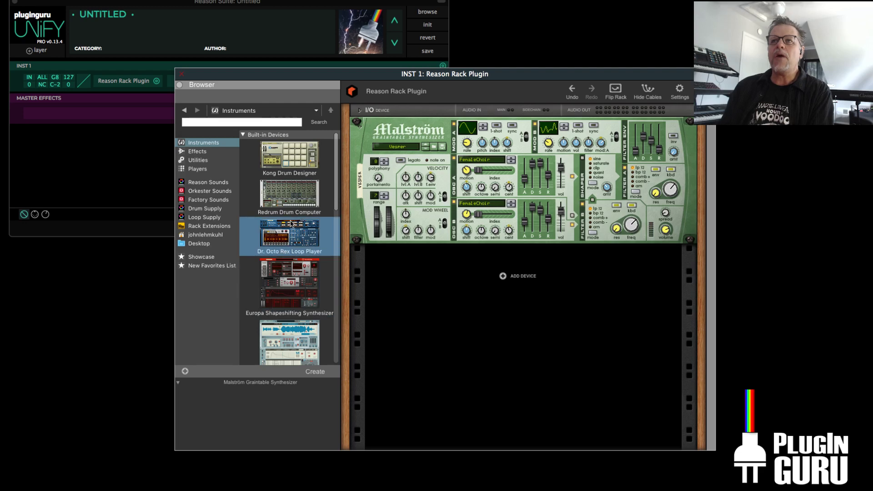
scroll(296, 232, down, 10)
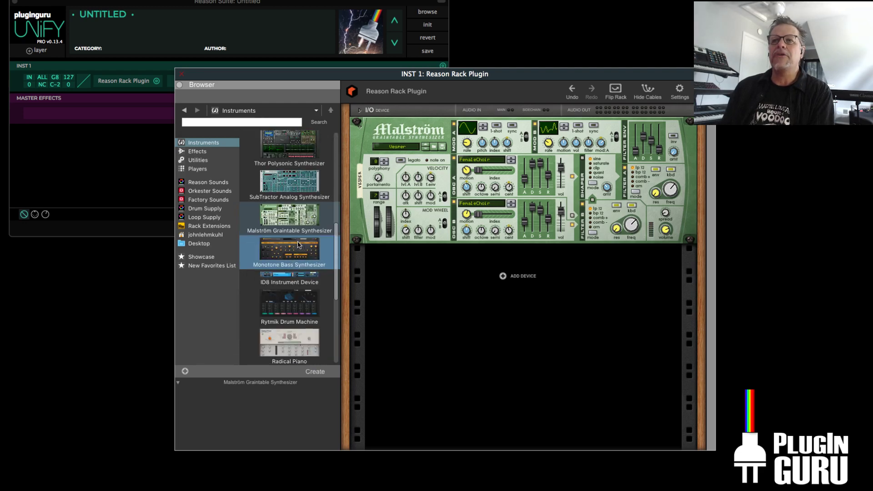
scroll(299, 244, down, 1)
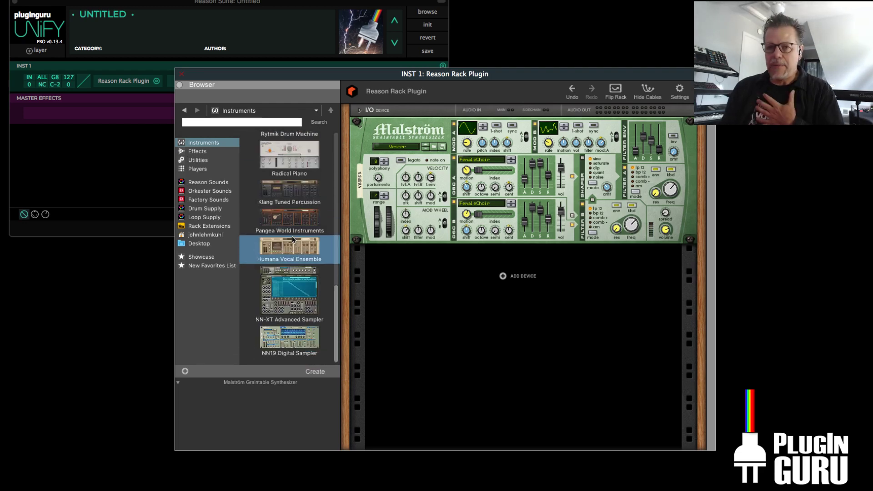
scroll(287, 230, up, 10)
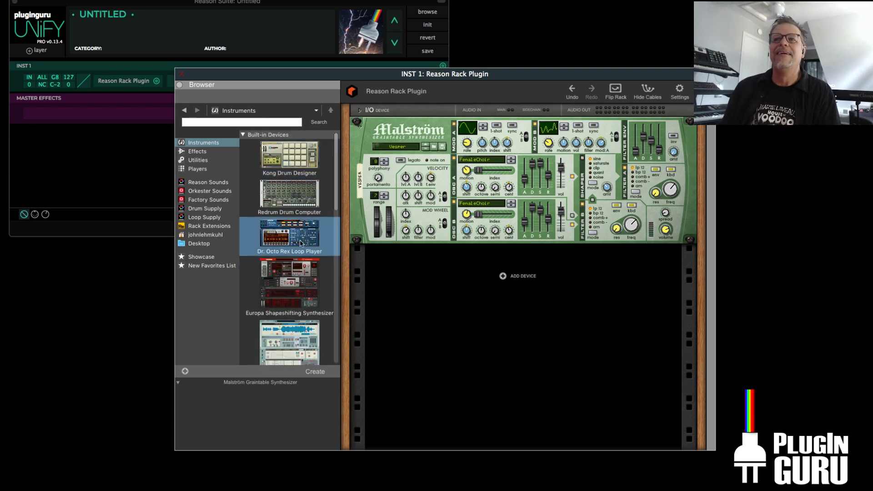
scroll(289, 254, down, 10)
drag(286, 269, 522, 179)
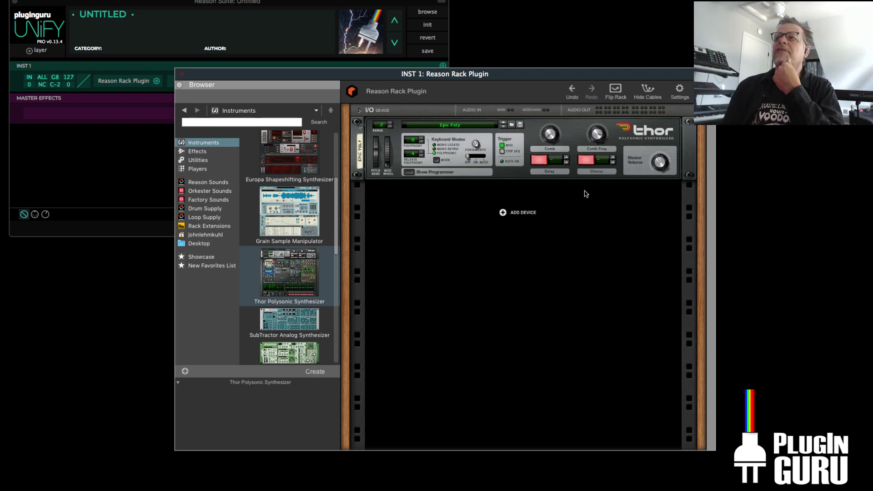
click(409, 172)
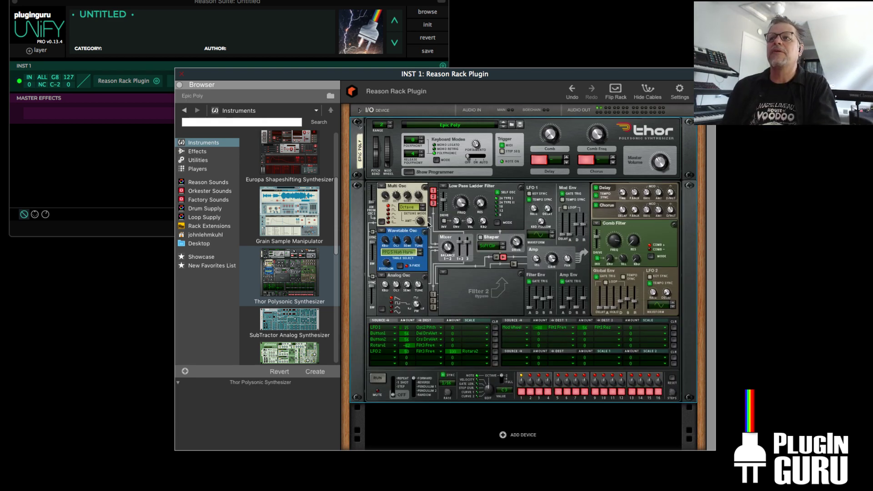
Advance Thor to the Gangsta Lead 3 patch and load Angel Delight from the Pads folder of Thor patches
click(503, 127)
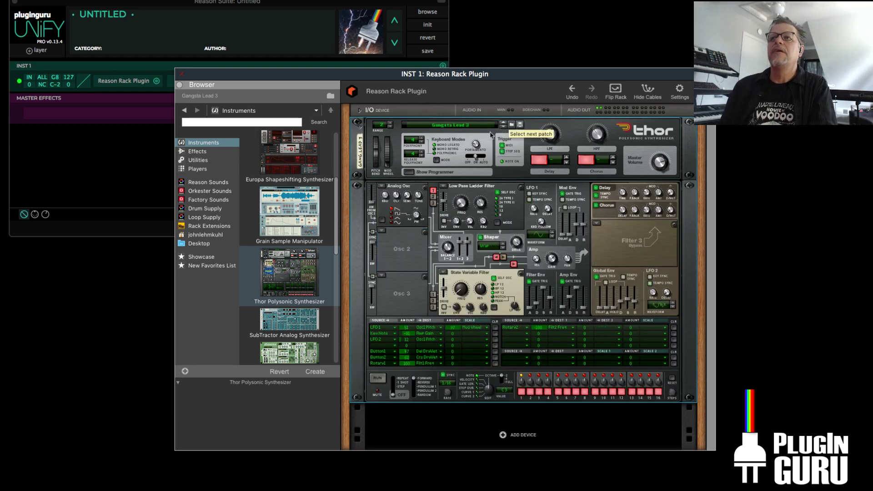
click(511, 125)
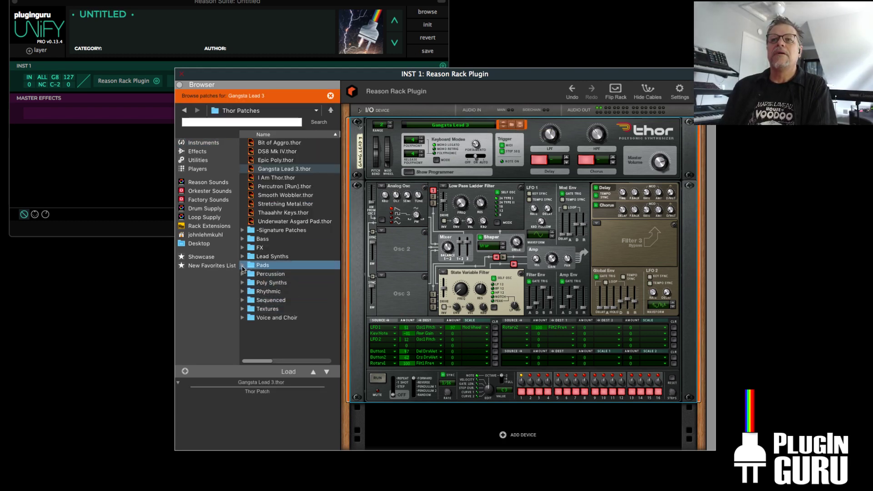
click(243, 265)
click(278, 258)
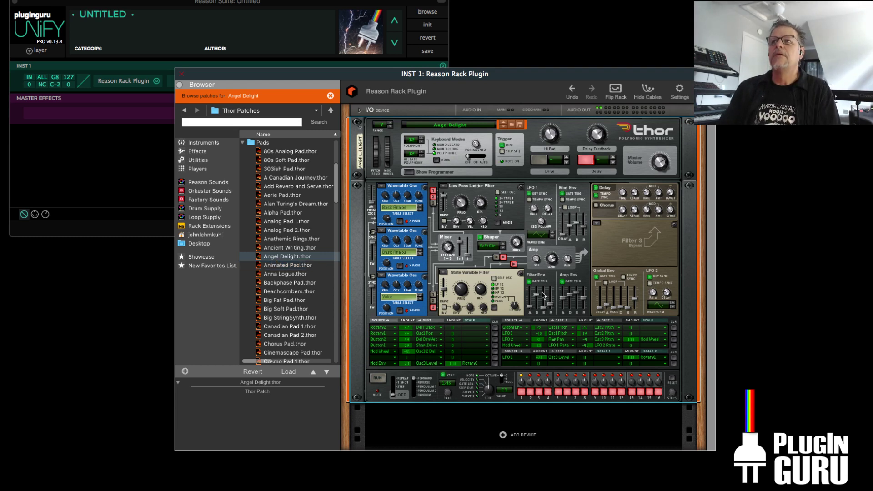
Set the frequency of Thor's Low Pass Ladder Filter to 333 Hz and collapse the Pads folder
mouse_move(463, 206)
mouse_down()
mouse_move(467, 188)
mouse_move(457, 205)
mouse_up()
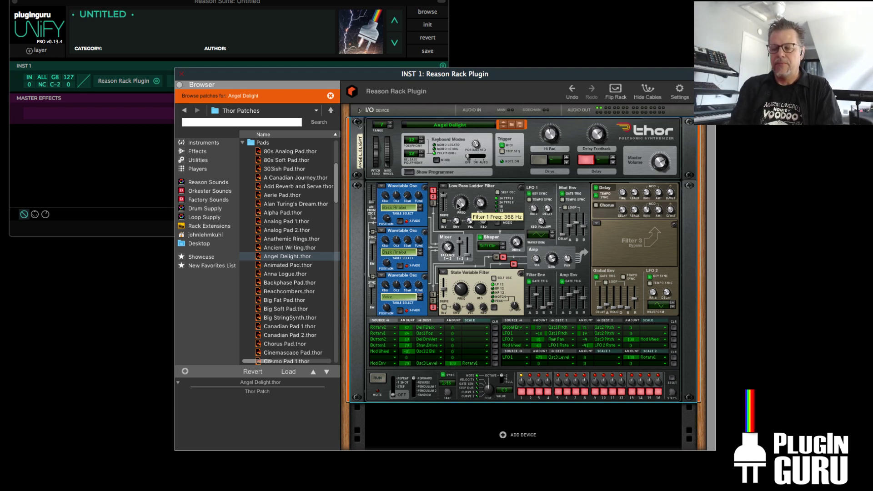
drag(458, 206, 458, 206)
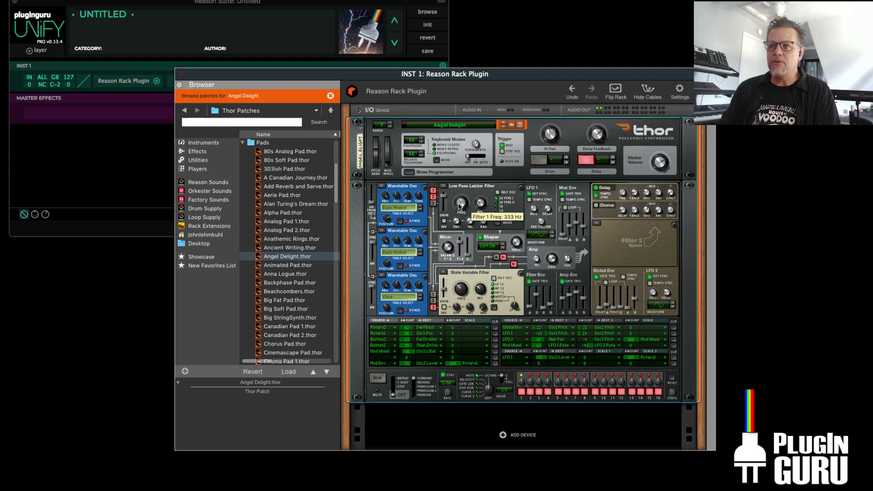
click(243, 143)
Show the Instruments category and replace Thor in the rack with a Malström Graintable Synthesizer
click(196, 143)
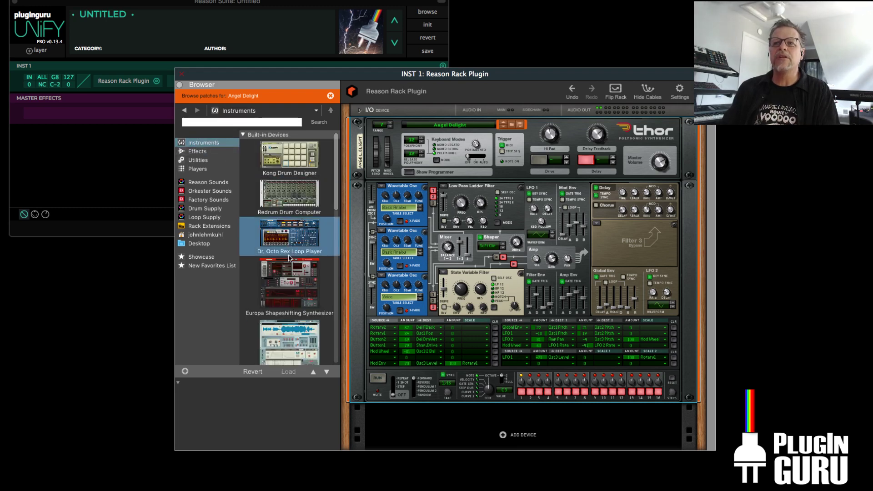
scroll(289, 257, down, 3)
scroll(287, 258, down, 2)
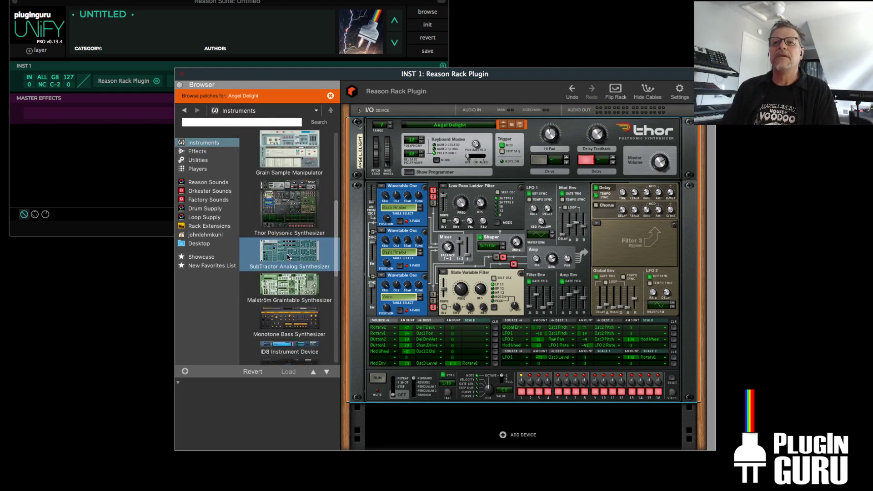
double_click(294, 284)
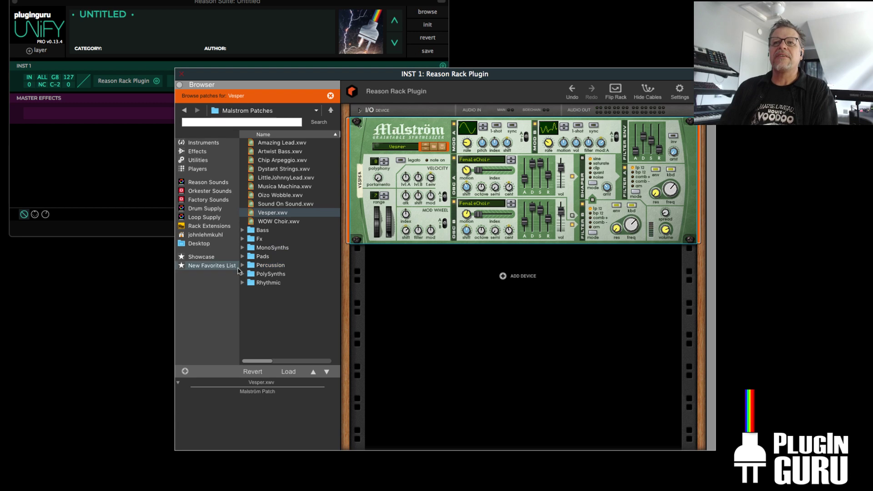
Expand the Malström MonoSynths patch folder and audition the Comblead, Chingy Lead and Antilator patches
click(243, 247)
click(275, 264)
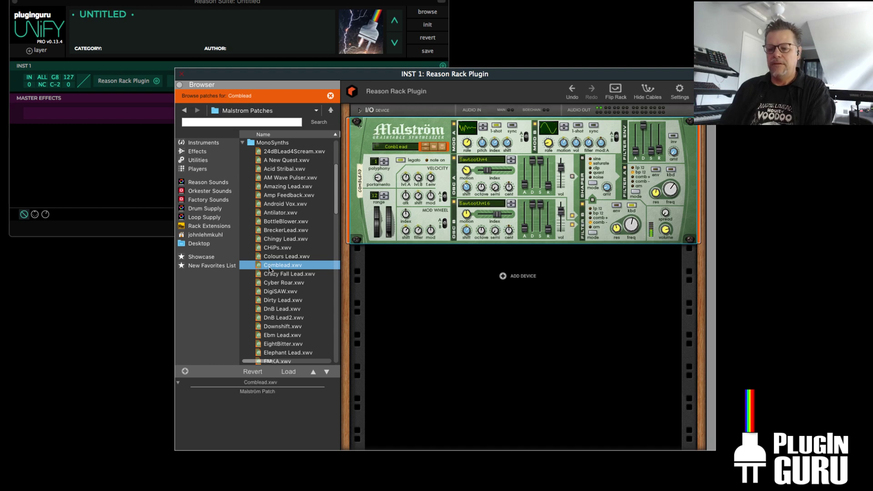
click(272, 239)
click(275, 212)
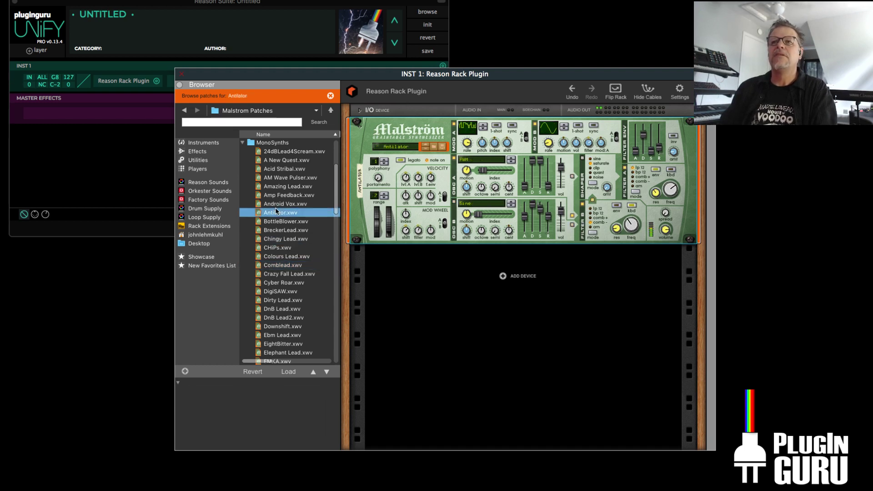
Load the Juicy Trance Saw patch from the MonoSynths folder and collapse that folder
scroll(287, 296, down, 7)
click(291, 303)
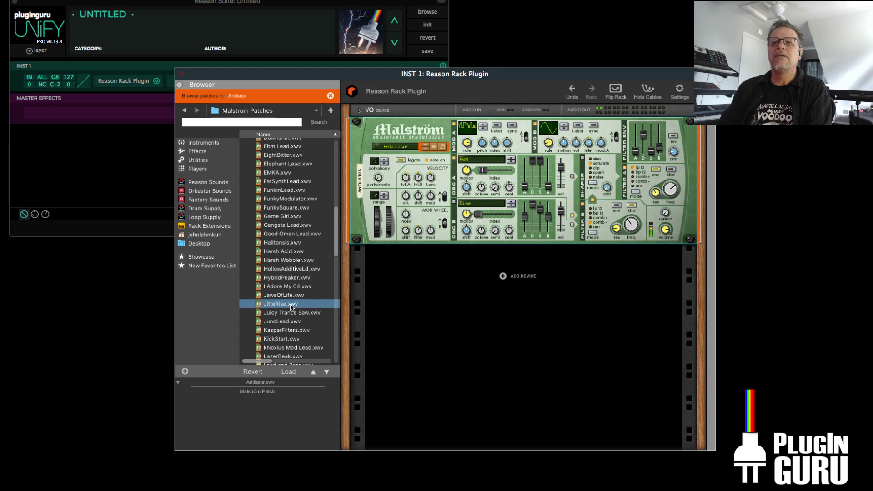
click(291, 311)
scroll(289, 273, up, 7)
click(288, 225)
drag(287, 226, 244, 285)
click(241, 146)
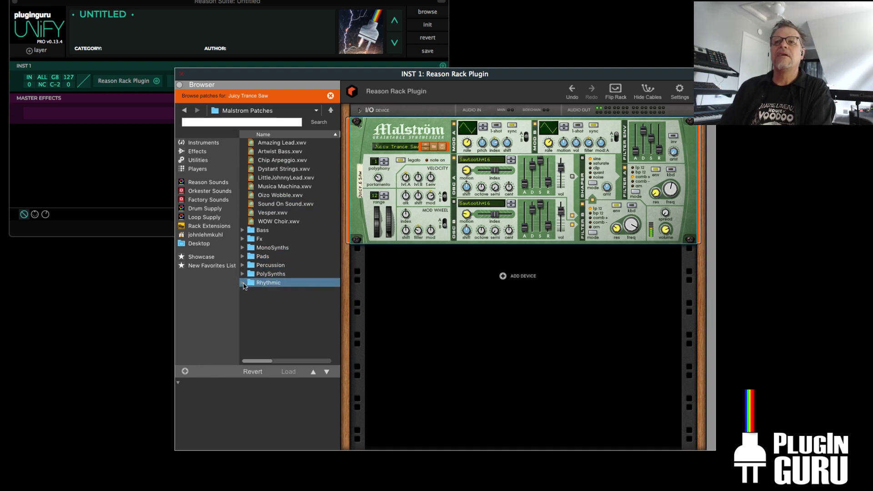
Expand the Rhythmic folder of Malström patches and load the ArpBells patch
click(244, 285)
click(273, 283)
drag(272, 282, 280, 206)
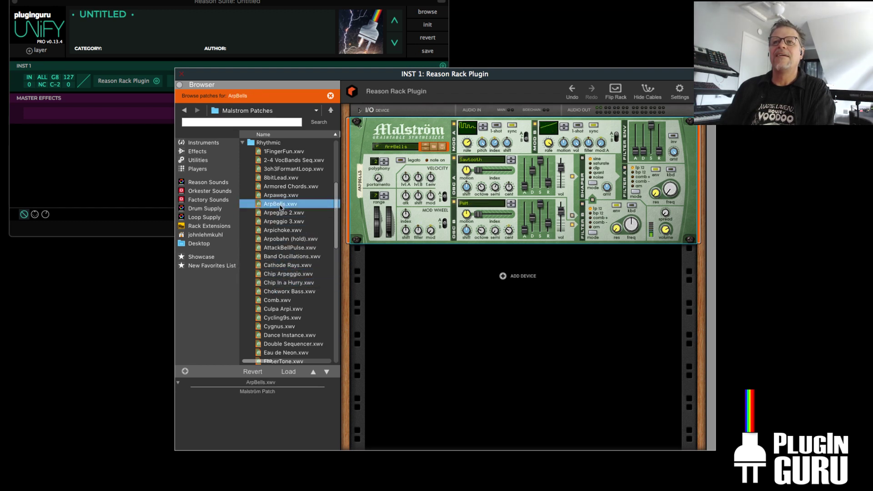
Load the Diaspora patch from the Malström Pads folder and adjust the shift of oscillators B and A
scroll(278, 206, up, 5)
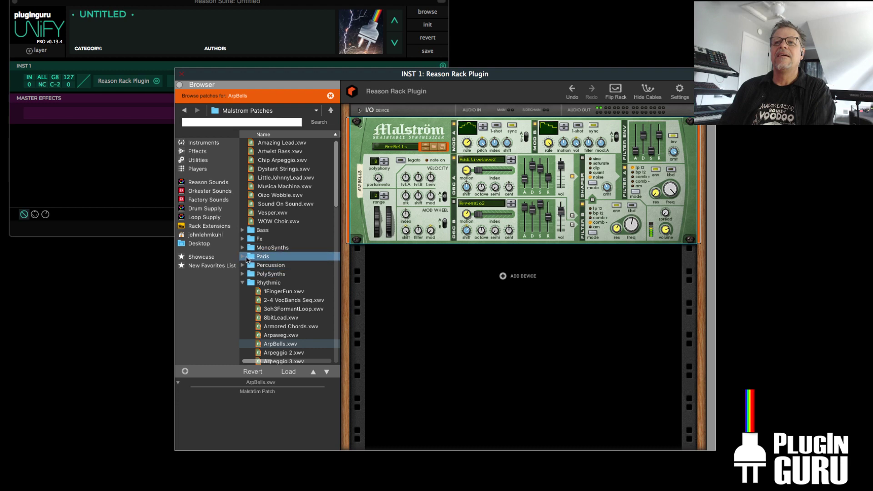
click(243, 257)
click(295, 317)
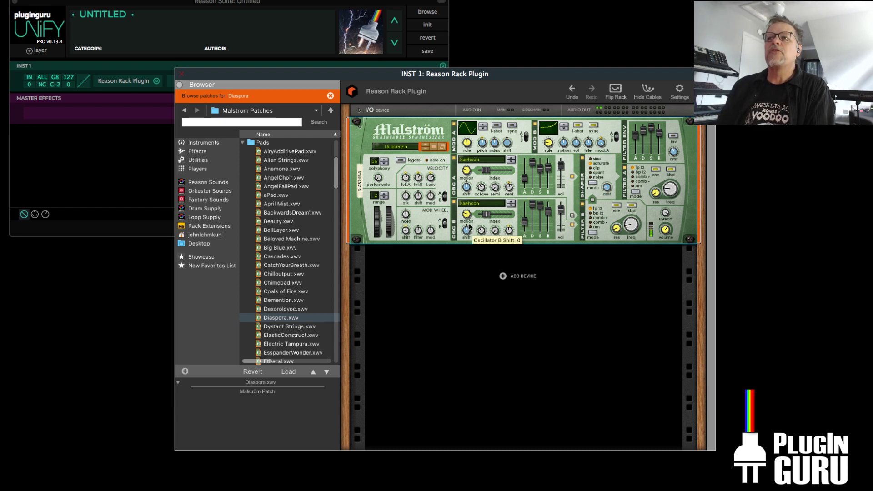
drag(468, 234, 470, 229)
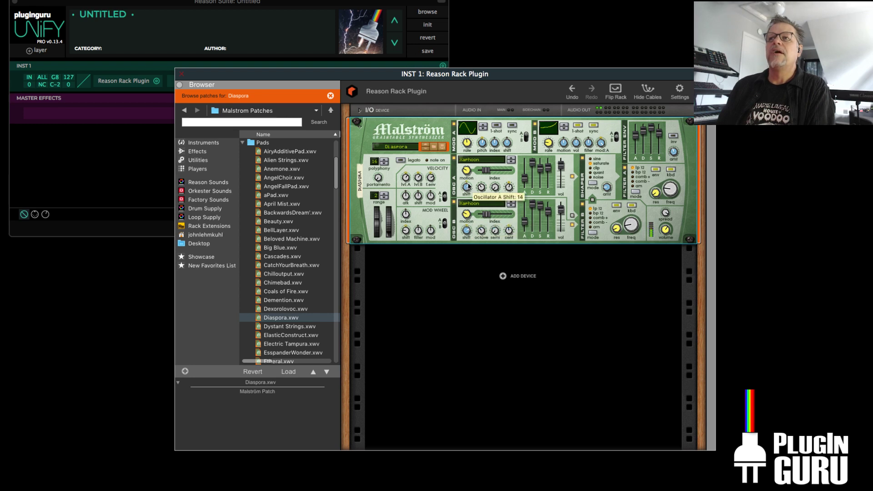
drag(471, 184, 471, 182)
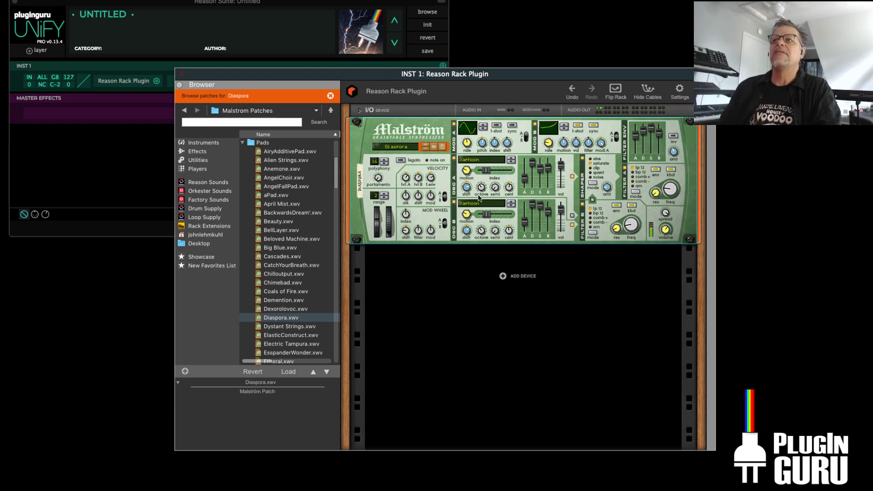
Reset the Malström device to its init patch and set oscillator A's graintable to Wind: Flute
right_click(369, 139)
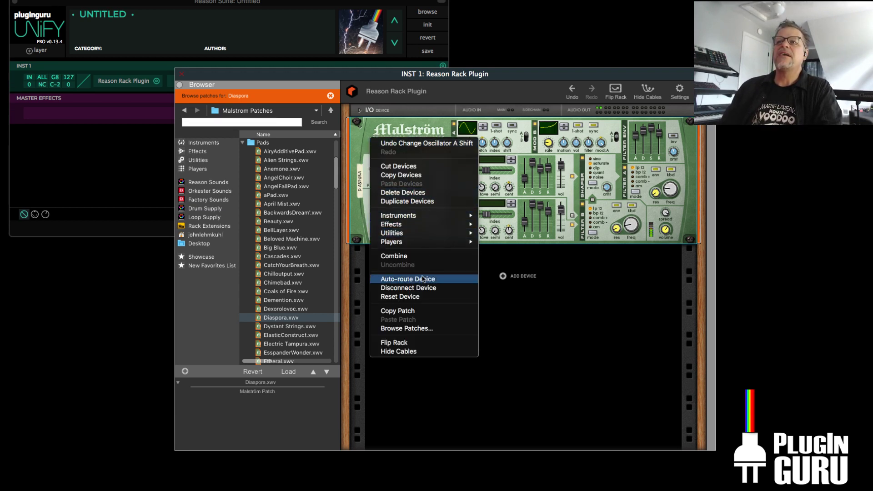
click(413, 296)
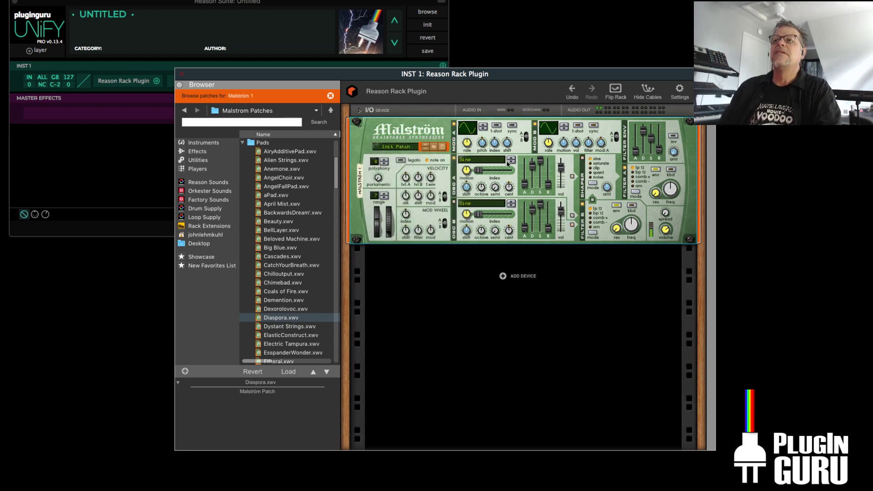
click(482, 159)
scroll(485, 156, up, 10)
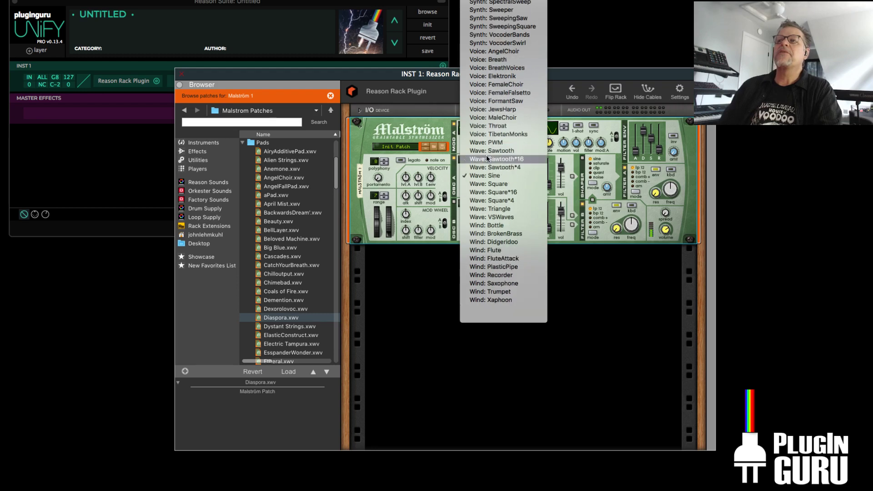
scroll(484, 155, up, 8)
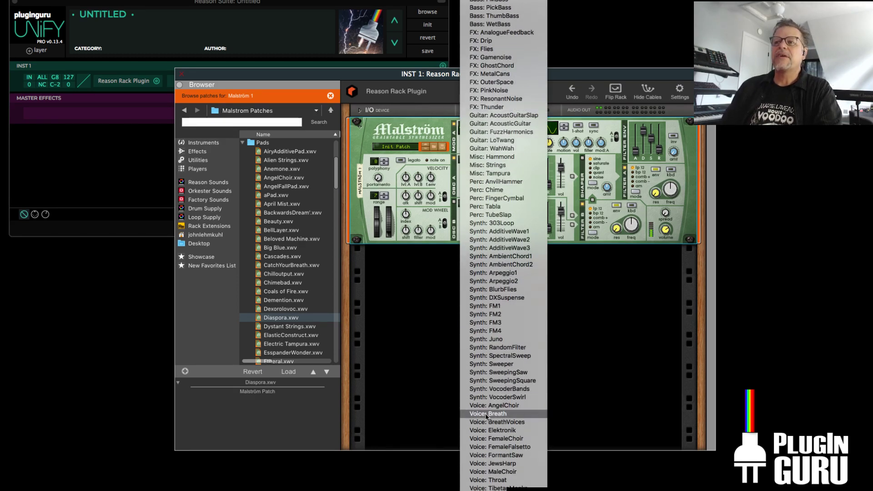
scroll(485, 422, down, 2)
scroll(484, 423, down, 3)
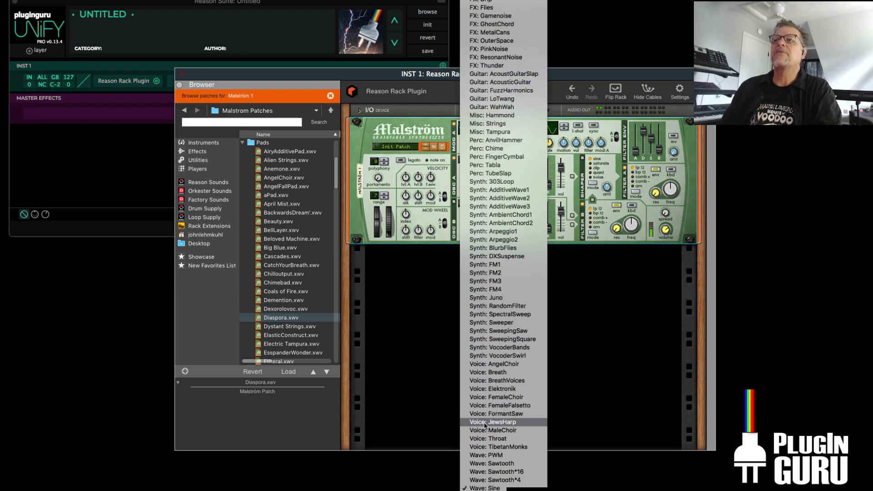
scroll(486, 425, down, 12)
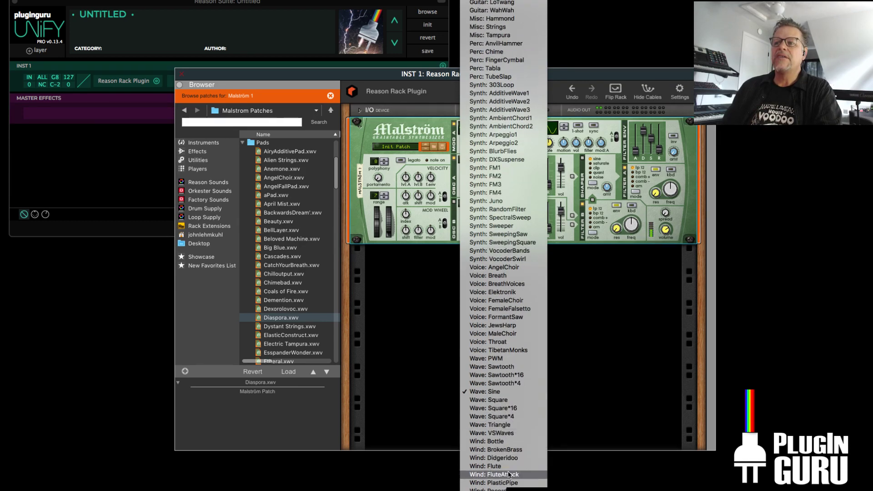
click(506, 466)
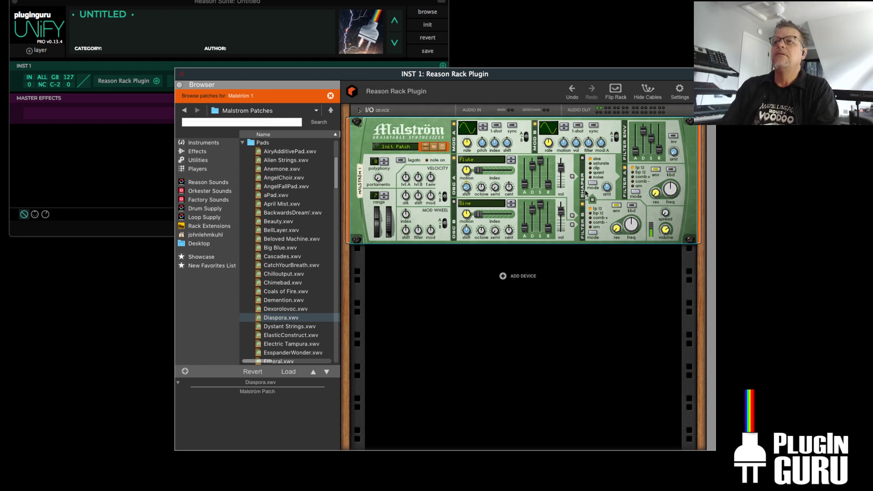
Raise oscillator A's attack and release, and shape oscillator B's envelope with minimum sustain, a shorter decay and a longer release
drag(525, 187, 551, 174)
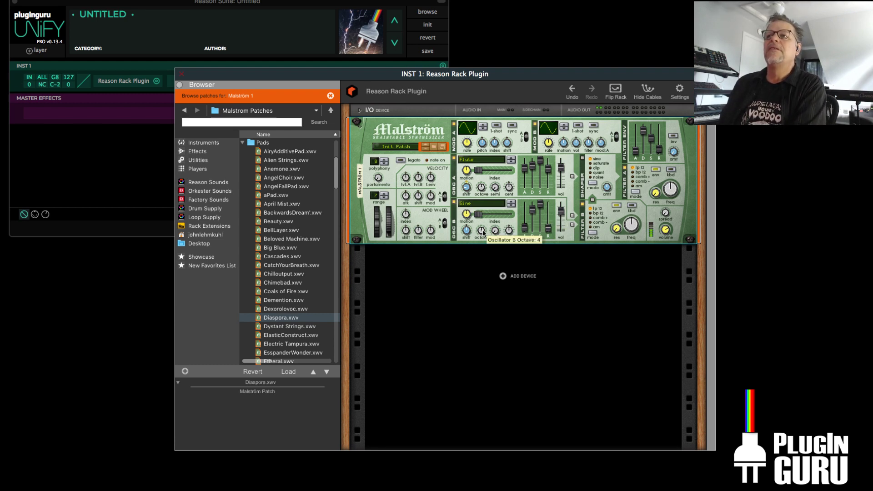
drag(540, 204, 540, 247)
drag(532, 209, 534, 223)
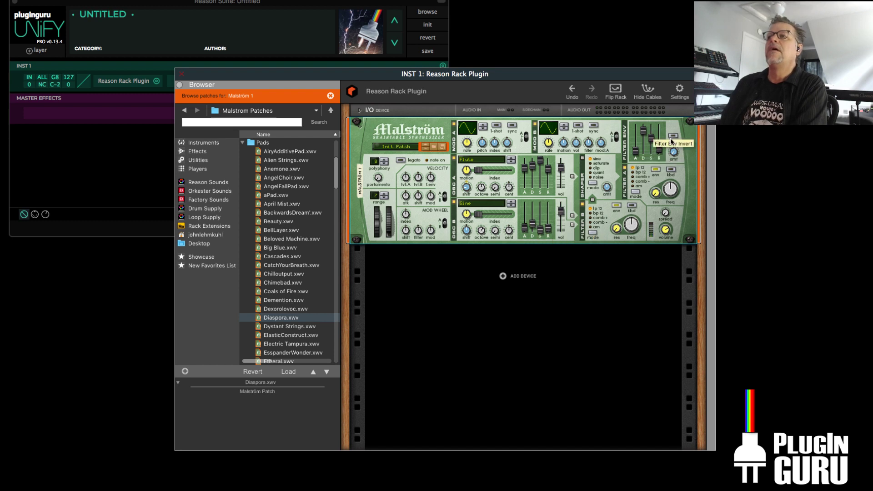
drag(548, 228, 552, 221)
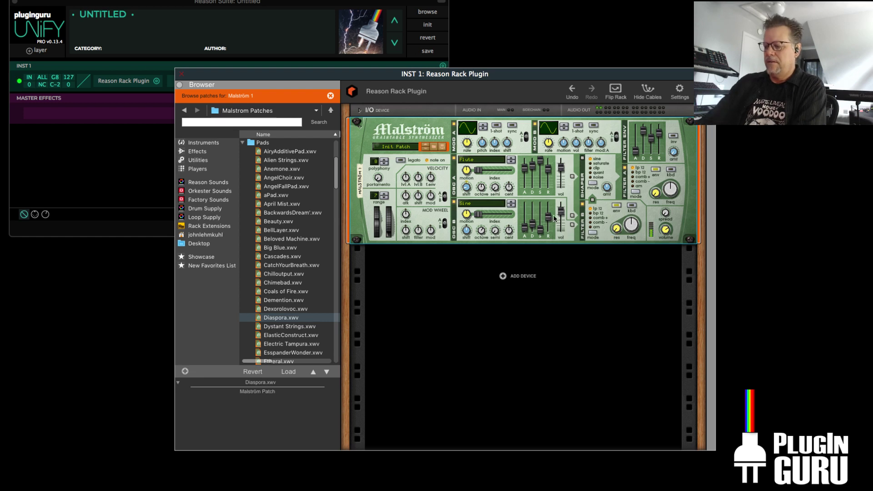
Set oscillator B's graintable to Wave: Square*16, then raise its envelope sustain and adjust its shift
click(512, 207)
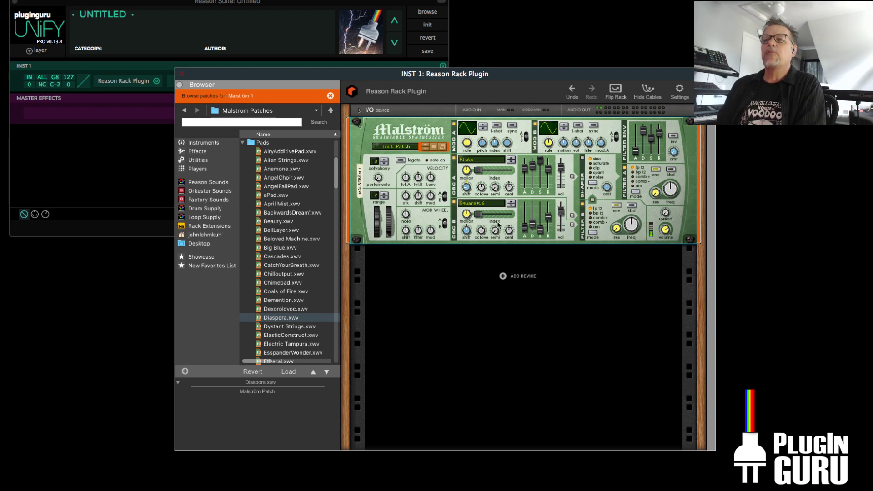
drag(541, 230, 543, 217)
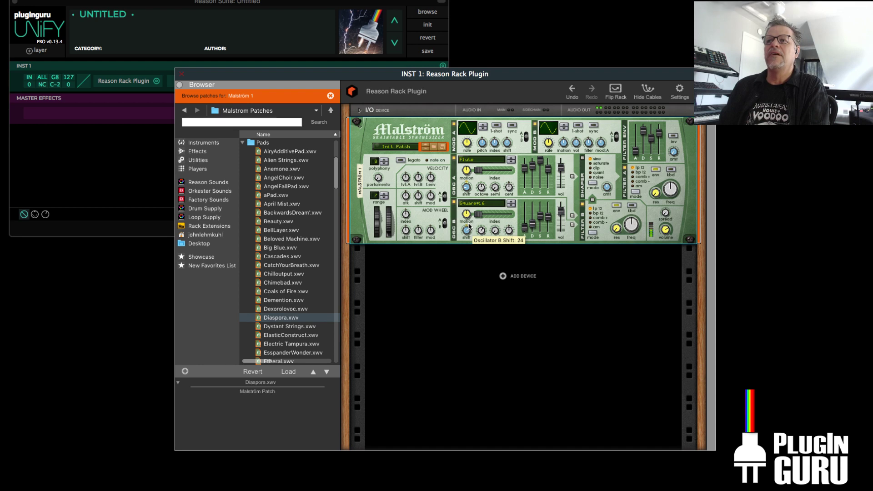
drag(468, 230, 467, 233)
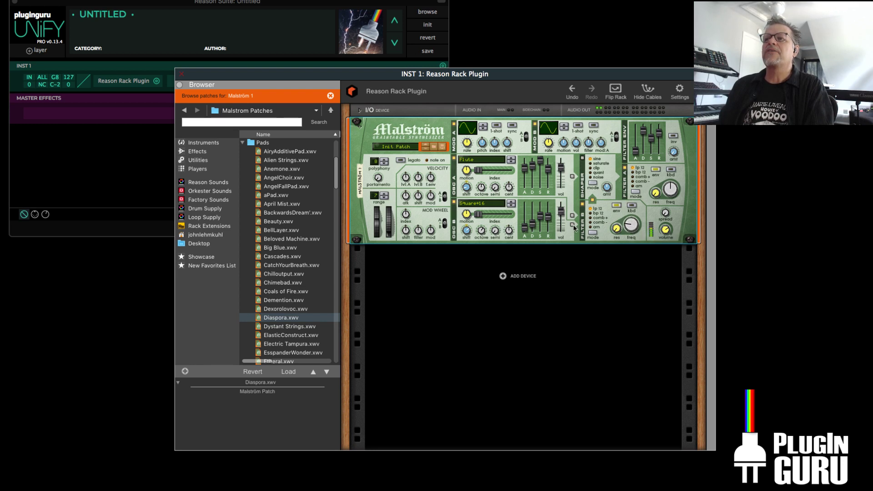
Route both oscillators into Filter B and set the Filter B frequency to about 93
click(572, 225)
click(572, 216)
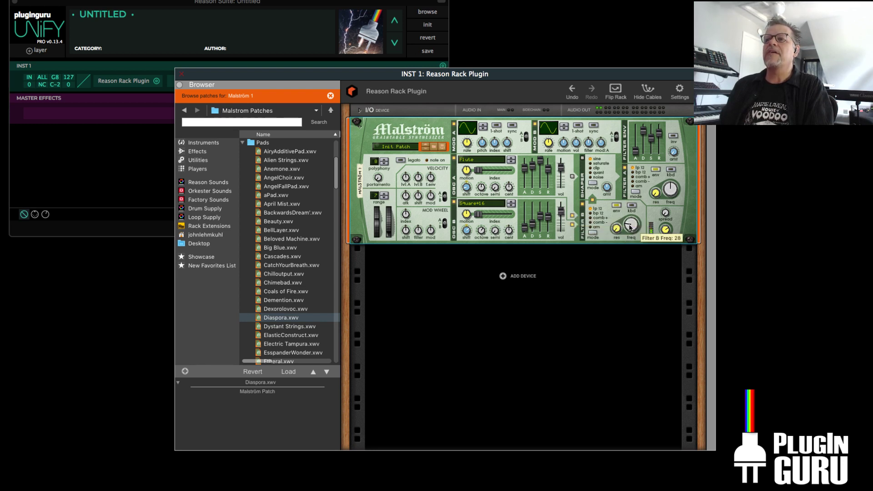
drag(630, 227, 638, 200)
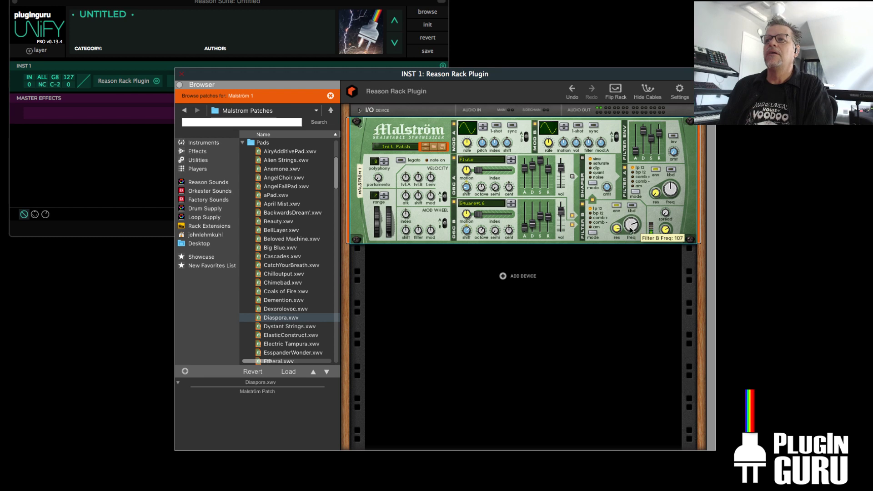
drag(631, 219, 634, 213)
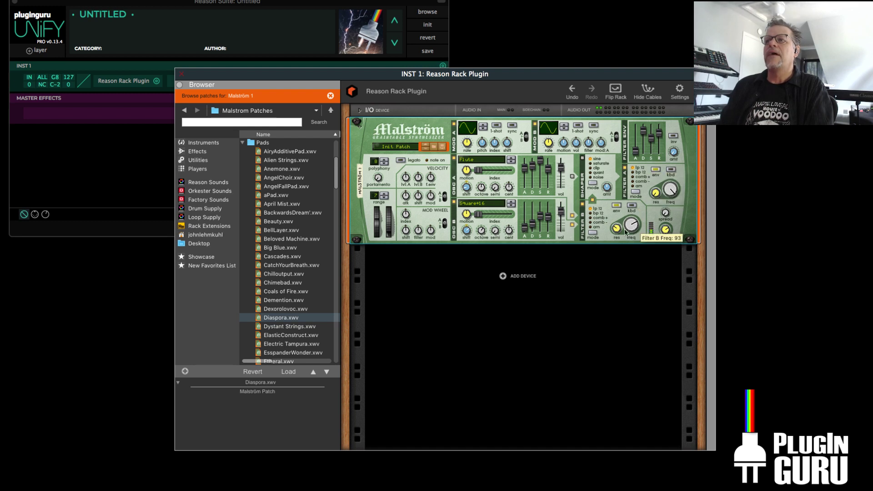
Turn on the Malström shaper in saturate mode and set the Spread amount to 127
click(592, 184)
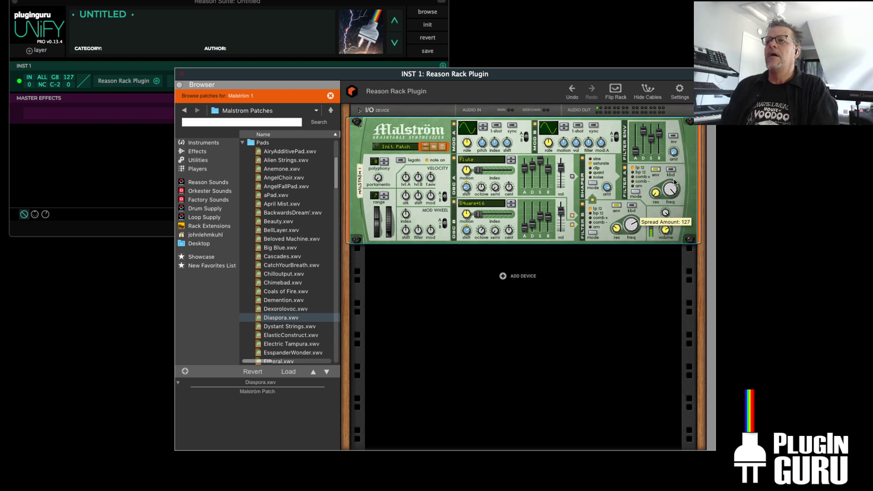
drag(671, 211, 674, 223)
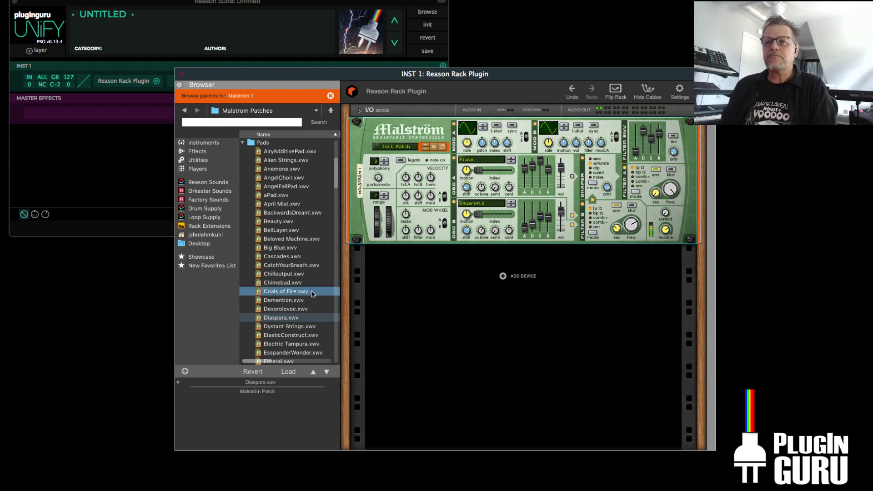
Add an RV7000 MkII Reverb from the Effects below the Malström, lower its Dry-Wet mix and raise its Decay
click(197, 151)
click(303, 275)
scroll(304, 274, down, 3)
drag(291, 269, 492, 227)
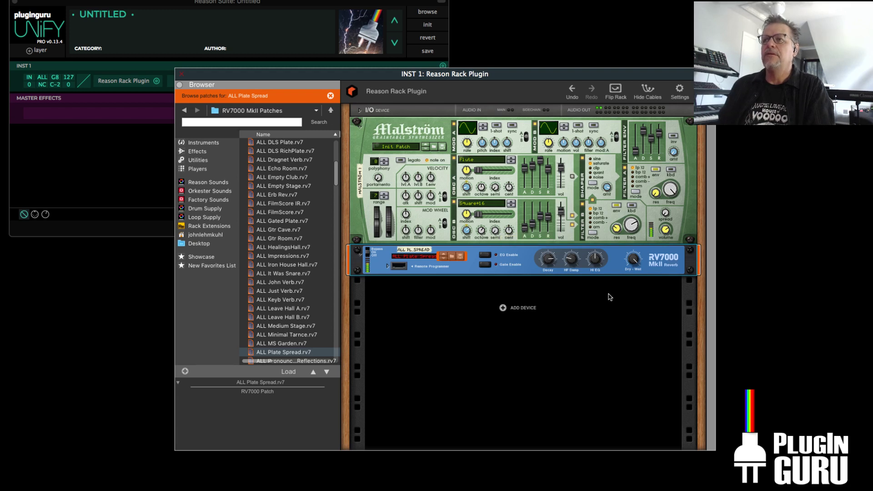
drag(628, 261, 632, 278)
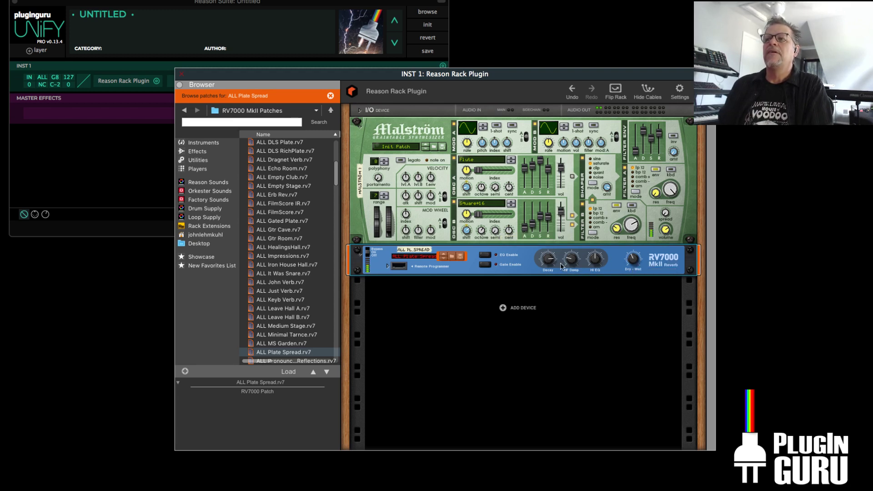
drag(554, 260, 553, 257)
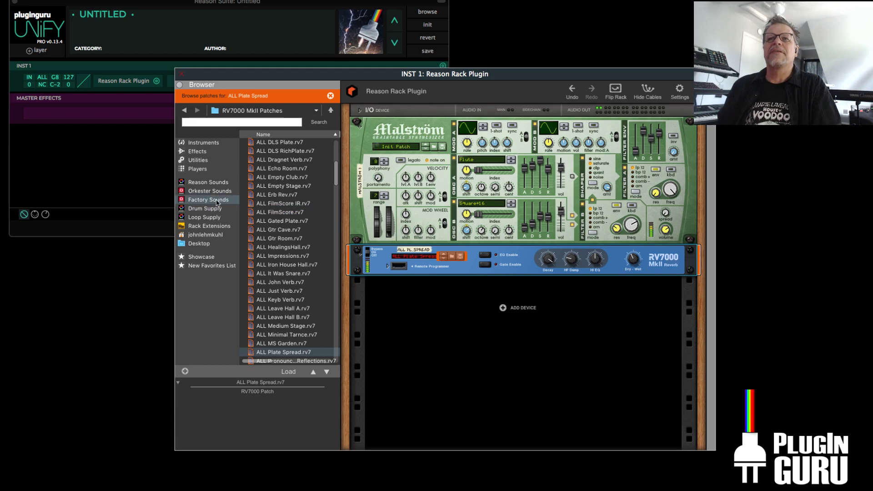
Add an MClass Maximizer from the Effects below the RV7000 reverb and enable its Soft Clip
click(197, 151)
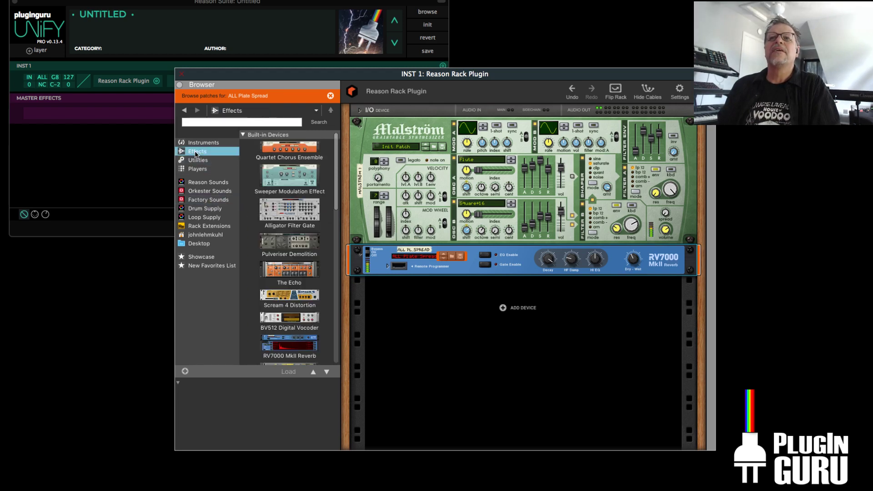
scroll(301, 237, down, 10)
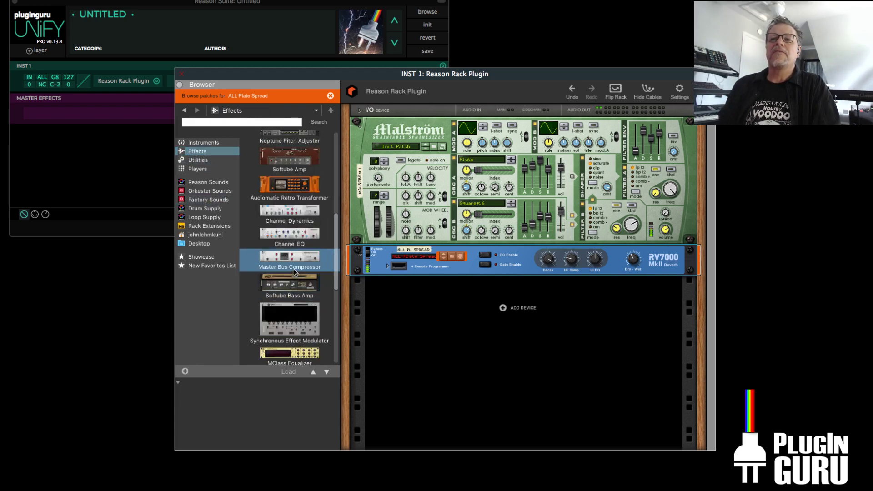
scroll(293, 278, down, 1)
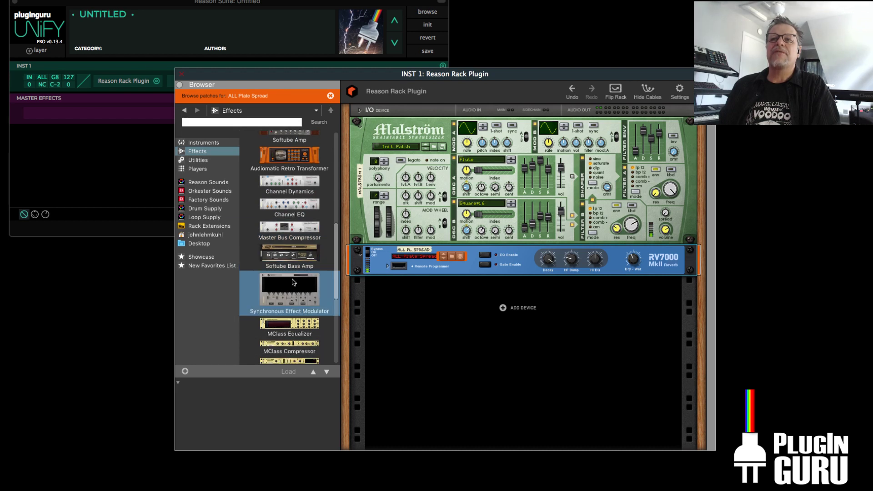
scroll(292, 281, down, 3)
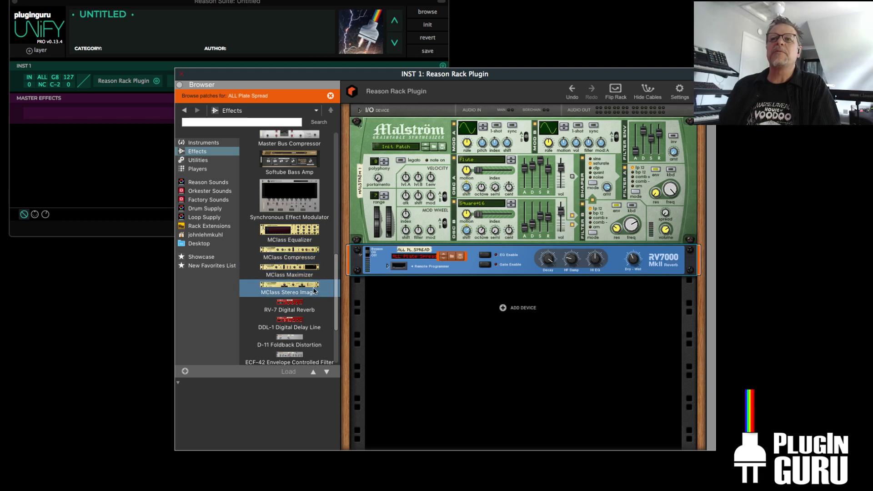
drag(292, 273, 526, 271)
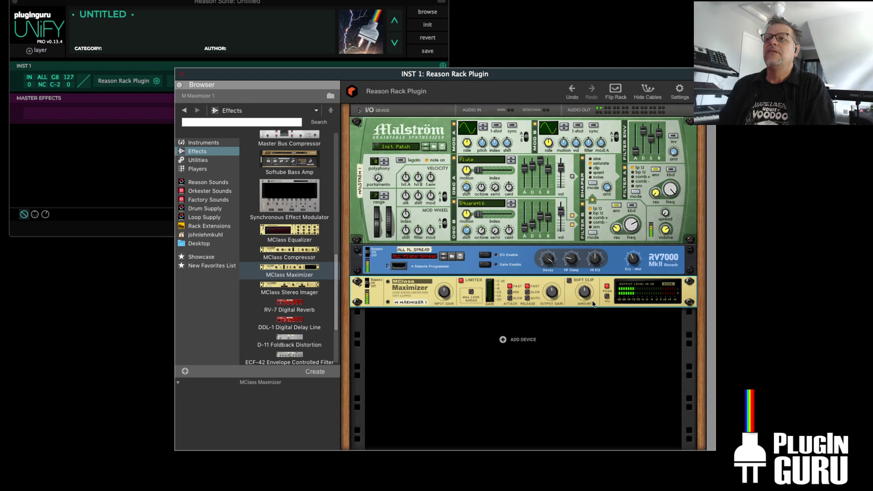
click(568, 281)
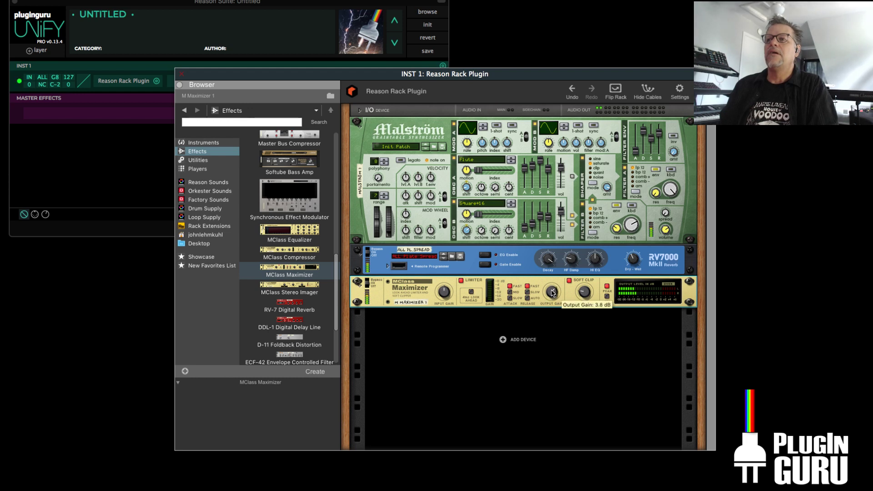
Add a D-11 Foldback Distortion below the Maximizer and a Pulsar Dual LFO from the Utilities beneath it
scroll(295, 264, down, 5)
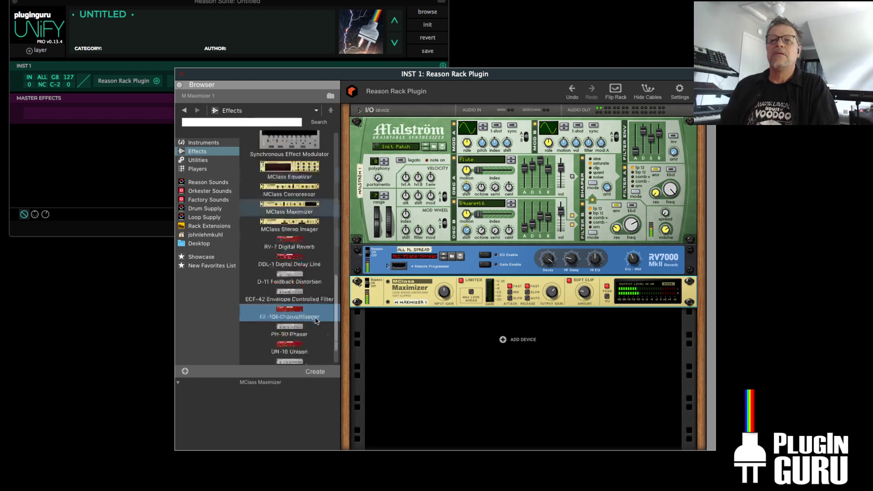
drag(291, 248, 491, 307)
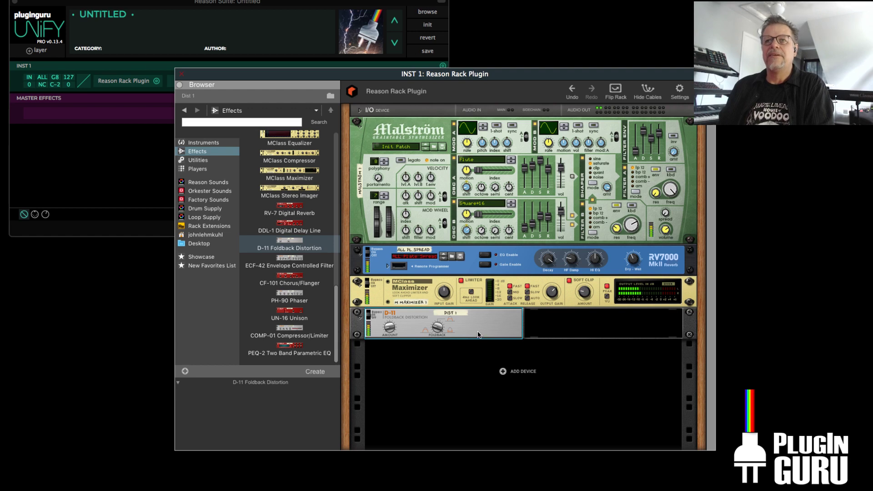
click(197, 163)
click(304, 260)
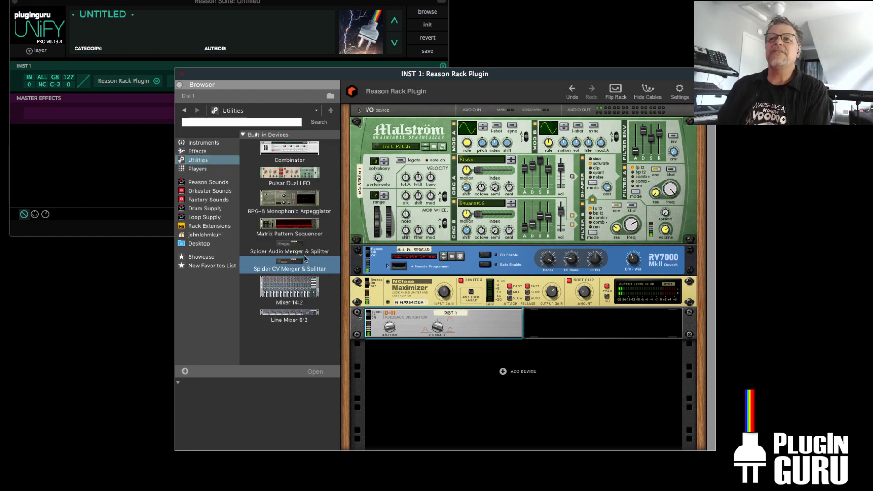
click(291, 202)
click(289, 175)
drag(289, 176, 546, 340)
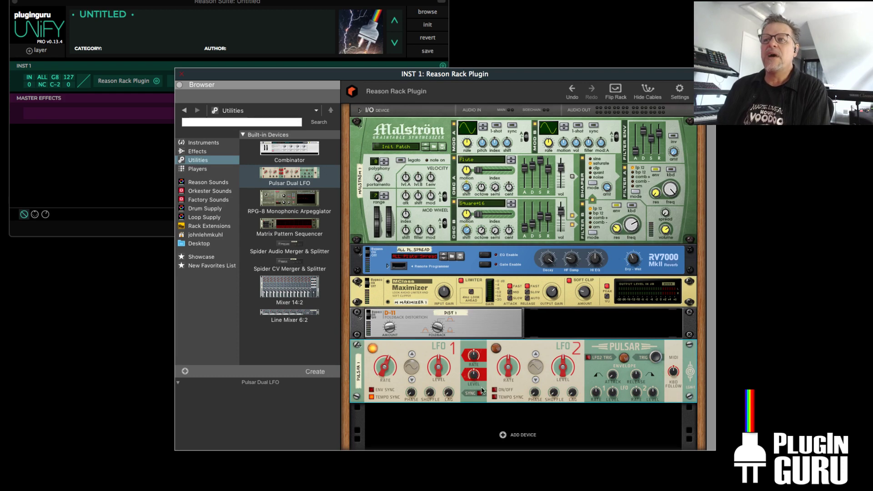
On the rear of the rack, patch Pulsar LFO 1 CV to Malström's pitch modulation input and LFO 2 CV to its filter input
click(615, 91)
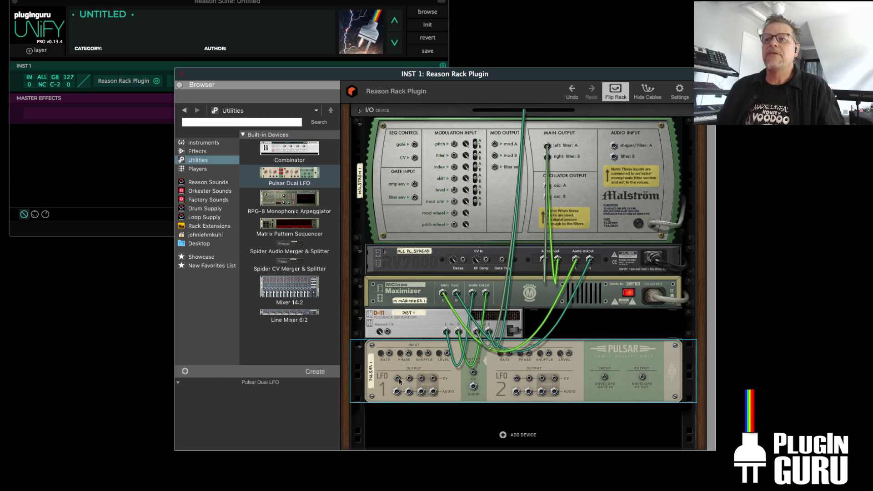
drag(398, 381, 454, 146)
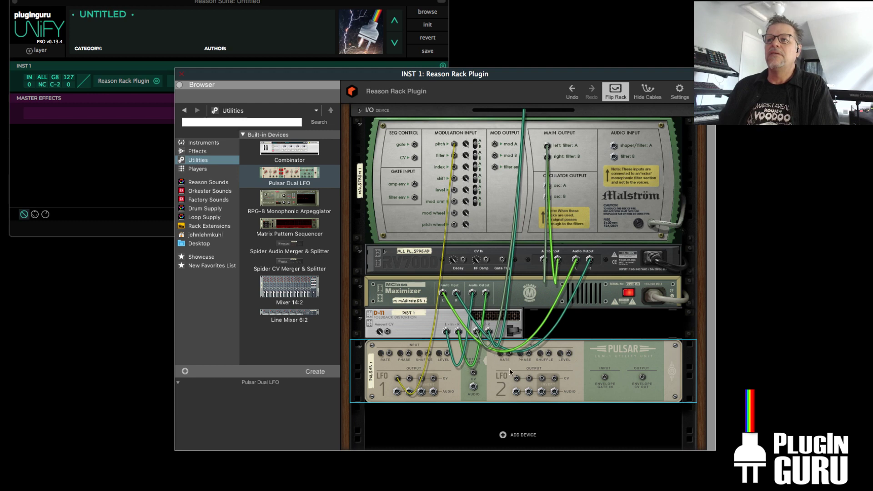
drag(515, 380, 454, 156)
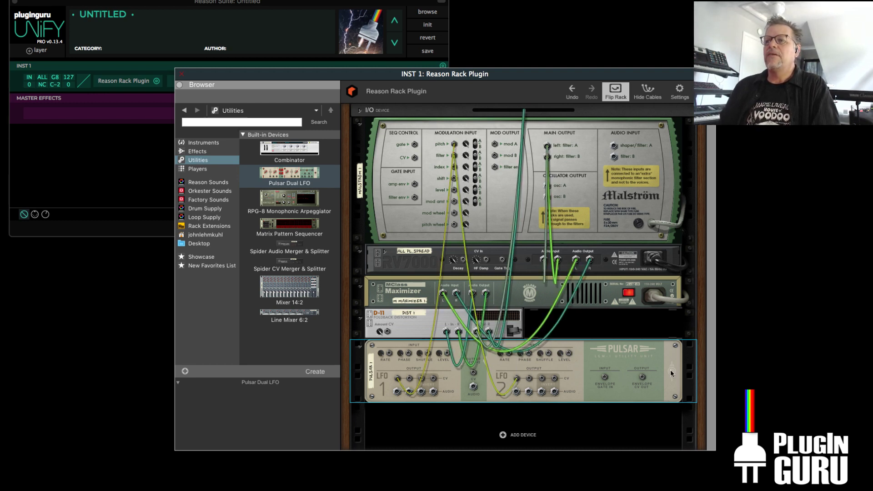
click(647, 91)
click(648, 91)
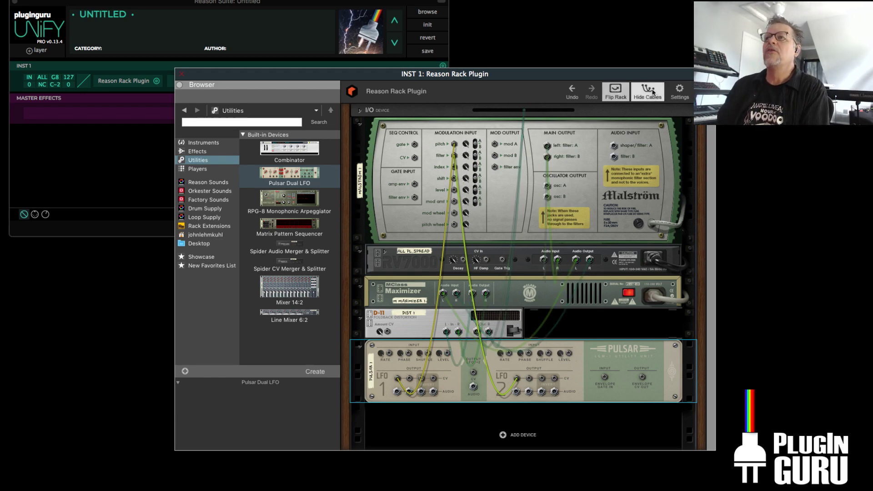
click(618, 95)
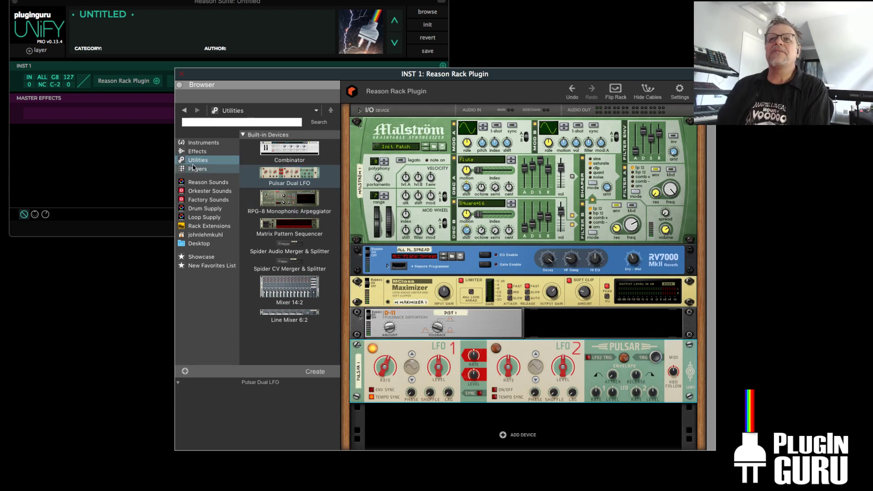
Look through the Players devices and add a Dual Arpeggio to the Malström
click(273, 186)
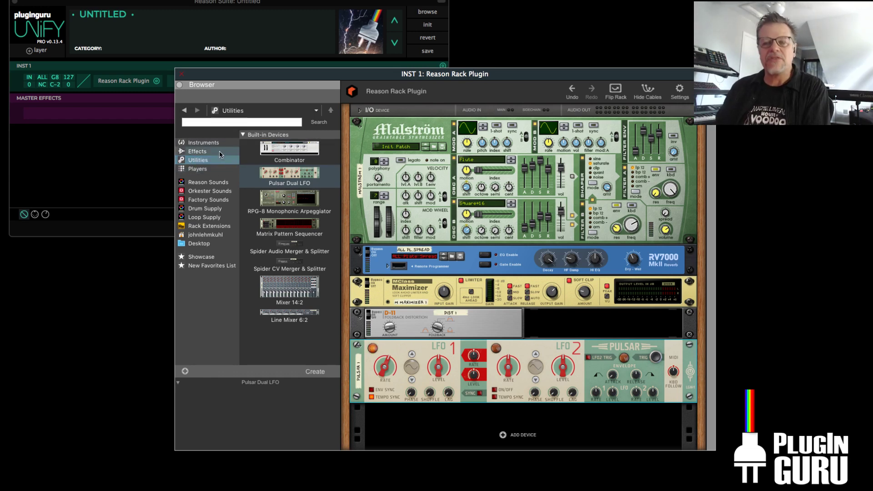
click(197, 169)
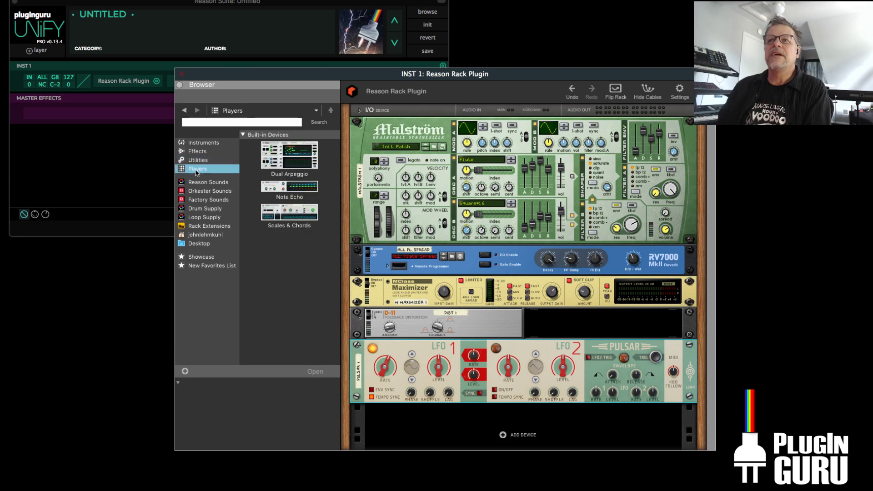
click(292, 190)
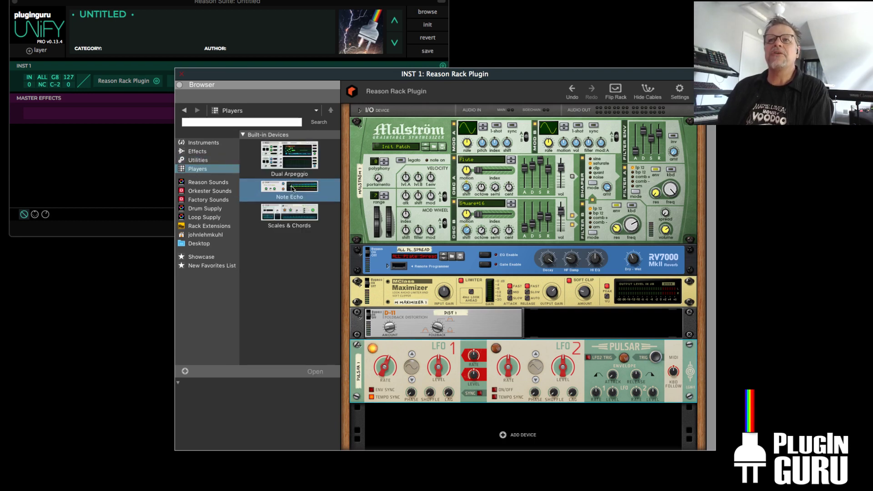
click(287, 223)
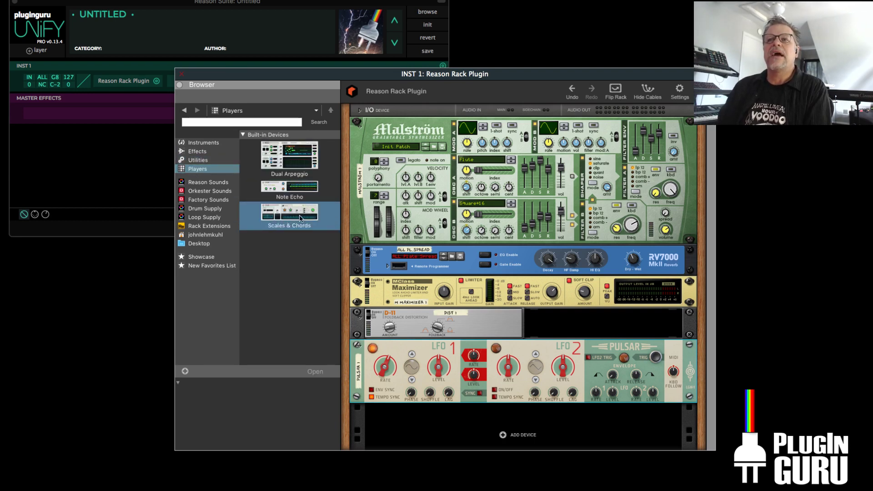
drag(289, 156, 505, 411)
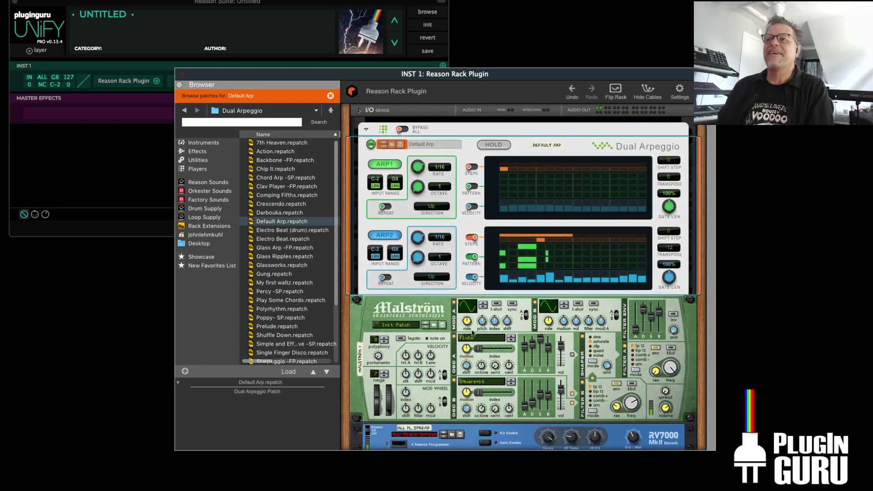
Lower the Level of LFO 1 on the Pulsar Dual LFO
scroll(471, 334, down, 5)
click(437, 322)
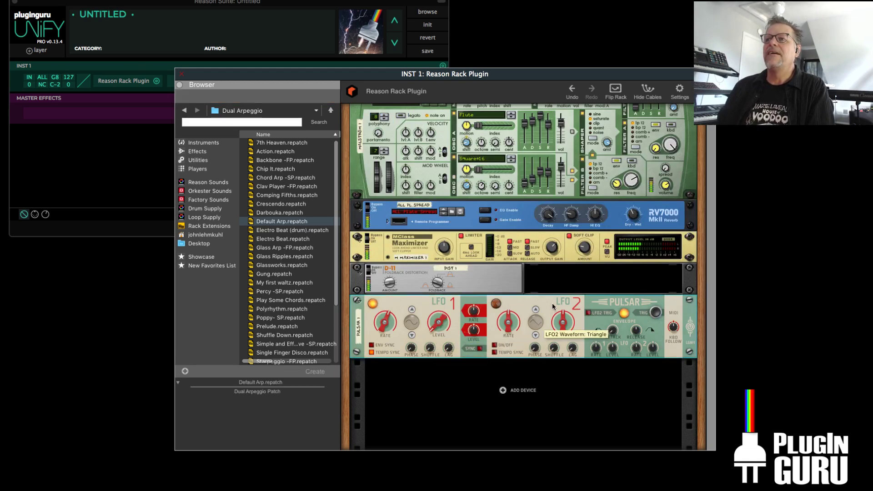
scroll(567, 328, up, 4)
scroll(566, 327, down, 3)
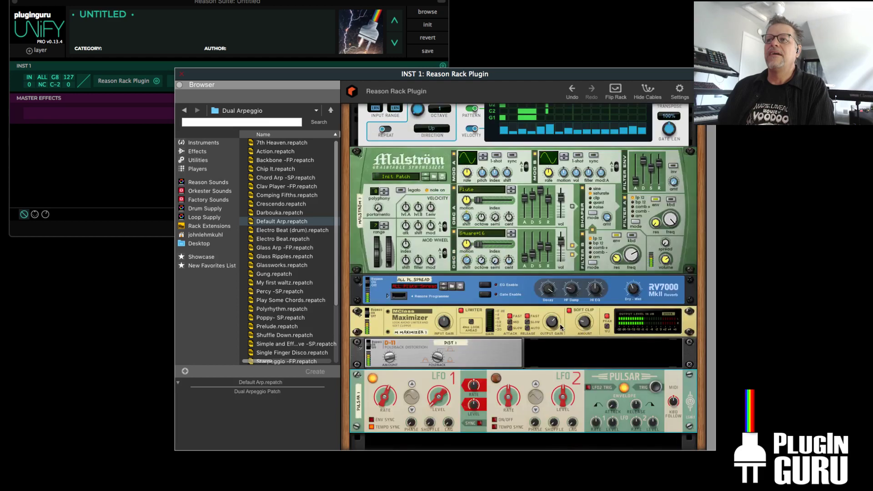
Set the RV7000 reverb's Decay to about 17 and lower its Dry-Wet mix
click(435, 313)
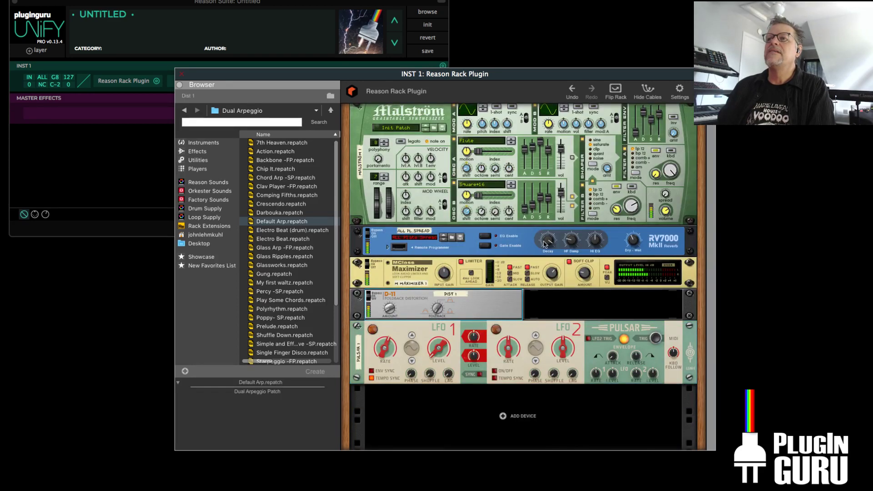
click(530, 254)
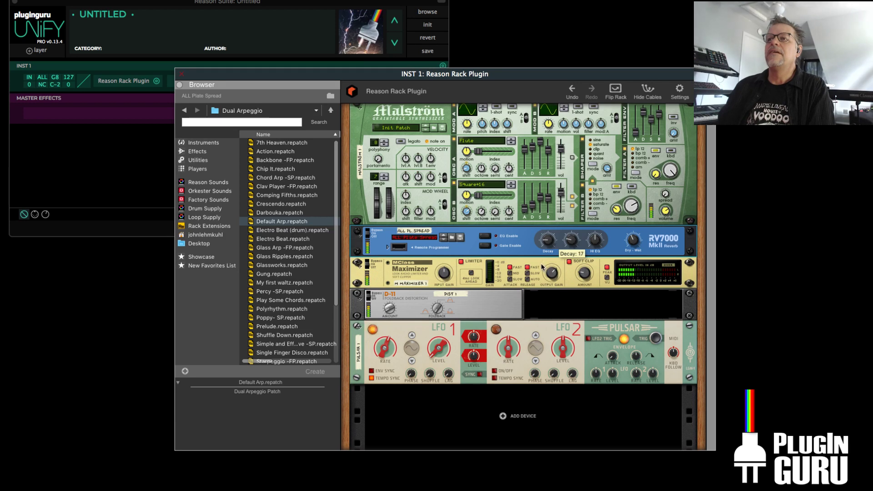
drag(541, 267, 541, 265)
drag(631, 239, 632, 249)
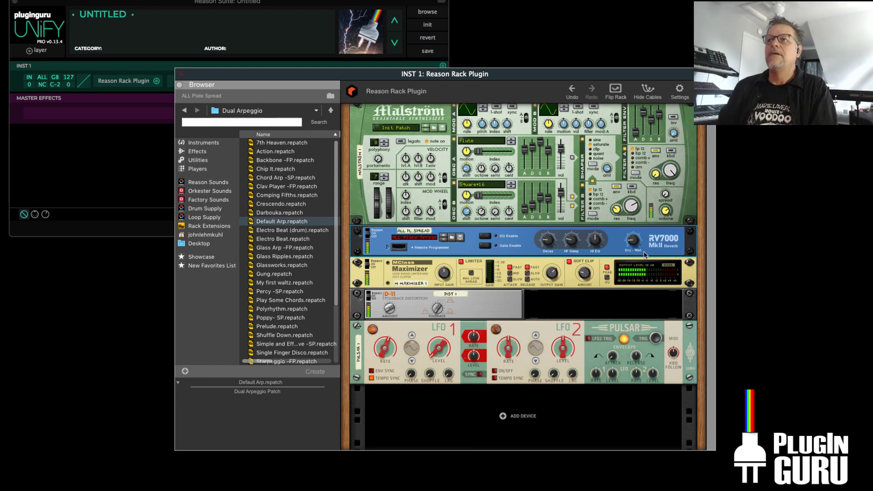
Browse the Dual Arpeggio patches and audition Glassworks, Crescendo and Prelude
scroll(568, 263, up, 5)
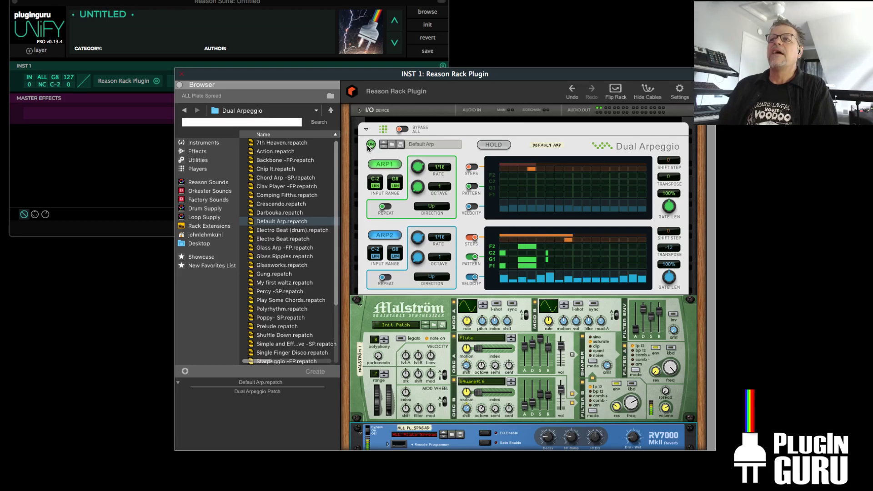
click(393, 145)
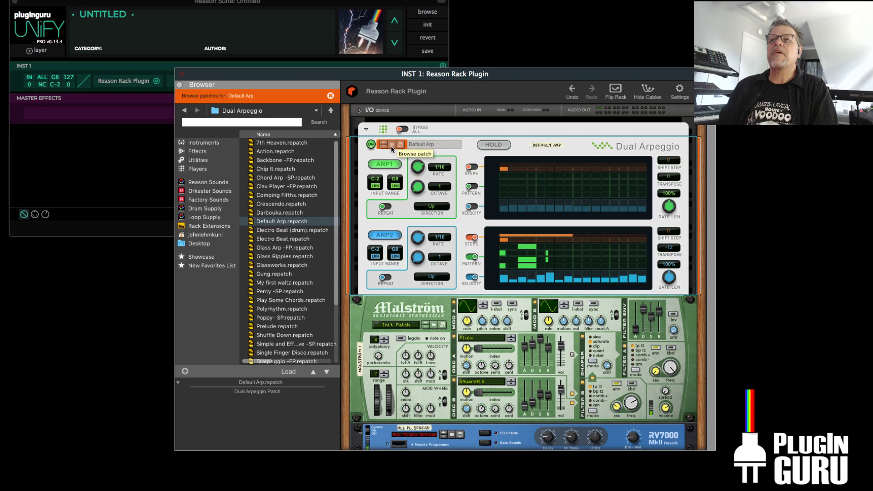
click(309, 266)
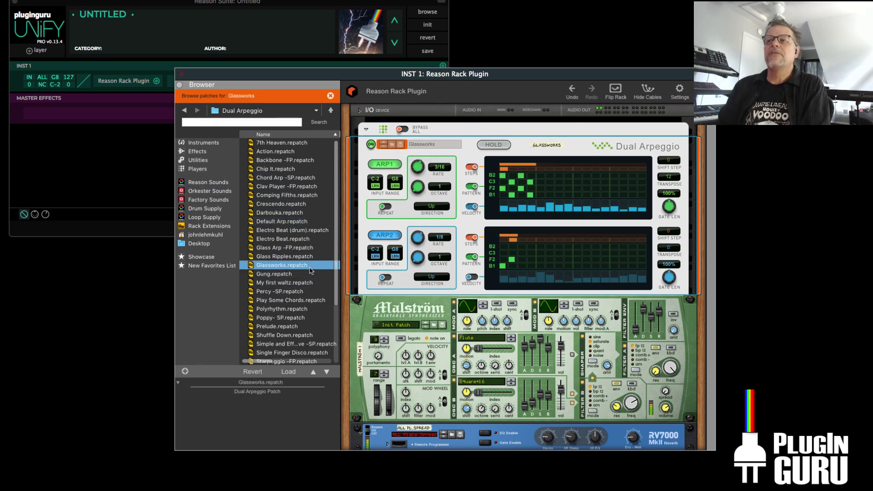
click(299, 327)
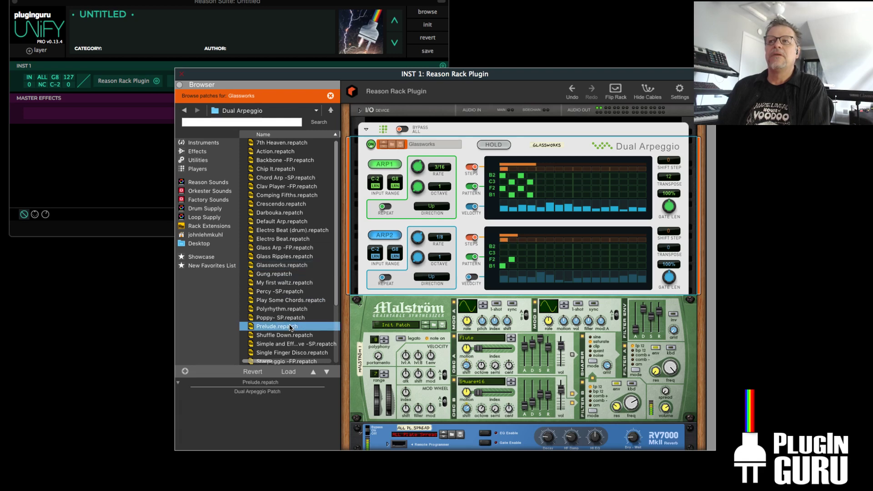
click(286, 205)
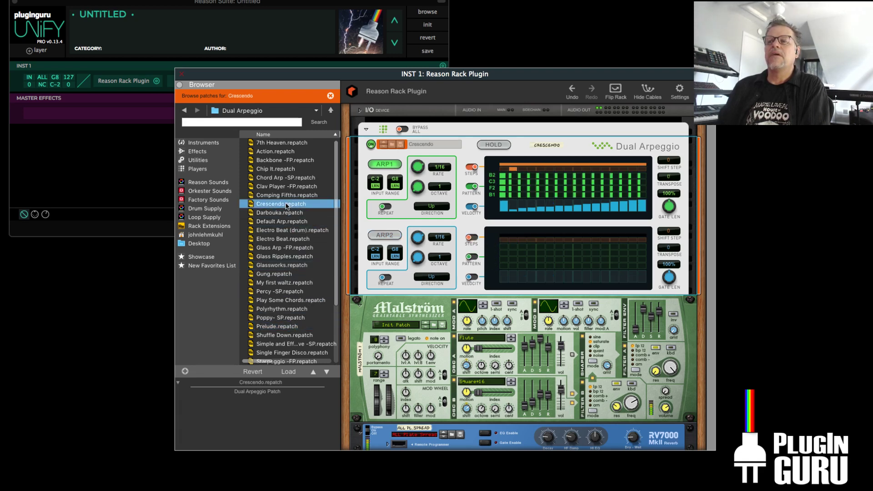
click(291, 327)
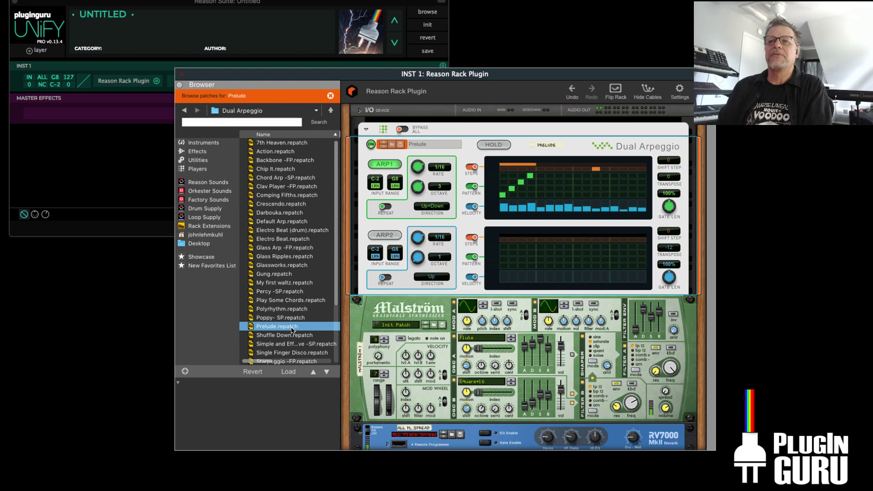
Load the Symple Pattern 2 -FP patch into the Dual Arpeggio
scroll(293, 325, down, 3)
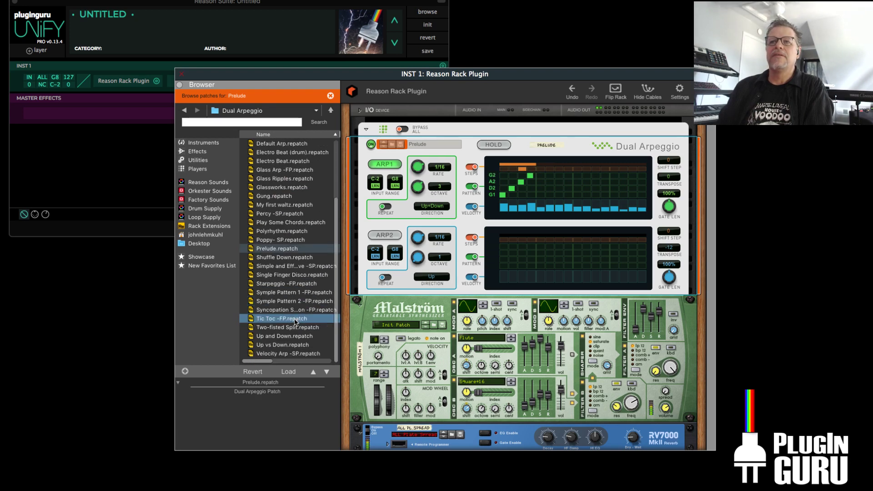
click(291, 295)
click(291, 302)
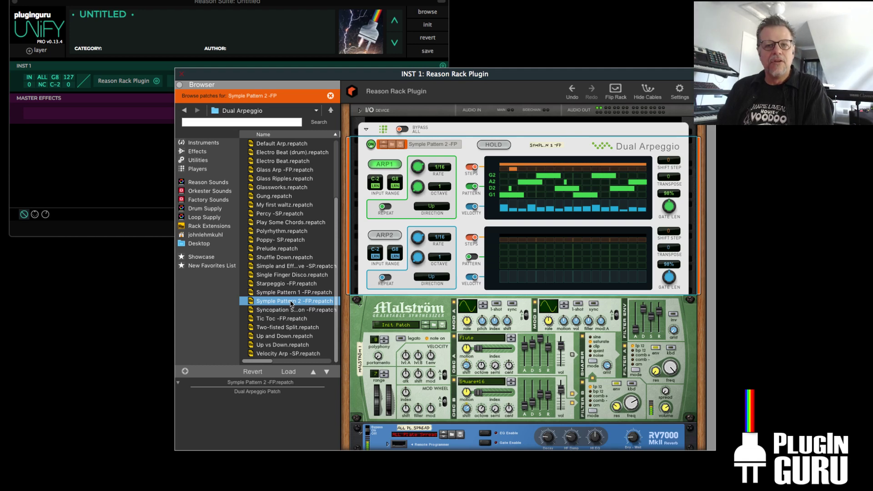
Load the 7th Heaven patch into the Dual Arpeggio
scroll(291, 304, up, 3)
click(275, 169)
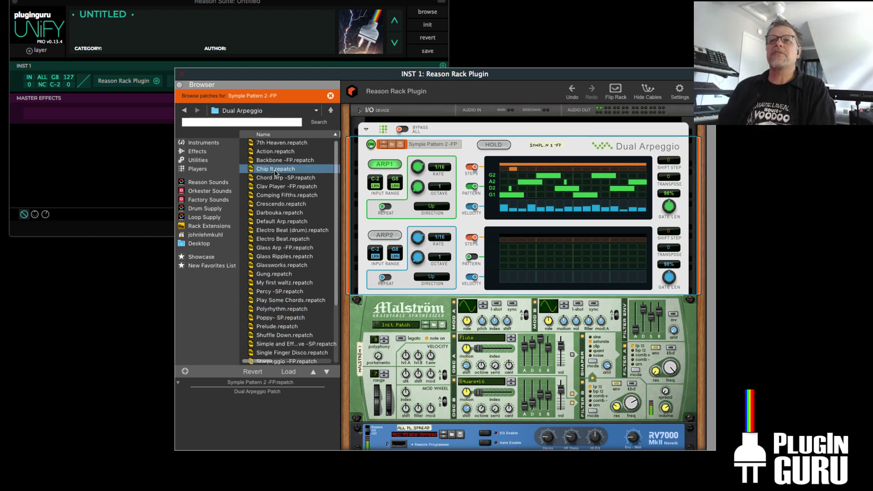
click(297, 143)
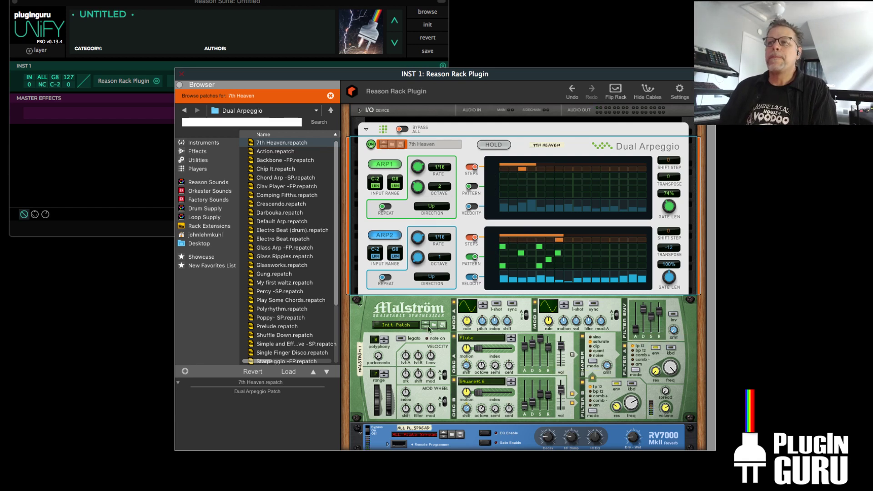
Check the MIDI channel options of the INST 1 layer in Unify, keeping ALL, and return to the Reason Rack window
scroll(493, 290, down, 5)
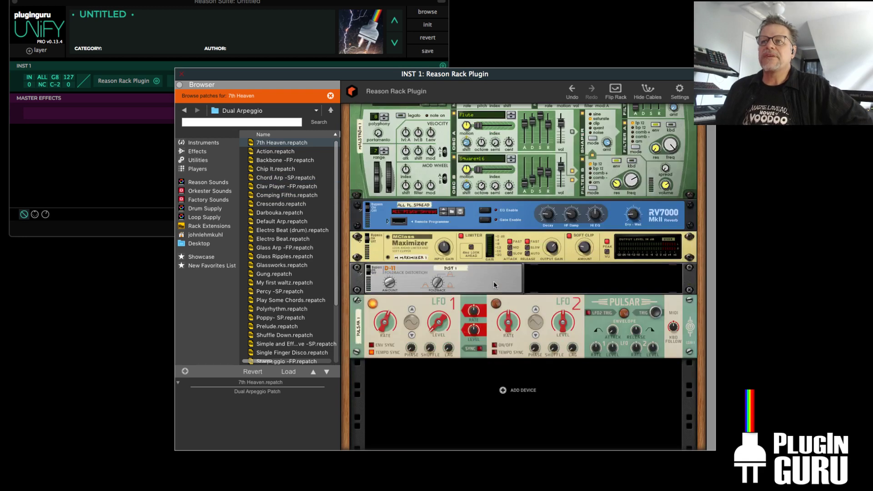
scroll(493, 279, up, 1)
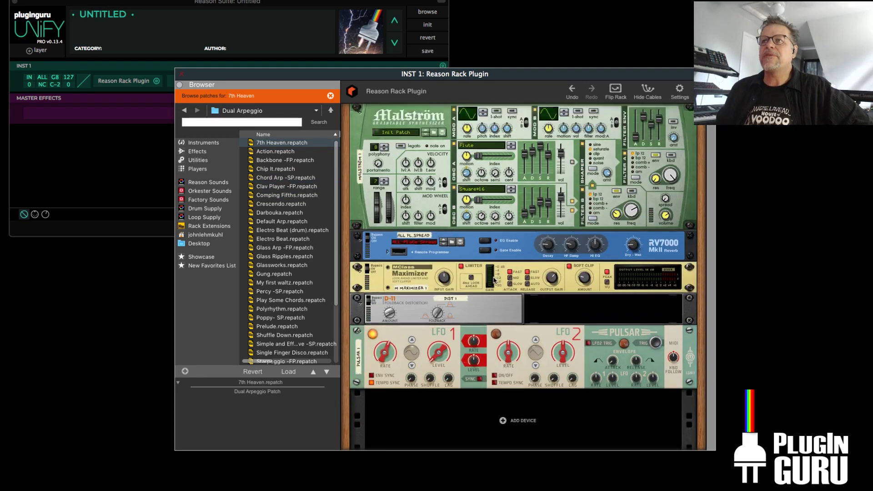
scroll(494, 278, up, 5)
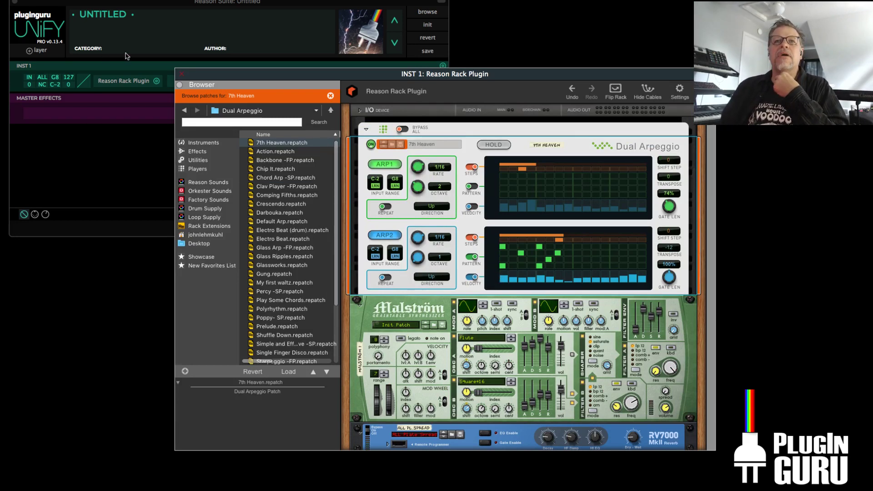
click(42, 78)
click(42, 78)
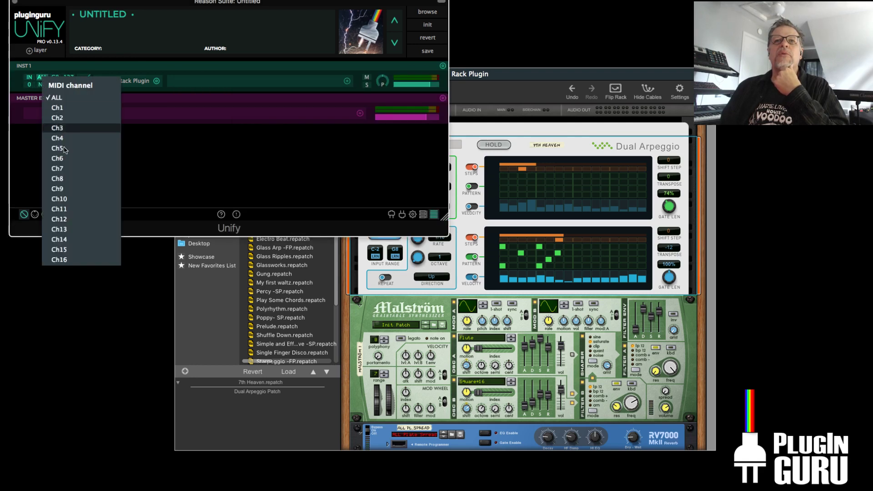
click(260, 212)
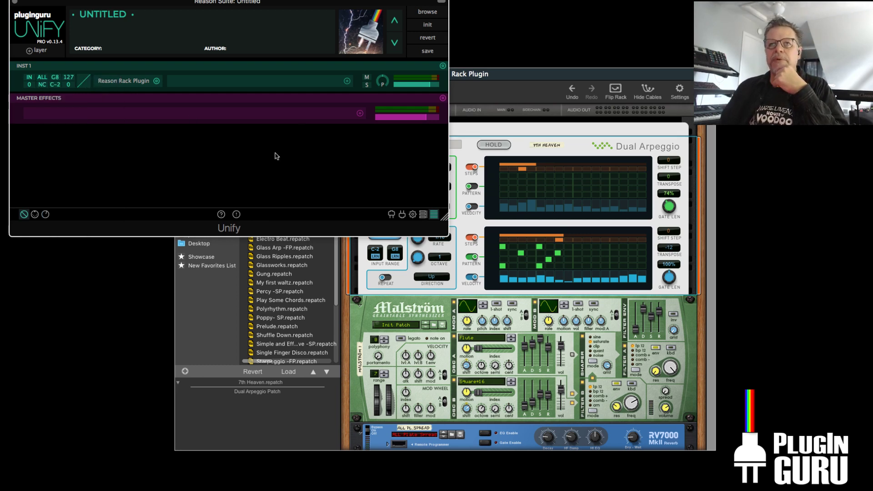
click(548, 92)
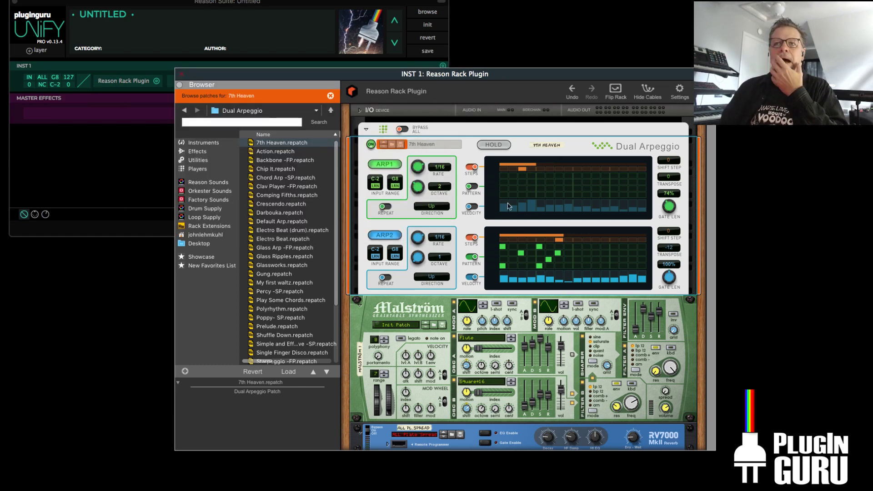
Undo the last patch load in the Dual Arpeggio
scroll(500, 259, down, 3)
scroll(500, 262, down, 10)
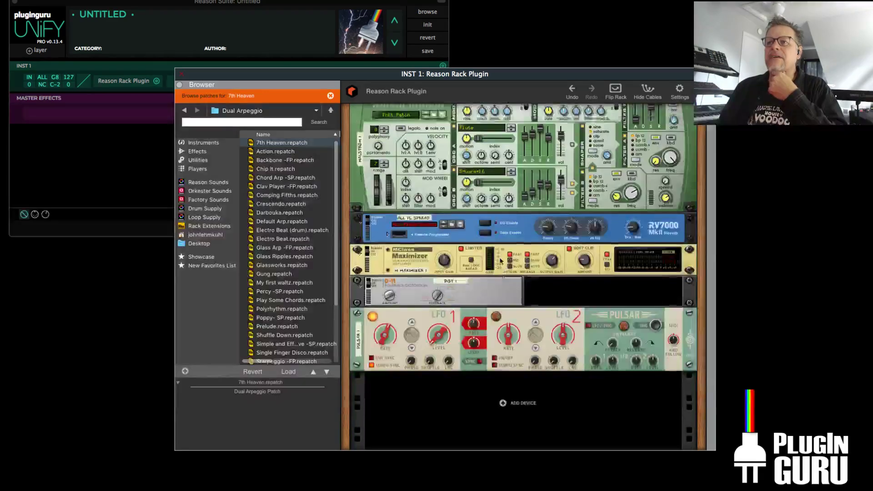
scroll(500, 262, up, 9)
click(320, 142)
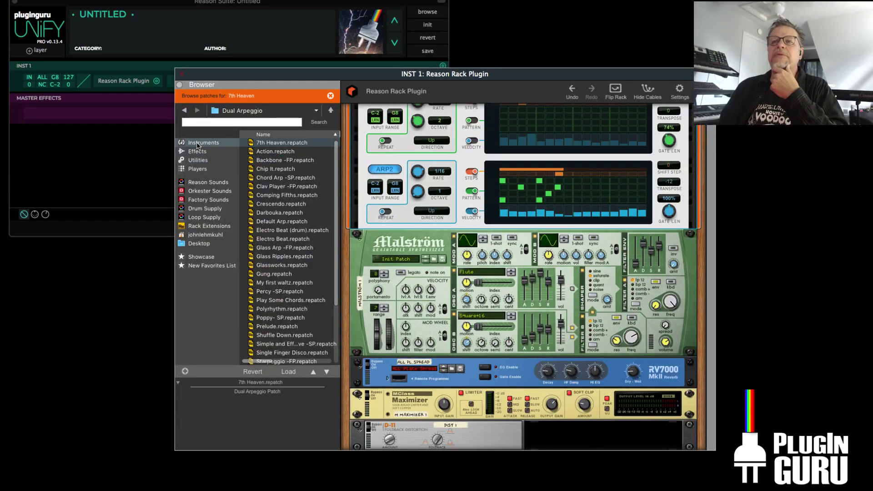
scroll(486, 186, up, 4)
right_click(485, 130)
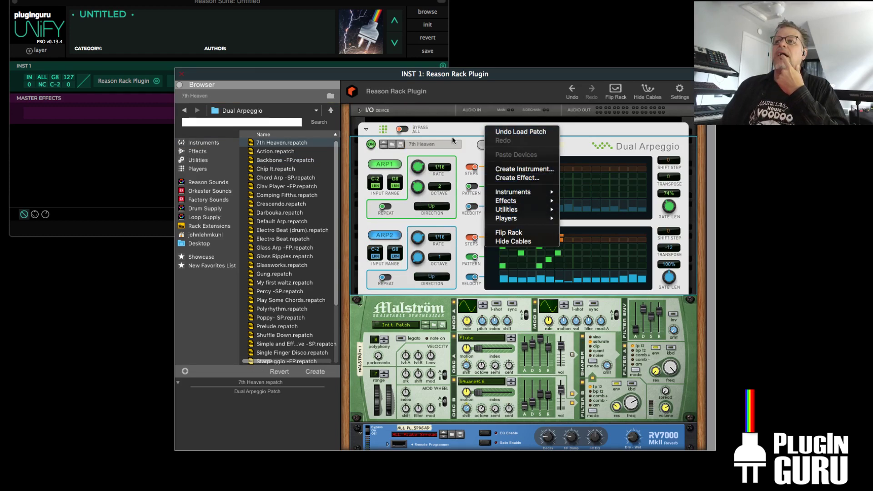
key(super+z)
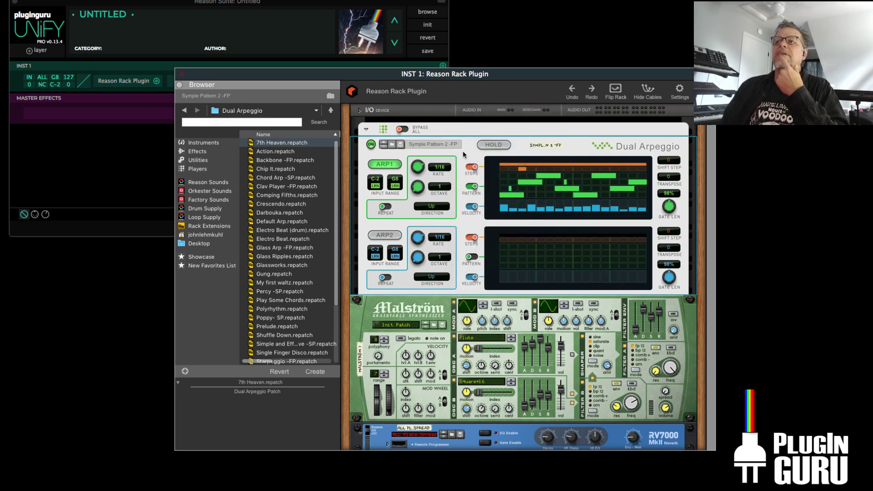
Delete the Dual Arpeggio, Malström, RV7000 reverb, Maximizer, D-11 distortion and Pulsar devices to empty the rack
right_click(464, 155)
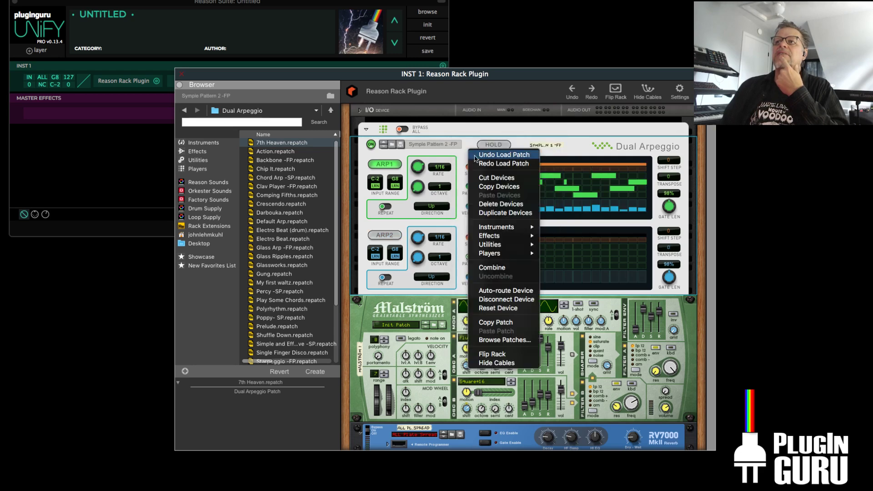
click(507, 206)
right_click(453, 142)
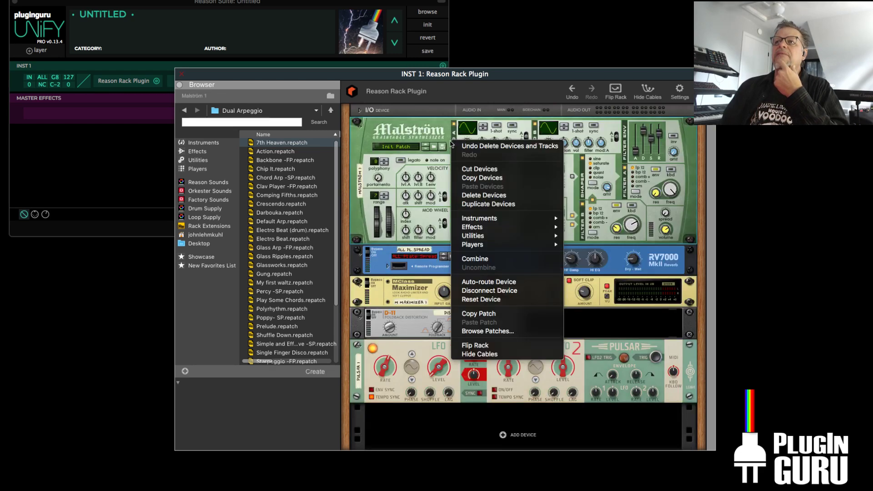
click(492, 199)
right_click(458, 141)
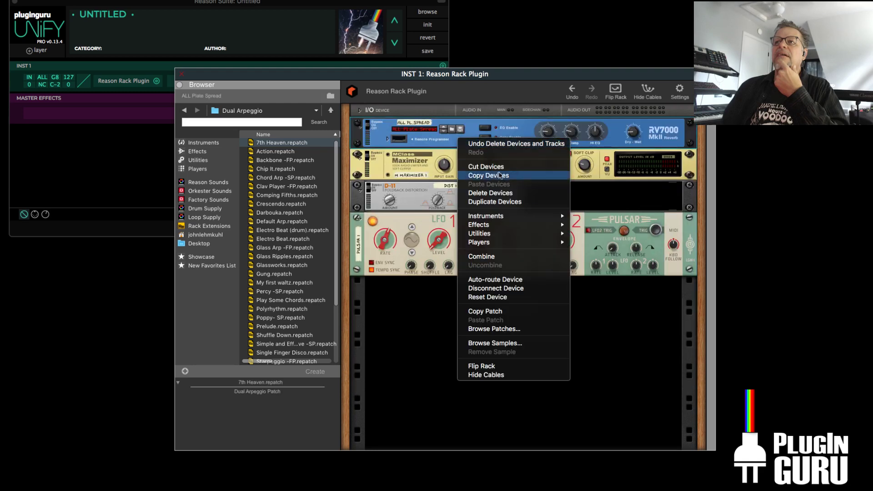
click(498, 193)
right_click(469, 140)
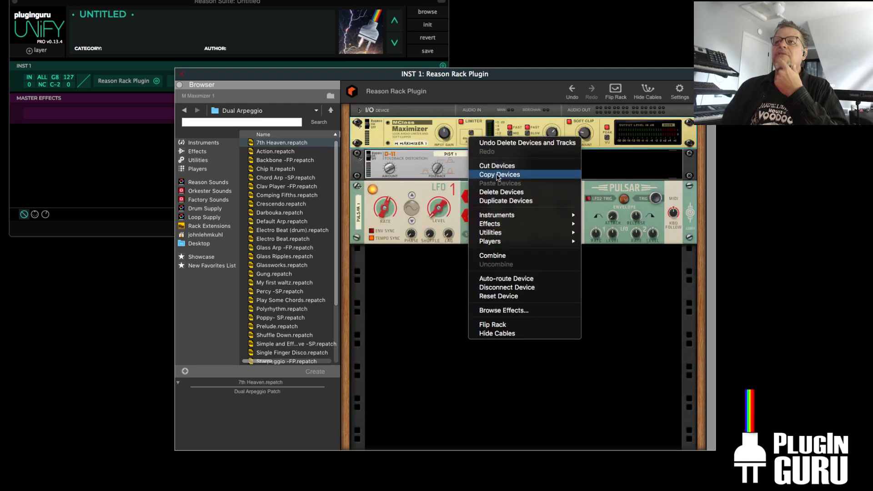
click(501, 192)
right_click(480, 139)
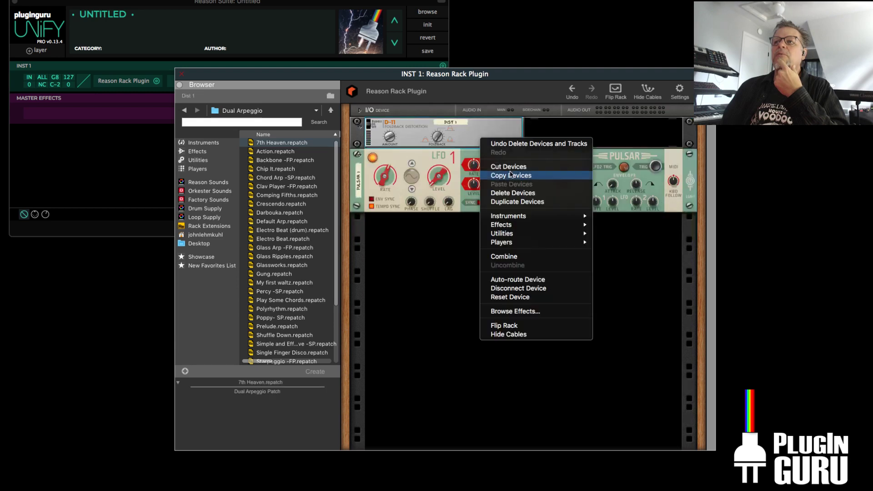
click(513, 192)
right_click(487, 140)
click(516, 194)
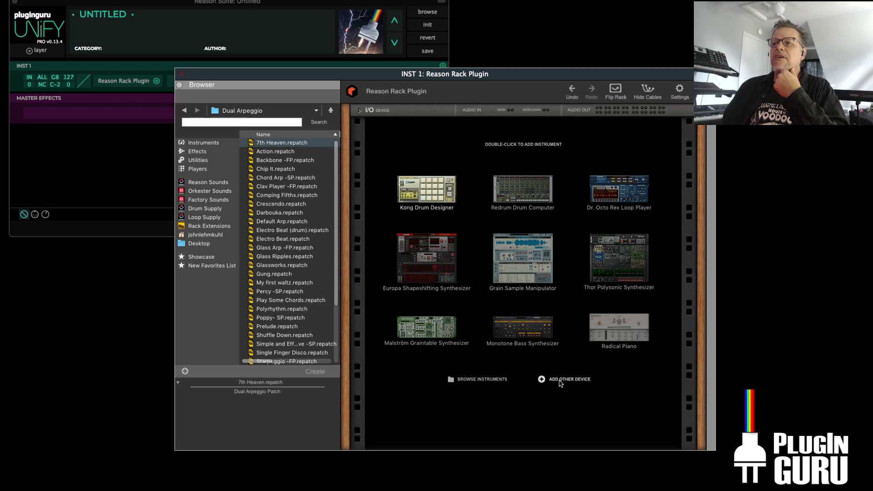
Add a Combinator utility device to the empty rack
click(561, 383)
mouse_move(595, 429)
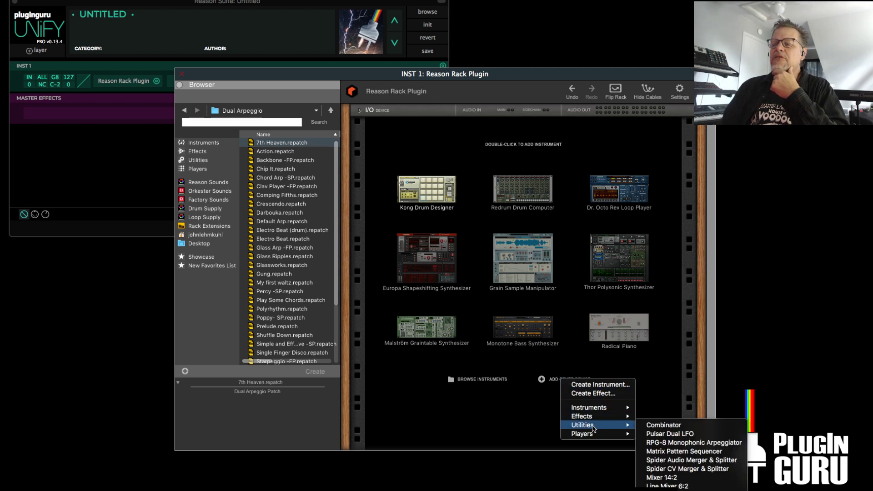
click(675, 427)
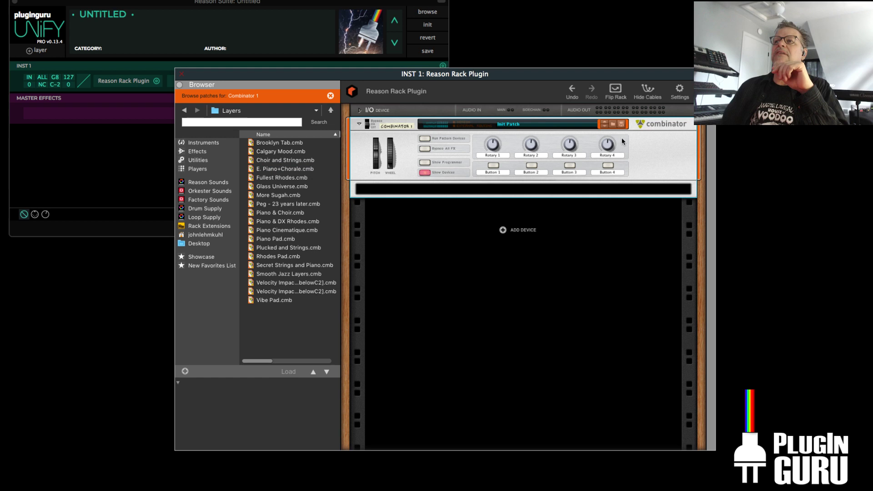
Sort the Combinator's Layers patches in descending name order and go up to the Performance Patches folder
click(332, 136)
click(334, 136)
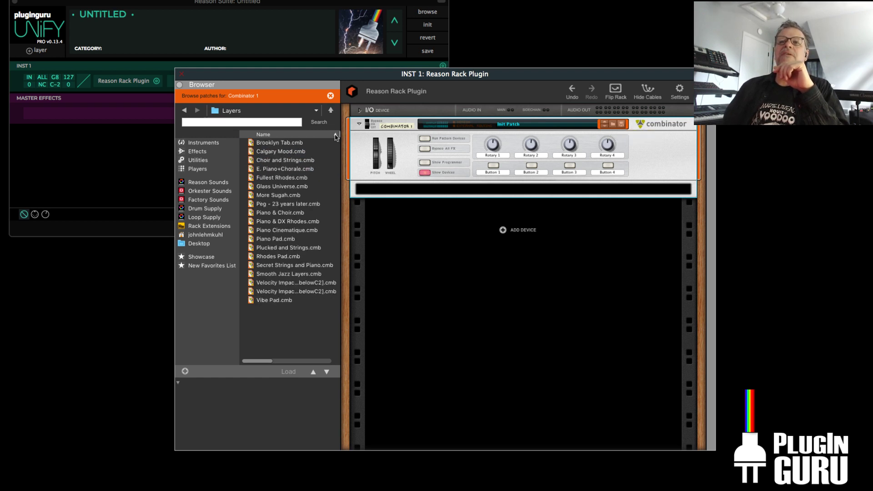
click(336, 136)
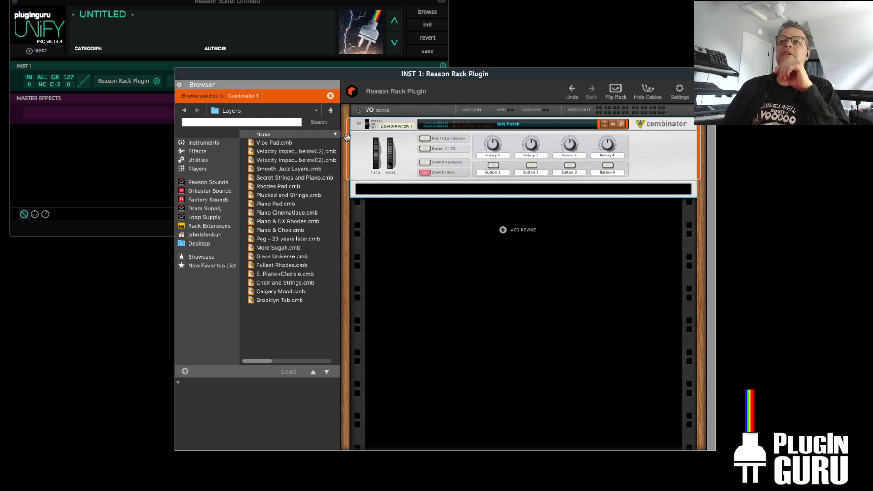
click(331, 109)
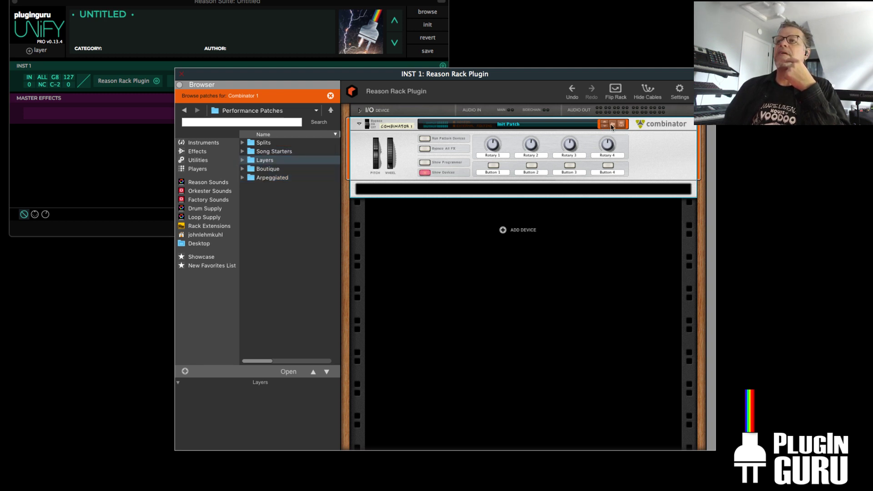
Add a Dr. Octo Rex Loop Player from the browser's instruments below the Combinator
click(436, 244)
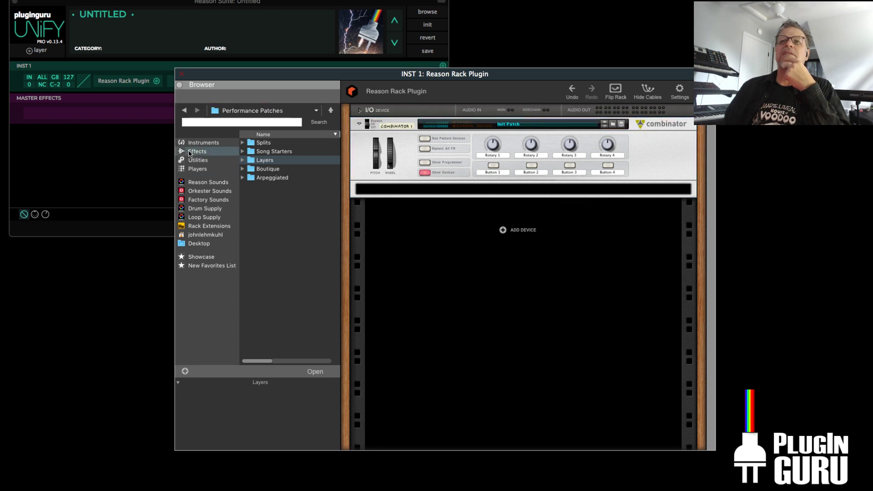
click(203, 142)
drag(281, 227, 345, 240)
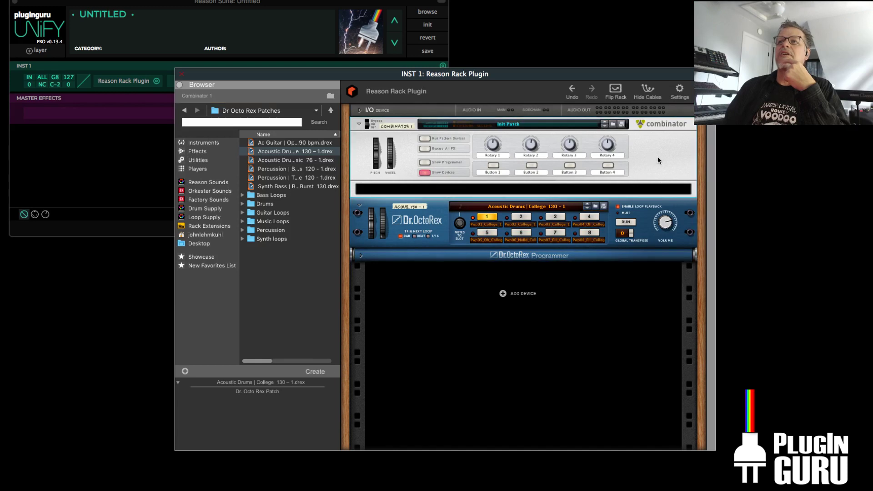
Browse the Combinator's Layers patches and switch the name sorting between ascending and descending order
click(612, 125)
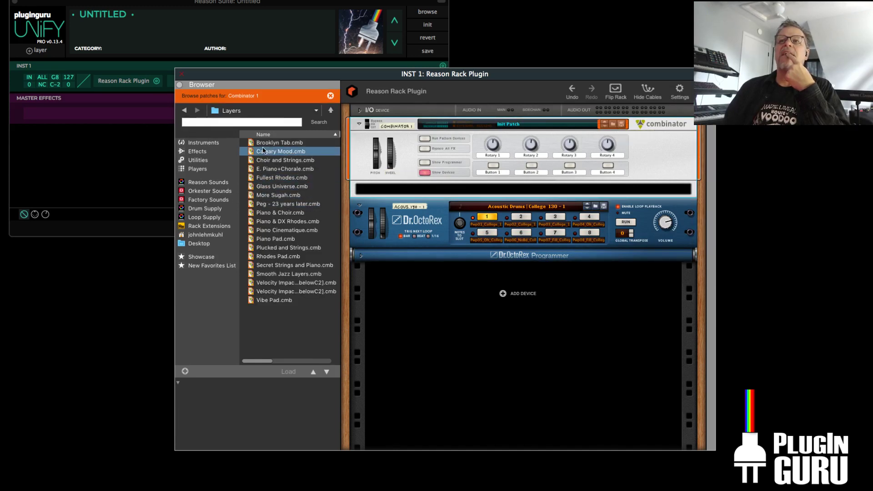
click(335, 135)
click(335, 135)
click(335, 135)
click(335, 135)
click(335, 135)
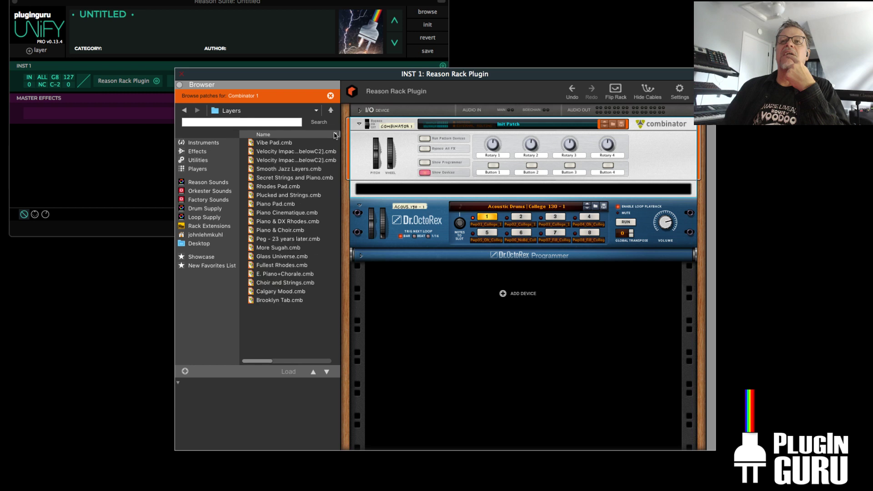
click(335, 135)
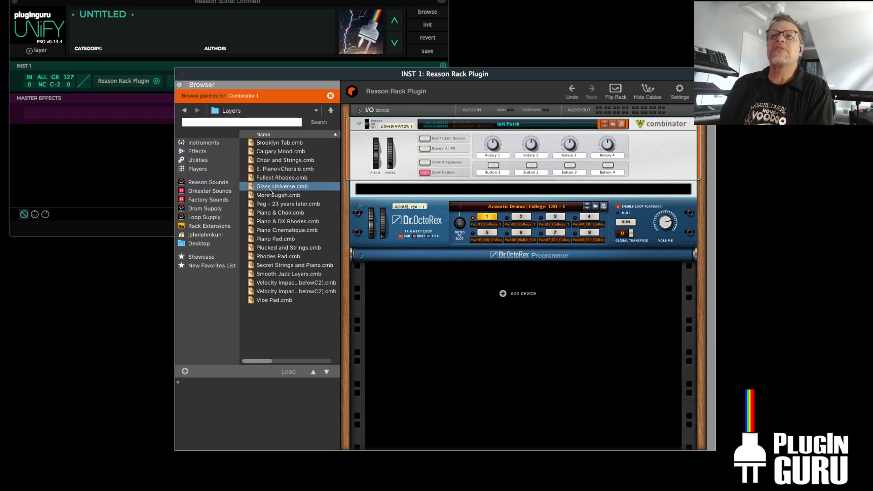
Select the Glass Universe patch without loading it, reverse the name sorting and go up to the Combinator Patches folder
click(291, 186)
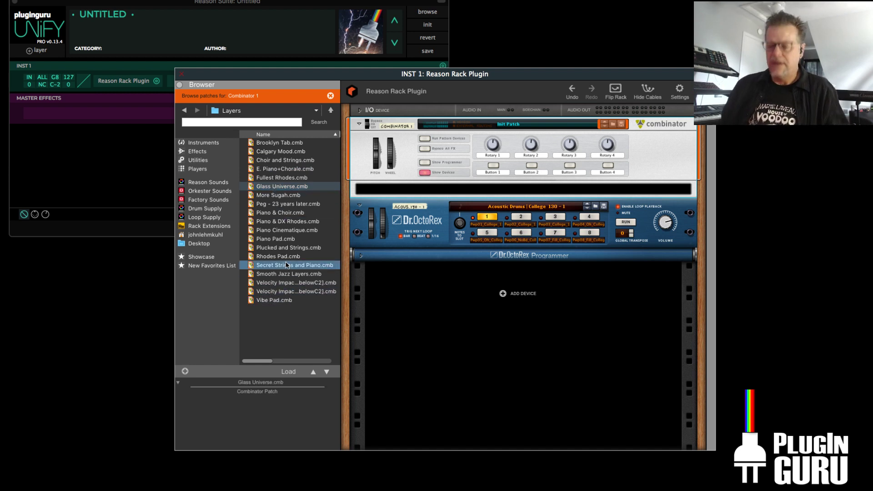
click(271, 135)
click(270, 135)
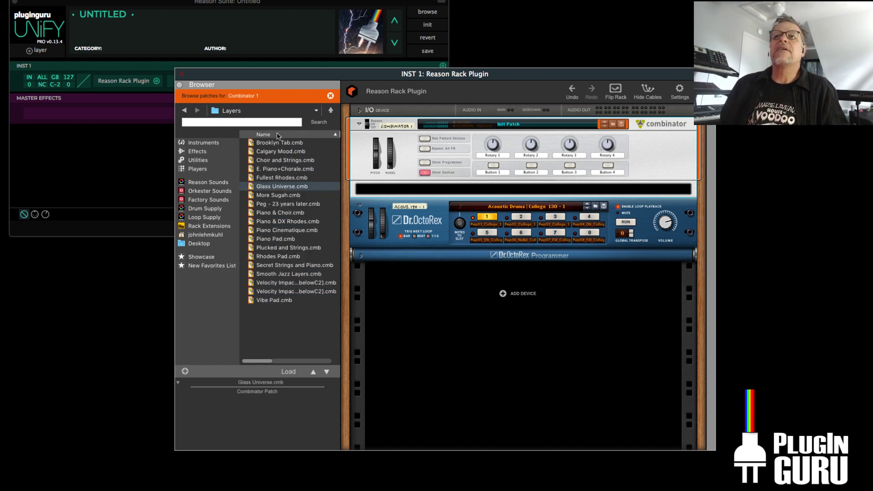
click(338, 134)
click(331, 110)
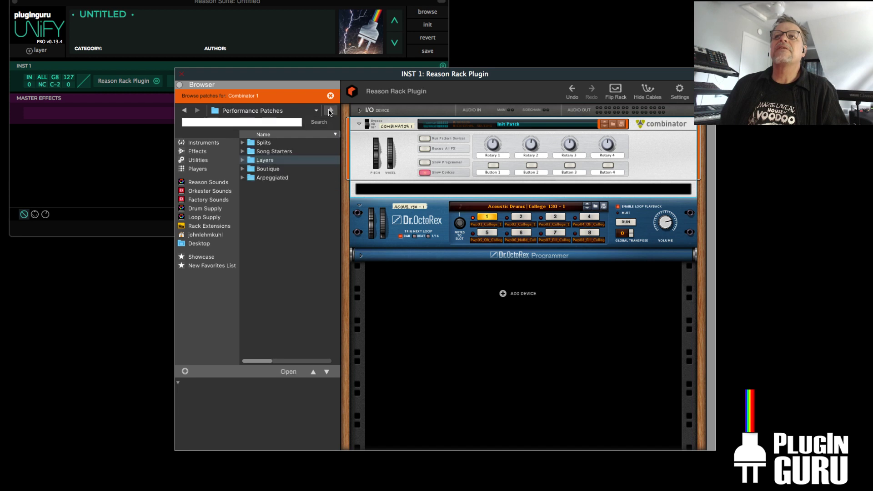
click(330, 111)
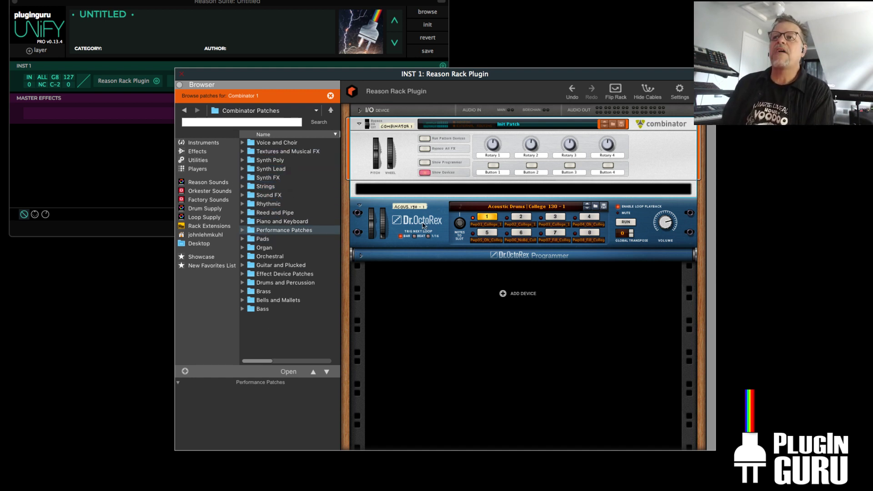
Delete the Dr. Octo Rex and the Combinator from the rack
right_click(434, 208)
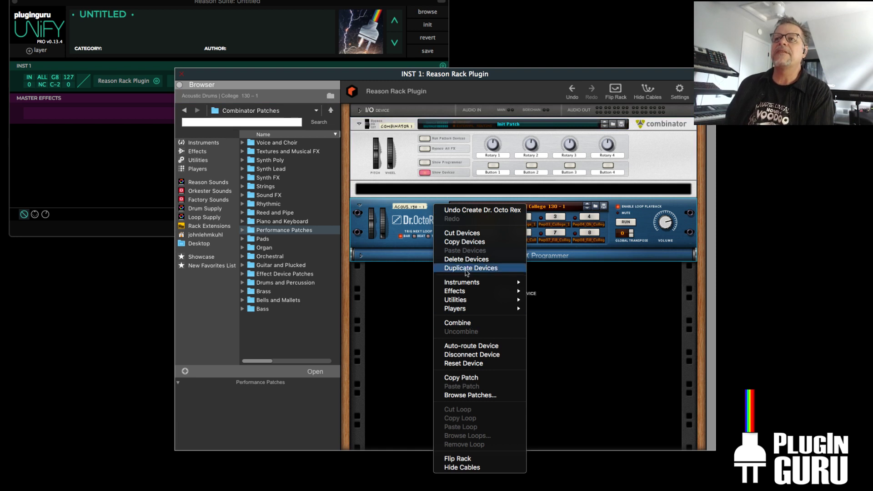
click(466, 260)
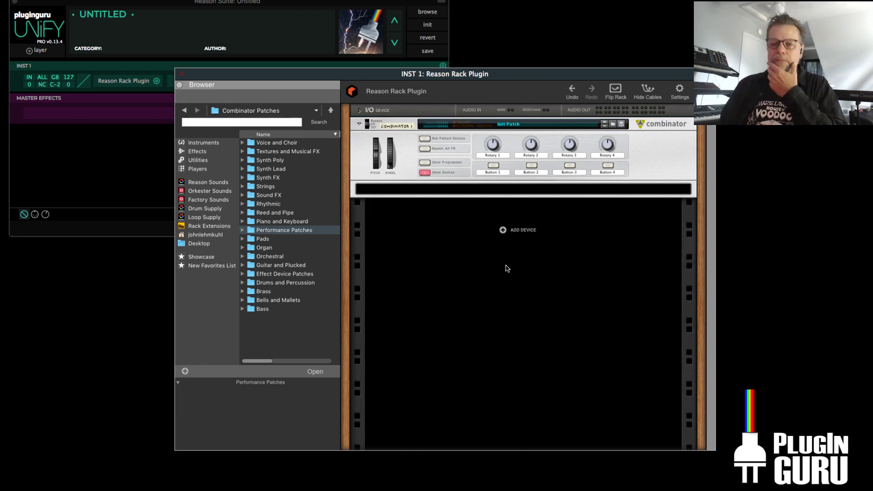
right_click(650, 144)
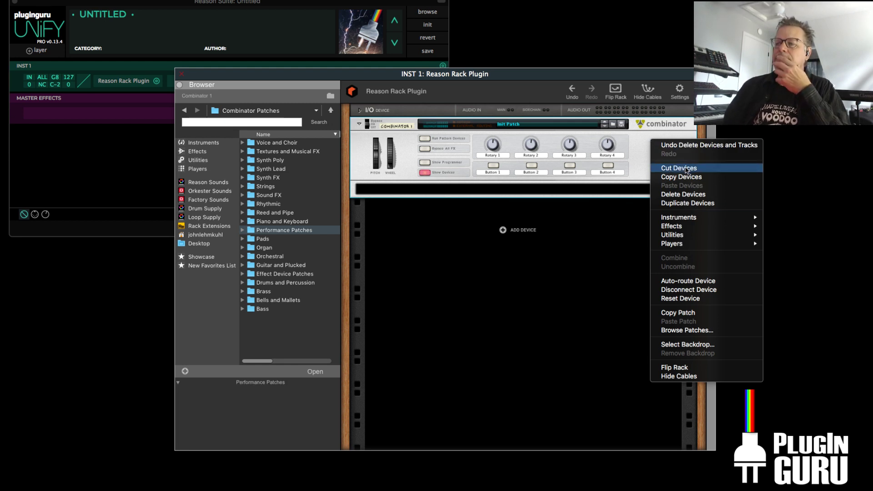
click(687, 196)
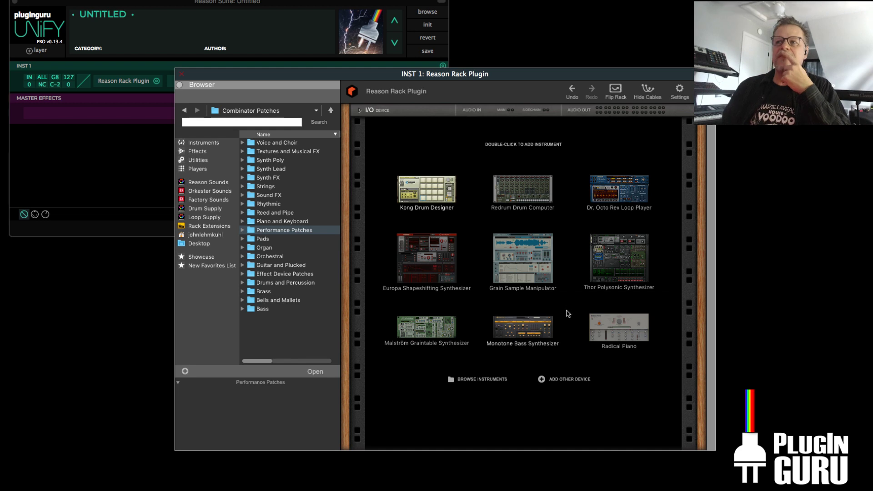
Add a new Combinator utility device to the empty rack
click(559, 380)
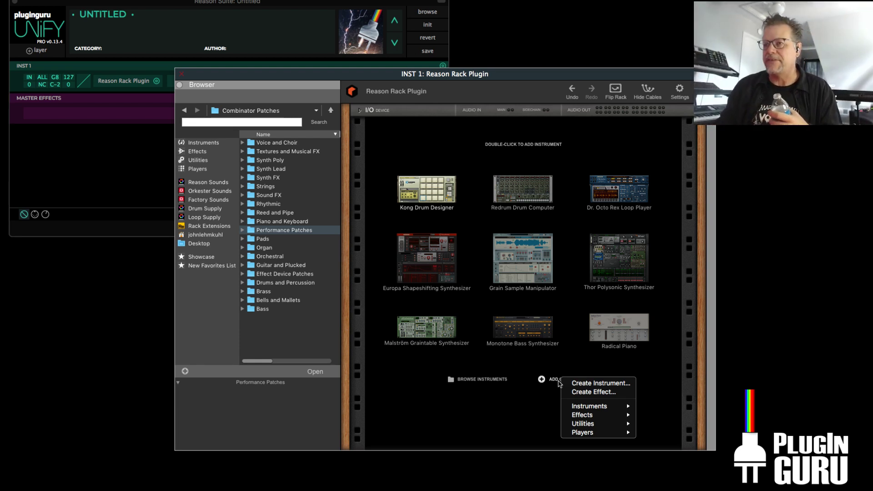
mouse_move(587, 427)
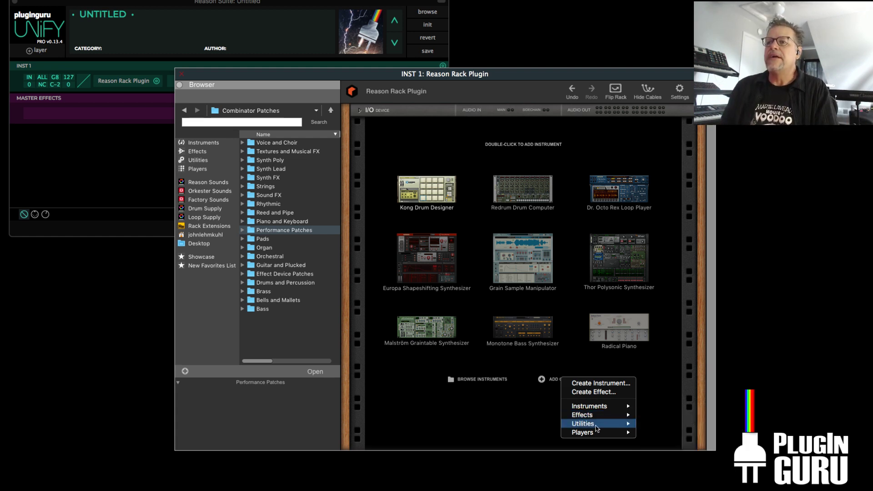
mouse_move(618, 428)
click(664, 423)
Look through the Layers patches and go up to the Combinator Patches folder to view its categories
click(287, 221)
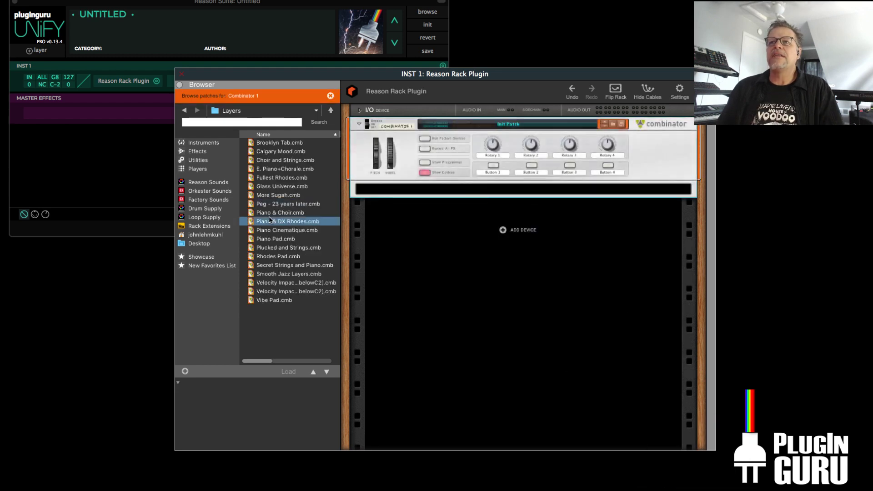
click(291, 273)
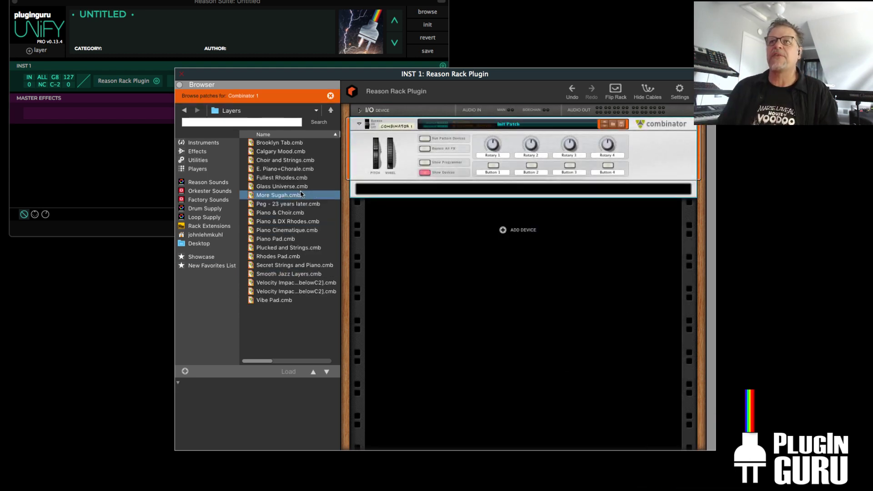
click(331, 110)
click(330, 111)
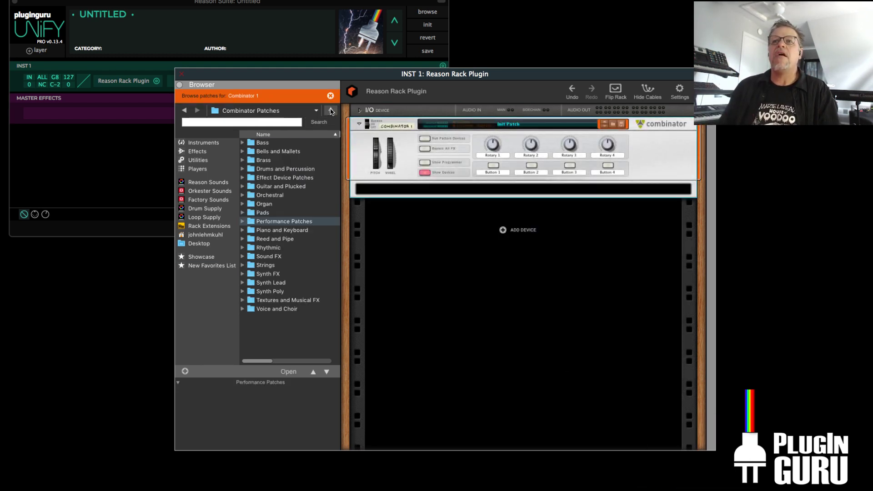
Look through the browser's Players, Utilities, Effects and Instruments device categories
click(197, 168)
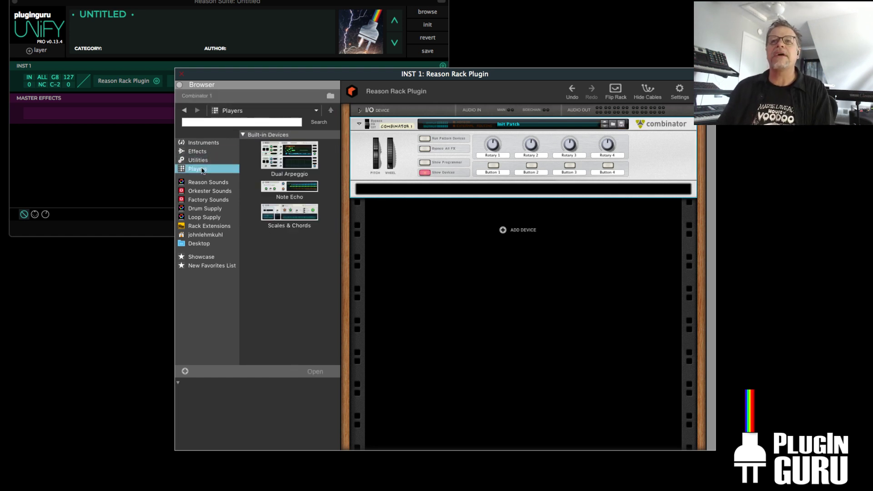
click(202, 161)
click(203, 152)
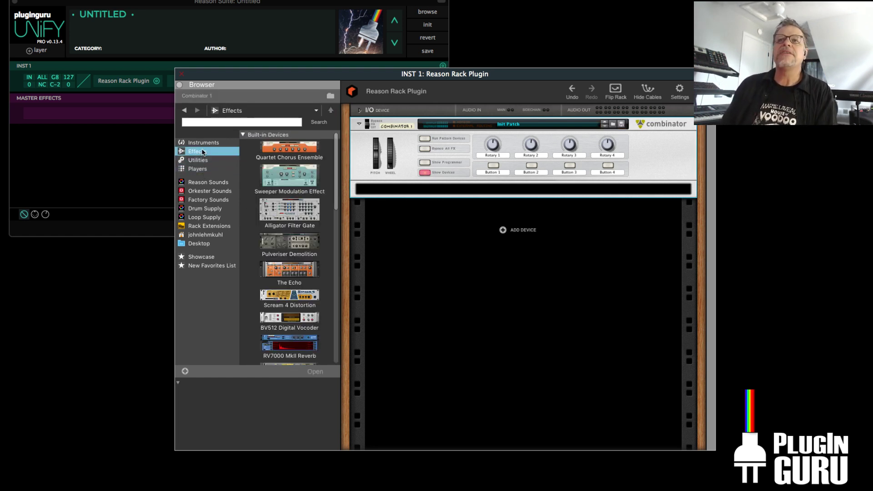
click(204, 143)
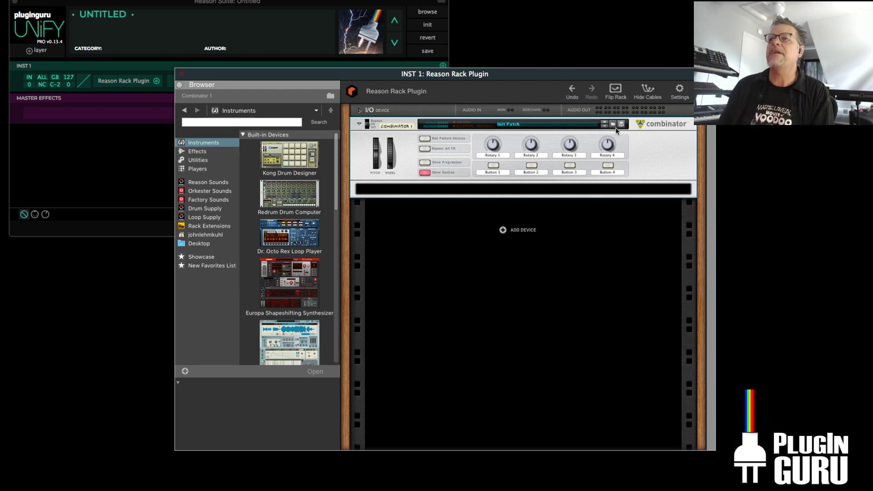
Browse to Combinator Patches in the Reason Factory Sound Bank and load Ambient Vox Pad from the Pads folder into the Combinator
click(613, 123)
click(331, 111)
click(331, 111)
click(331, 111)
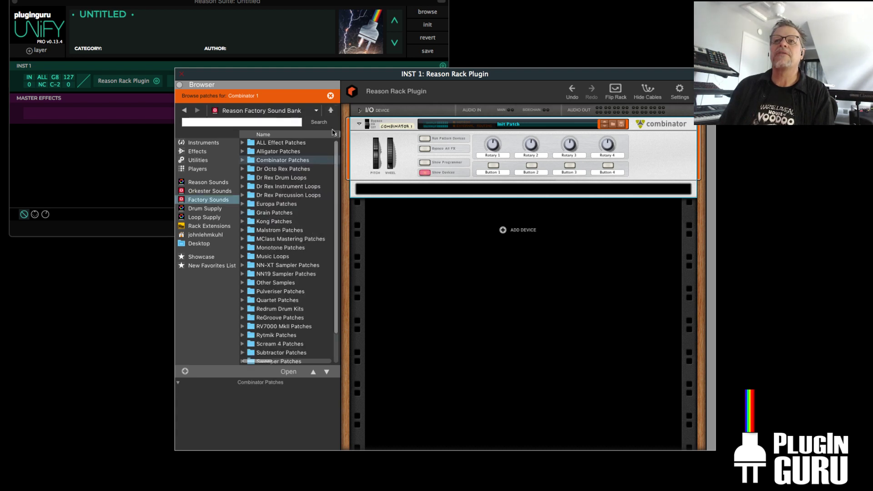
click(293, 162)
double_click(291, 162)
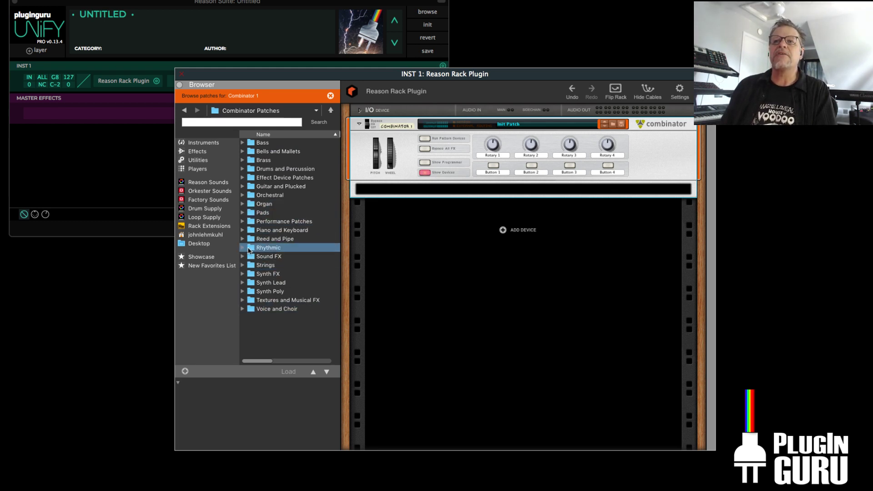
click(242, 213)
click(292, 188)
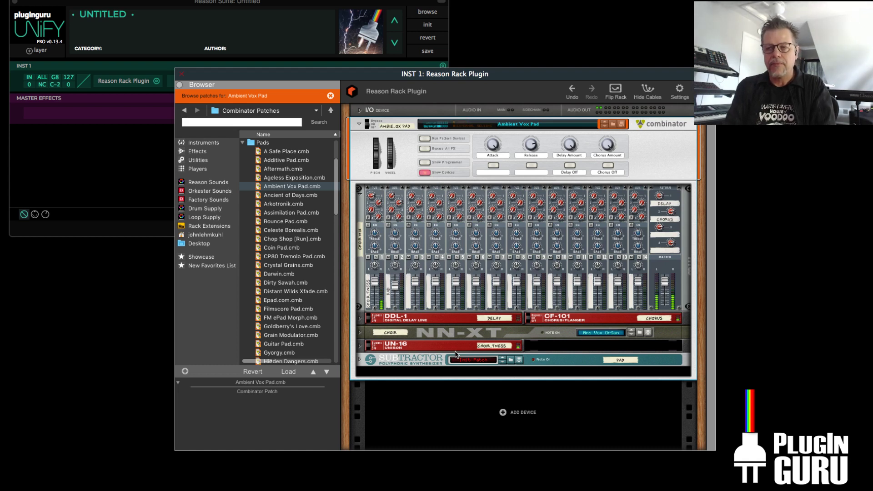
Collapse the Pads folder and open the Acoustic Piano folder inside Piano and Keyboard
click(244, 143)
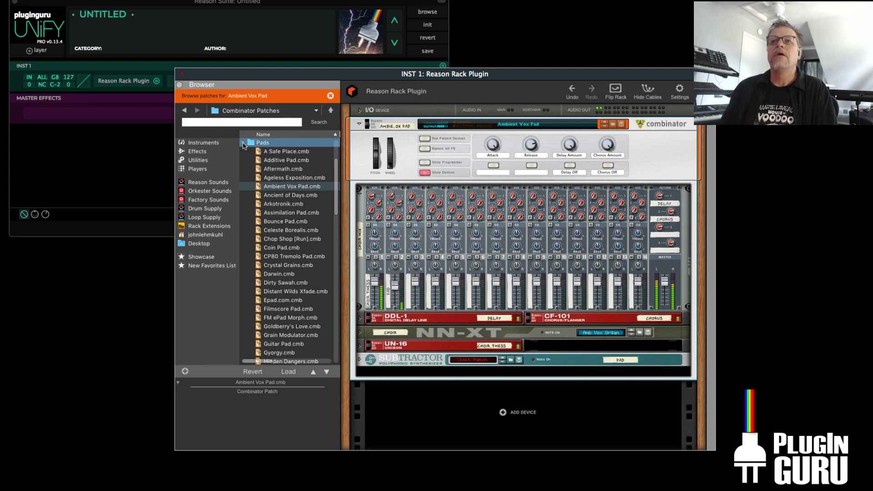
click(243, 143)
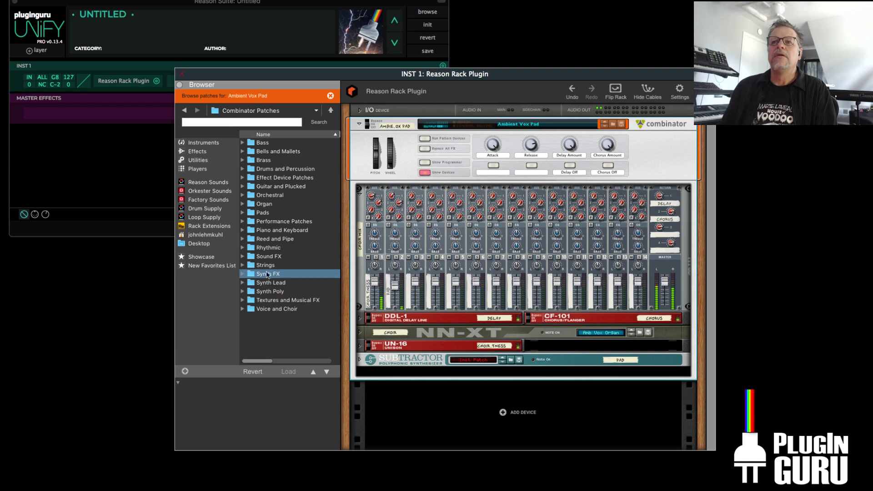
click(266, 249)
click(268, 232)
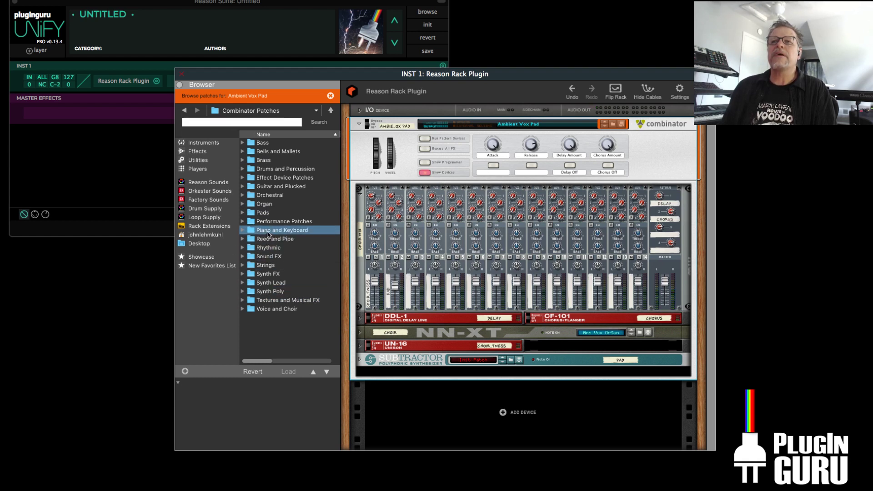
click(242, 231)
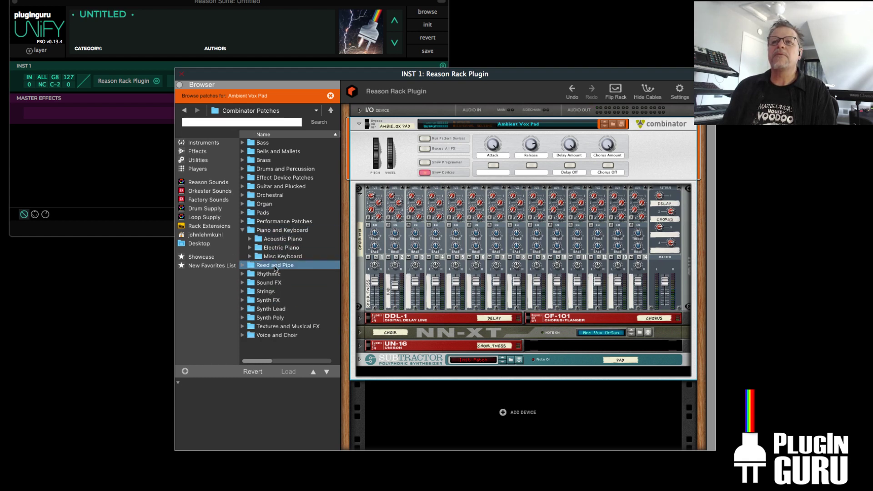
click(250, 238)
drag(293, 257, 465, 231)
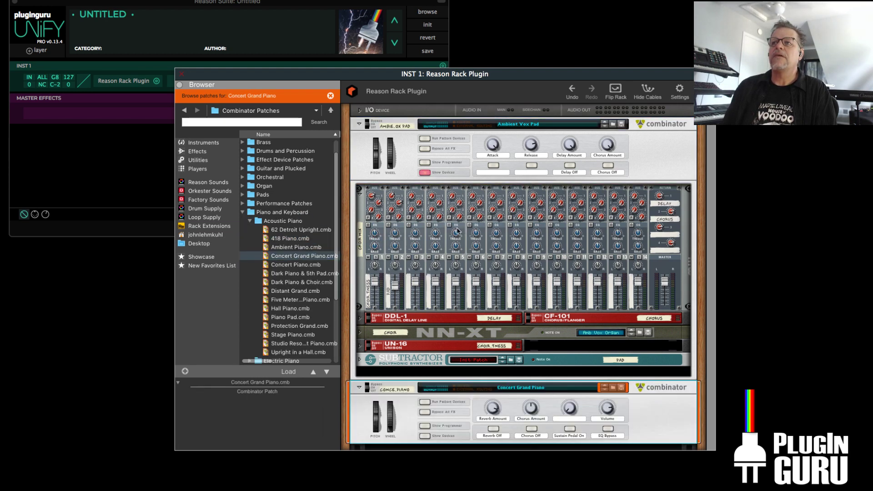
right_click(664, 400)
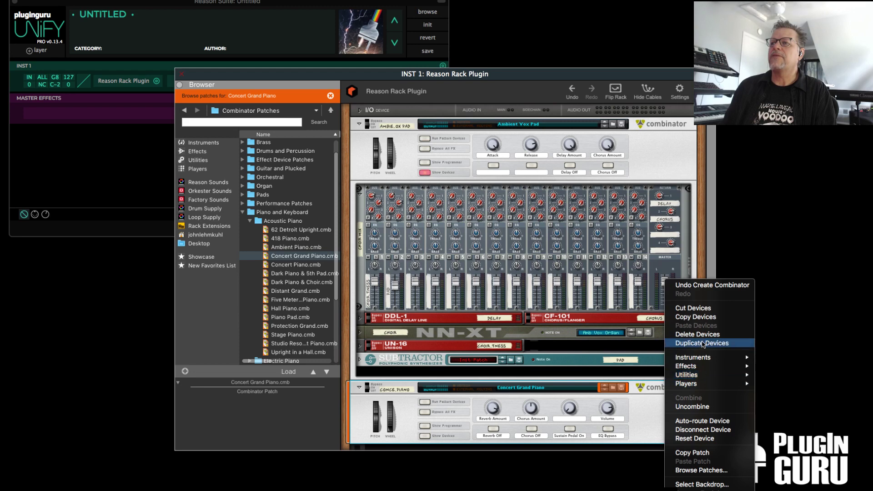
click(703, 335)
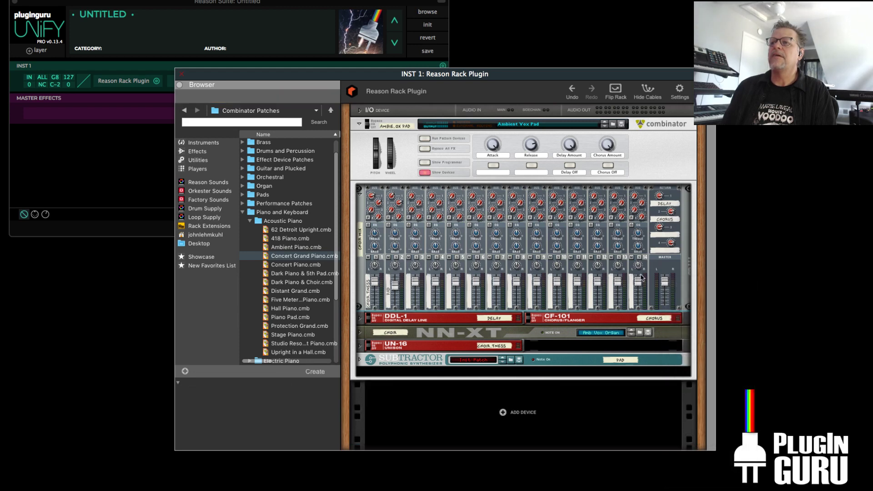
Delete the Ambient Vox Pad Combinator and create a new one from the Concert Grand Piano patch
right_click(663, 146)
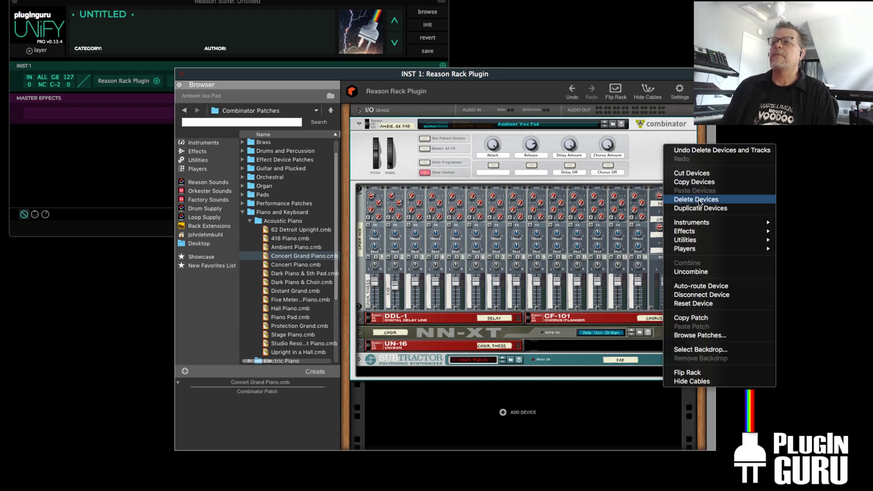
click(696, 200)
click(289, 258)
double_click(290, 257)
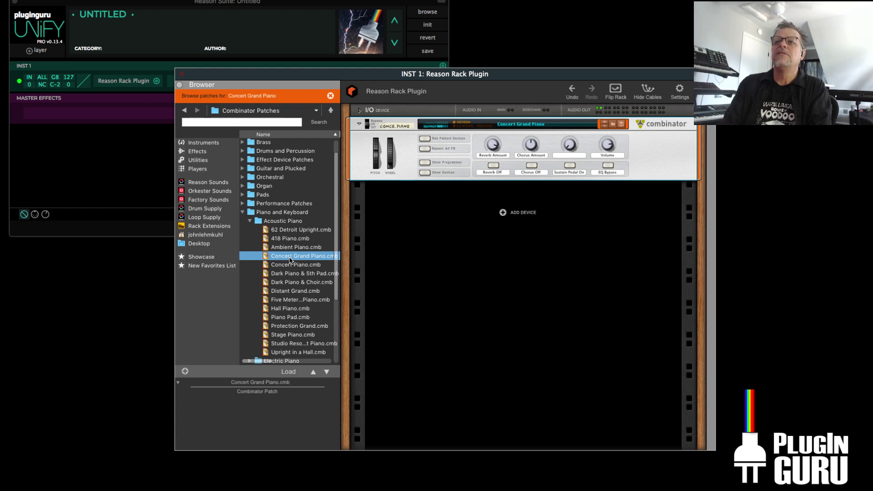
Load the Distant Grand patch into the Combinator and show the devices it contains
click(291, 291)
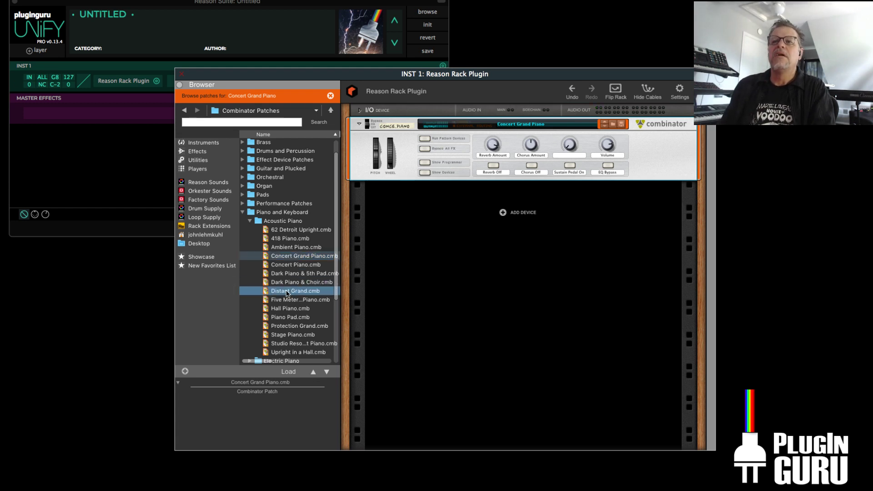
double_click(287, 292)
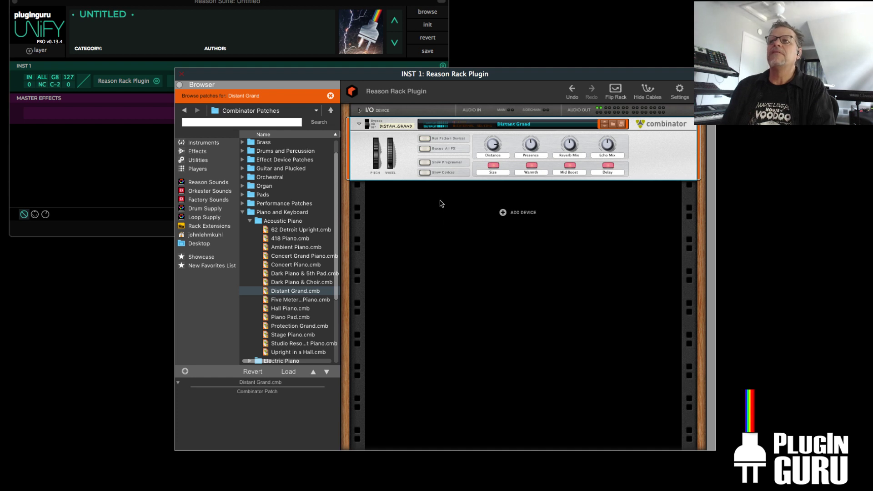
click(423, 172)
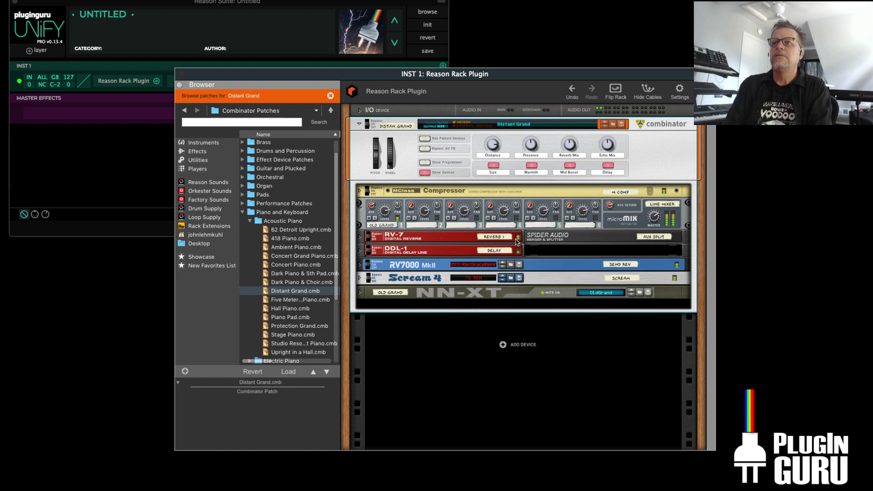
Collapse the Acoustic Piano and Piano and Keyboard folders to return to the Combinator patch categories
click(265, 229)
click(249, 220)
click(243, 214)
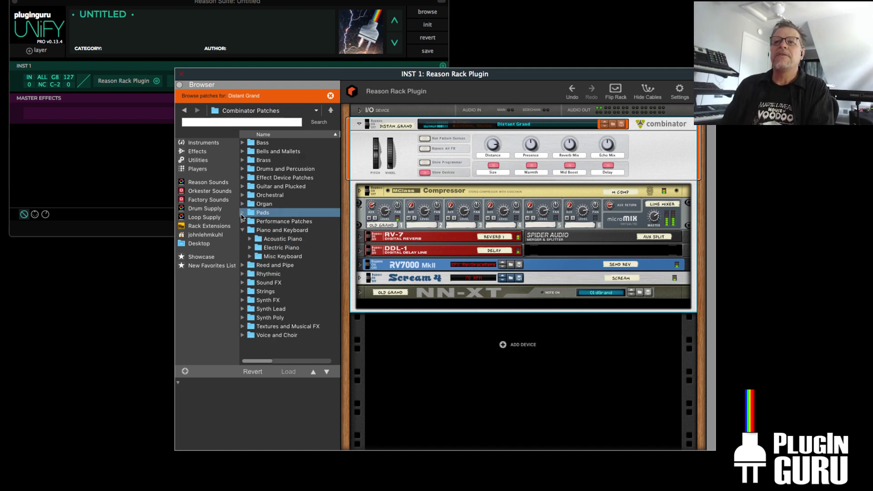
click(242, 214)
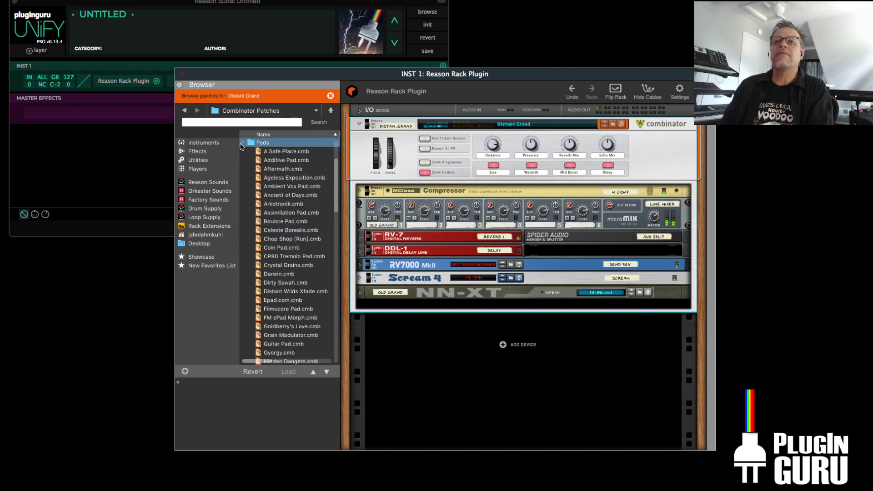
click(240, 144)
click(258, 231)
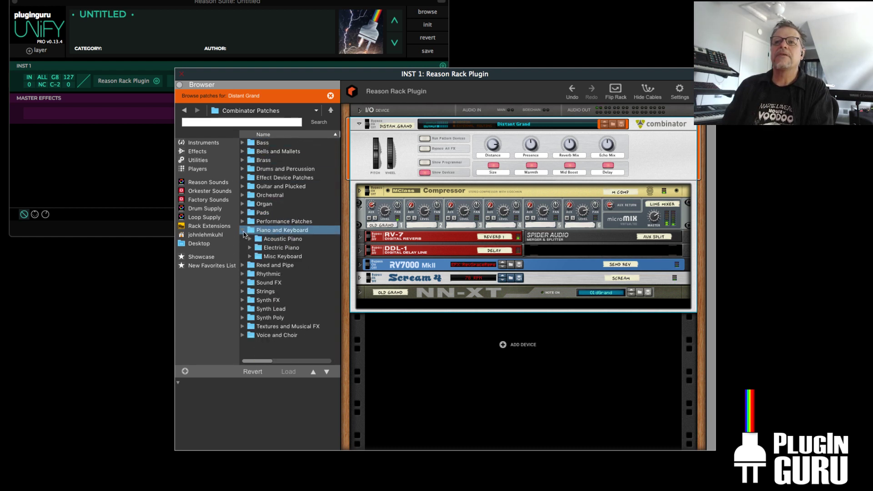
click(242, 231)
Load the Piano & DX Rhodes patch from the Layers folder of Performance Patches into the Combinator
click(257, 221)
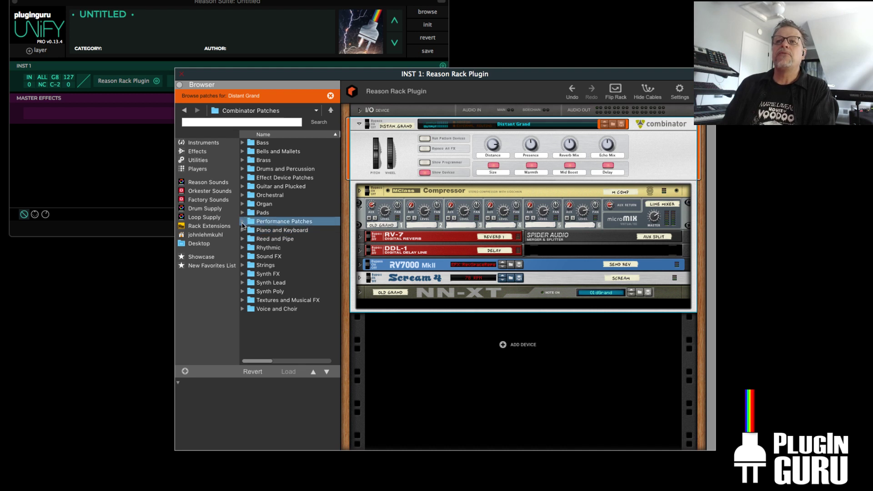
click(242, 221)
click(268, 238)
click(260, 248)
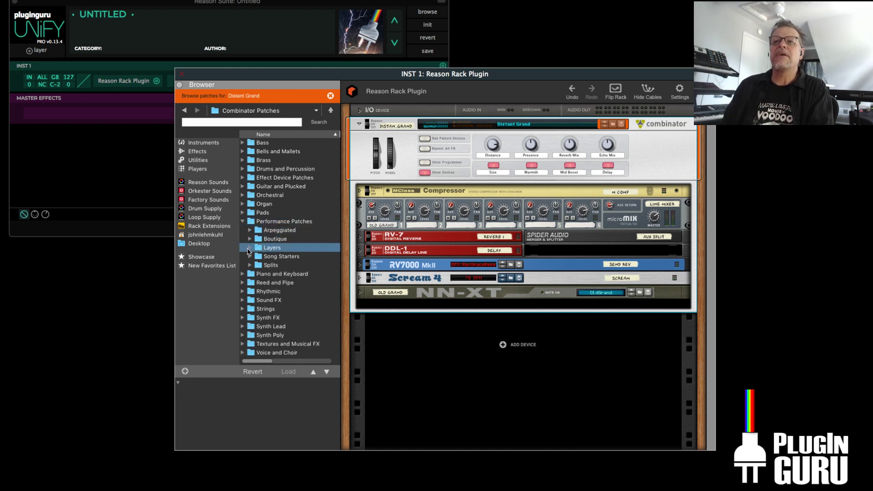
click(248, 250)
click(292, 272)
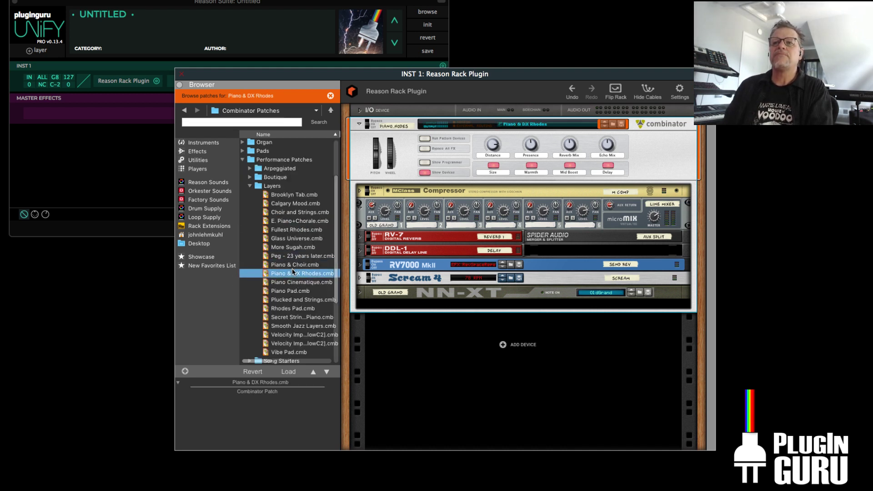
click(296, 265)
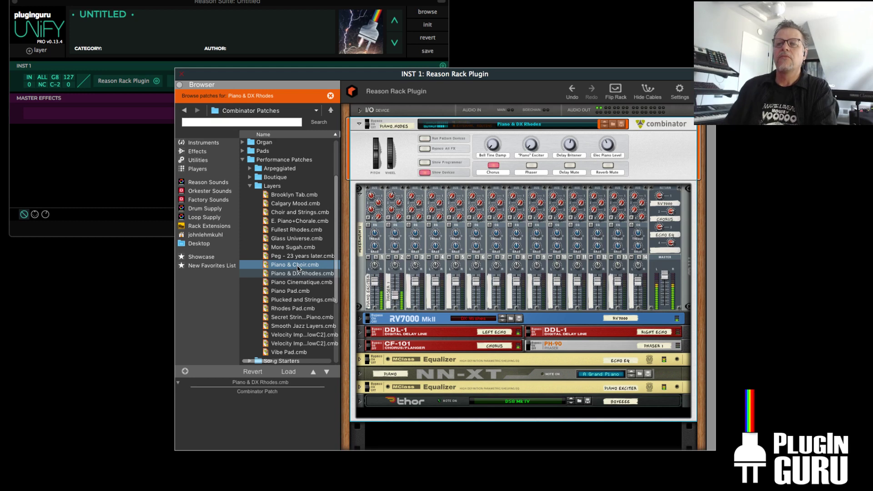
Load the Secret Strings and Piano patch from the Layers folder into the Combinator
click(288, 231)
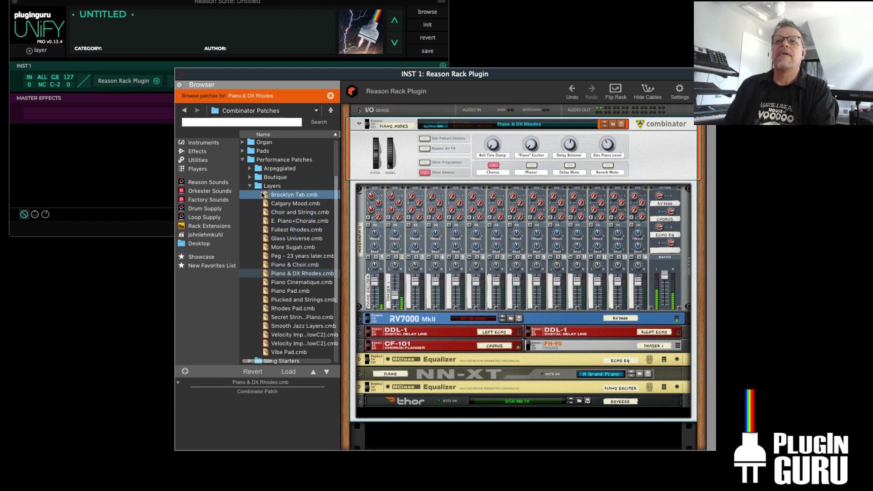
scroll(291, 250, down, 4)
click(294, 213)
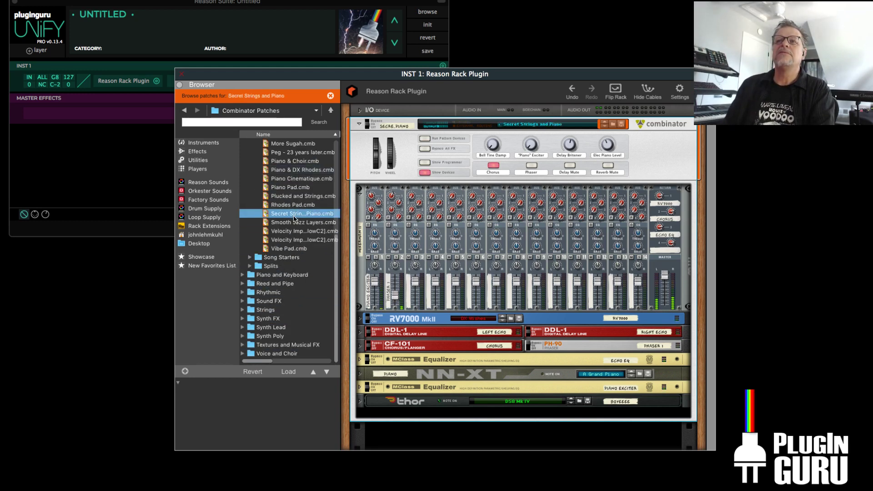
click(295, 222)
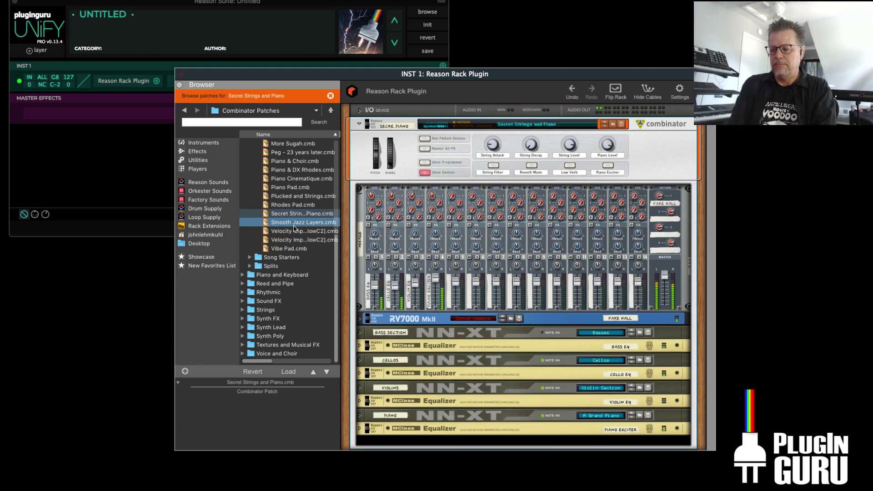
click(304, 231)
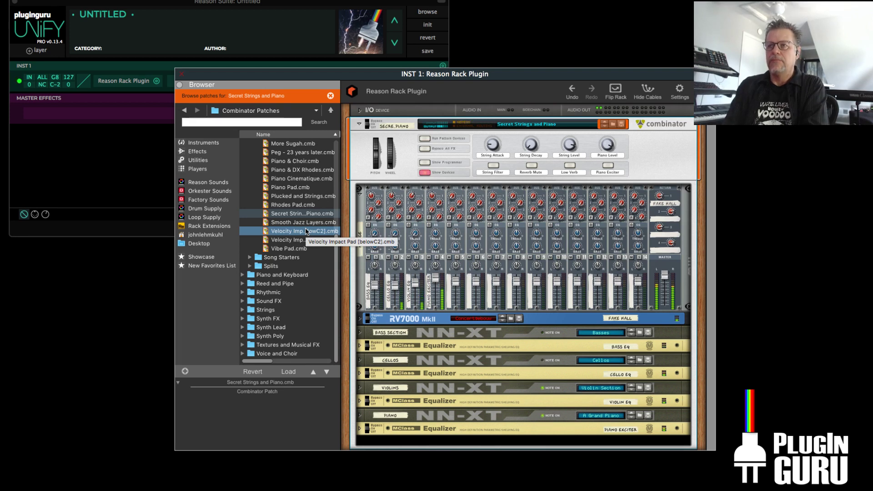
Open the Song Starters folder and load the Deathline Pattern [Run] patch
click(245, 259)
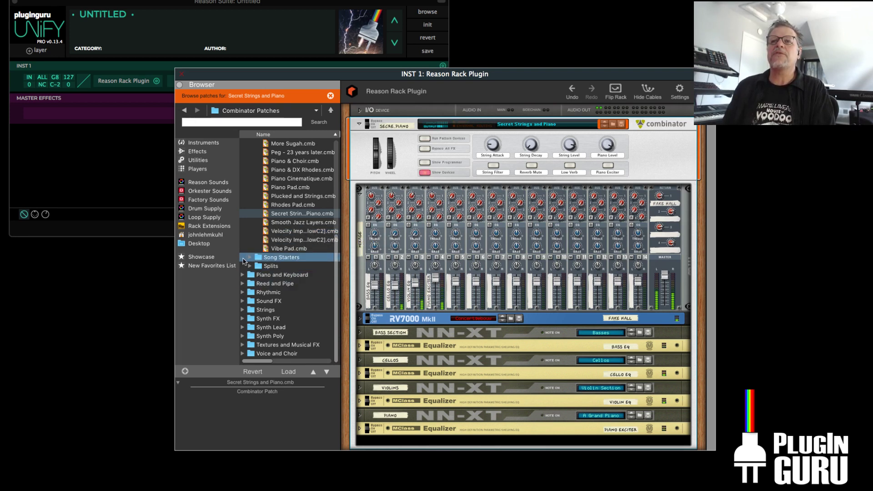
click(249, 260)
click(278, 257)
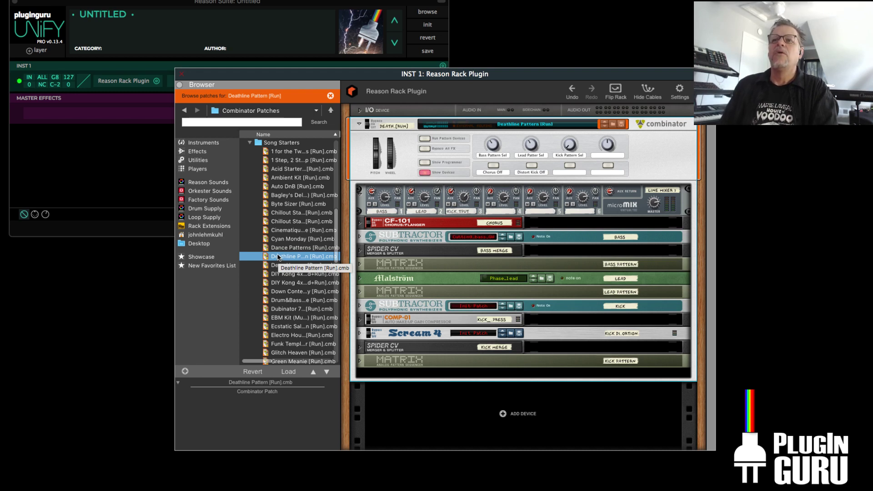
Load the Deep House Starter - 127 bpm [Run] patch and look through all its devices in the rack
click(300, 268)
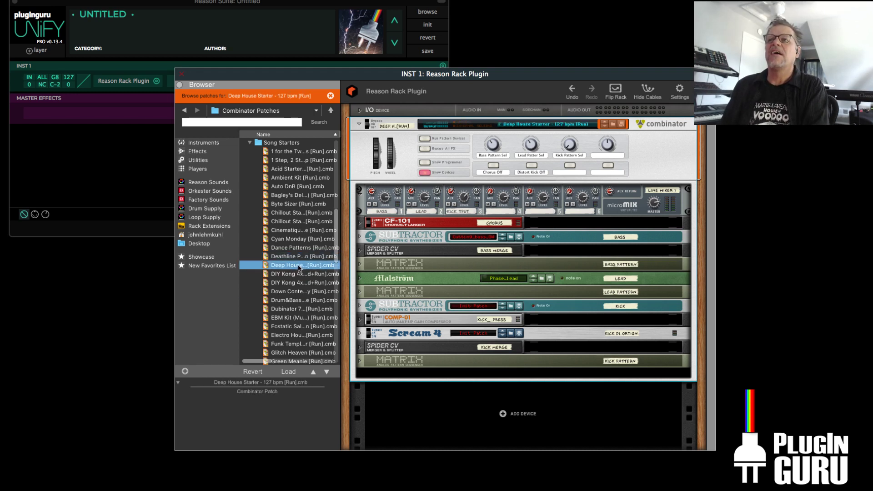
click(302, 272)
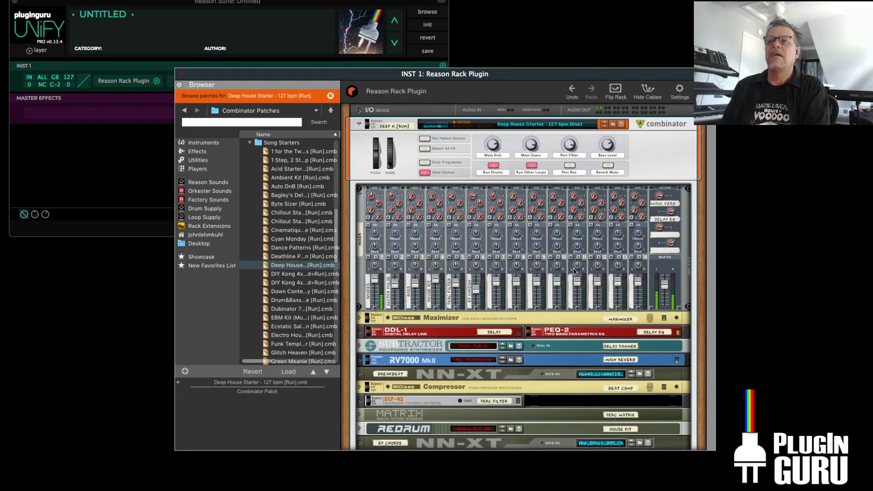
scroll(502, 315, down, 3)
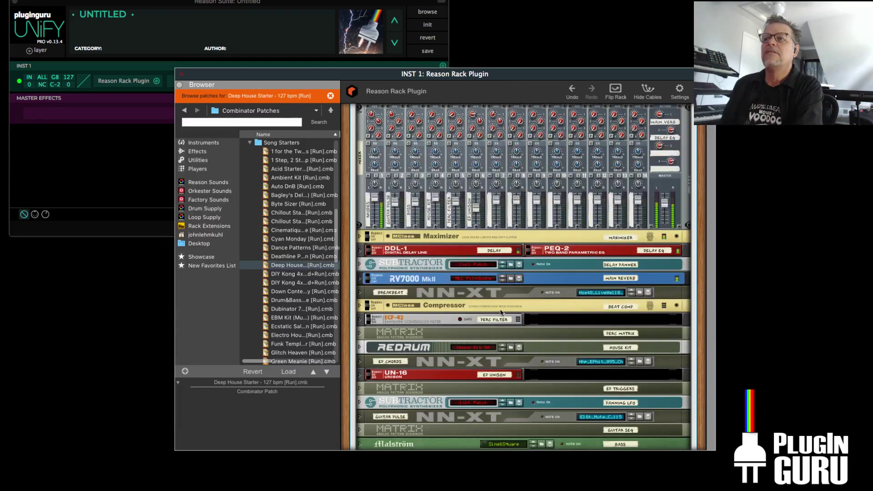
scroll(502, 315, down, 5)
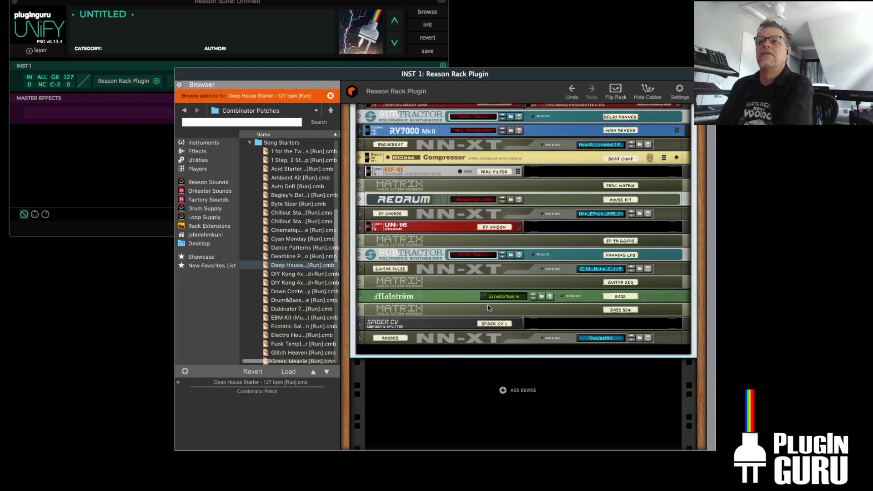
scroll(381, 265, up, 8)
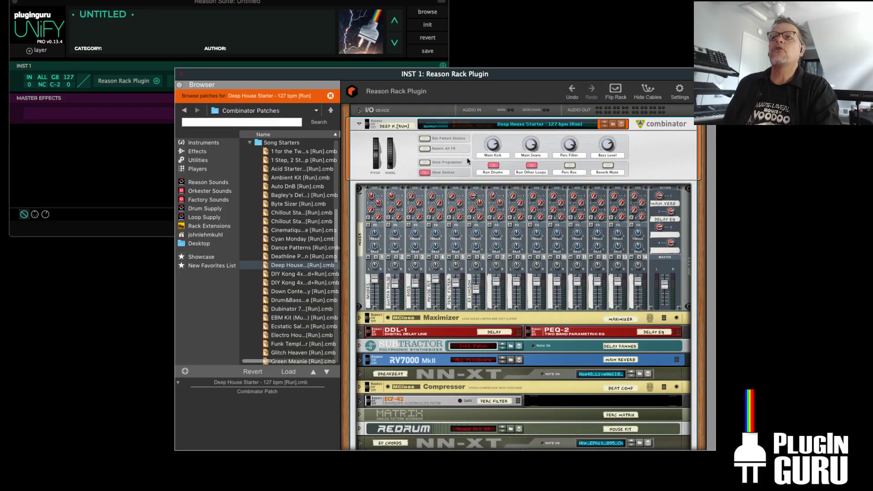
Show the Combinator's programmer and view the key mapping and modulation routing of several devices, ending on Breakbeat
click(424, 163)
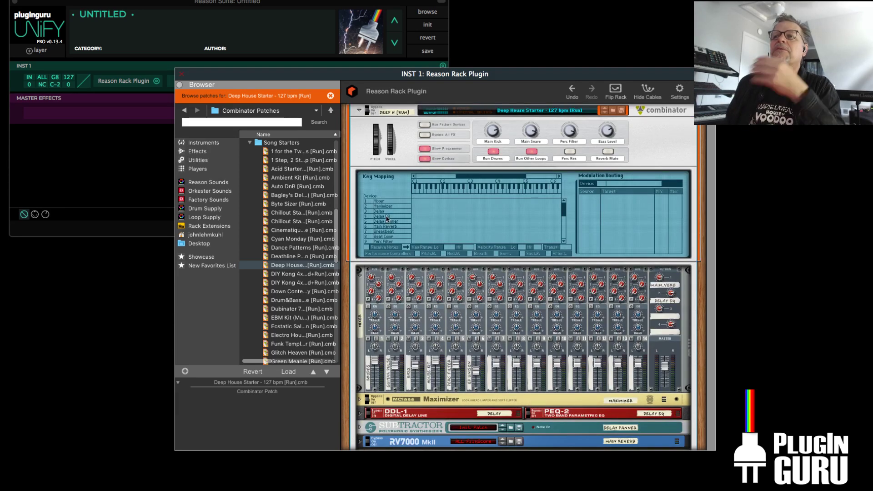
scroll(385, 214, down, 2)
scroll(387, 209, up, 3)
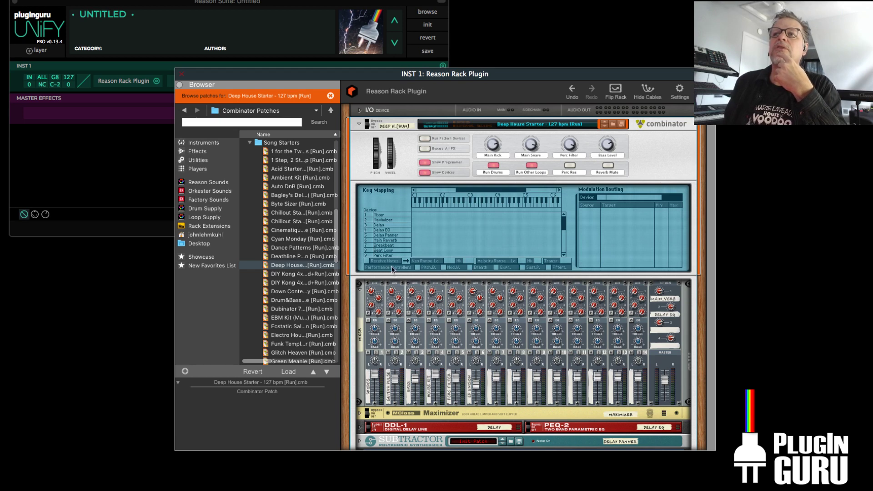
click(382, 216)
click(385, 224)
click(384, 230)
click(384, 240)
click(382, 245)
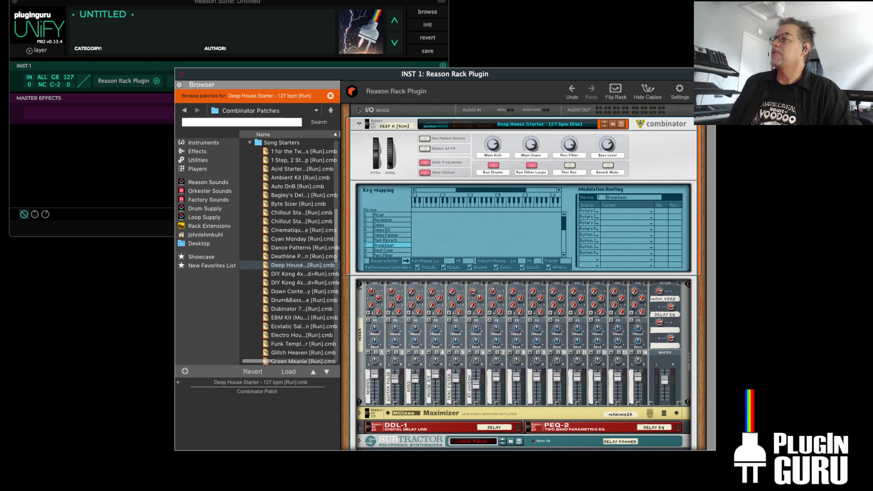
Run the Combinator's pattern devices to audition the Deep House Starter patch, and stop them again
key(space)
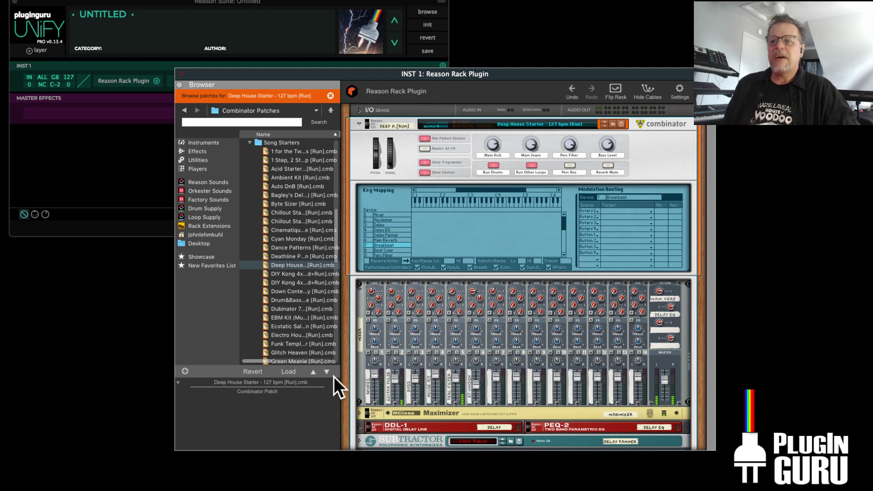
key(space)
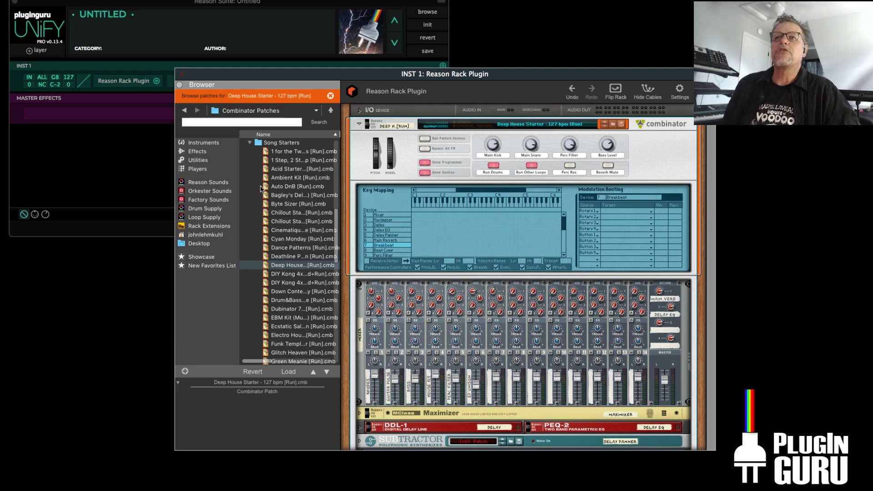
Collapse the Song Starters, Layers and Performance Patches folders to show only the main Combinator patch categories
scroll(261, 186, up, 7)
click(260, 184)
click(250, 322)
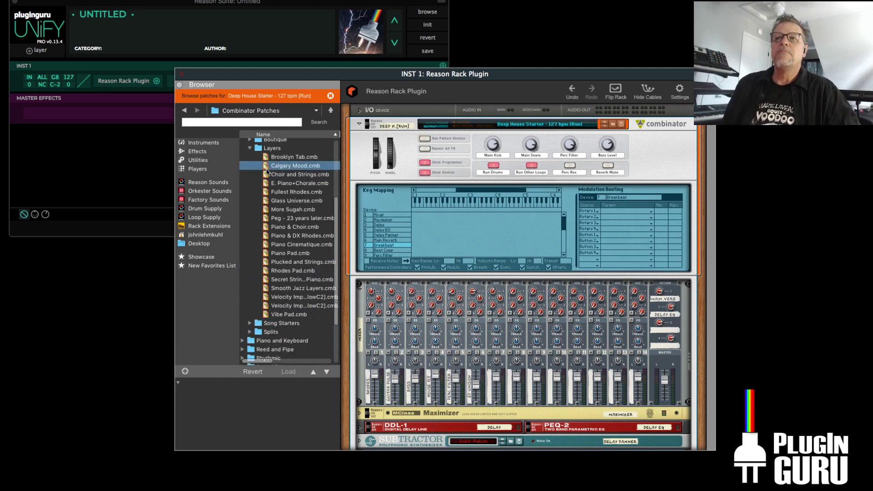
click(261, 148)
click(250, 149)
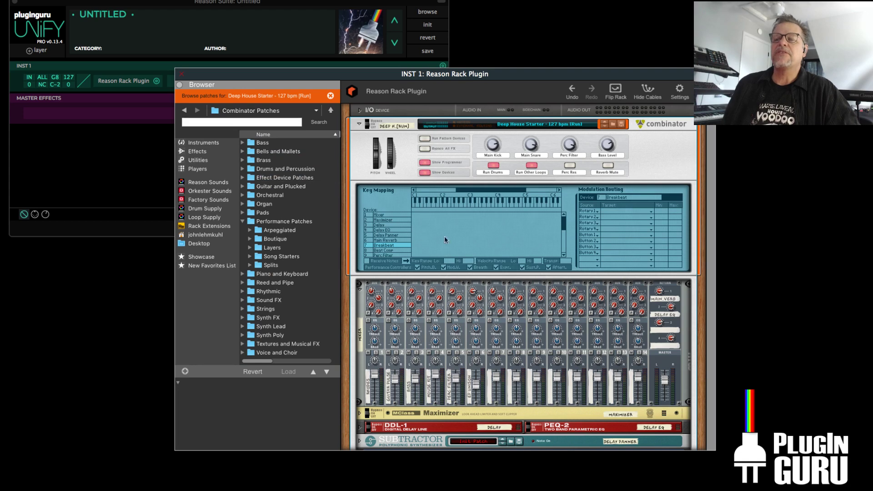
click(251, 221)
click(244, 222)
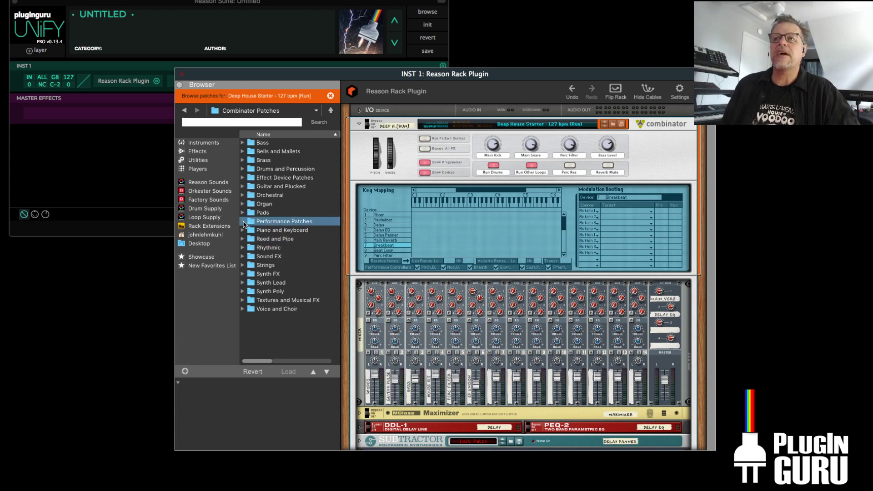
Delete the Combinator and its devices from the rack and look through the utility devices available to add
right_click(689, 144)
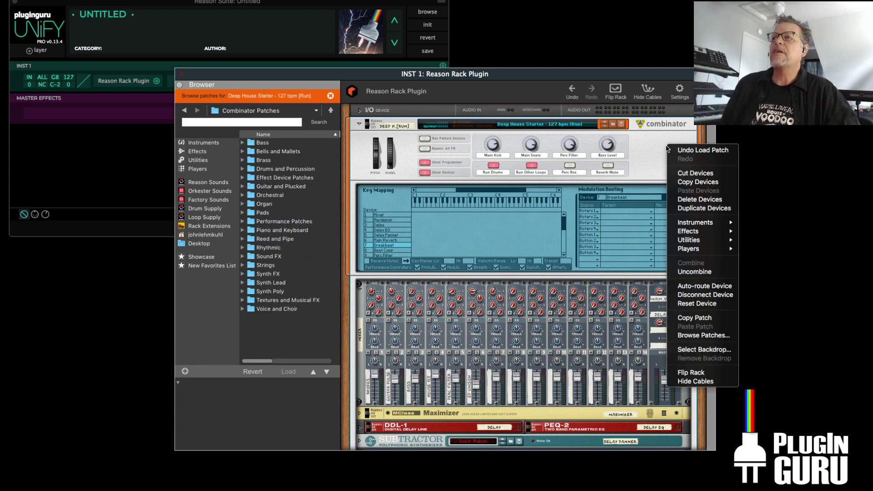
click(699, 202)
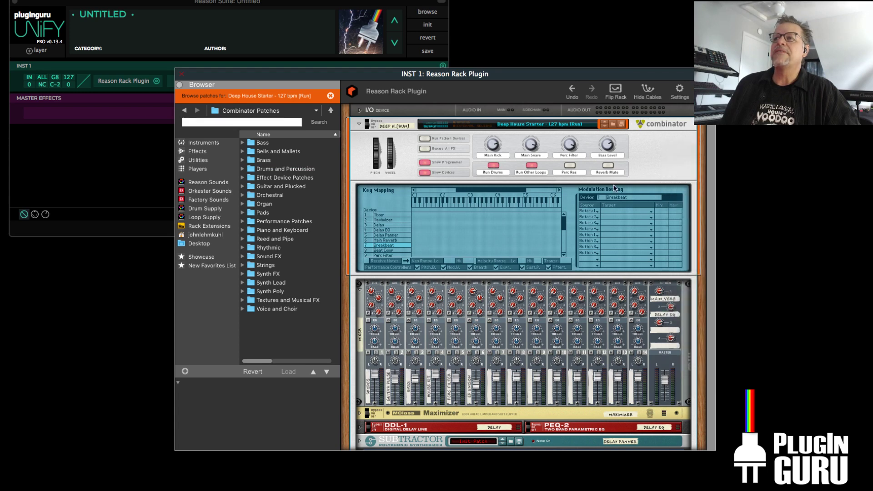
click(562, 379)
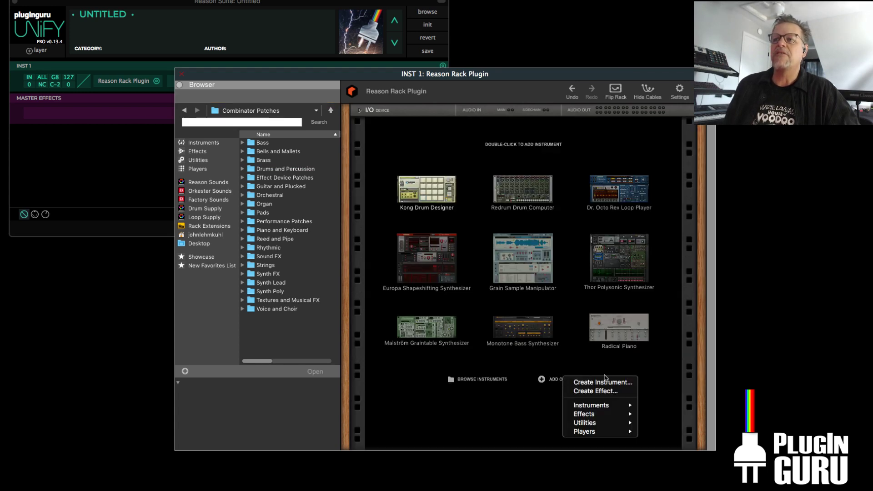
mouse_move(592, 424)
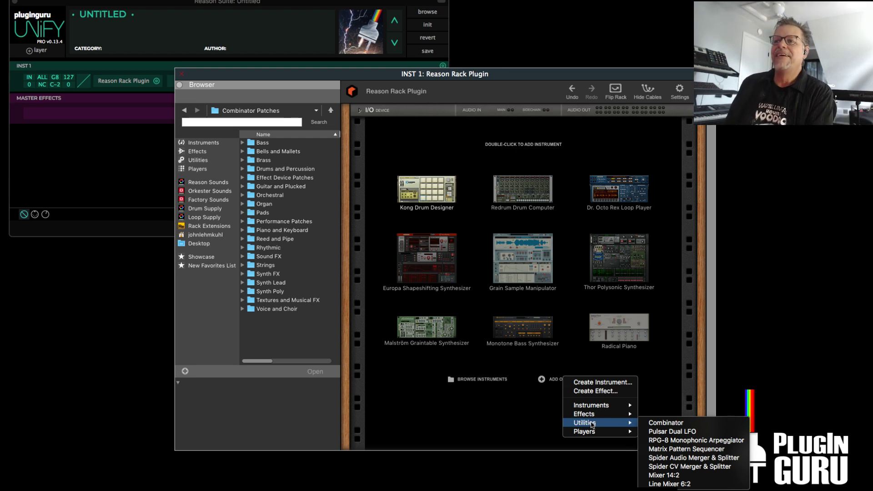
key(Escape)
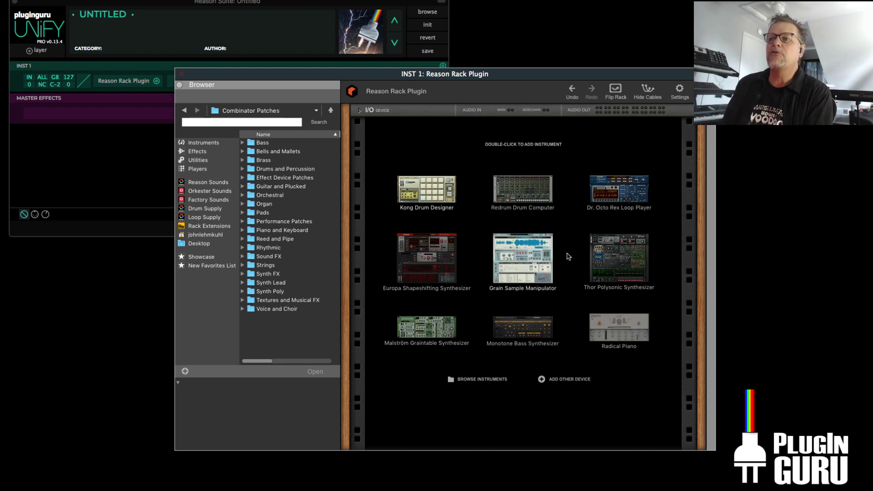
click(565, 380)
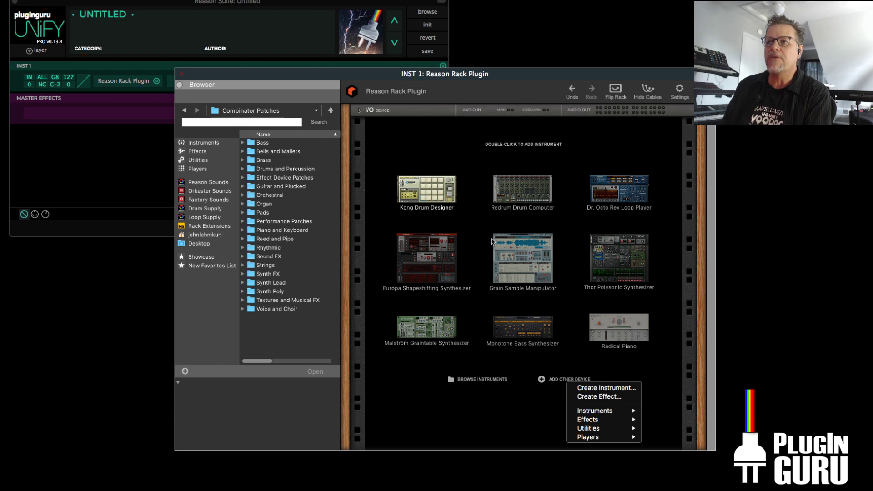
key(super+Tab)
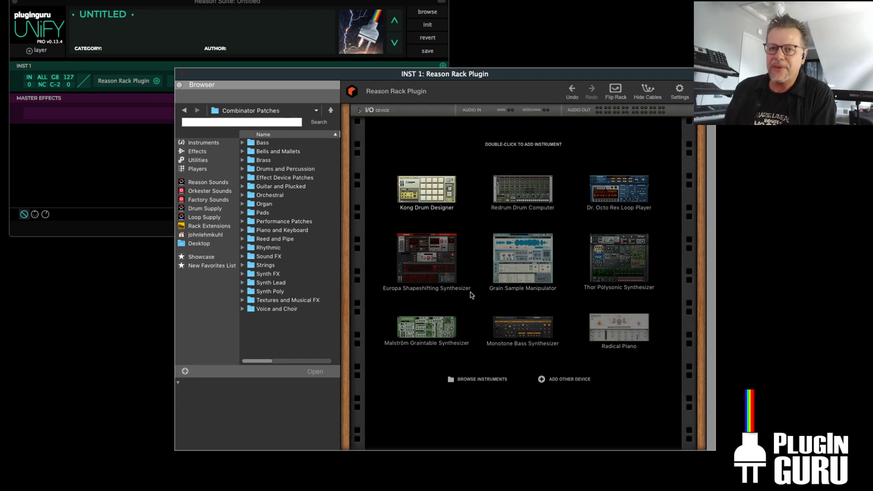
Add a Dr. Octo Rex Loop Player to the empty rack and show its programmer
double_click(635, 194)
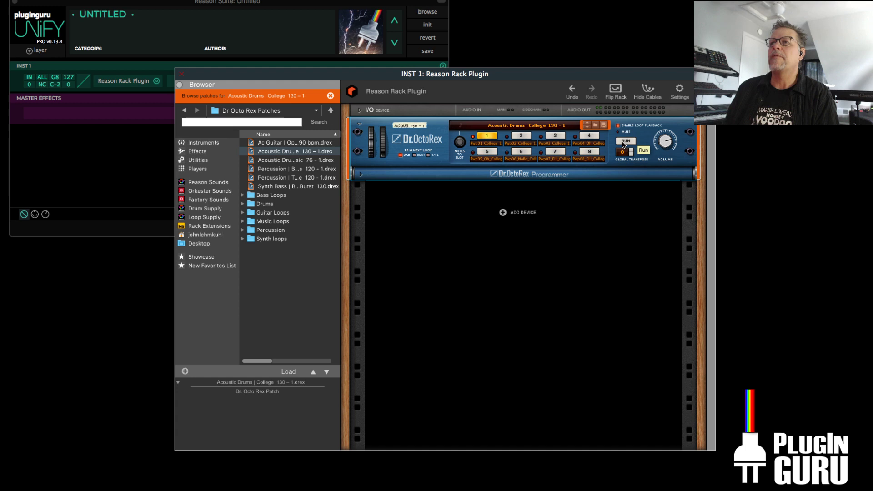
mouse_move(663, 145)
drag(663, 144, 660, 142)
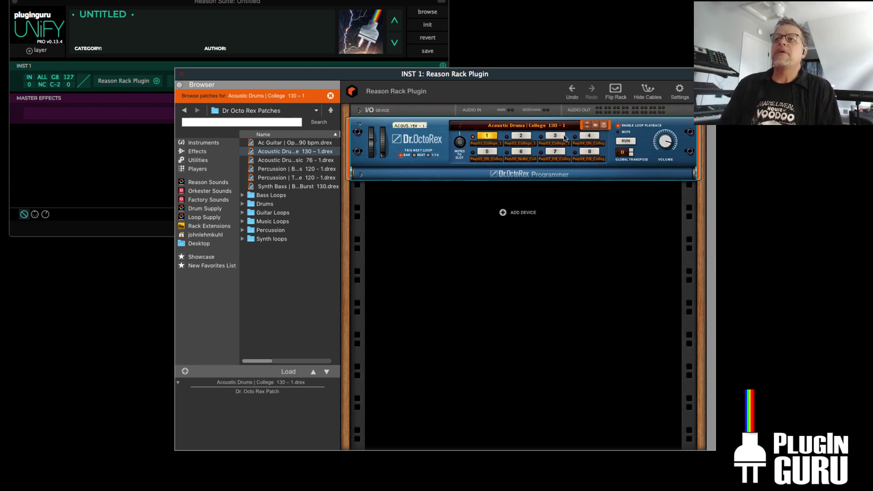
click(362, 175)
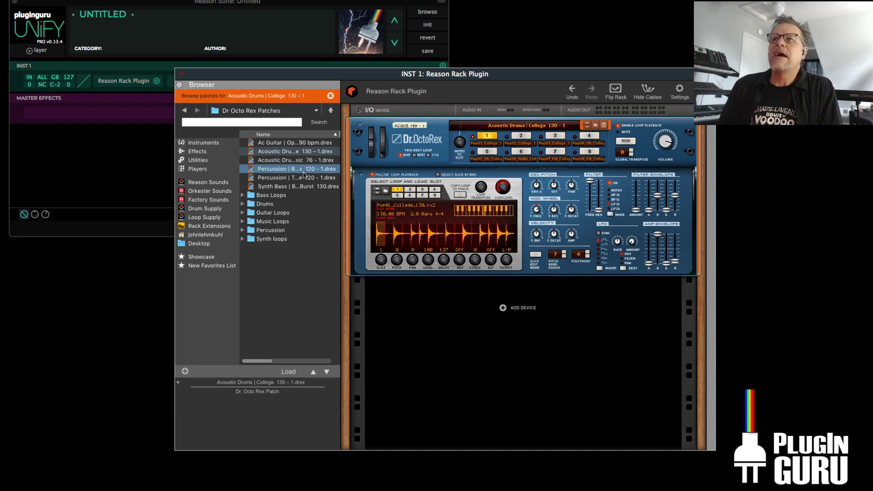
Browse the built-in instruments and replace the loop player with the Rytmik Drum Machine
click(194, 146)
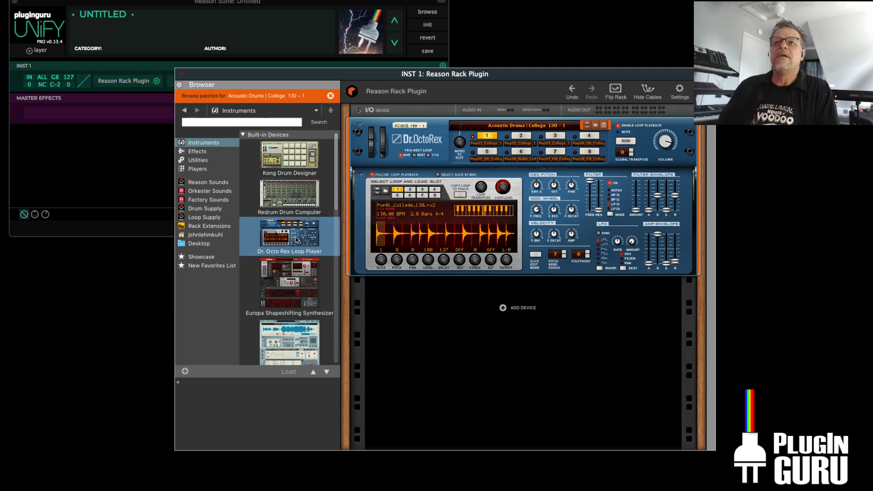
scroll(293, 238, down, 10)
scroll(287, 245, down, 5)
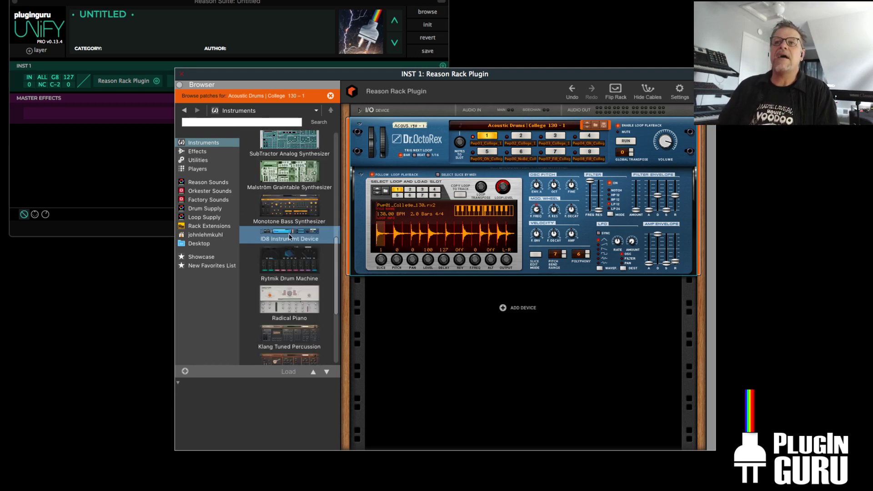
click(275, 264)
double_click(275, 264)
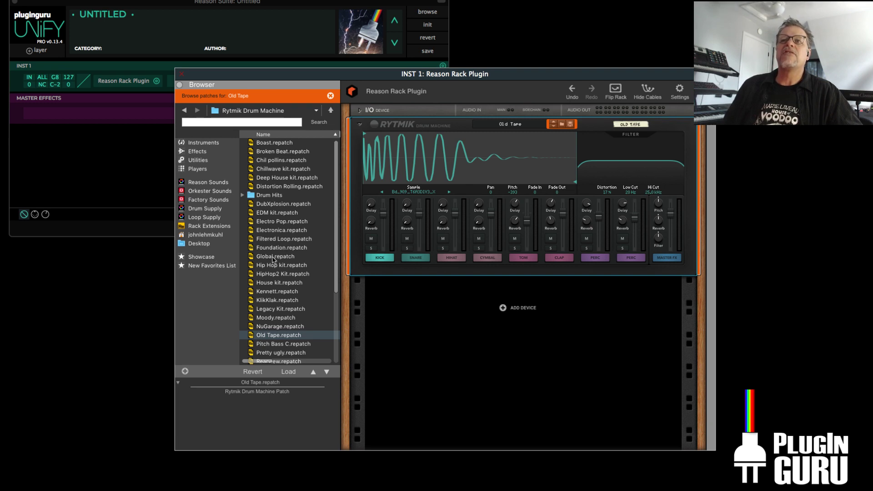
Audition the Rytmik patches EDM kit and KlikKlak, and select Pitch Bass C in the patch list
click(267, 213)
click(288, 221)
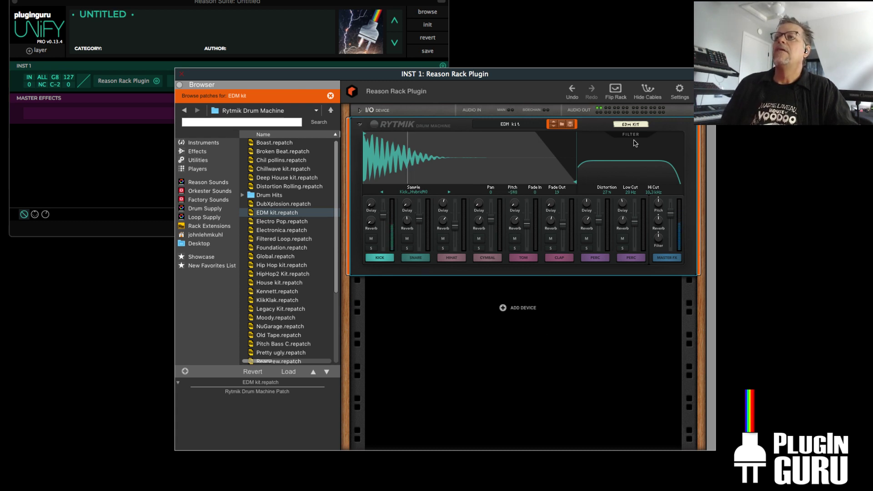
click(276, 300)
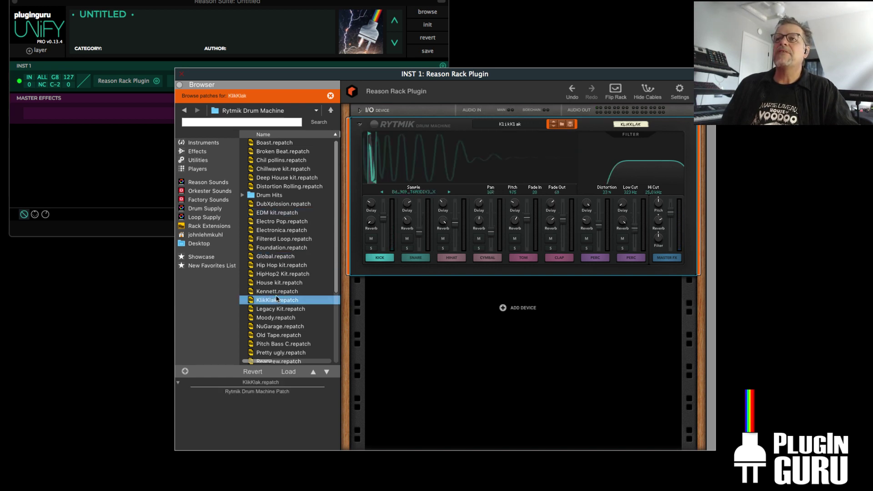
key(Up)
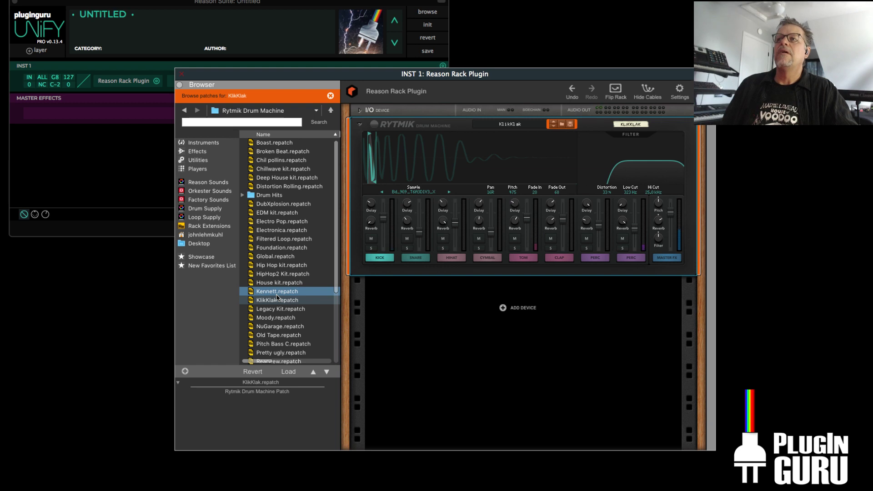
click(281, 344)
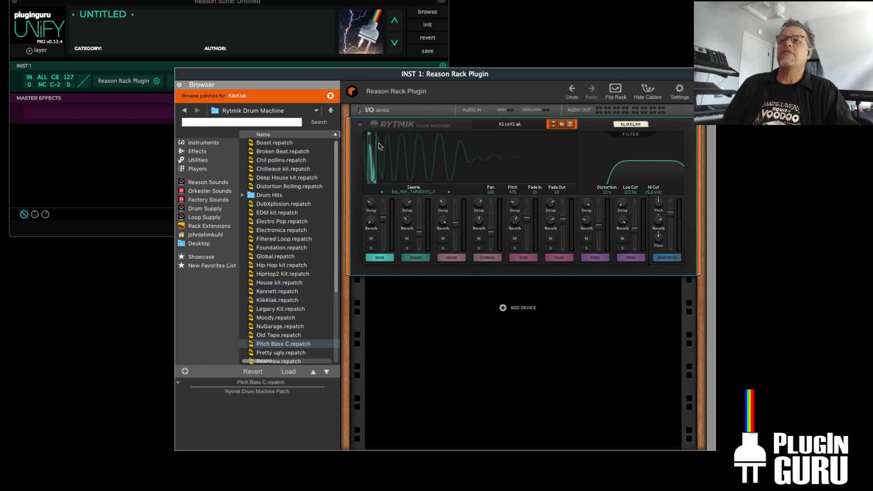
Extend the end point of the KlikKlak kick sample to almost the full length of the waveform
mouse_move(377, 183)
mouse_down()
mouse_move(573, 188)
mouse_move(554, 191)
mouse_up()
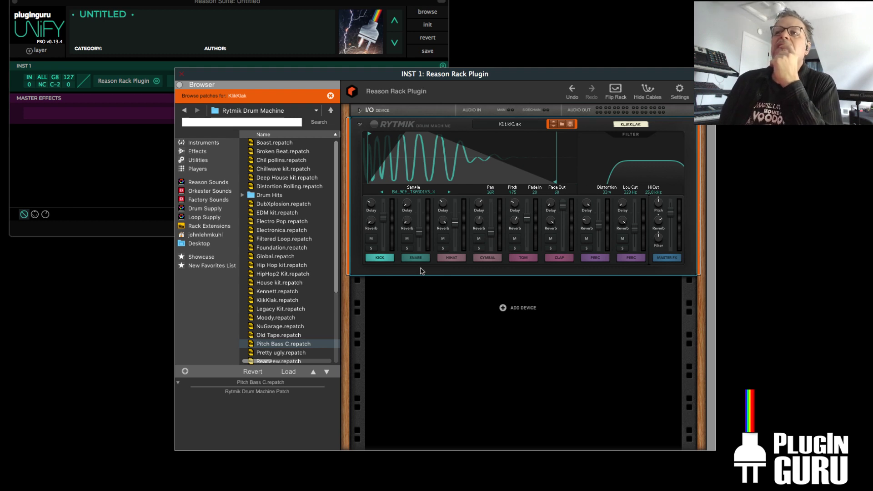
mouse_move(410, 205)
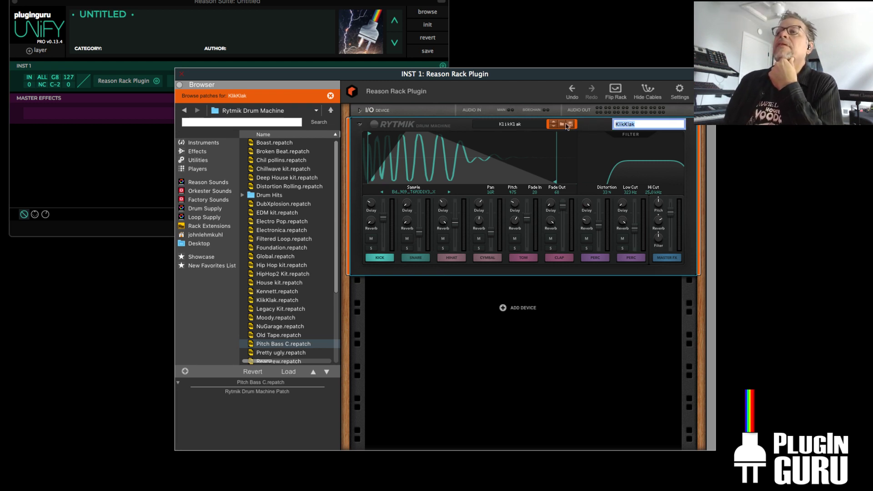
click(485, 127)
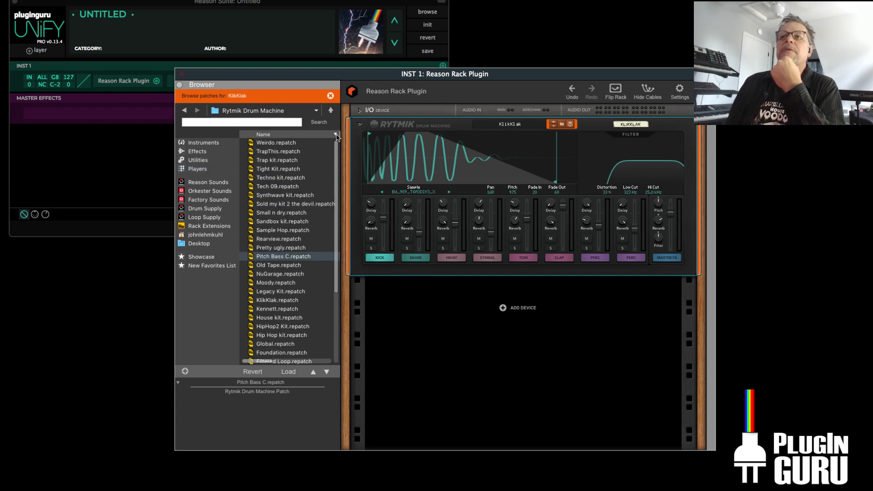
Go back to the list of instruments and replace Rytmik with the Dr. Octo Rex Loop Player
click(331, 110)
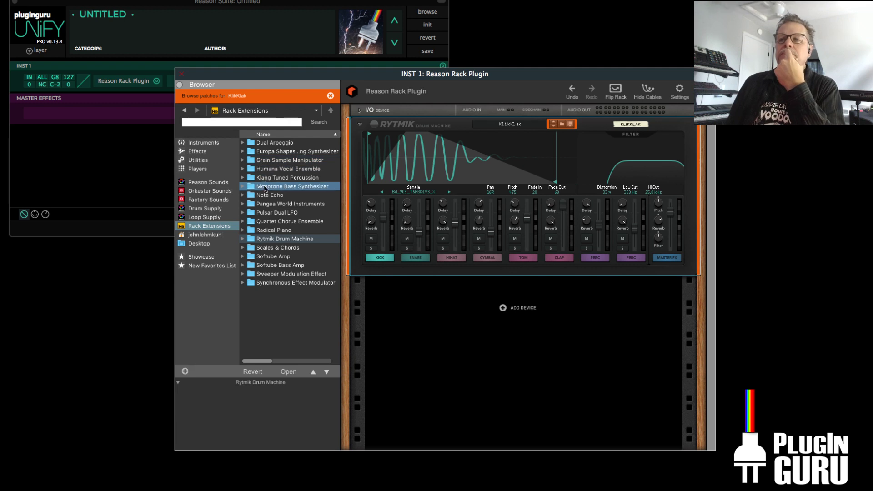
click(203, 143)
drag(289, 234, 488, 218)
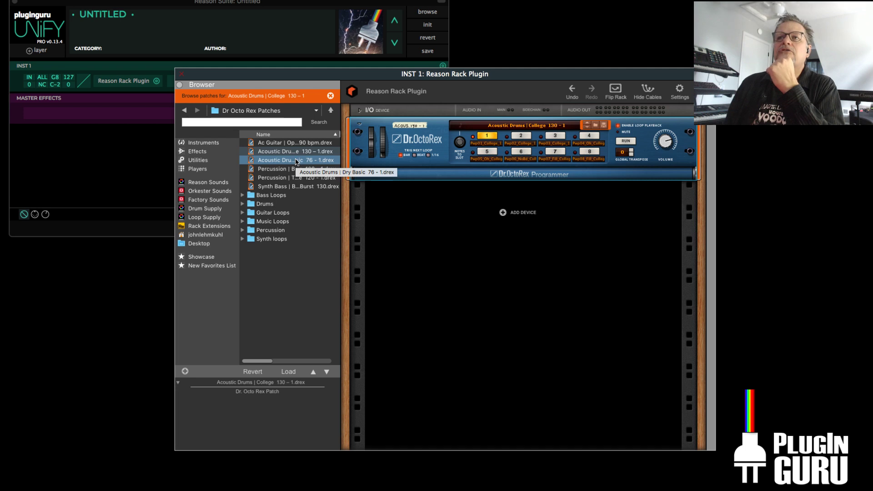
Open the Club folder under Drums, Electronic Drums and load the Elec Drums | Club Set 1 125-128 patch
click(242, 204)
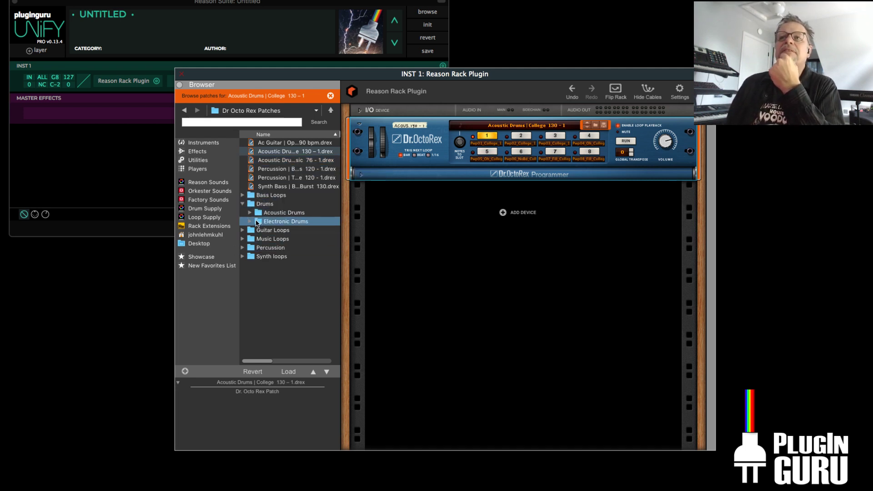
click(250, 222)
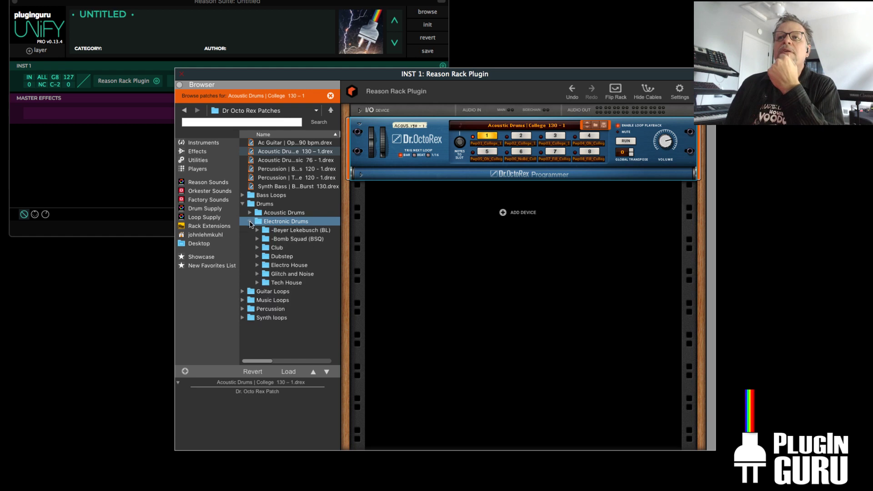
click(258, 247)
click(298, 250)
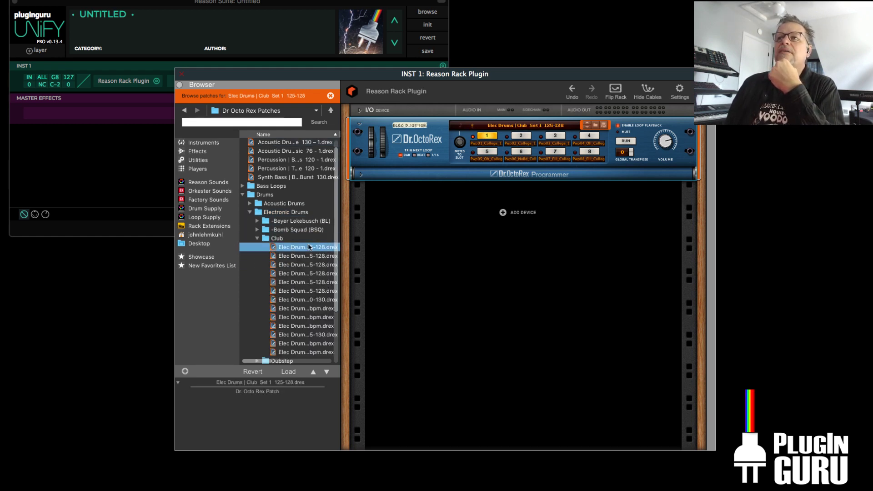
Run and stop the first Club loop, showing the Dr. OctoRex programmer with its sliced waveform
click(627, 143)
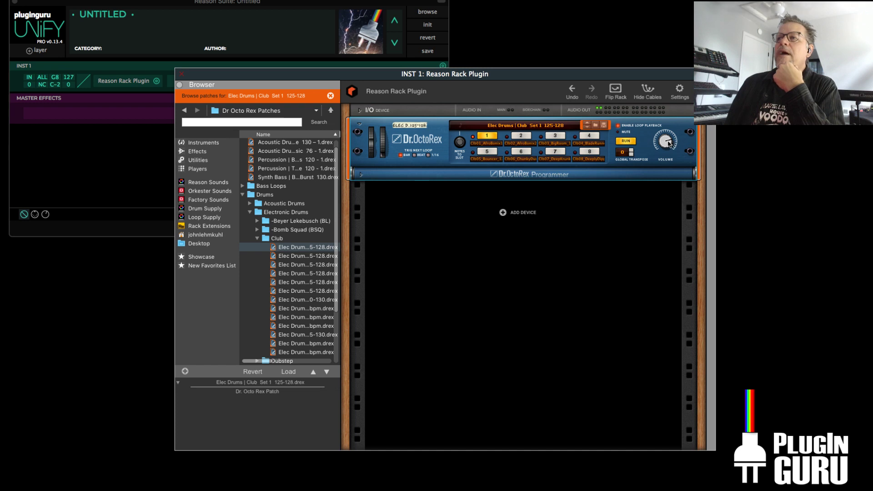
drag(673, 143, 671, 130)
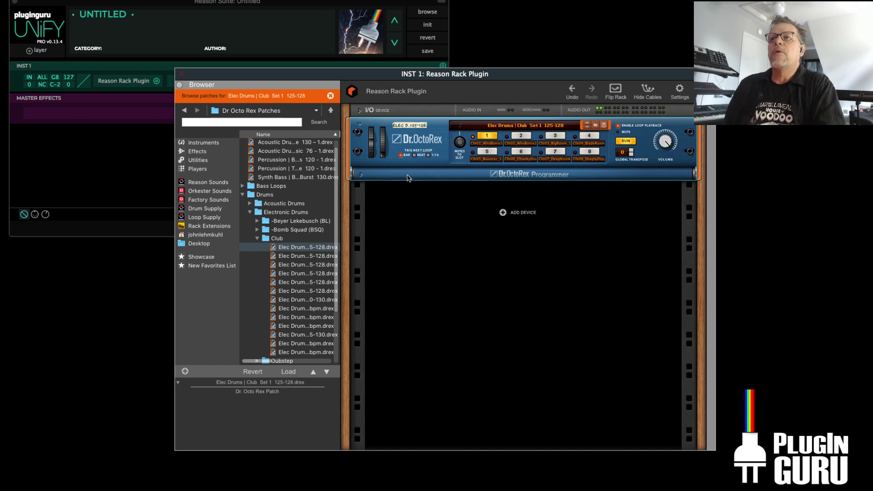
click(359, 175)
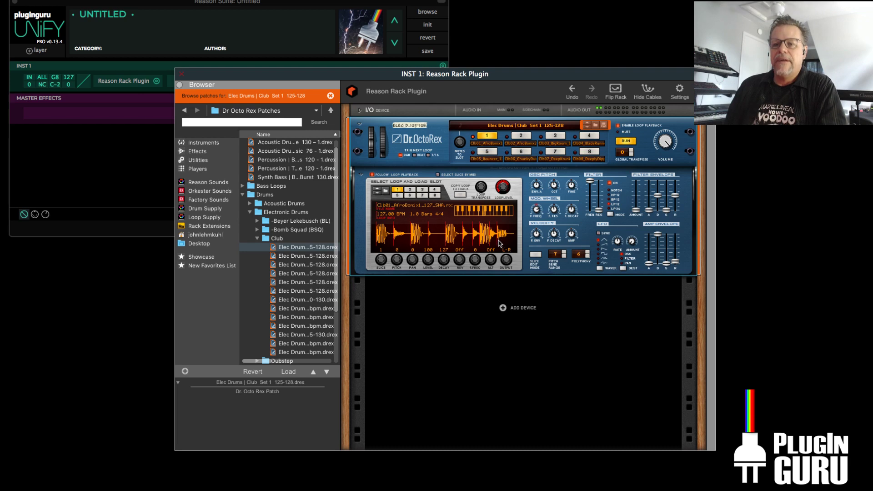
click(626, 141)
Launch ReCycle, look through the sound files in its Open Sound File dialog, and cancel back to the Reason Rack Plugin
mouse_move(462, 482)
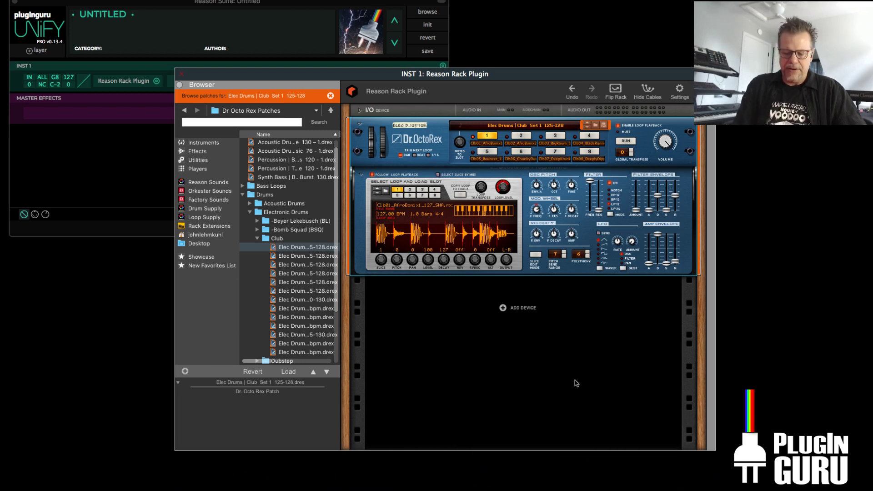
key(super+space)
text(recycle)
key(Return)
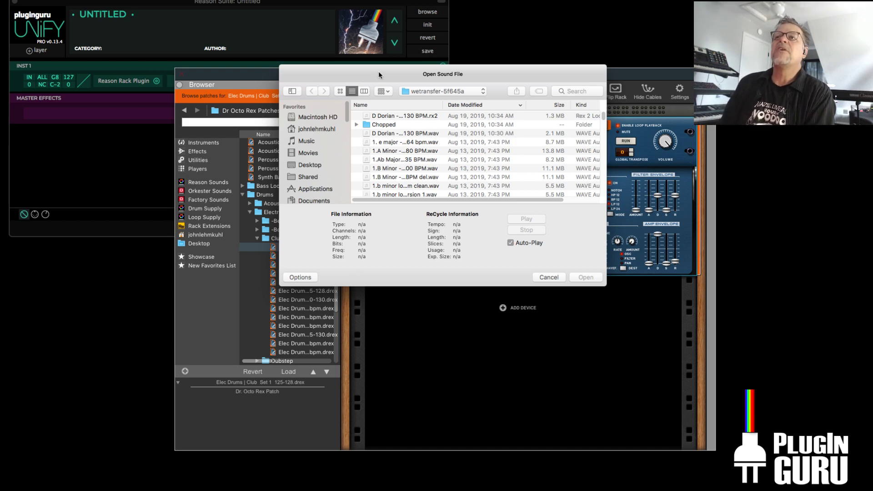
scroll(396, 157, down, 3)
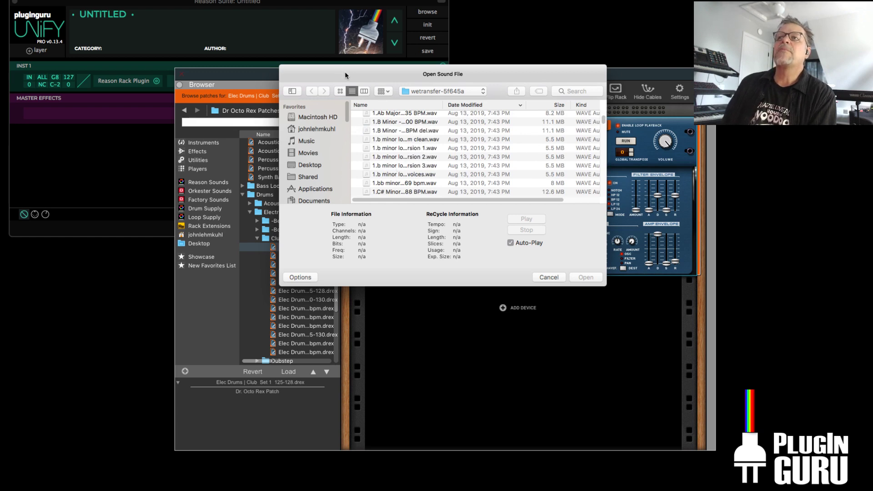
drag(345, 72, 421, 80)
key(Escape)
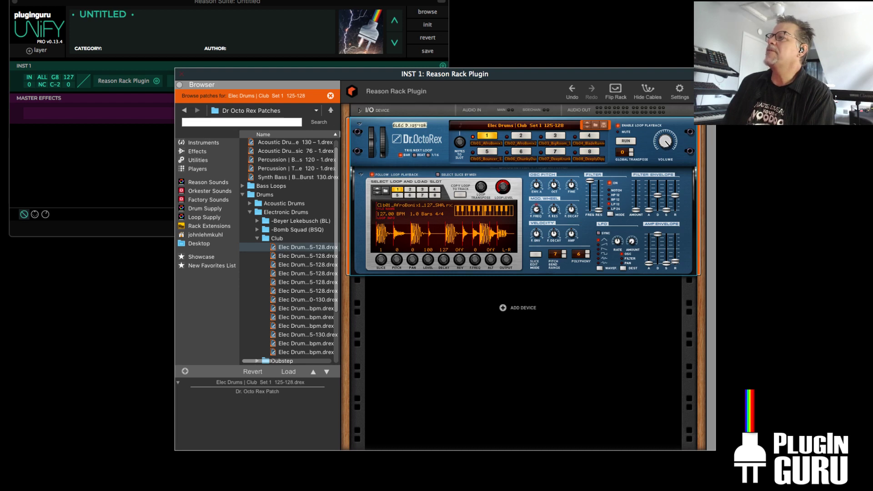
Open Turtles - Chief Kamanawanalea.wav from the Theo Drum Loop Valult folder in ReCycle, moving the left locator to the first slice point
drag(736, 161, 493, 144)
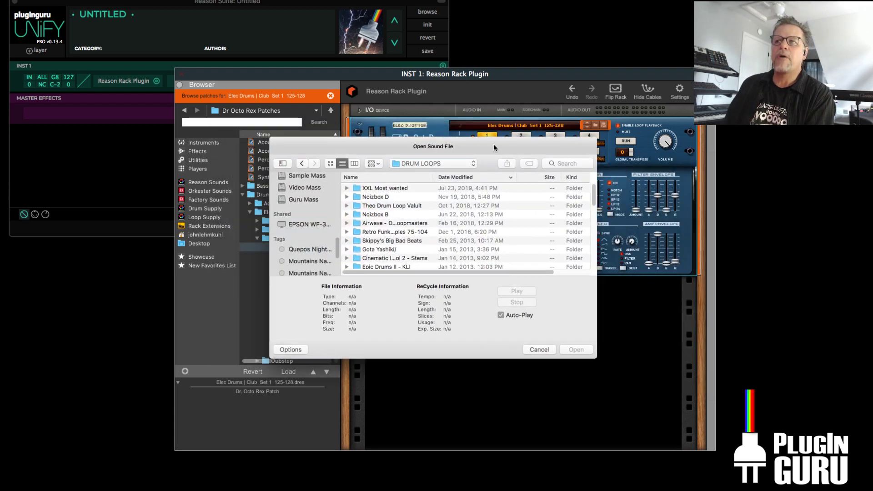
drag(594, 357, 712, 409)
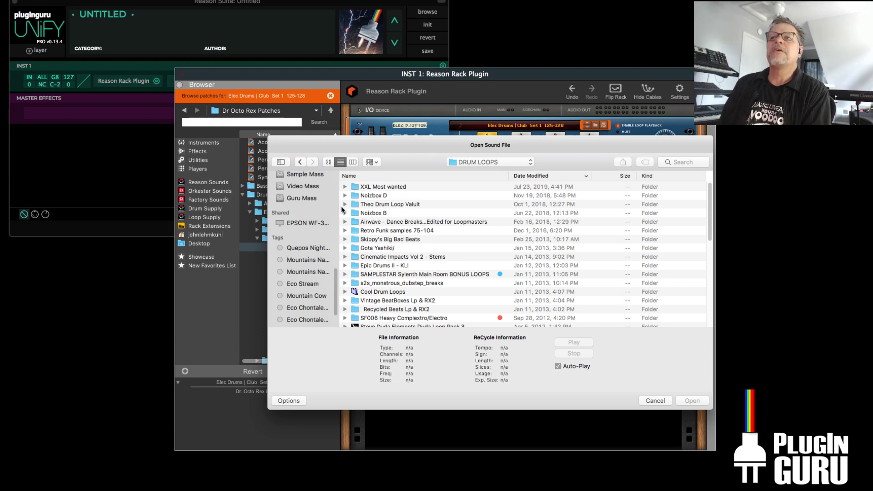
click(345, 204)
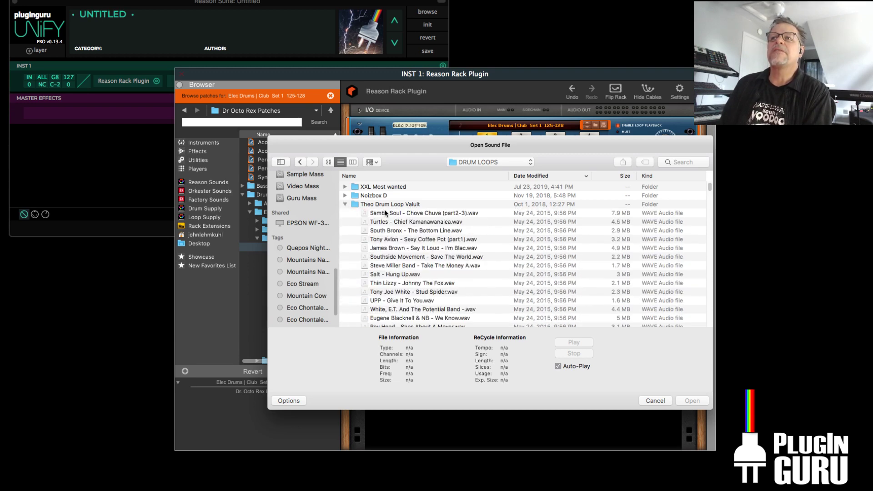
double_click(383, 222)
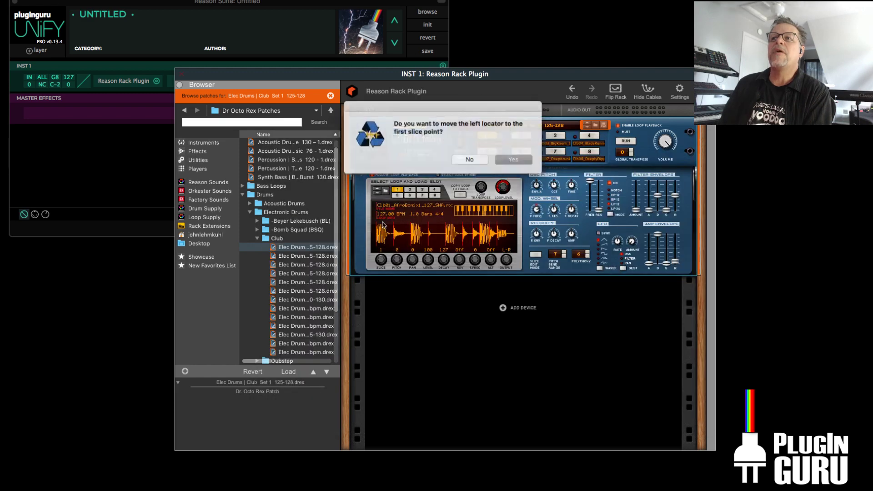
click(524, 159)
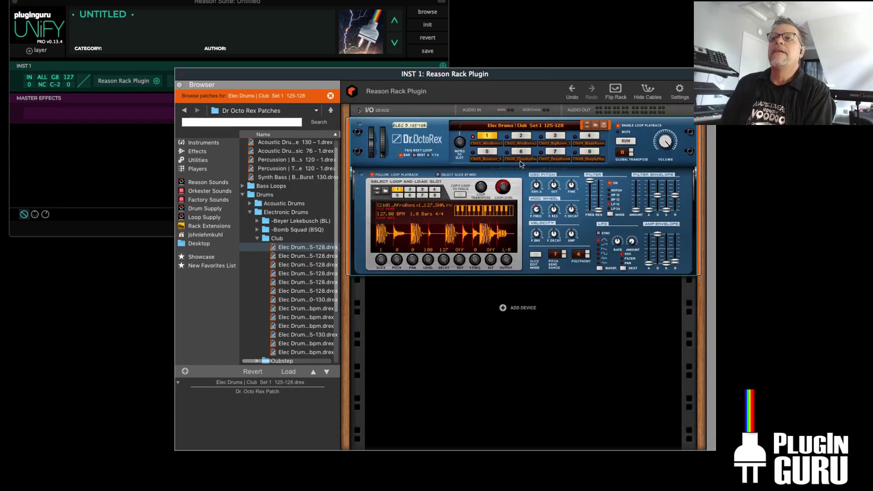
Hide the other applications and enlarge the ReCycle waveform window to fill the free screen area
drag(333, 2, 426, 37)
key(alt+super+h)
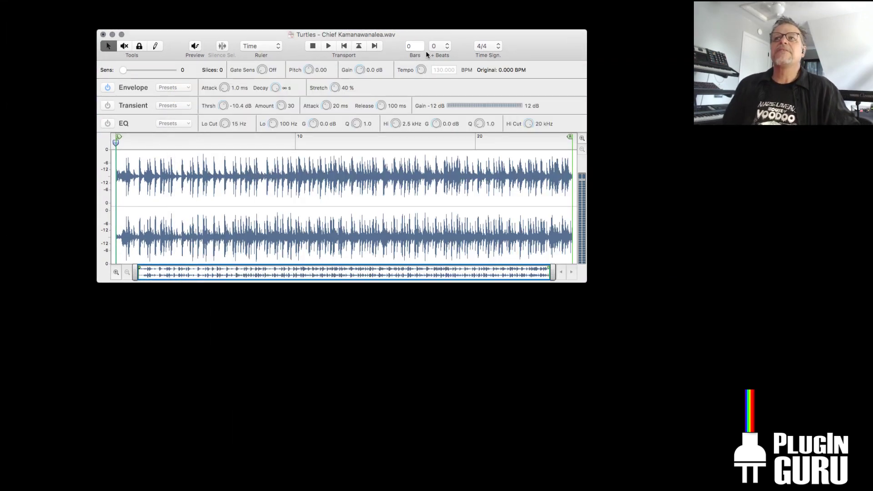
drag(585, 281, 749, 468)
drag(563, 45, 512, 43)
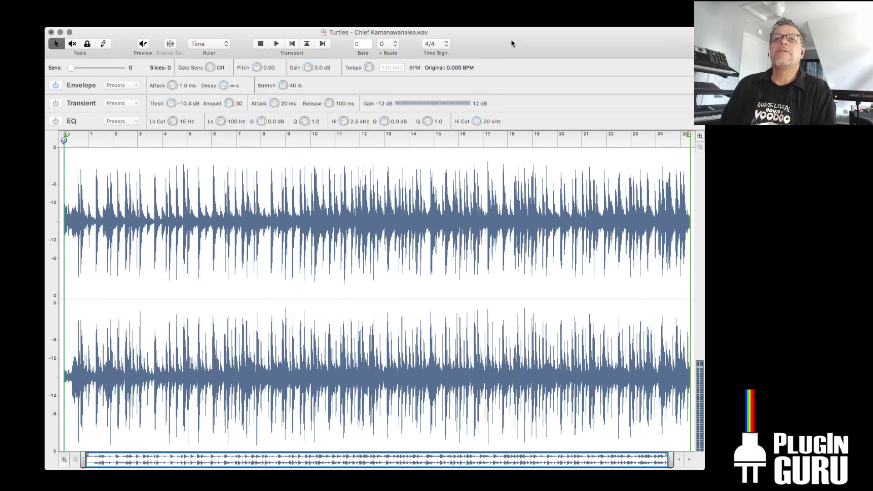
Enable Preview with a loop length of 8 bars and raise the slice sensitivity to 83
click(144, 43)
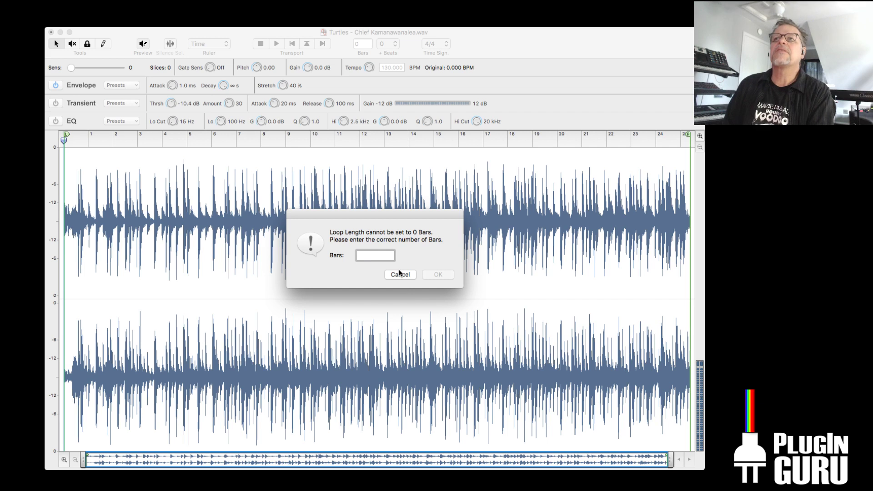
text(8)
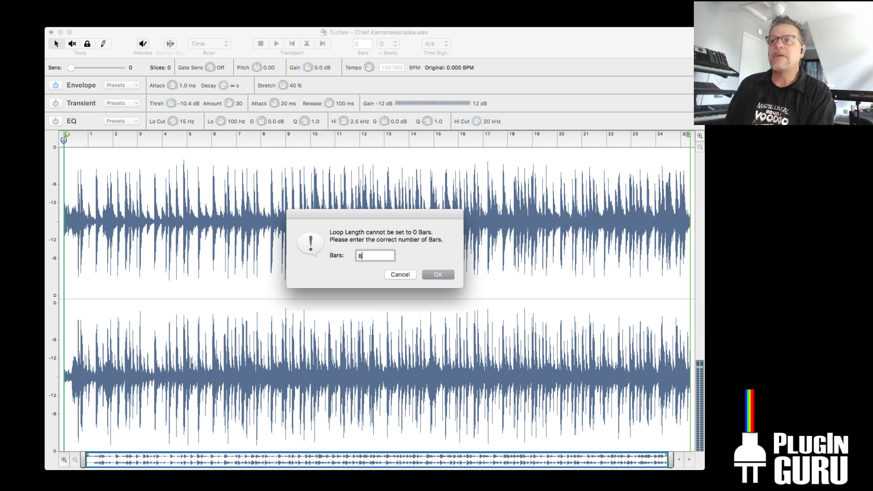
key(Return)
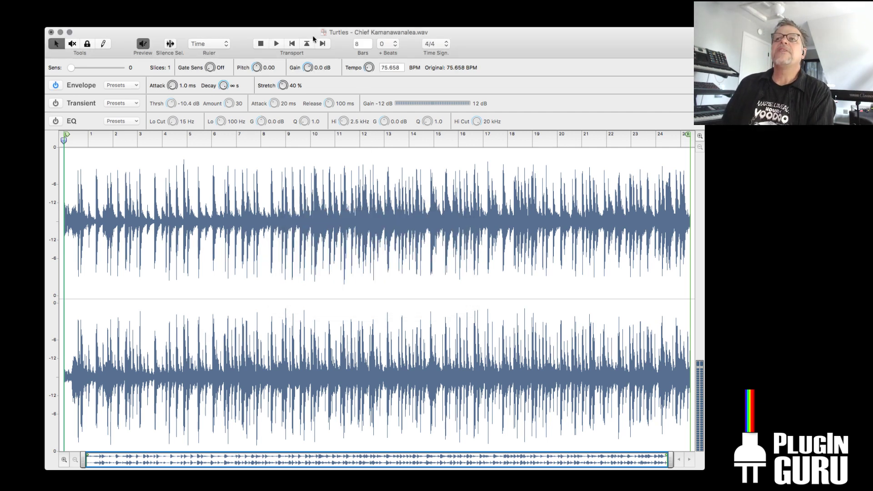
drag(84, 73, 114, 75)
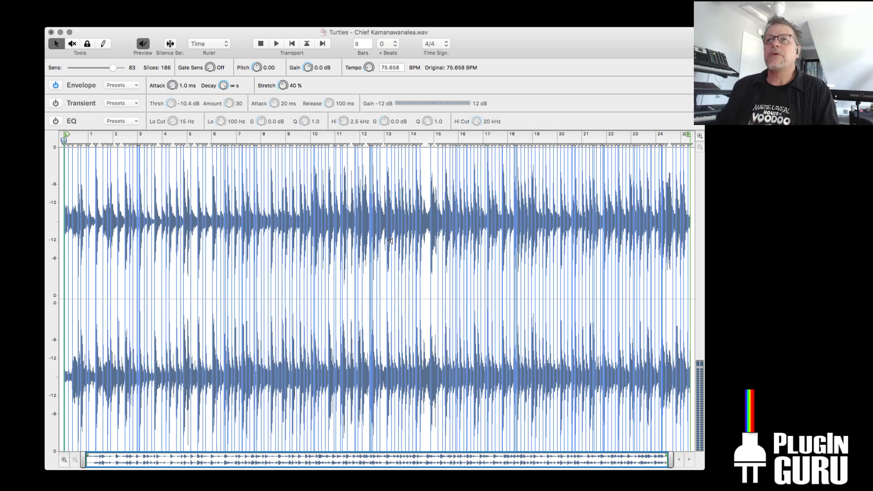
Audition individual slices at the start of the waveform and set the envelope Stretch to 100 %
drag(668, 460, 125, 455)
click(317, 197)
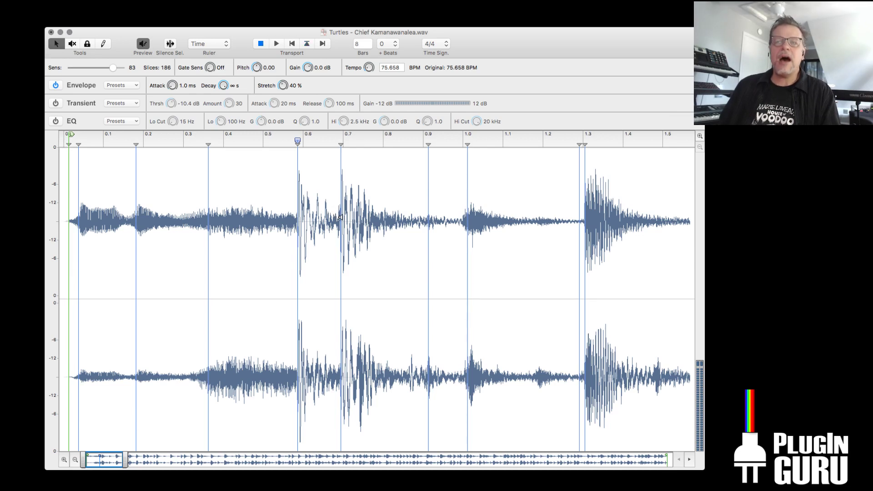
drag(281, 86, 307, 15)
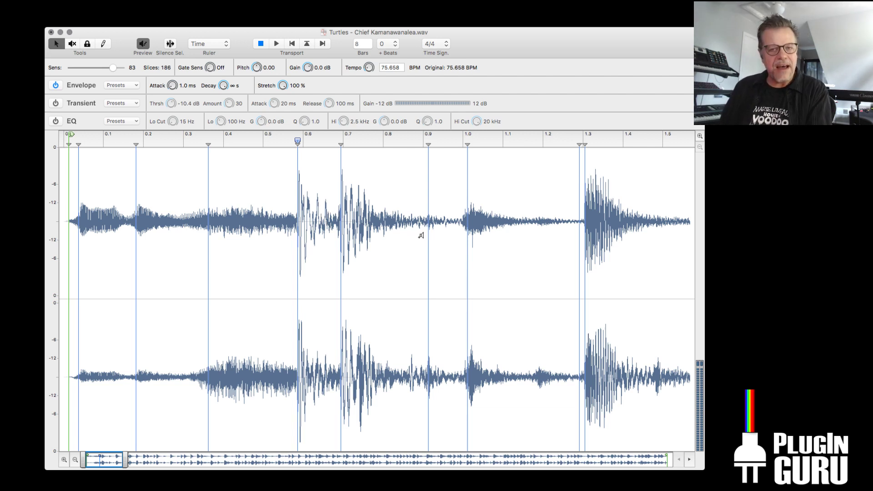
key(space)
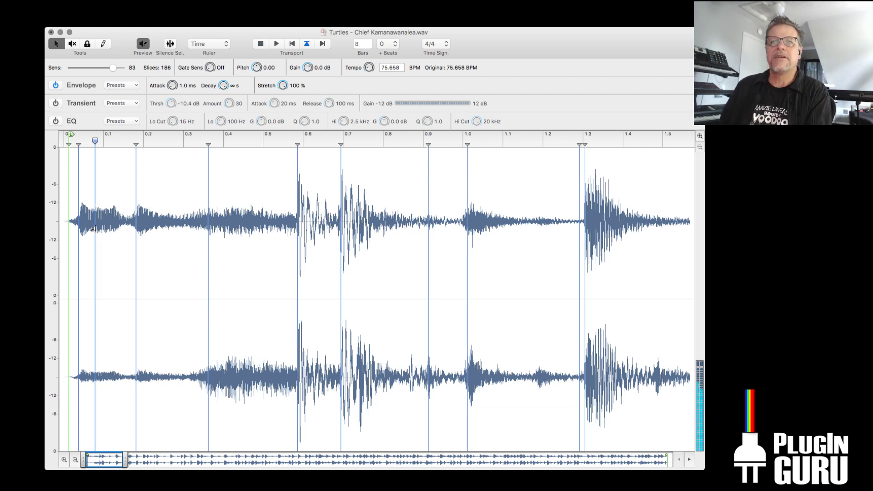
click(357, 233)
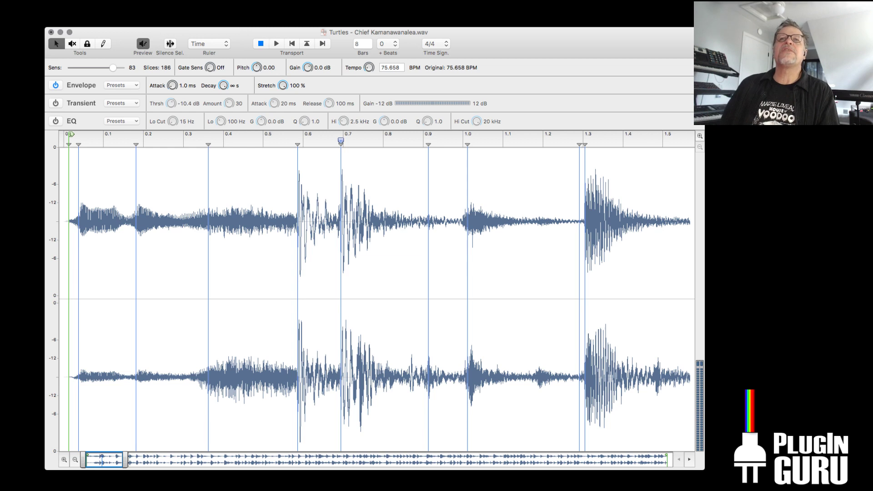
Save the sliced loop as a REX2 file named Turtles - Chief Kamanawanalea in a different folder
click(68, 0)
click(99, 47)
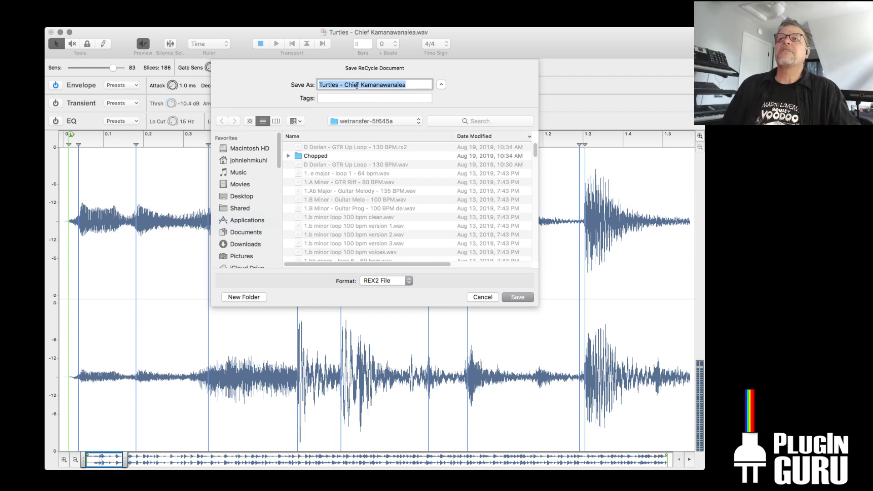
click(371, 121)
click(363, 131)
key(Return)
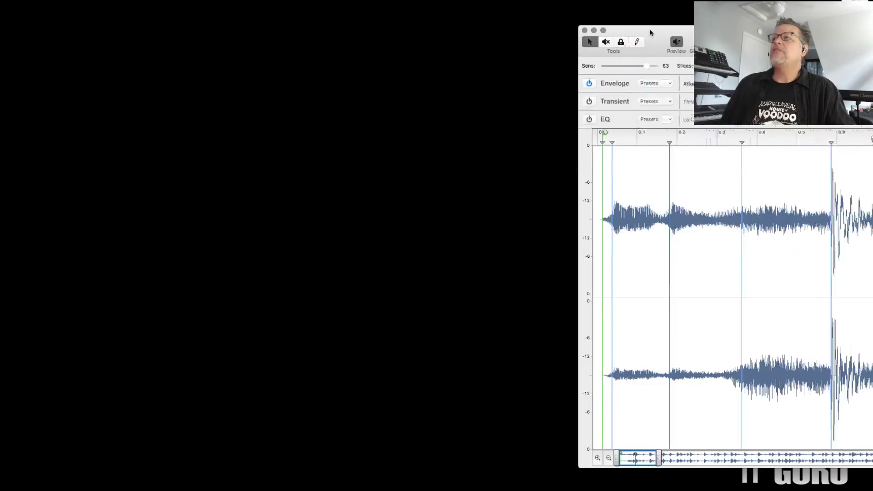
Switch from ReCycle to Logic Pro X, bringing back the Reason Rack Plugin with Dr. OctoRex
key(super+Tab)
key(super+Tab)
key(super+Tab)
key(super+Tab)
key(super+Tab)
key(super+Tab)
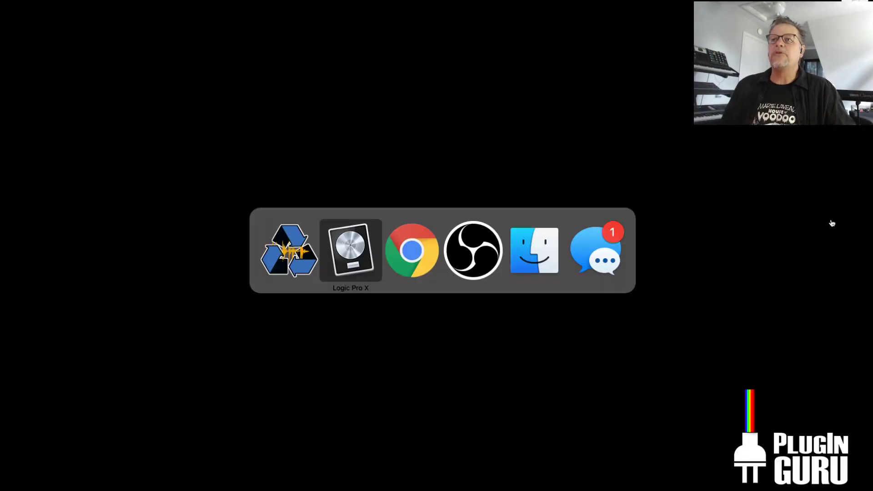
key(super+Tab)
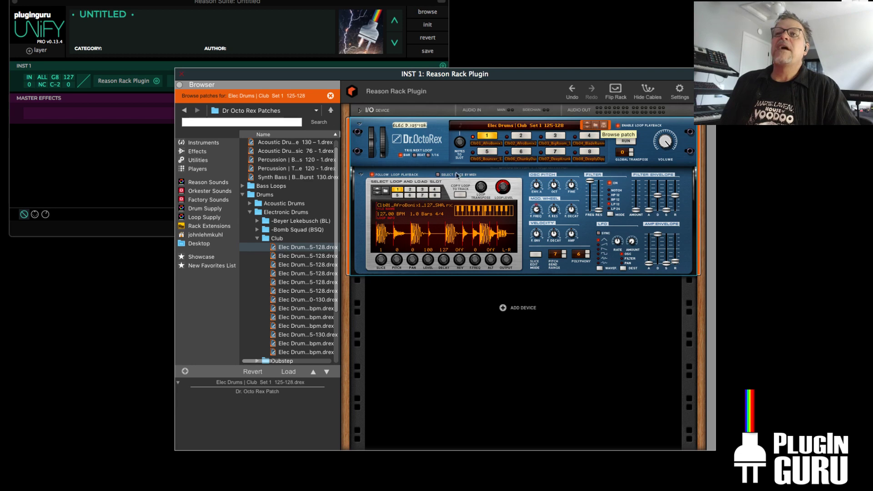
Load the saved Turtles REX2 file into Dr. OctoRex loop slot 1 and audition it
drag(773, 68, 490, 198)
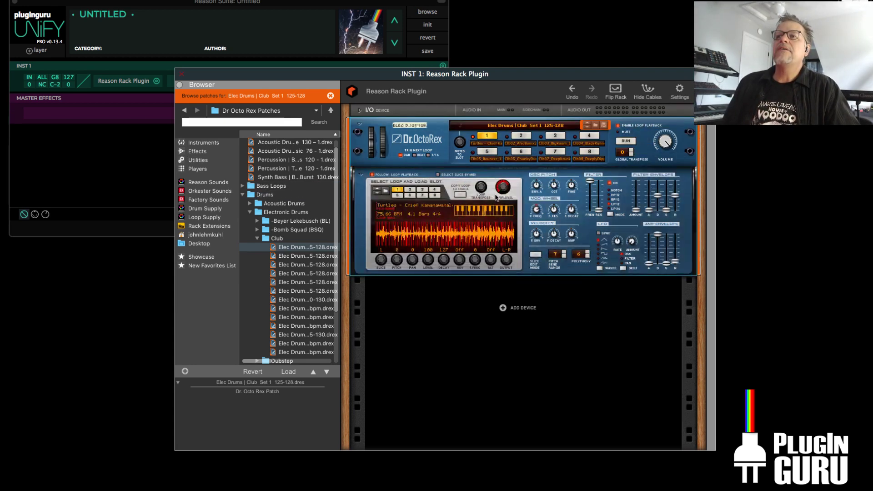
click(630, 141)
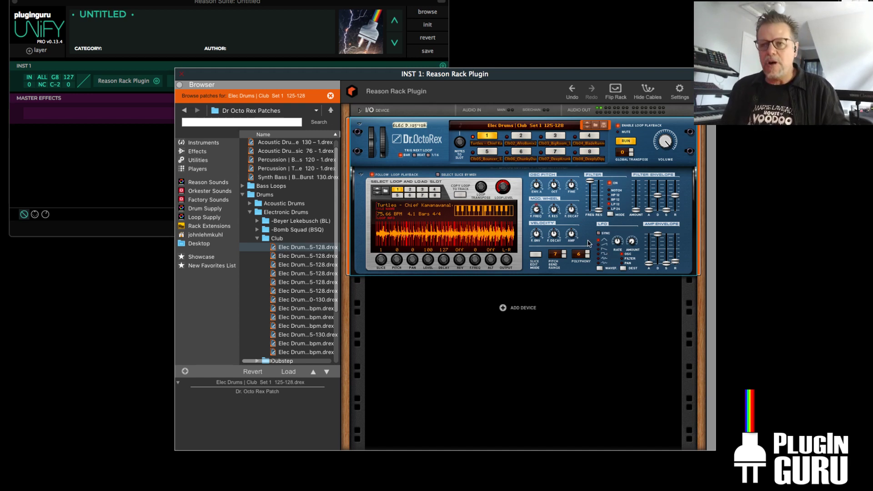
click(632, 143)
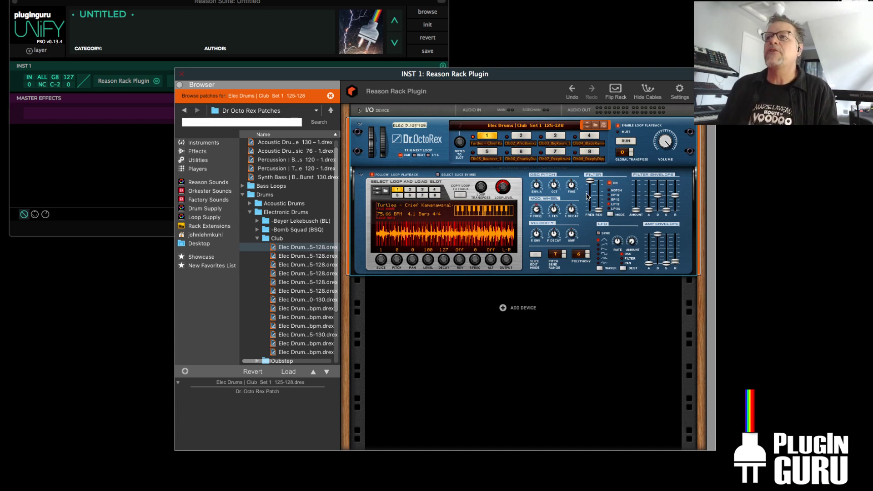
While the loop runs, lower the filter frequency, raise the resonance slightly and adjust the filter envelope amount, decay and release
click(625, 141)
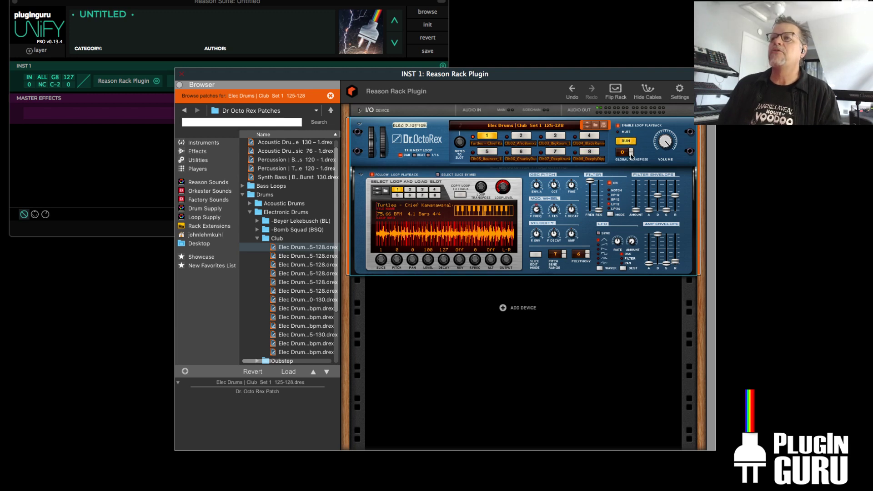
drag(589, 181, 590, 200)
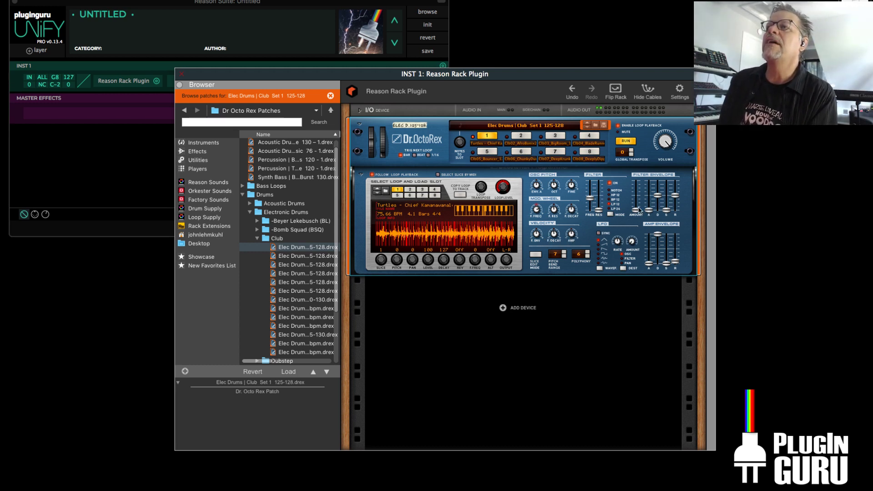
drag(636, 211, 674, 207)
mouse_move(598, 210)
mouse_down()
mouse_move(599, 190)
mouse_move(599, 207)
mouse_up()
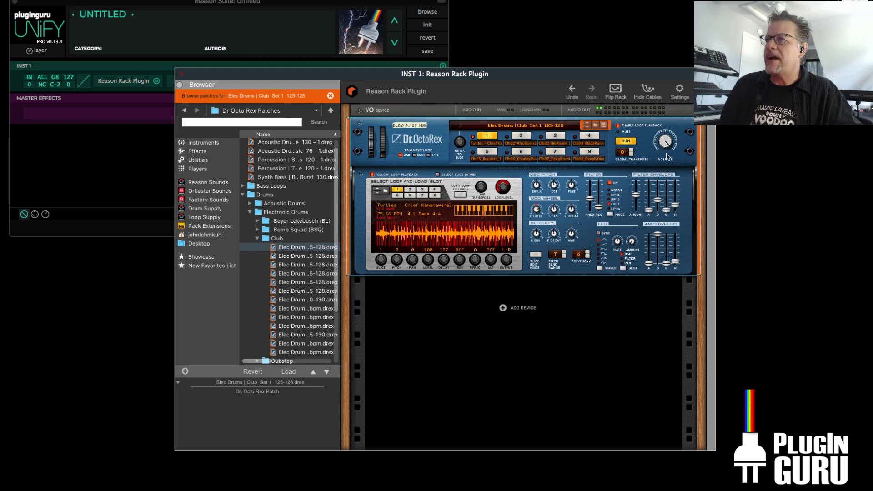
click(627, 141)
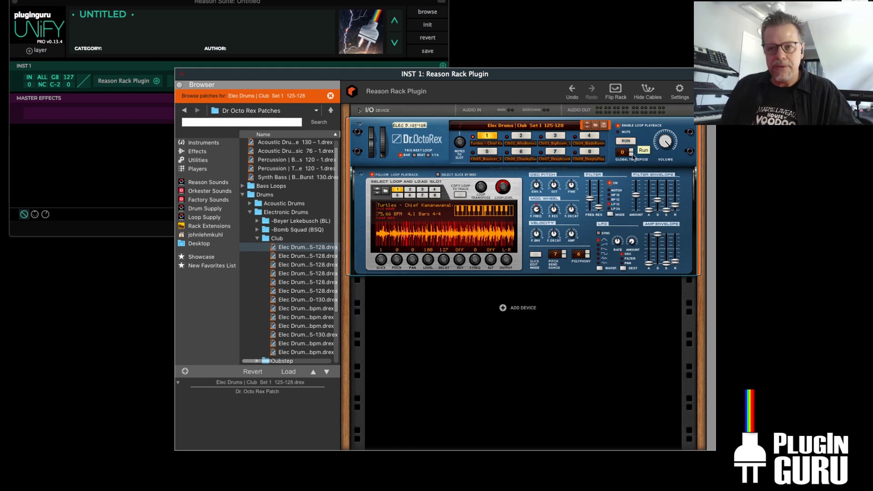
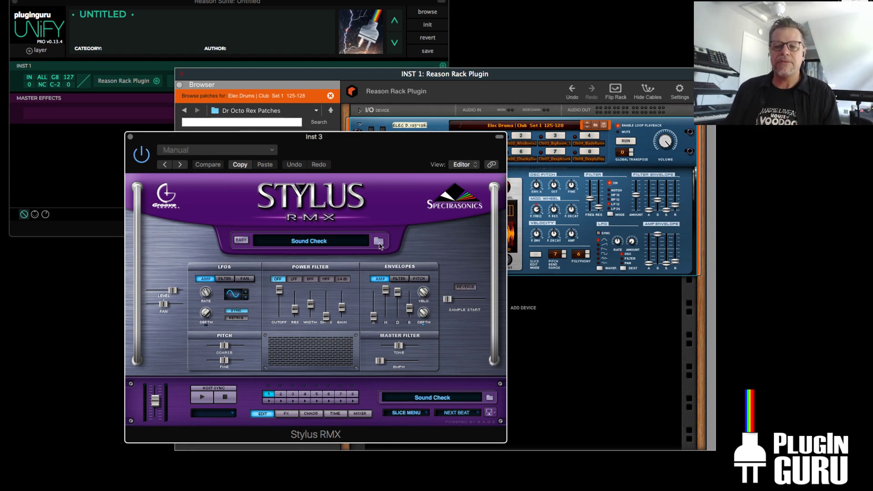
In the Stylus RMX browser, show the Big Bad Beats suites from the EXP Libraries
click(379, 243)
click(177, 217)
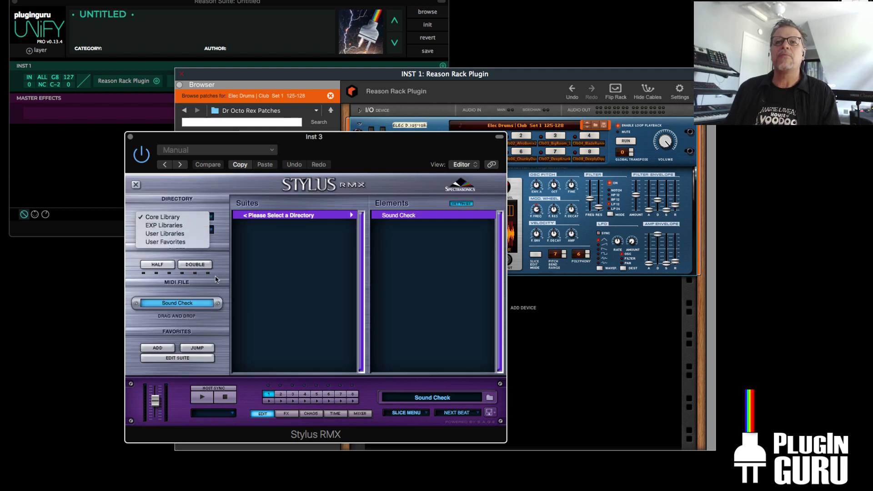
click(171, 227)
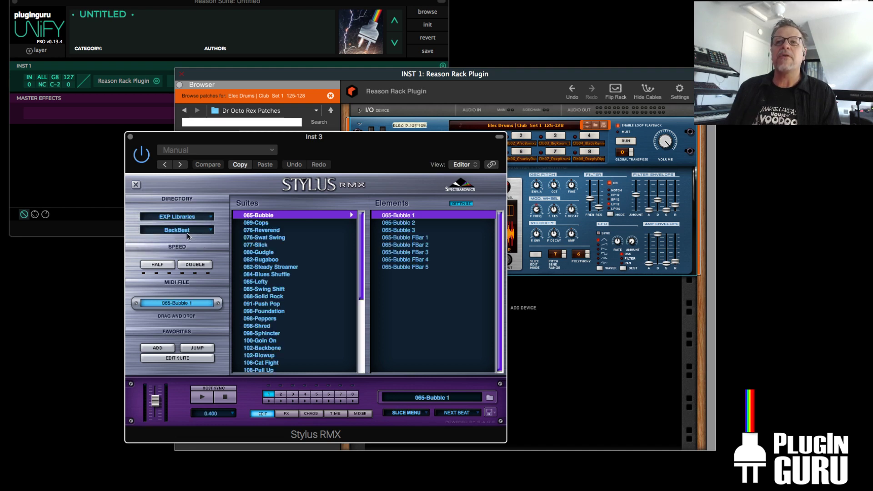
click(176, 229)
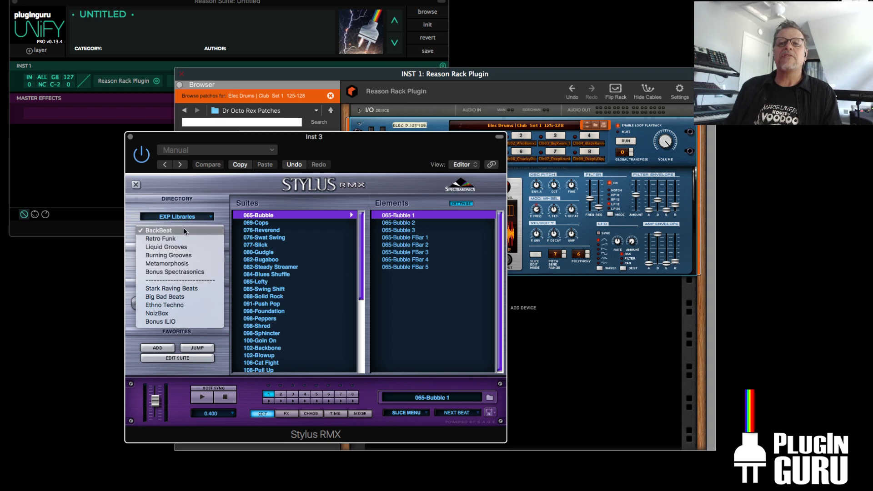
click(178, 298)
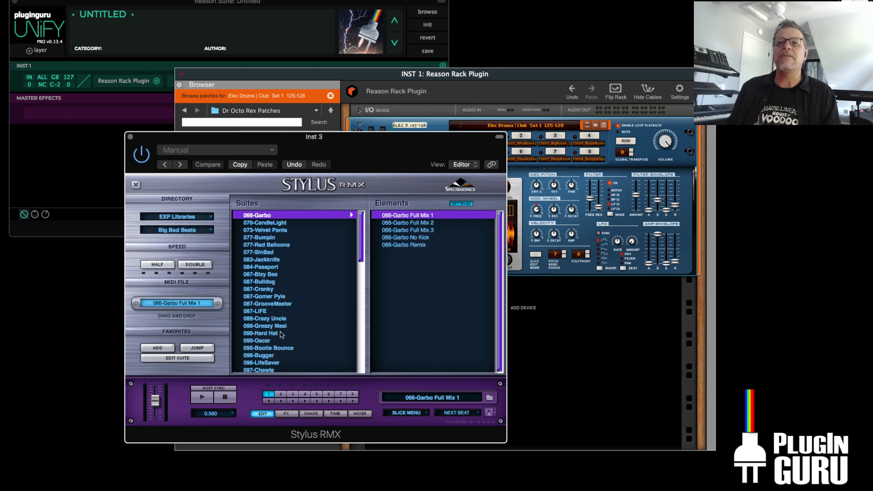
Audition the 090-Greazy Meal Full Mix element and load 090-Oscar Full Mix 1 from the 090-Oscar suite
click(265, 326)
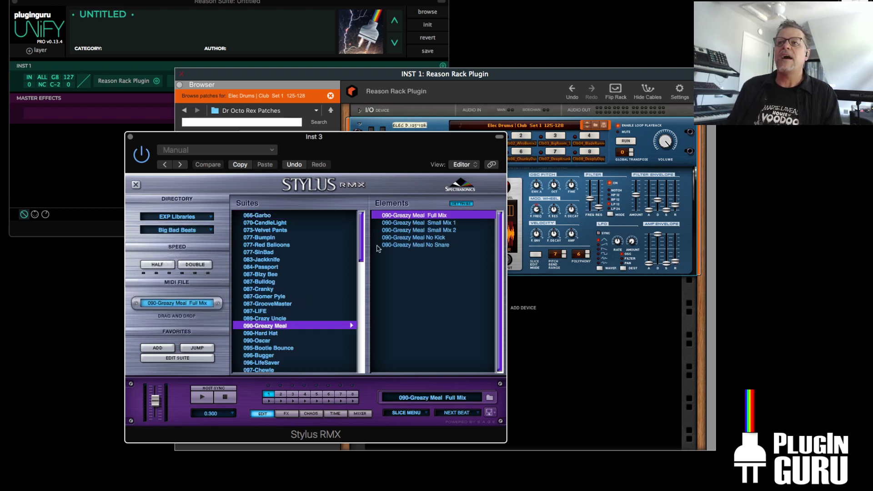
click(402, 217)
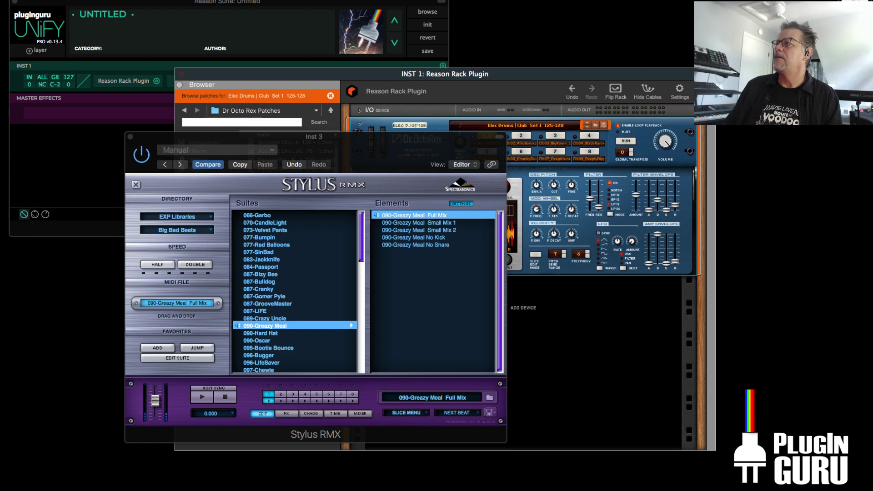
scroll(261, 345, down, 2)
click(252, 311)
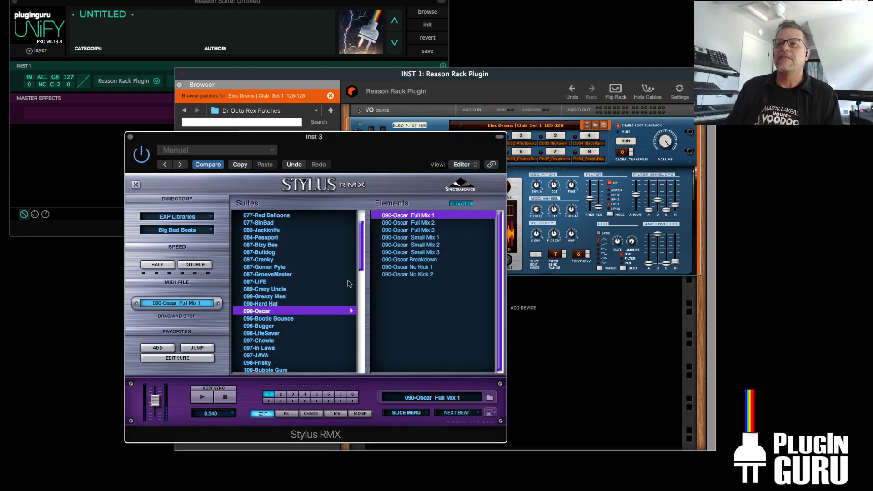
click(407, 218)
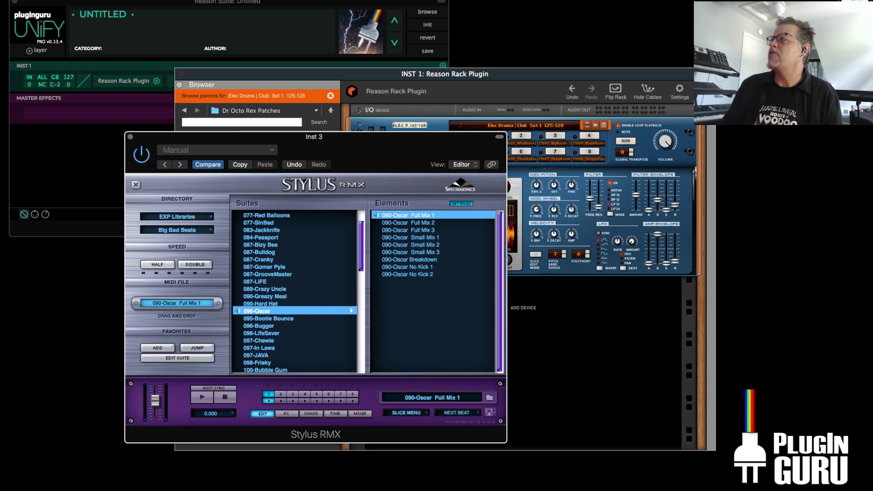
Stop the Oscar loop and show the PluginGuru BeatBreakers suites from the User Libraries in the Stylus RMX browser
key(super+w)
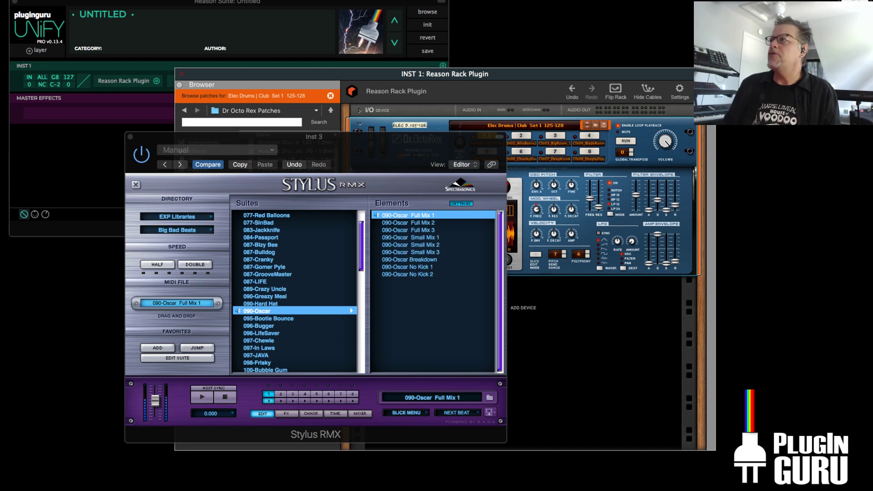
click(222, 412)
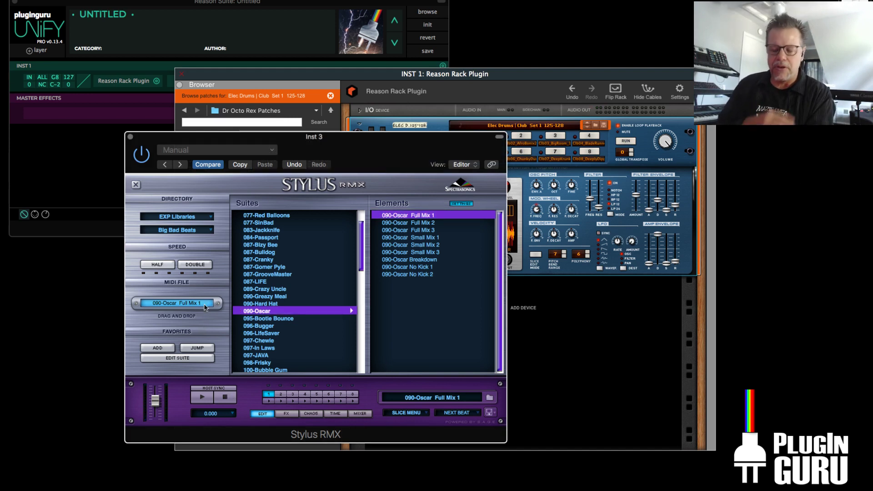
click(169, 217)
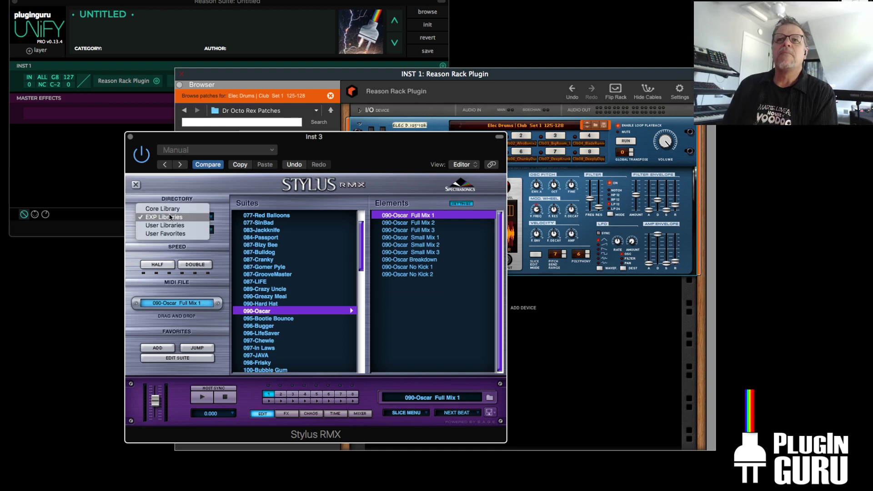
click(169, 227)
click(182, 231)
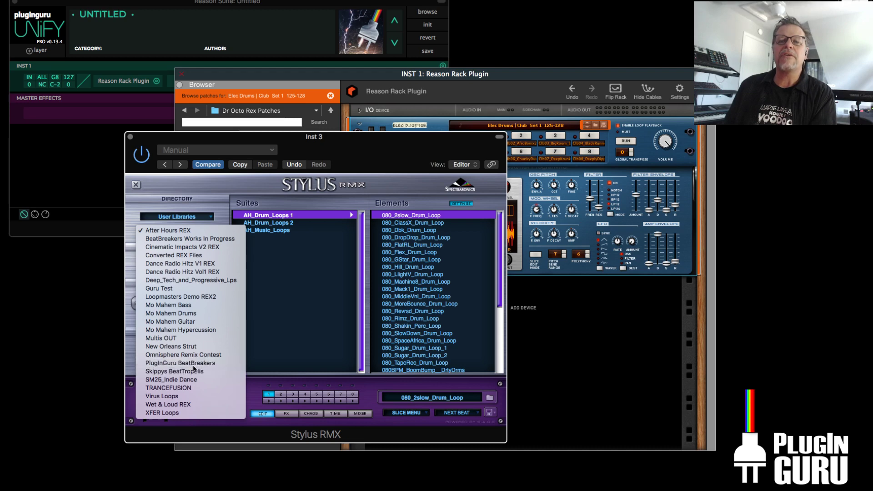
click(423, 291)
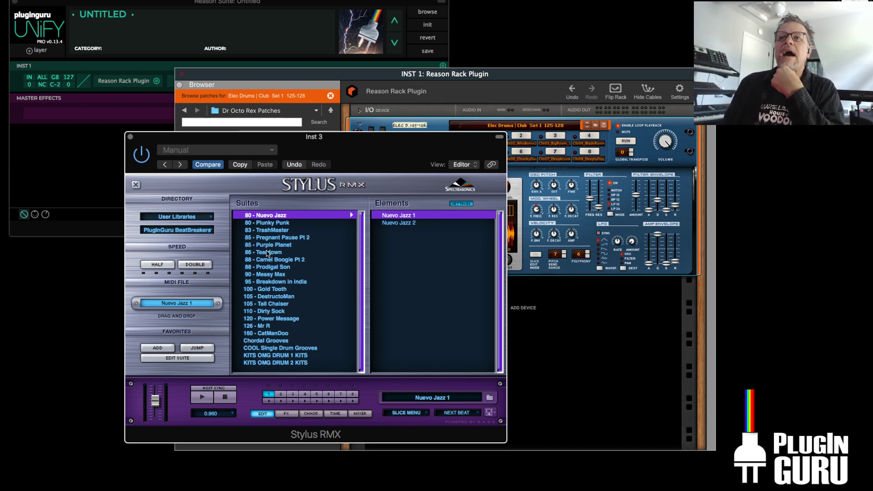
Audition Teardown Cleen, TrashMaster 1 and Purple Planet FMx 1, raise the output level to about 0.04 dB, and stop playback
click(269, 252)
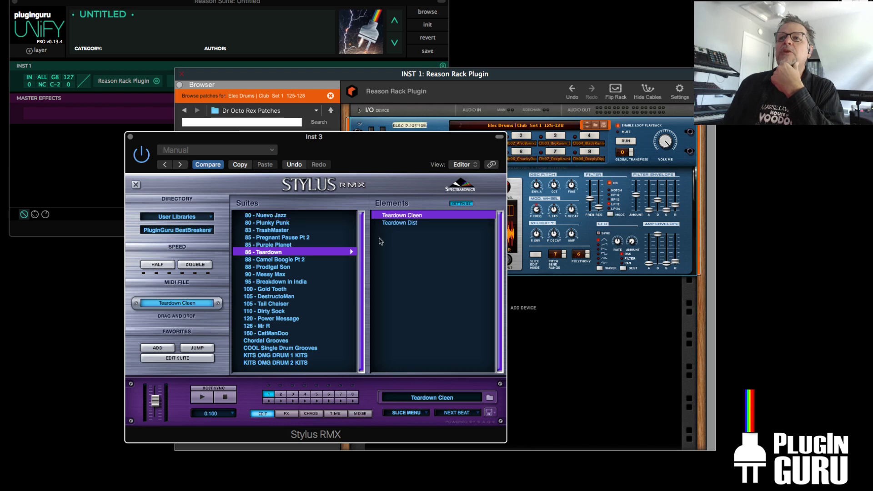
click(401, 217)
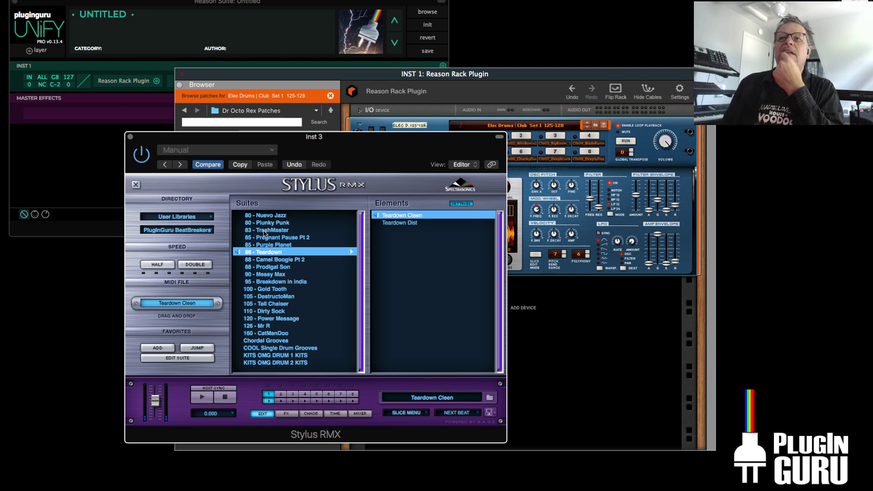
click(267, 230)
click(396, 217)
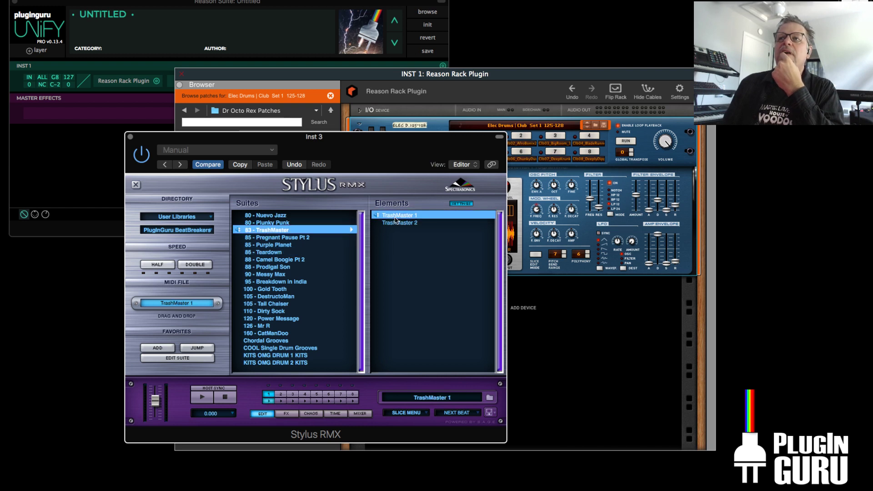
click(271, 245)
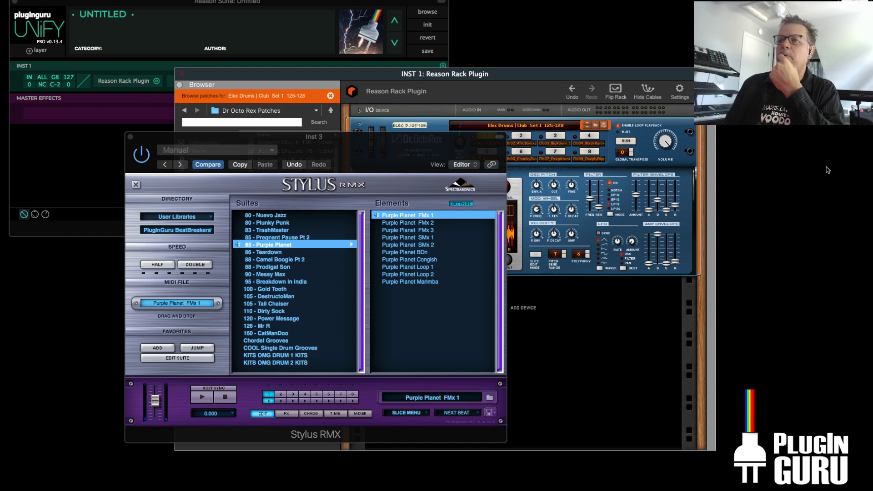
drag(156, 405, 158, 399)
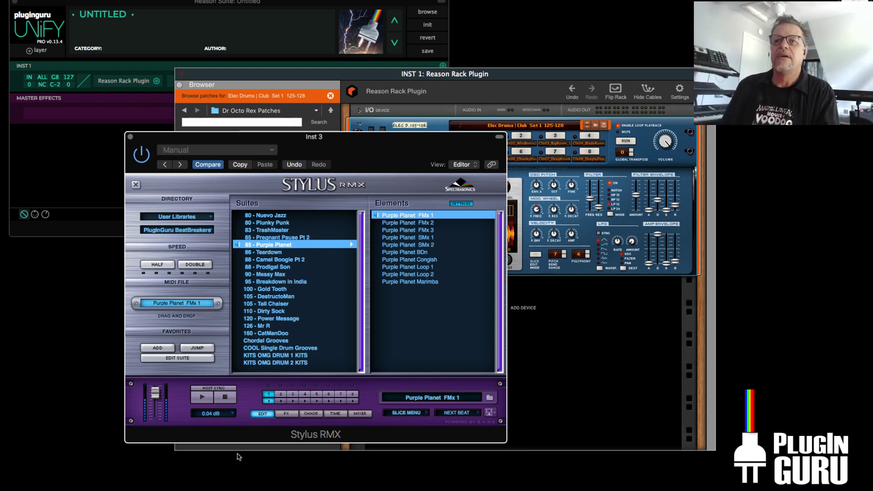
click(228, 402)
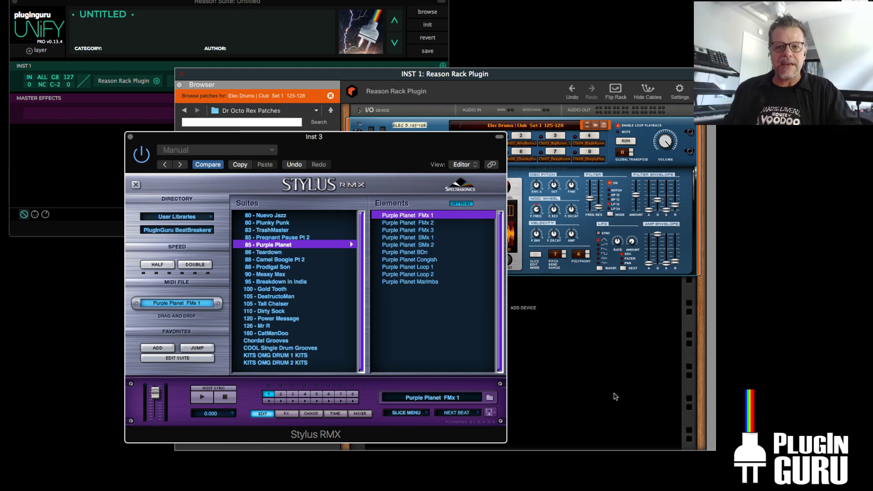
Audition CatManDoo 1 from the 160 - CatManDoo suite and Dirty Sock Clean from 110 - Dirty Sock
click(287, 333)
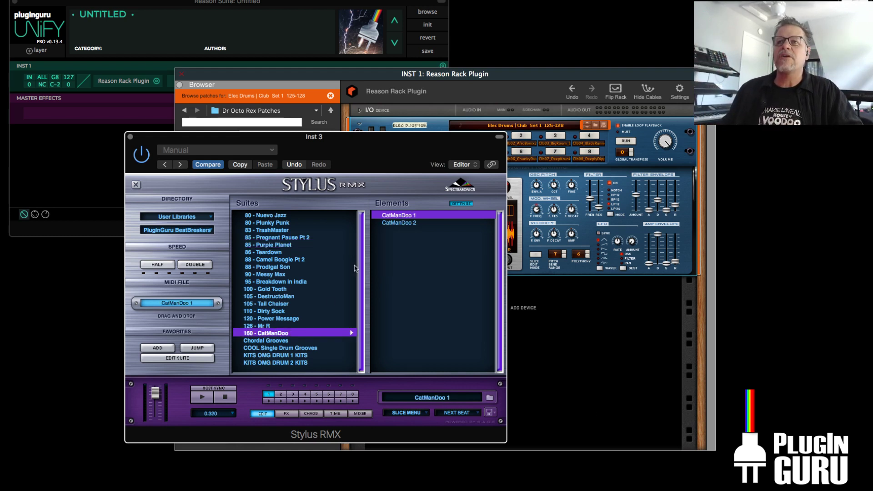
click(400, 216)
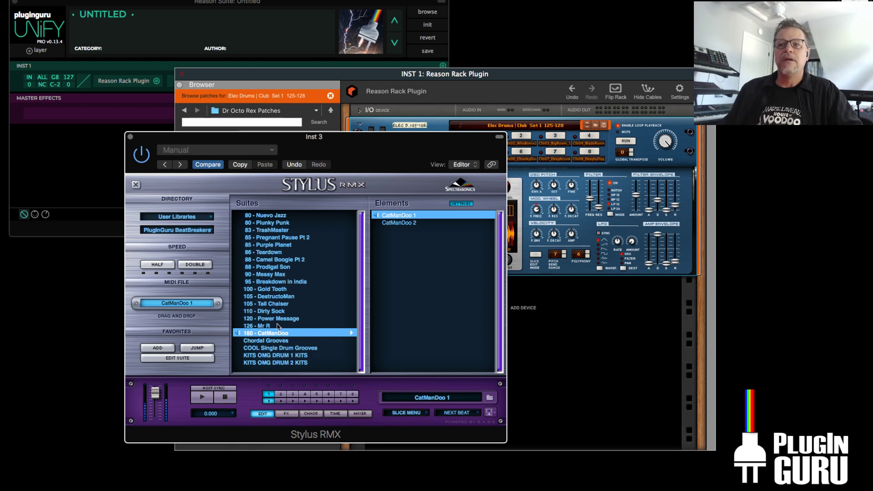
click(328, 310)
click(409, 215)
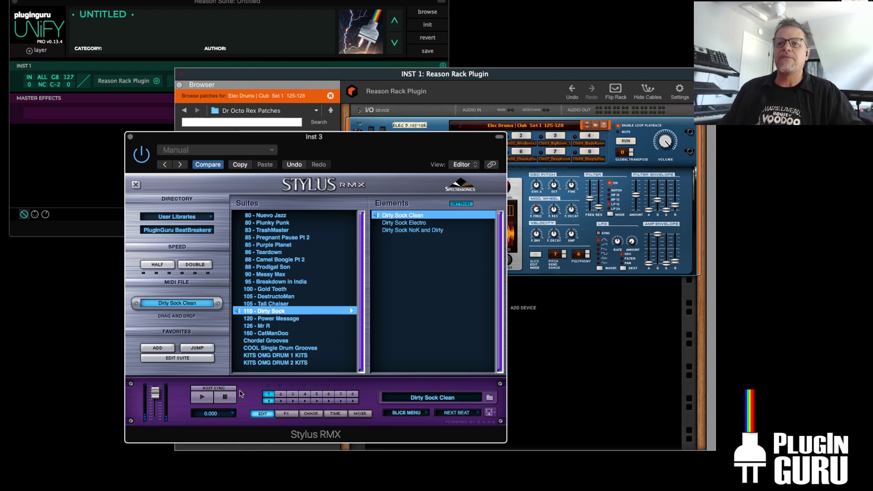
key(space)
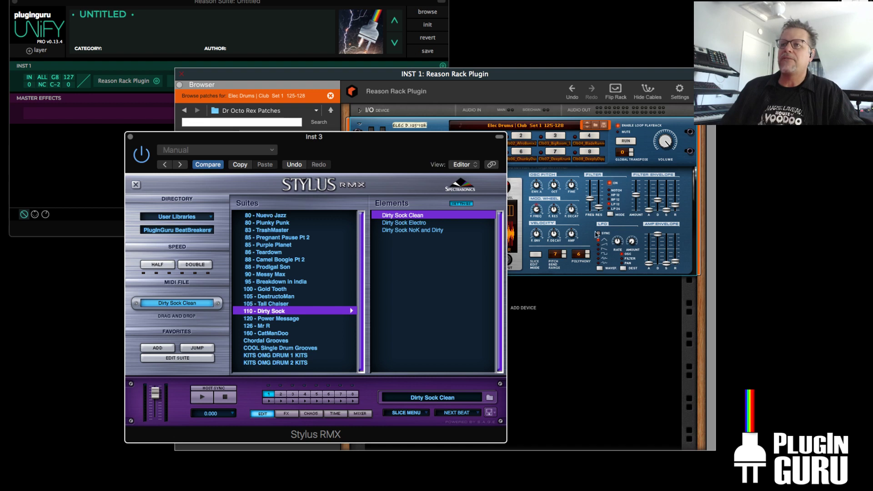
Audition Dance-In the Hive, Dance-MetroPlex and Dance-Super Highway from the KITS OMG DRUM 1 KITS suite, stopping playback after each
click(270, 356)
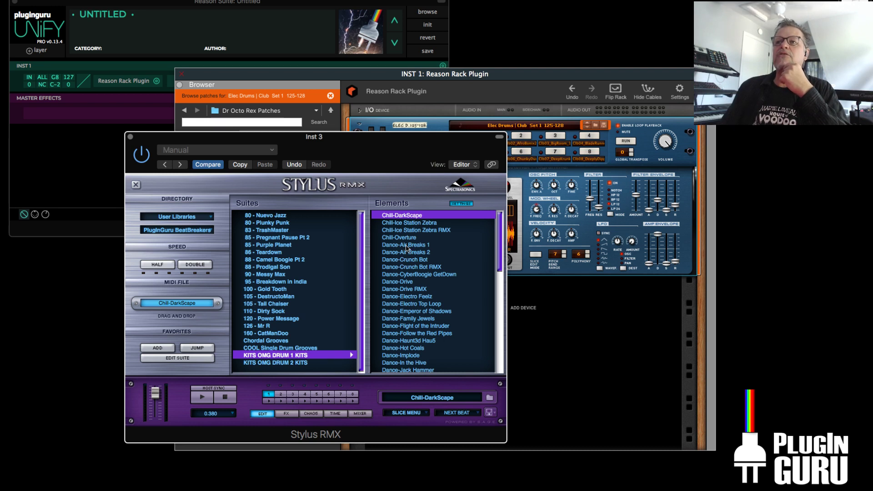
scroll(407, 313, down, 4)
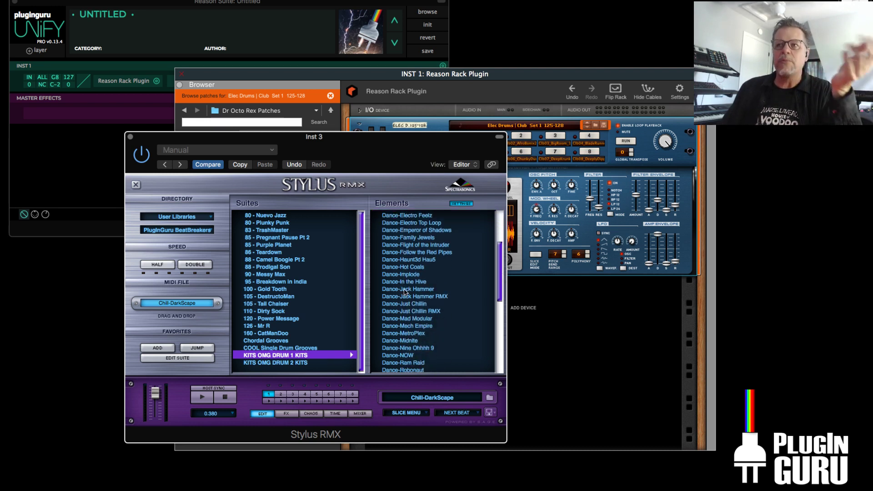
click(401, 282)
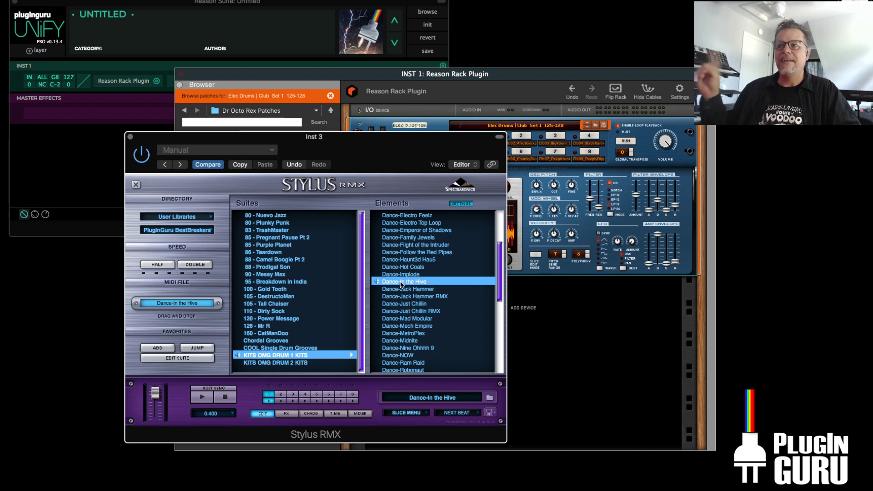
click(230, 397)
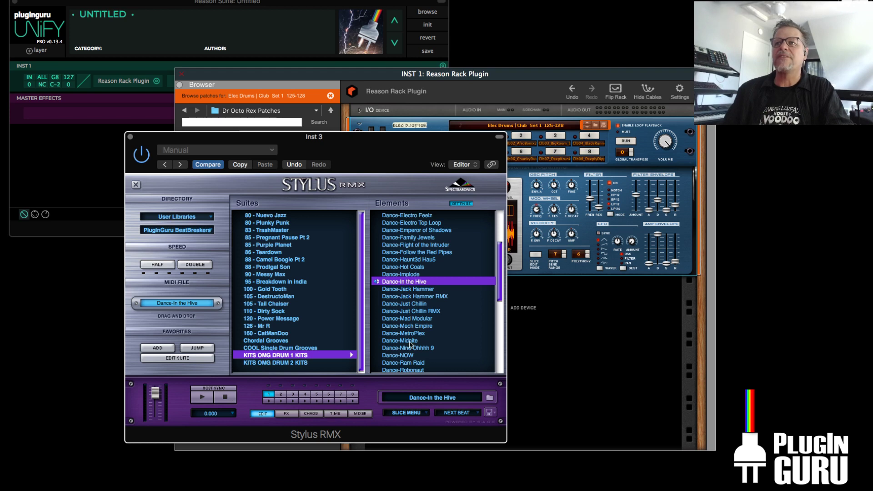
click(422, 335)
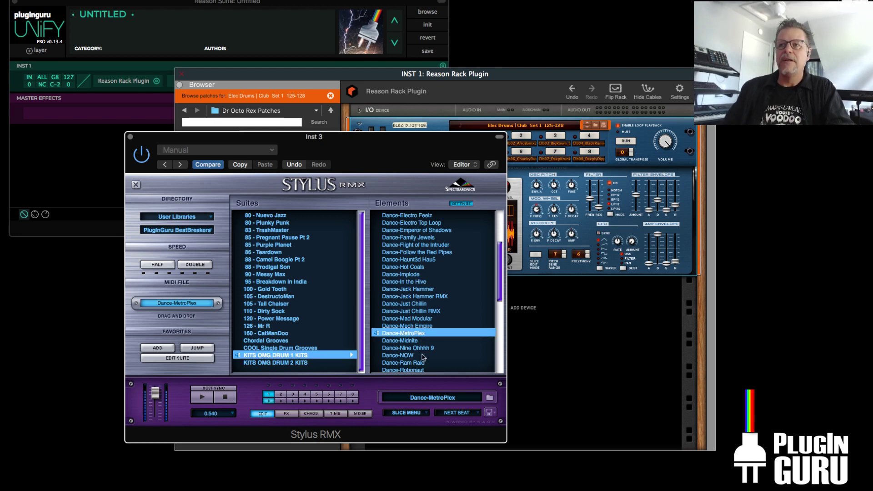
click(231, 399)
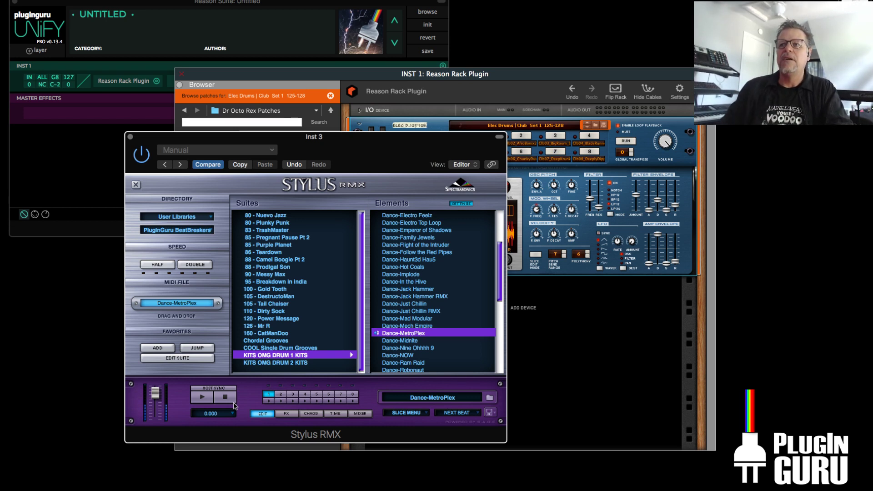
scroll(412, 332, down, 5)
click(408, 348)
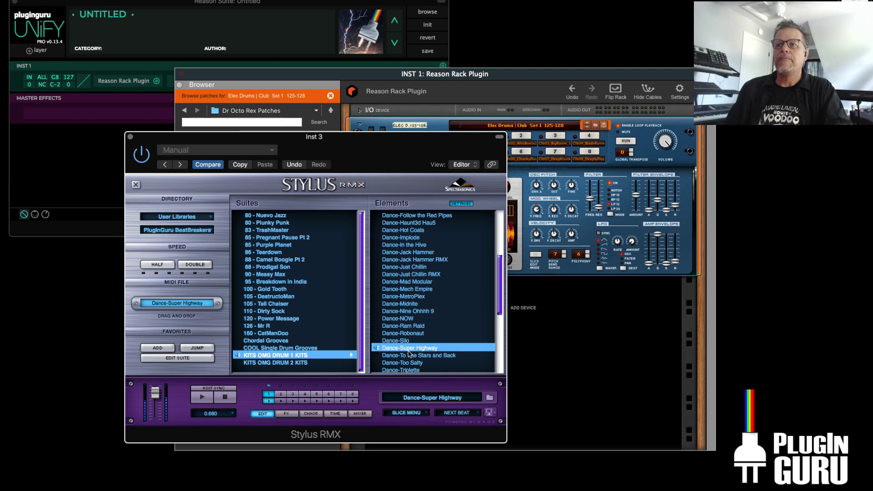
click(225, 398)
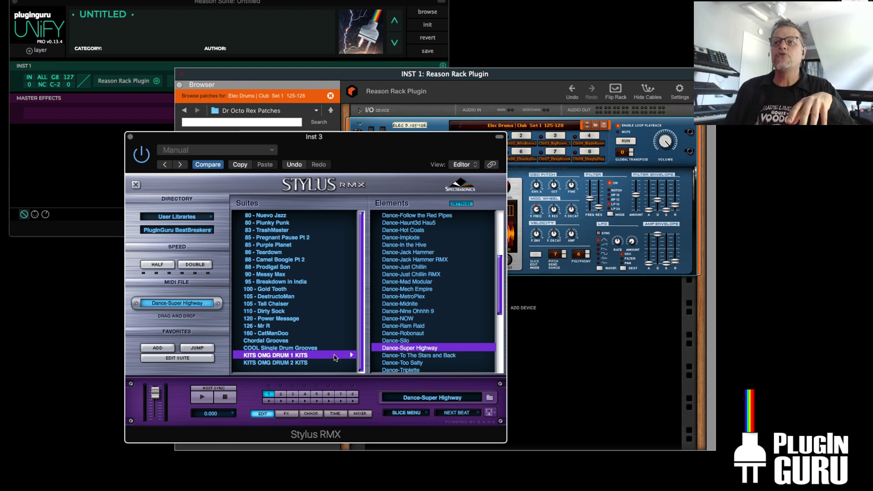
Audition HipHop-Still Skankin and Trance-JOOFed from the KITS OMG DRUM 2 KITS suite, stopping playback after each
click(335, 362)
scroll(411, 339, down, 3)
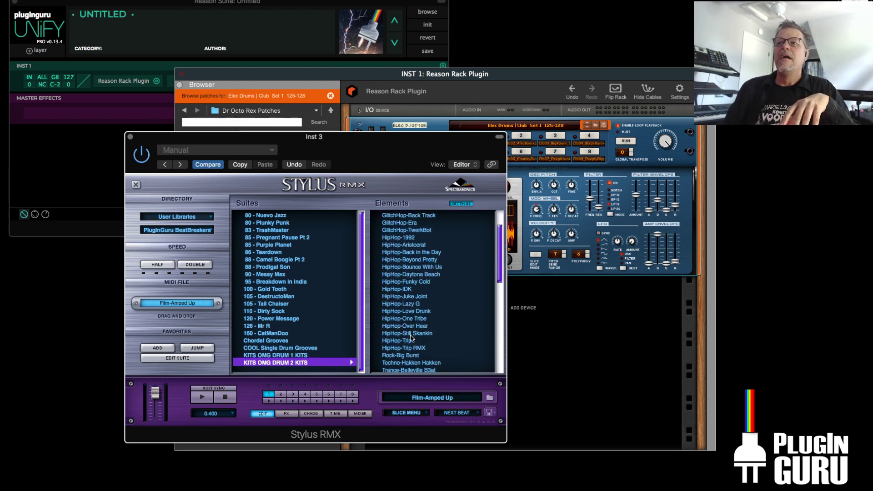
click(410, 335)
click(223, 398)
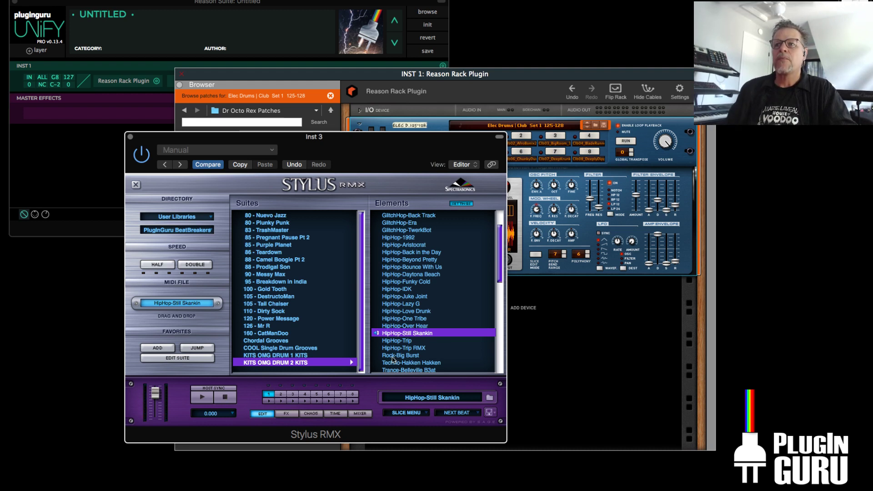
scroll(427, 335, down, 5)
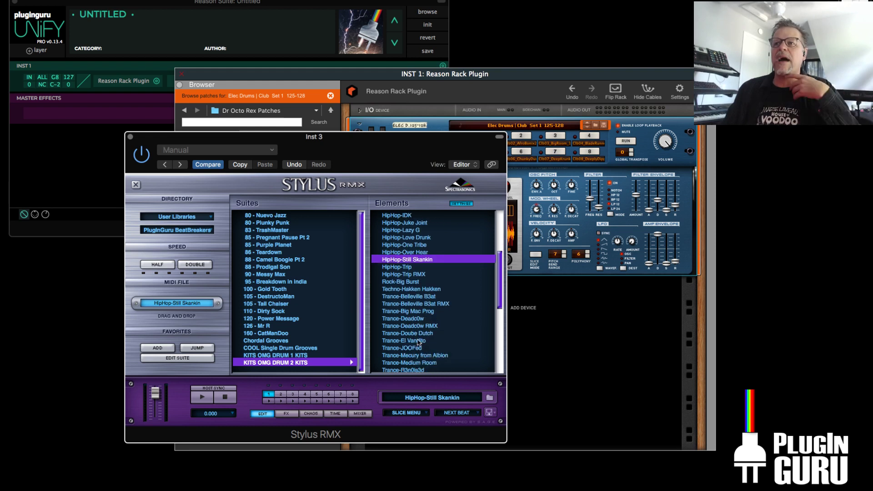
click(402, 348)
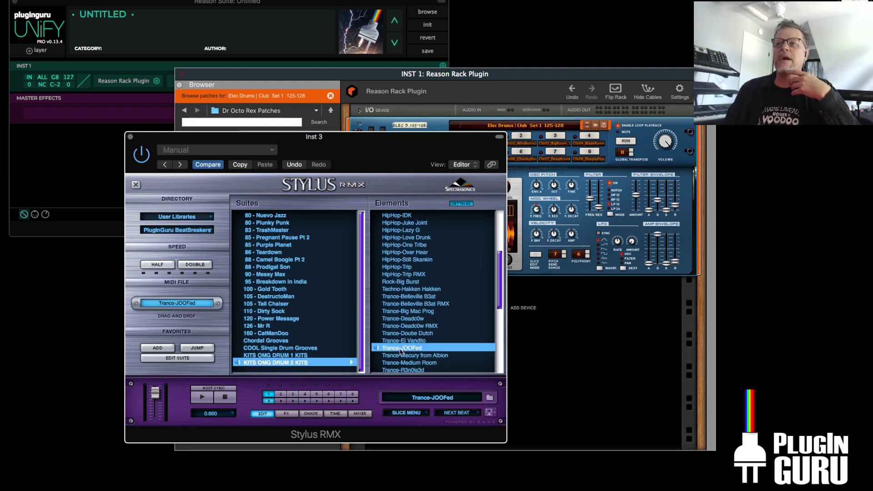
click(226, 398)
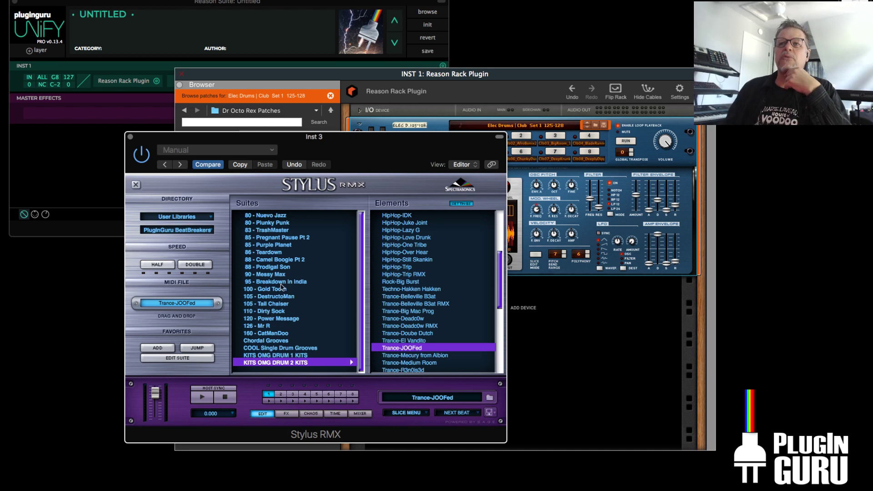
Audition Messy Max FMx from the 90 - Messy Max suite, stop it and close the Stylus RMX window
click(280, 275)
click(406, 217)
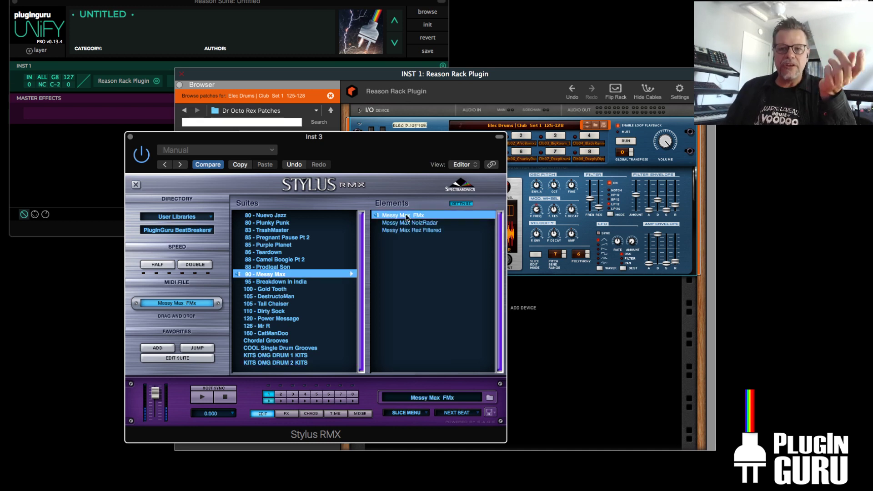
click(227, 400)
key(super+w)
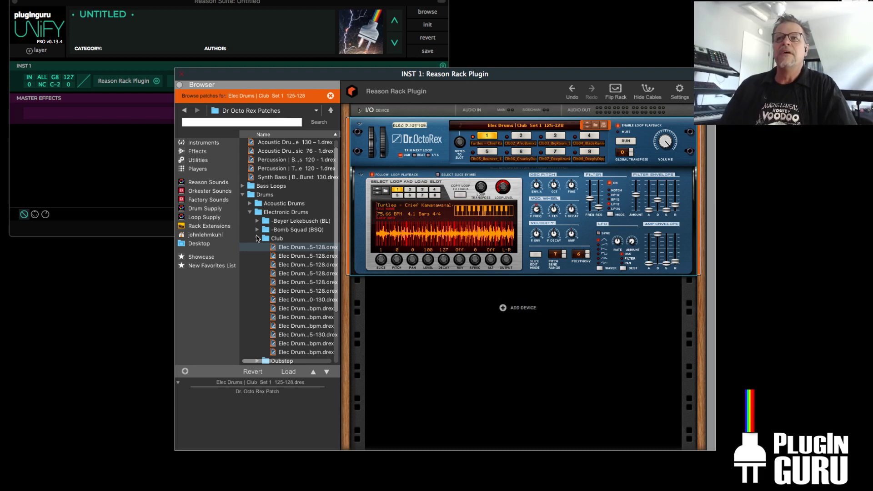
Load the Elec Drums | Club Set 8 127 bpm patch into Dr. OctoRex and run its loop
scroll(293, 326, down, 3)
click(290, 323)
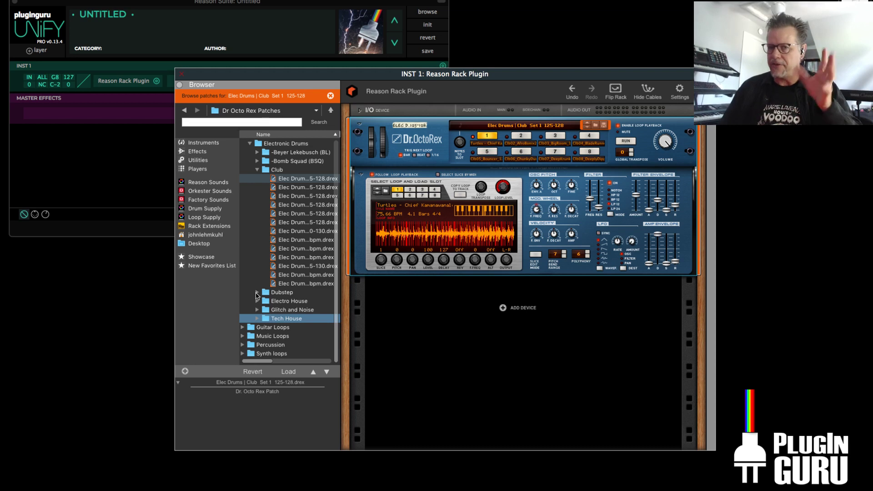
click(295, 247)
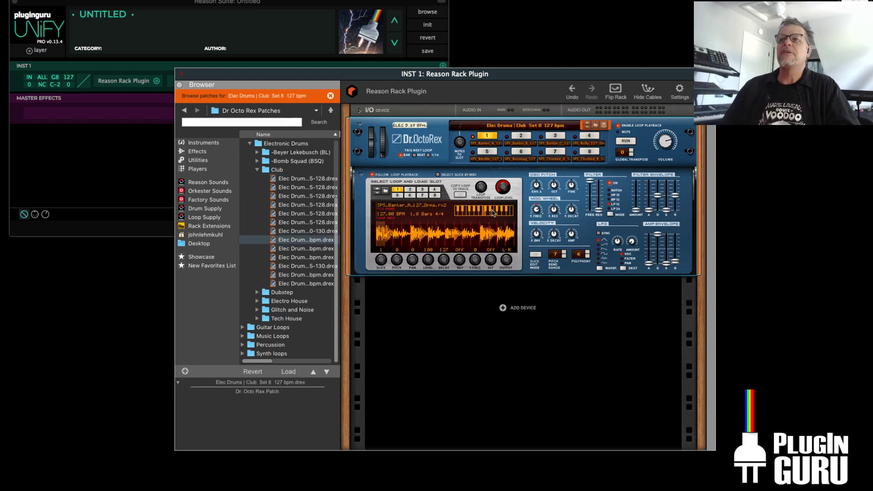
click(625, 141)
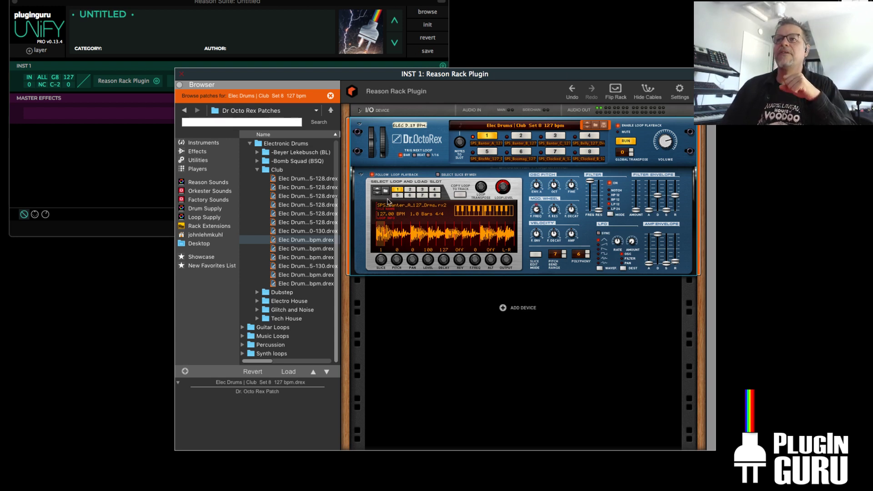
Add a second Dr. OctoRex below the first with the Acoustic Drums | College 130 - 1 patch, and stop the first device's loop
click(255, 169)
click(204, 142)
click(282, 210)
drag(291, 230, 501, 322)
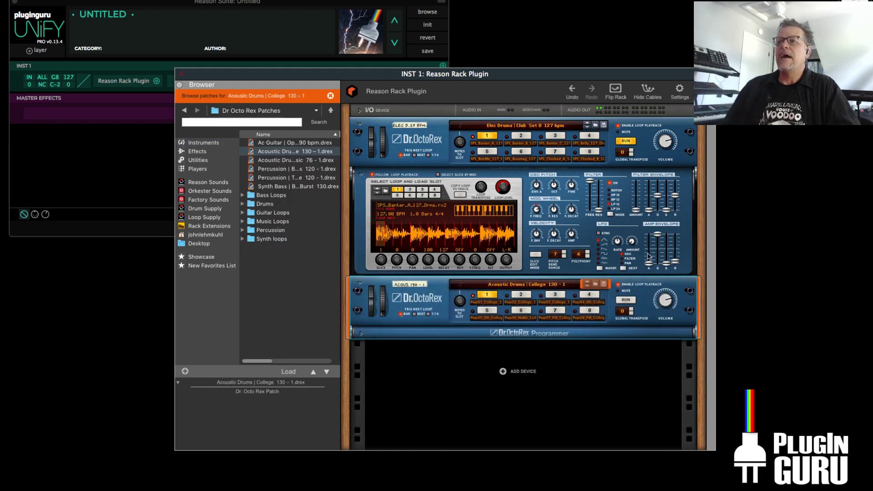
click(627, 141)
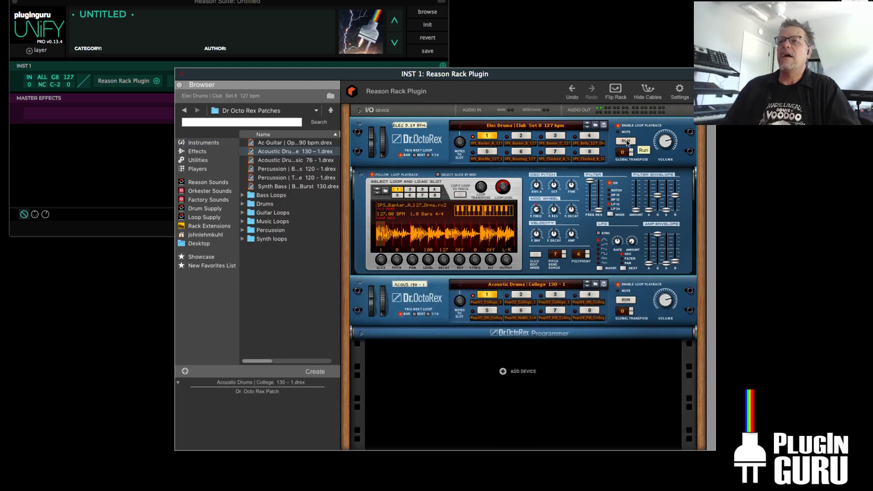
Run and stop the loop of the second Dr. OctoRex, and delete that device from the rack
click(627, 299)
click(626, 300)
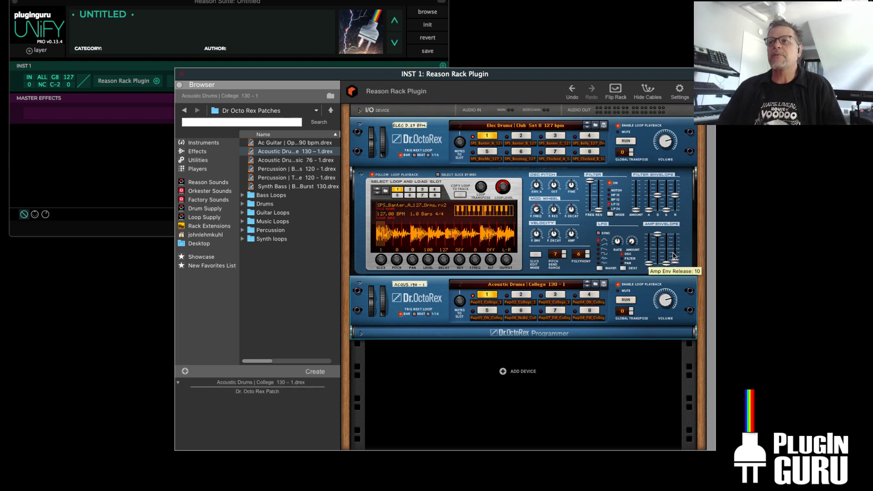
right_click(650, 290)
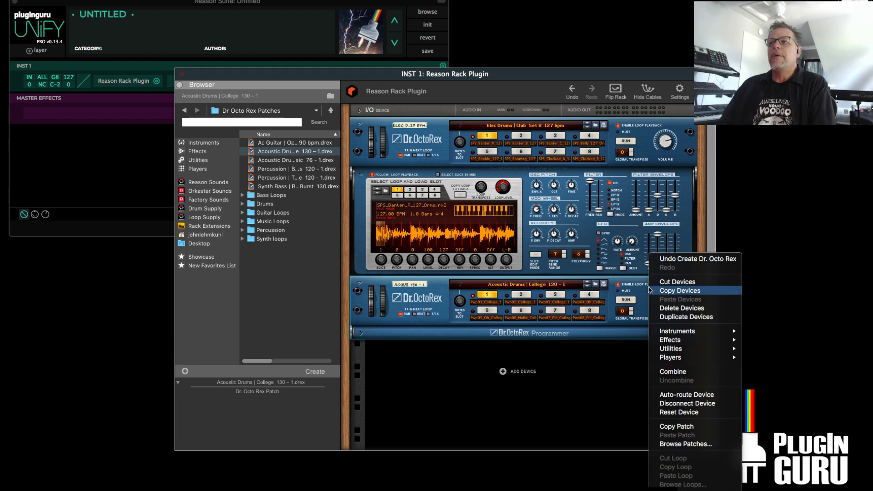
click(681, 309)
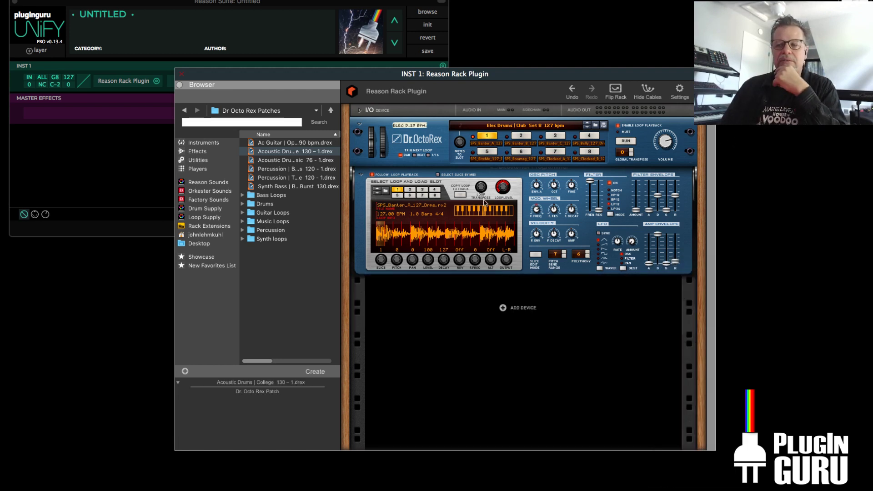
Replace the Dr. OctoRex with a Redrum Drum Computer and try Glitch Kit 1 and Glitch Kit 4 in it
click(203, 143)
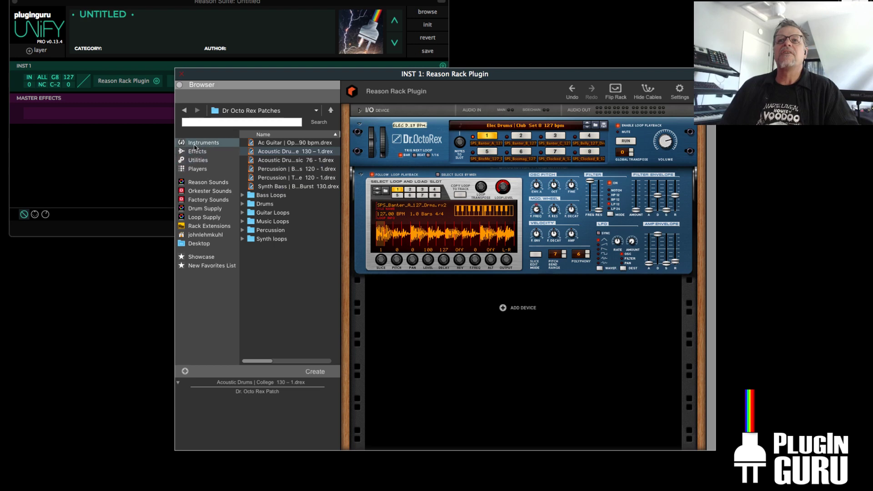
drag(289, 195, 517, 183)
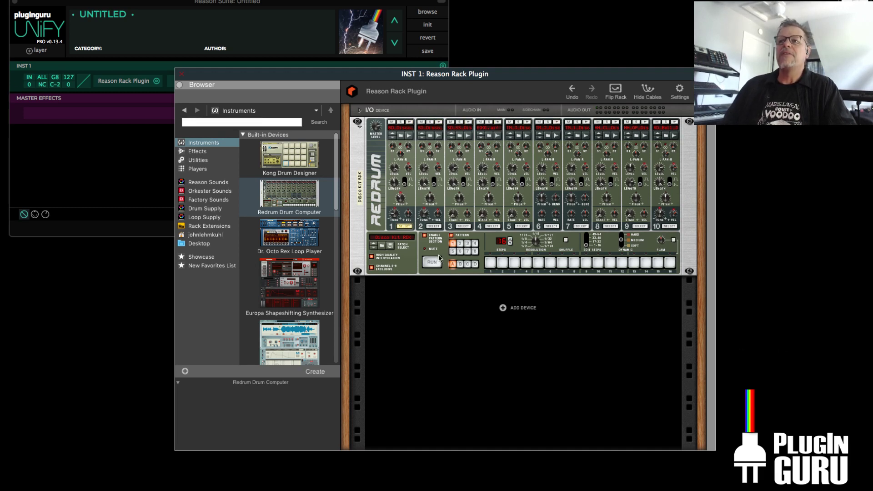
click(382, 249)
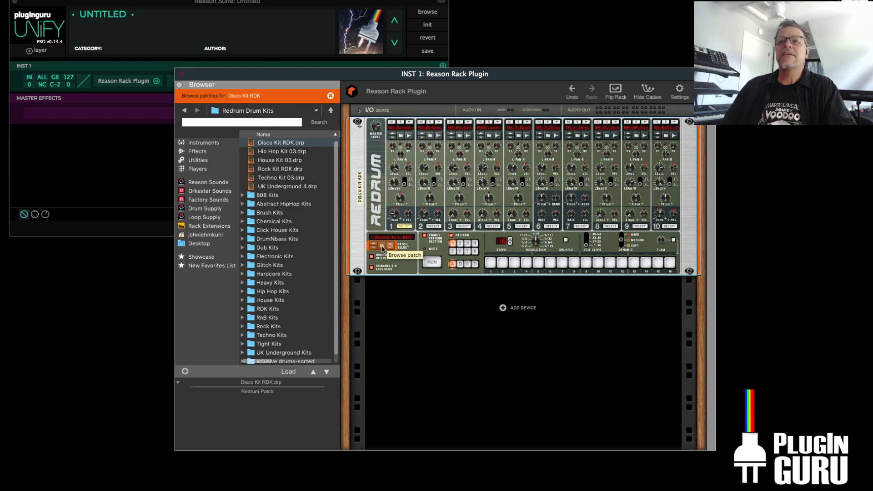
click(282, 253)
click(246, 267)
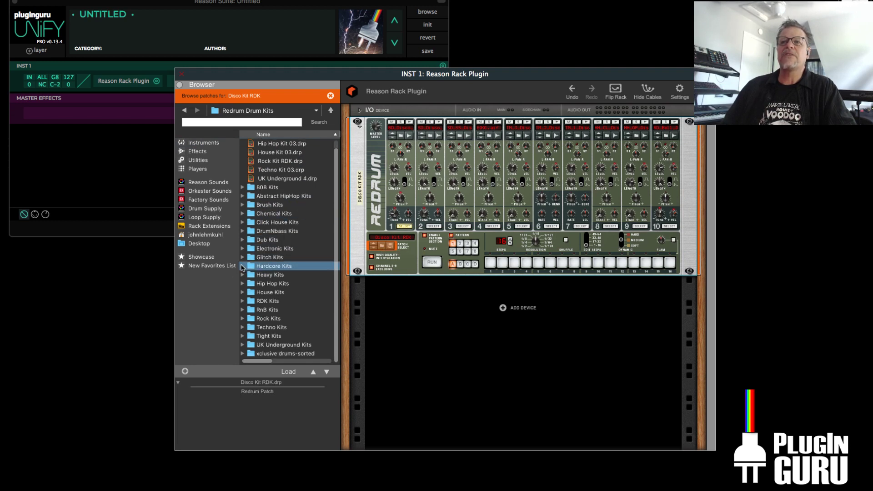
click(244, 260)
click(242, 259)
click(275, 266)
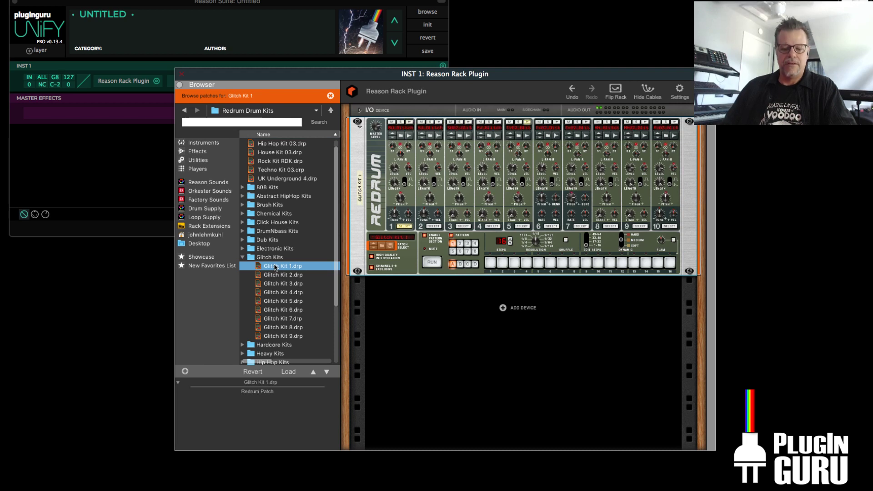
click(285, 301)
click(286, 293)
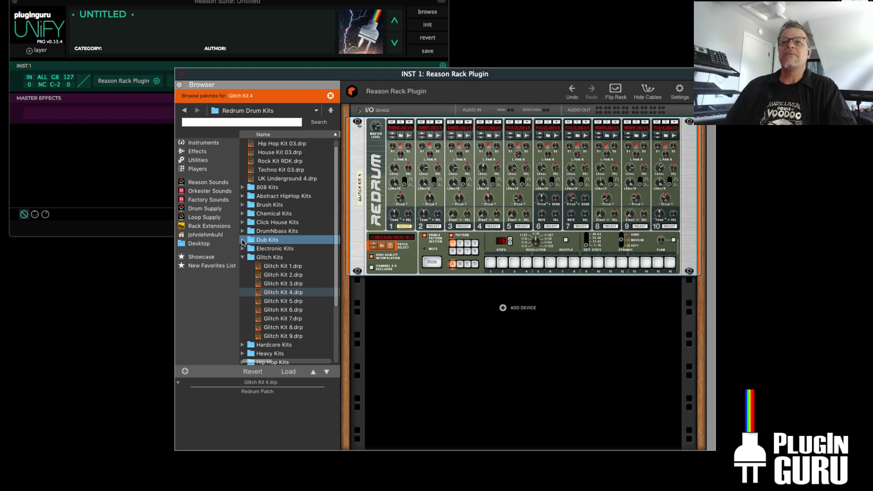
Load Dub Kit 01 from the Dub Kits folder and Dublab BrushKit1 from the Brush Kits folder into Redrum
click(243, 240)
click(265, 248)
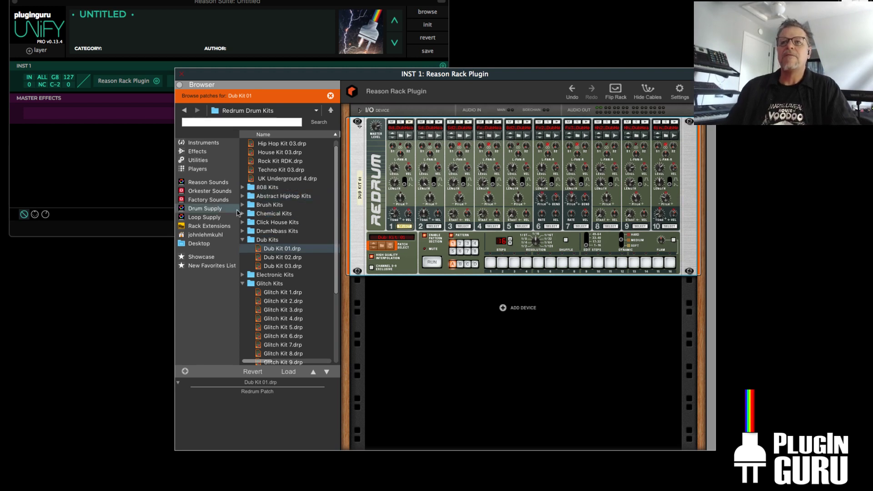
click(242, 204)
click(275, 214)
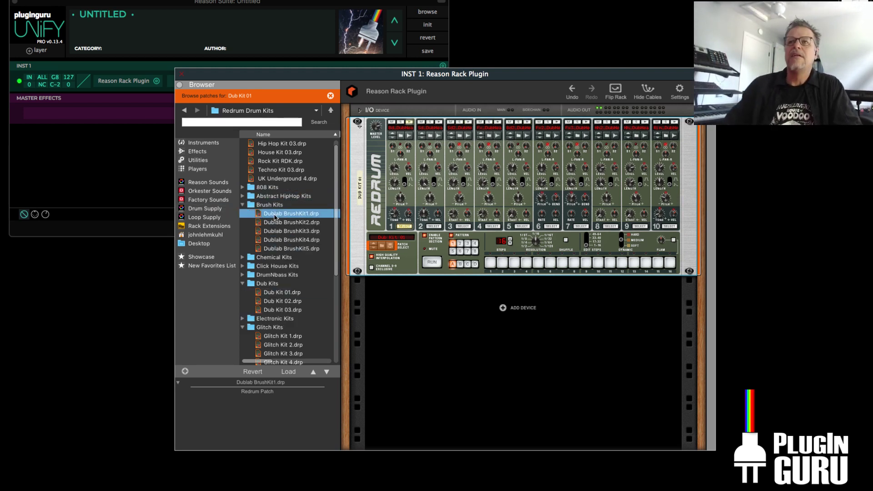
double_click(279, 213)
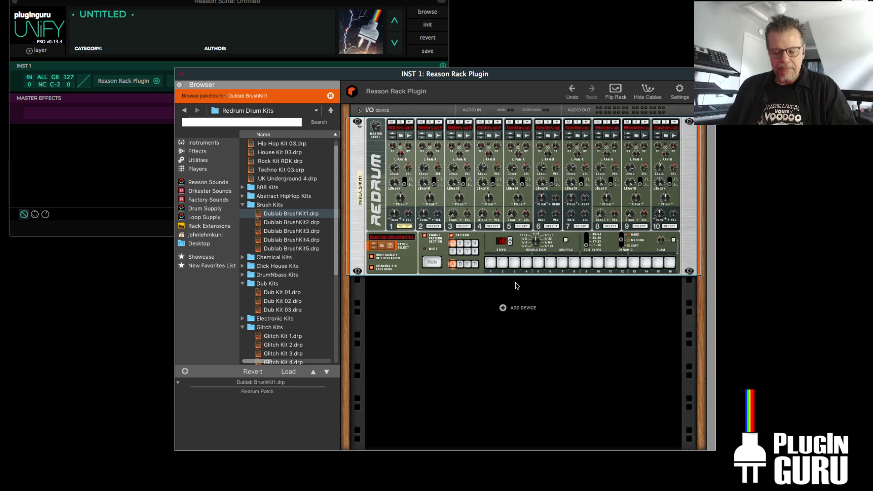
key(super+Tab)
key(super+Tab)
key(Escape)
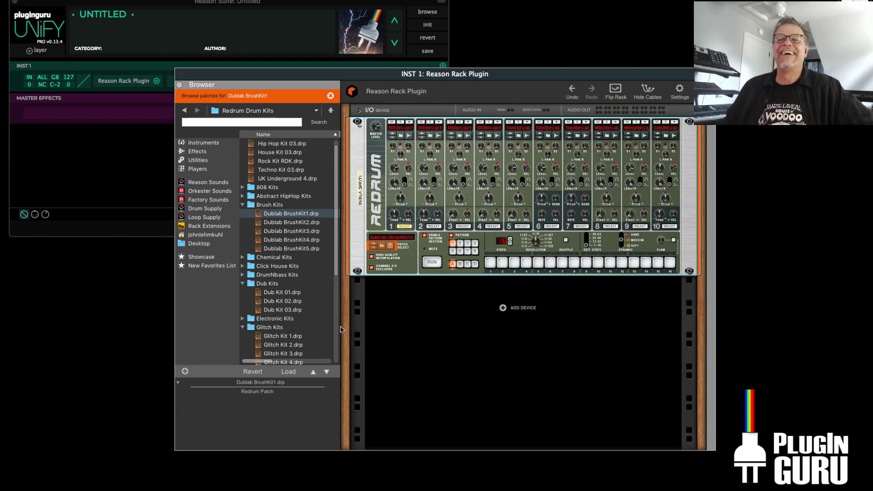
Collapse the Glitch Kits folder and replace Redrum with the Dr. Octo Rex Loop Player from the built-in instruments
click(243, 327)
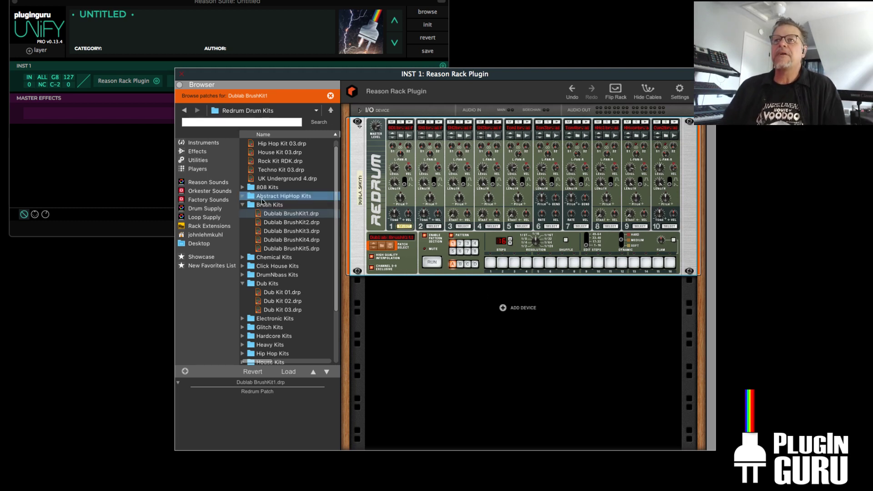
click(203, 143)
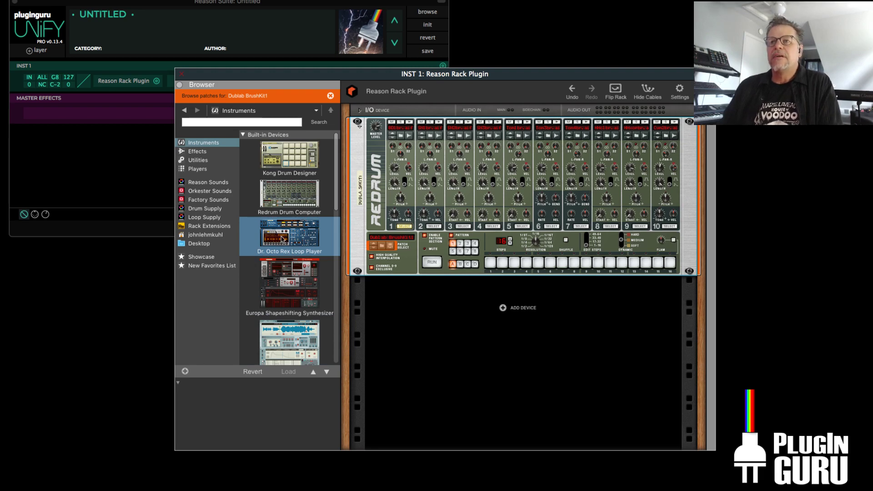
drag(282, 238, 516, 200)
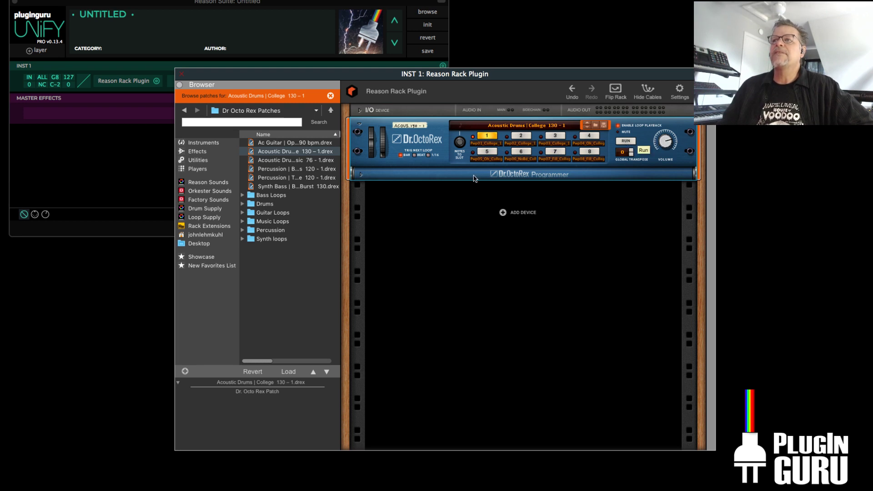
Expand the Dr. OctoRex Programmer, and run and stop the Acoustic Drums | College 130 - 1 loop
click(361, 174)
click(627, 145)
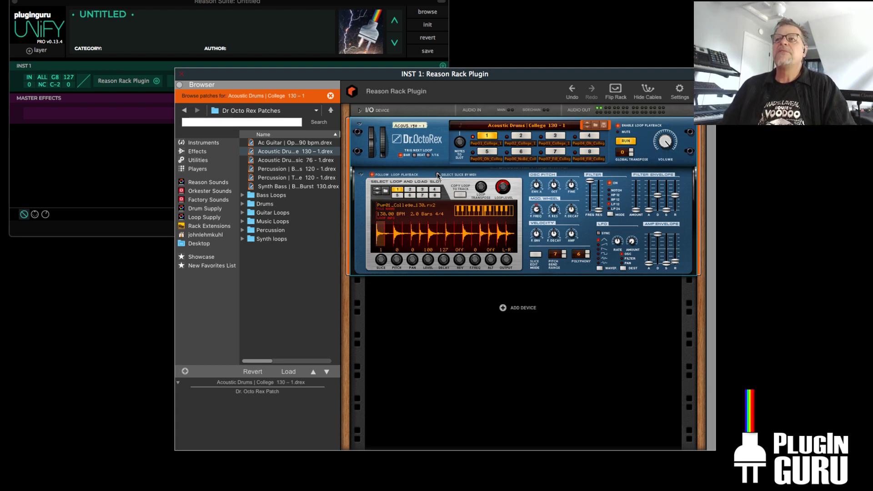
click(626, 143)
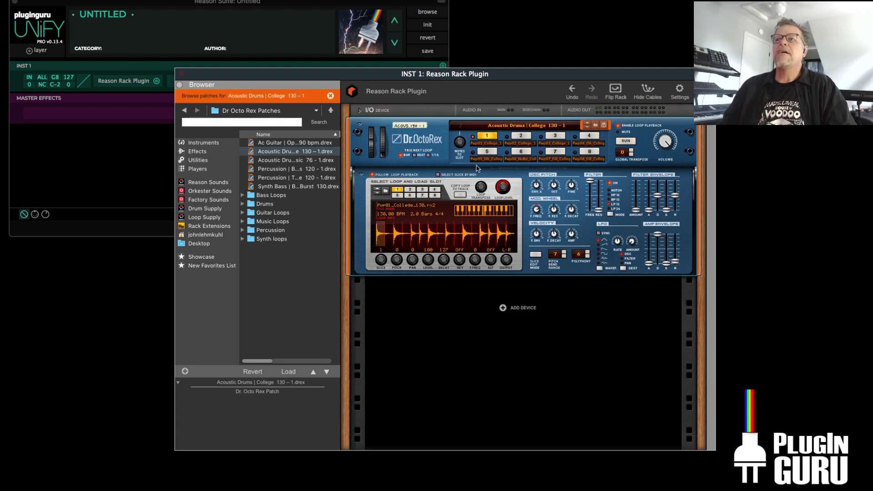
Set slice 3's pitch to 9 with Select Slice by MIDI enabled, and run the loop
click(438, 175)
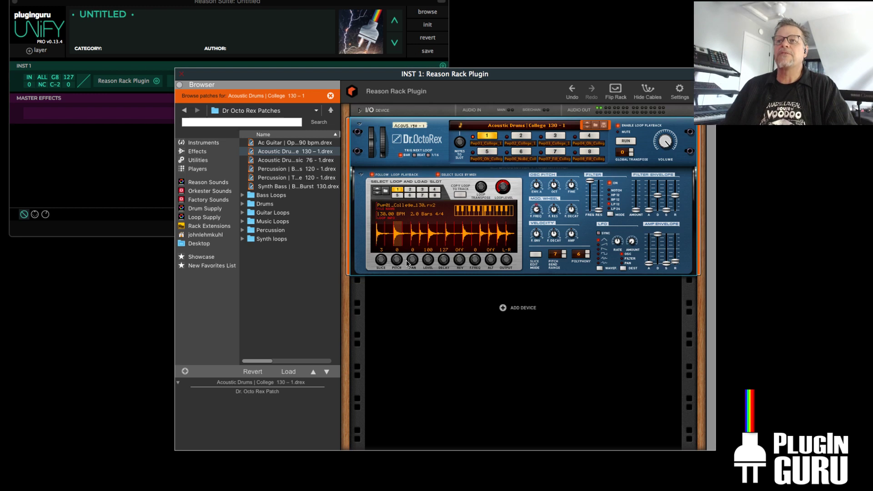
drag(400, 262, 400, 257)
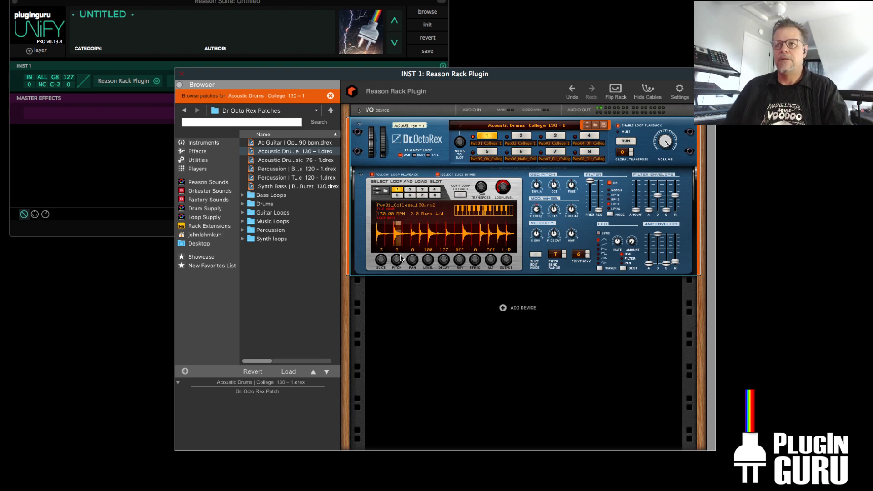
click(629, 143)
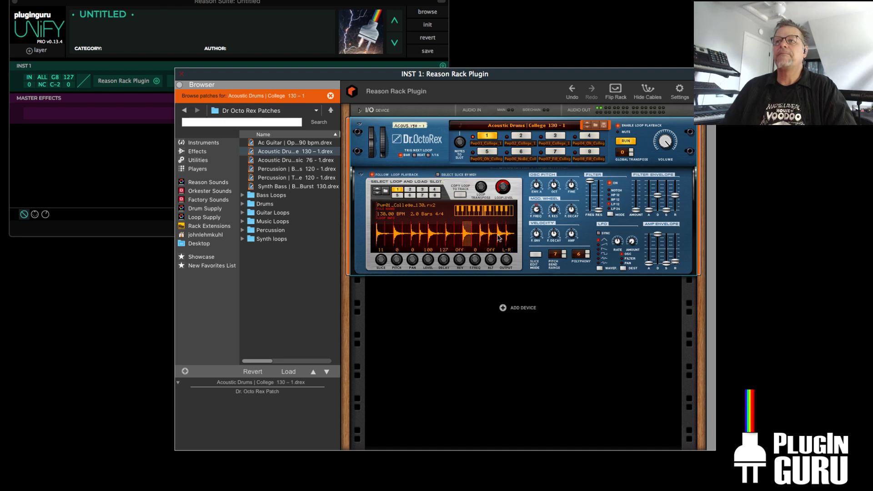
Lower the pitch of slice 15, and set the pitch of slice 9 to 22 and of slice 11 to 19
click(498, 239)
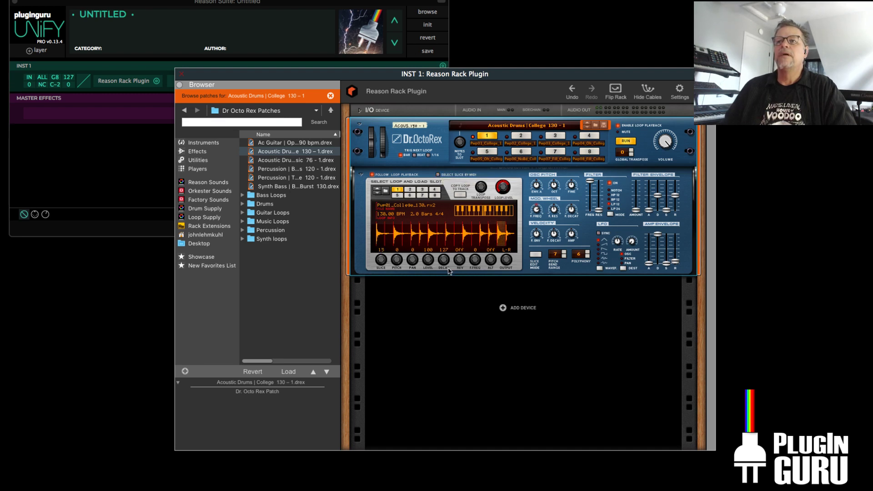
drag(397, 260, 402, 278)
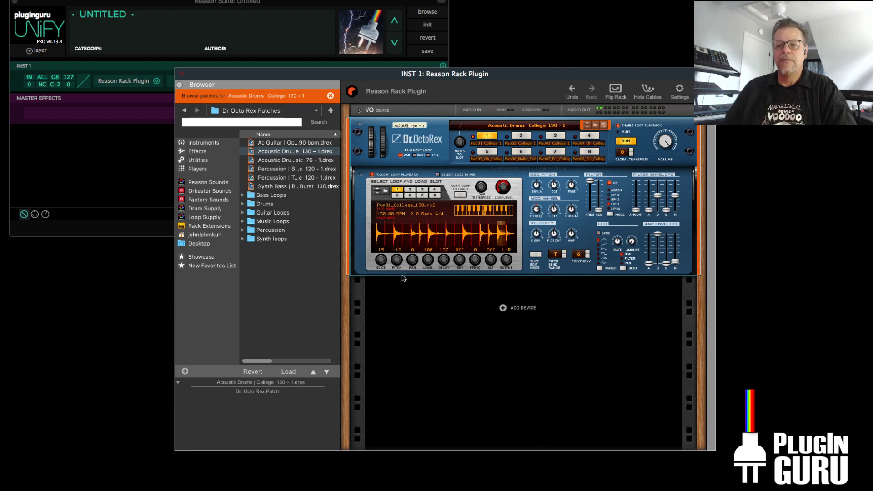
click(449, 239)
drag(397, 260, 402, 240)
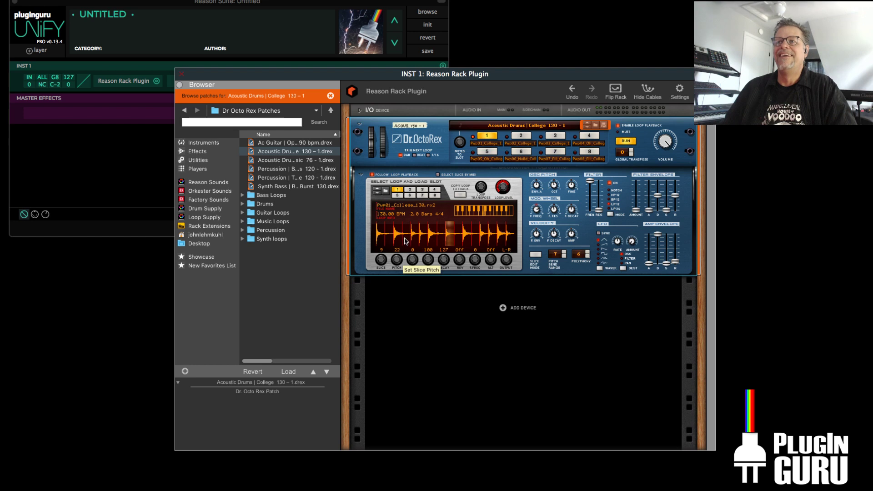
click(465, 238)
drag(399, 260, 405, 247)
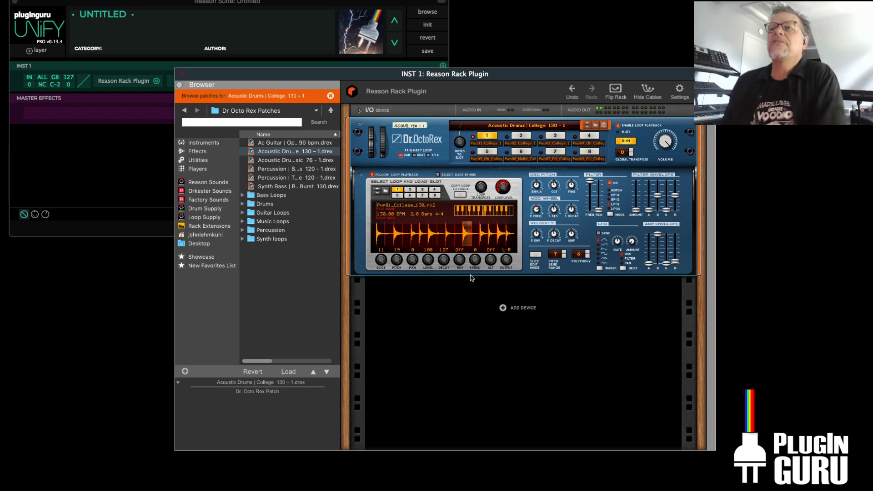
Turn on reverse for slice 11 and set slice 3's filter frequency offset to -49
click(459, 261)
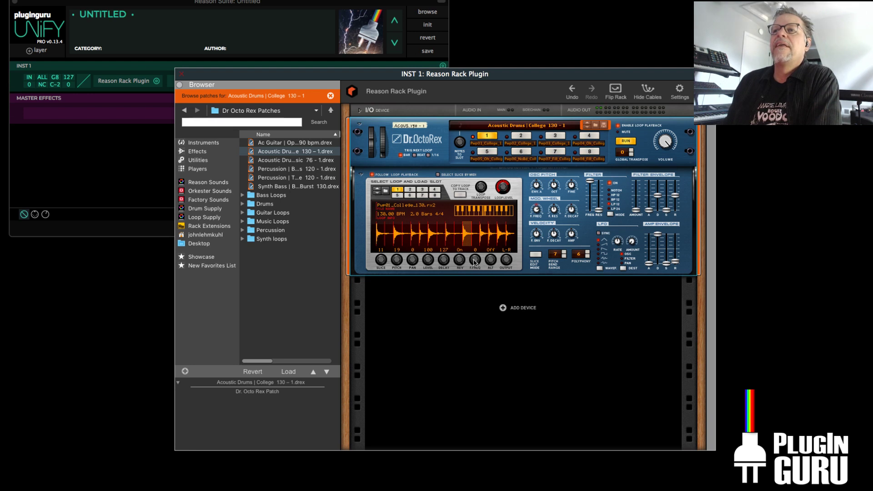
click(397, 237)
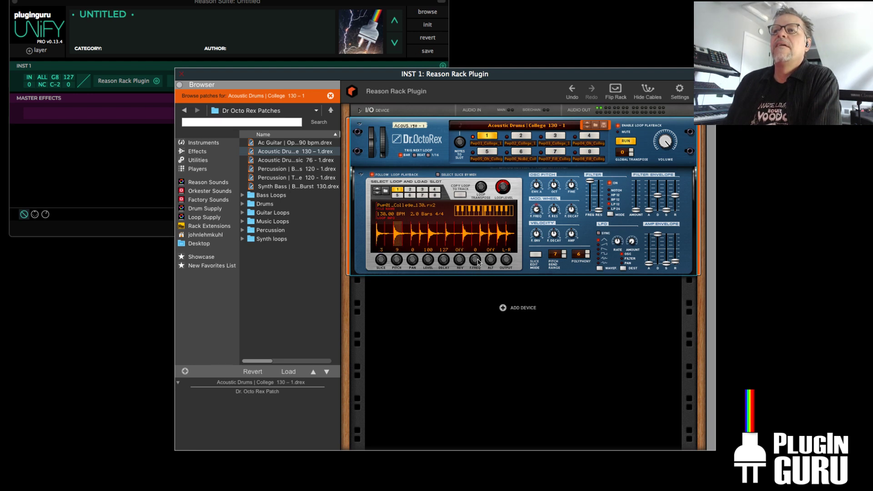
drag(477, 242, 481, 322)
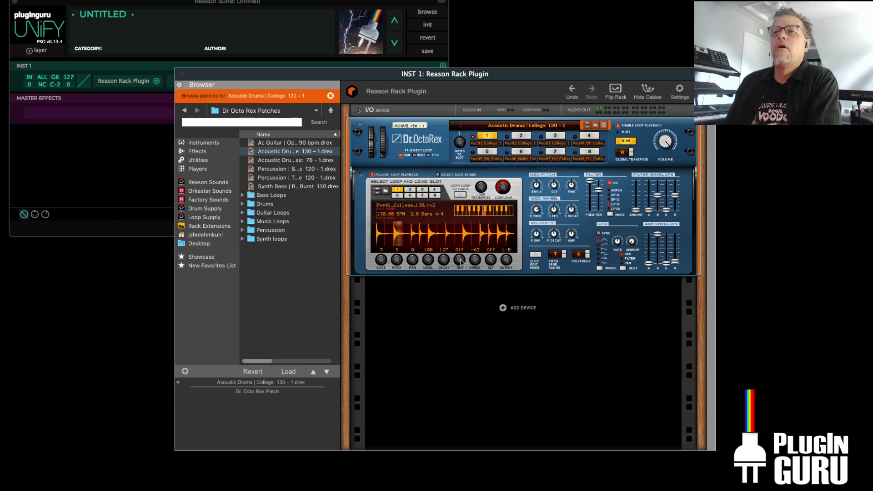
drag(477, 262, 487, 253)
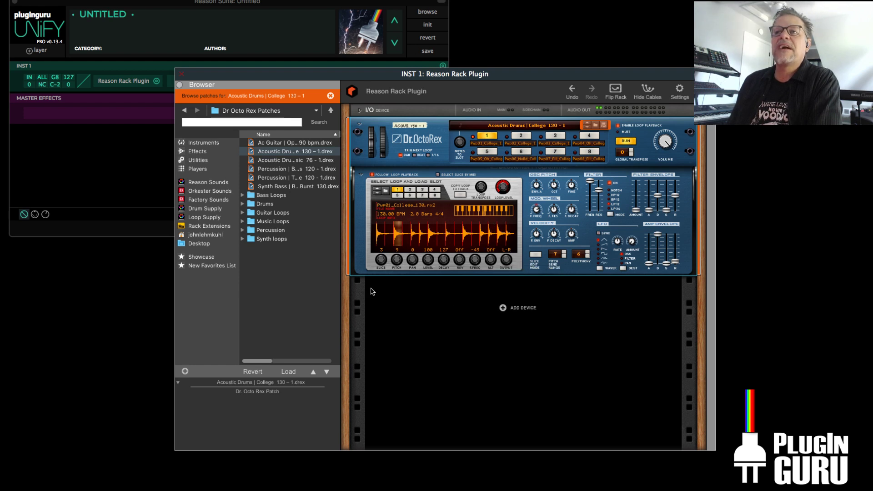
Select slice 15 in the loop and stop playback
drag(381, 262, 390, 219)
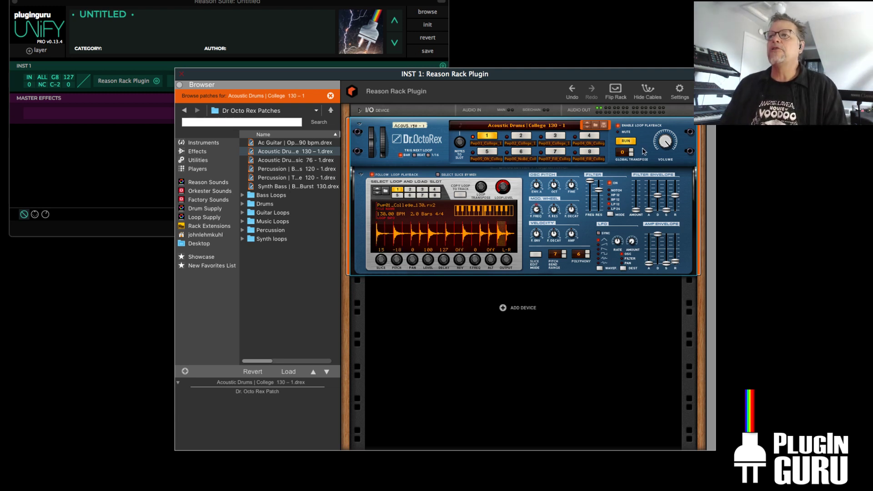
click(627, 142)
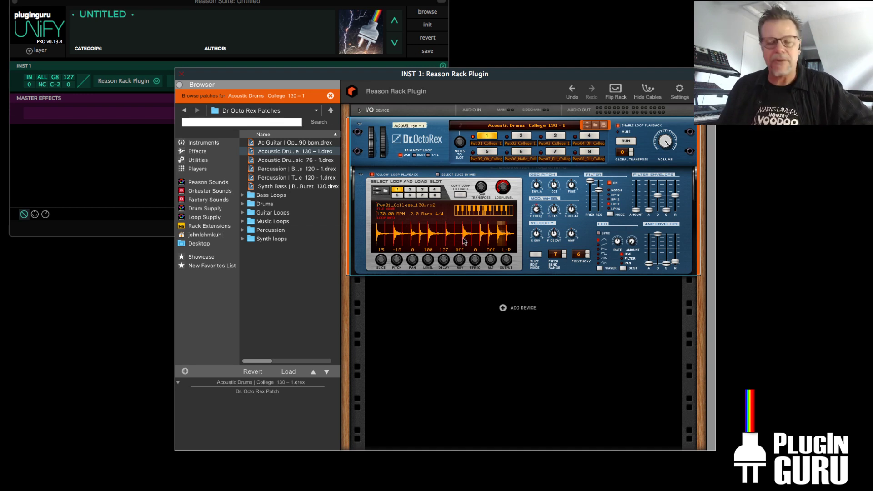
Run the loop and set the LFO rate to 22, the filter frequency to 58 and the LFO amount to 42
click(626, 142)
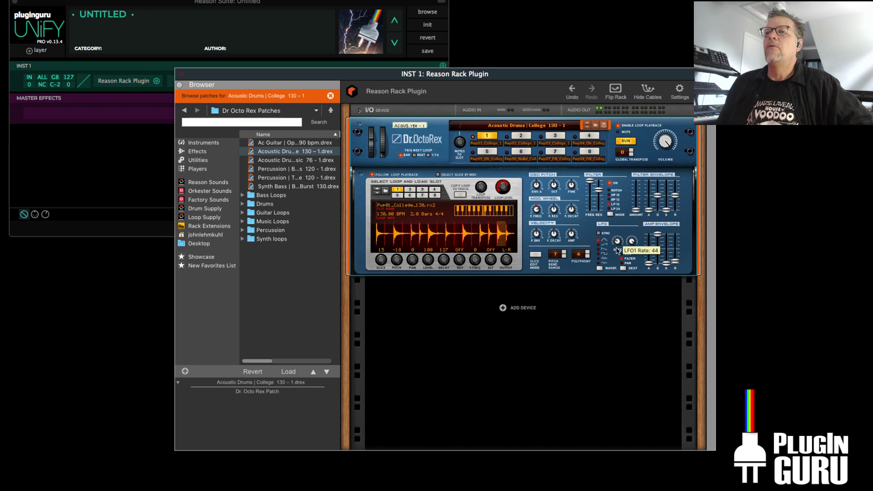
drag(616, 252, 617, 255)
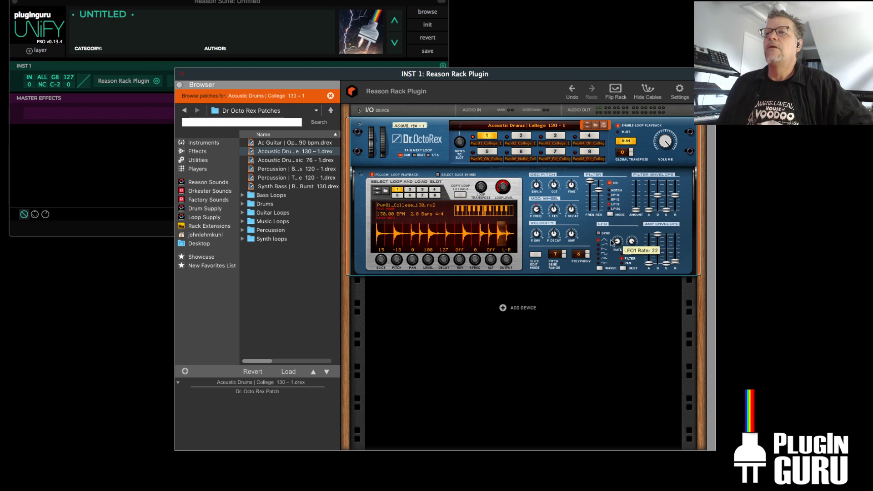
drag(589, 181, 588, 201)
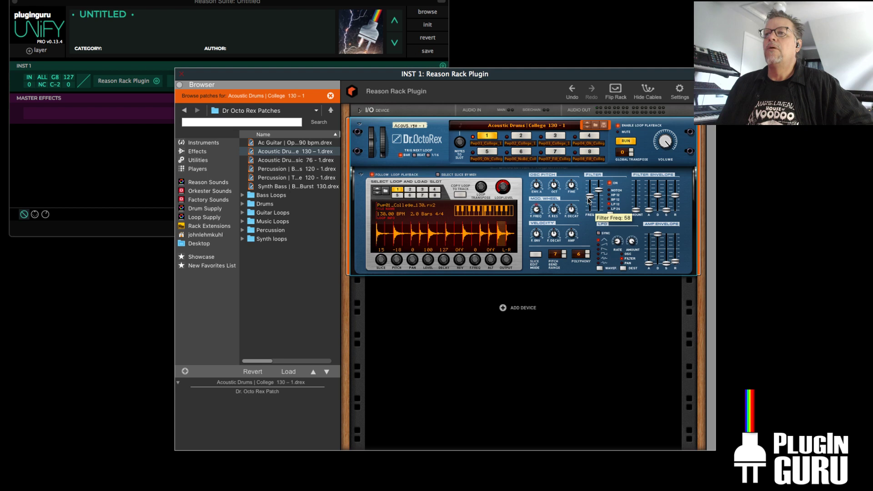
drag(631, 242, 629, 259)
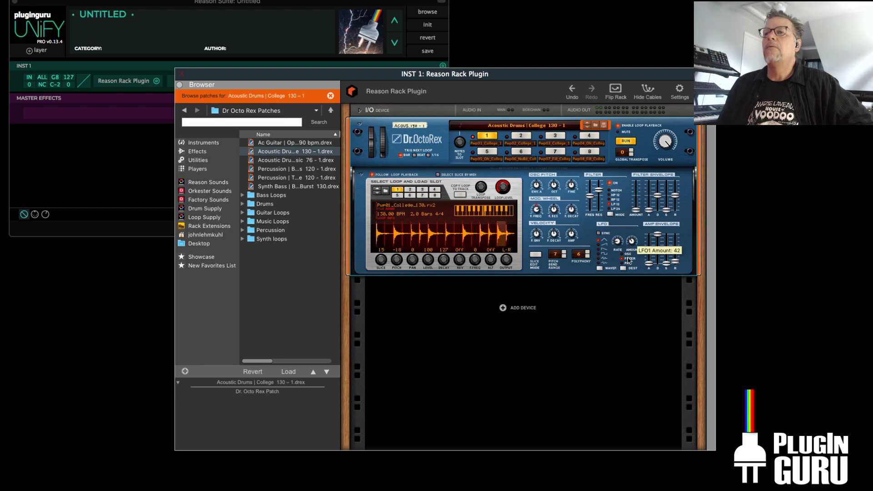
Fine-tune Dr. OctoRex's filter frequency and add The Echo effect below it, adjusting its output mix
drag(589, 197, 590, 196)
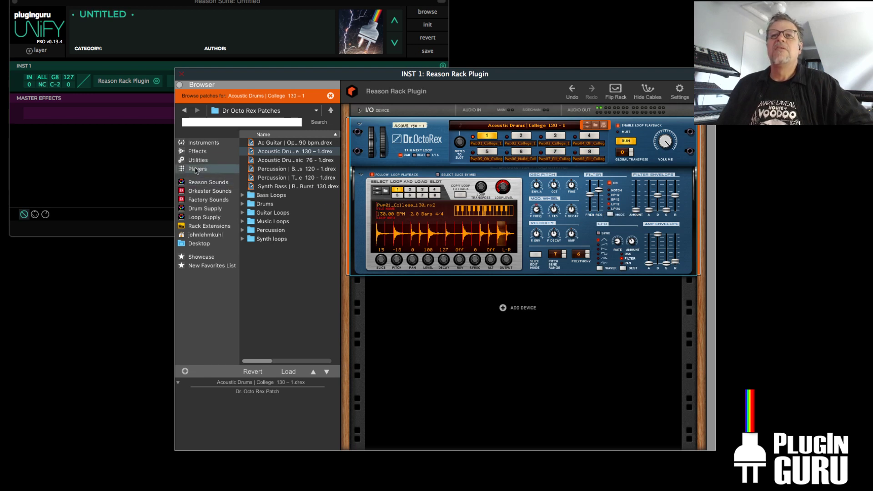
click(197, 151)
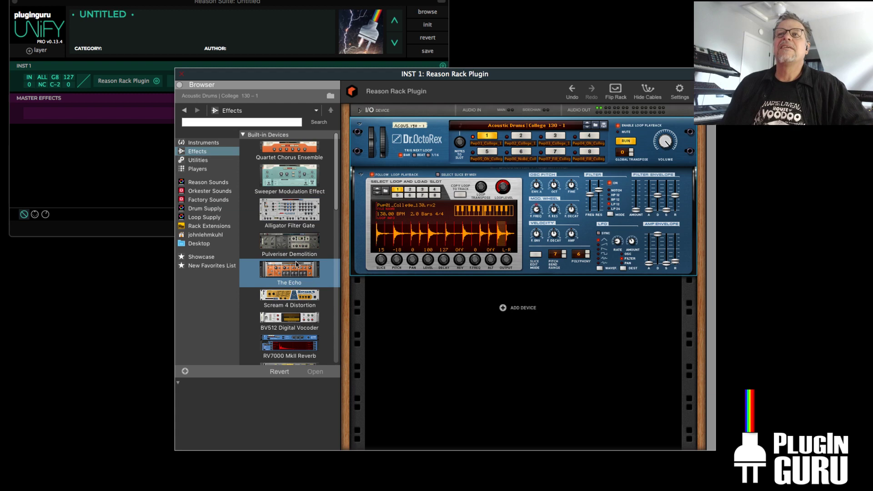
scroll(294, 242, down, 1)
scroll(294, 242, down, 3)
drag(295, 242, 517, 262)
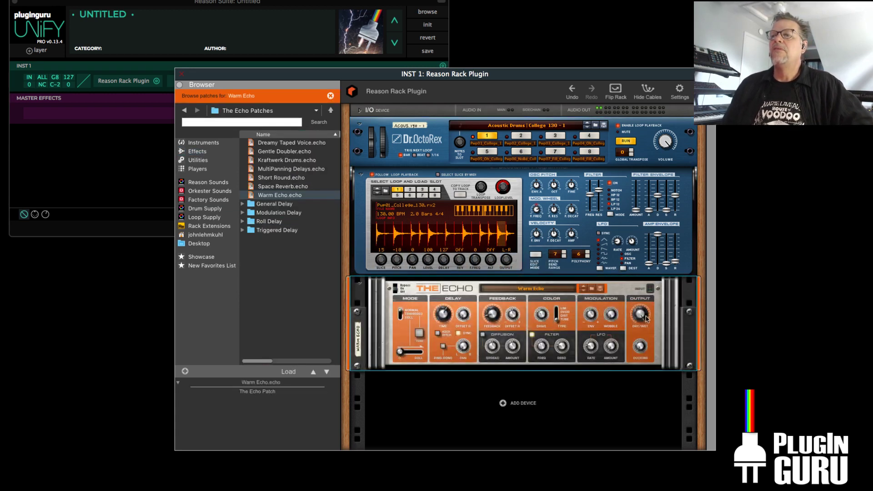
drag(638, 344, 639, 342)
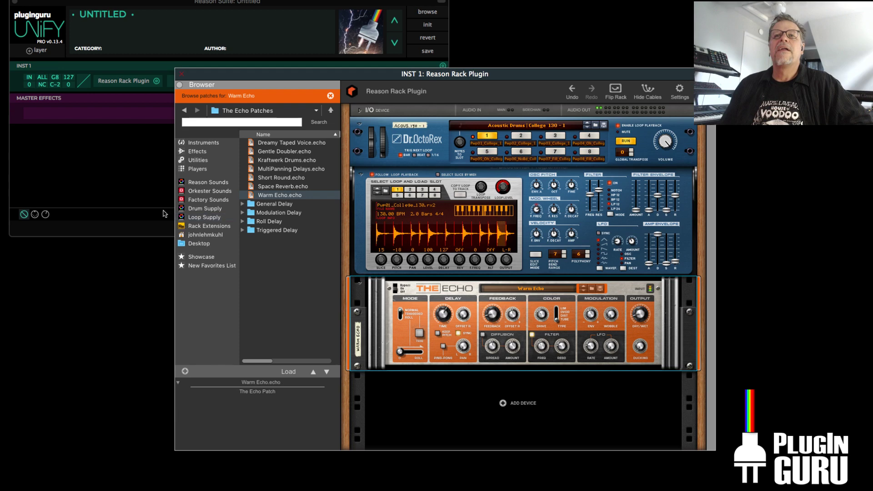
Add an RV7000 MkII Reverb below The Echo and adjust its dry/wet mix
click(203, 155)
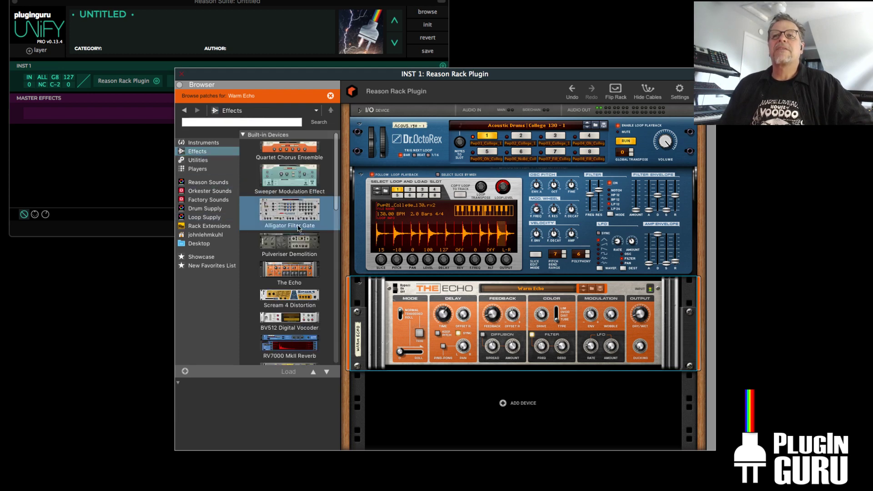
drag(289, 345, 541, 369)
mouse_move(629, 402)
drag(629, 402, 632, 415)
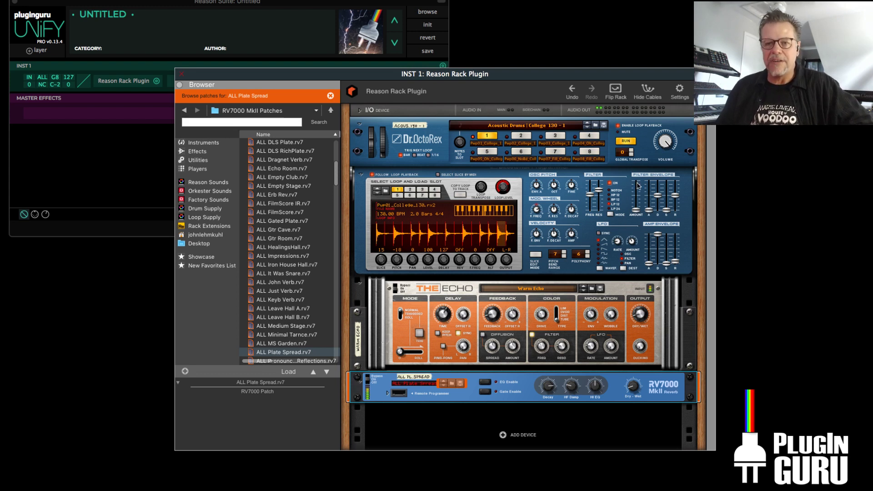
Set Dr. OctoRex's filter resonance to 51 and raise its filter frequency
click(596, 198)
drag(589, 194, 589, 188)
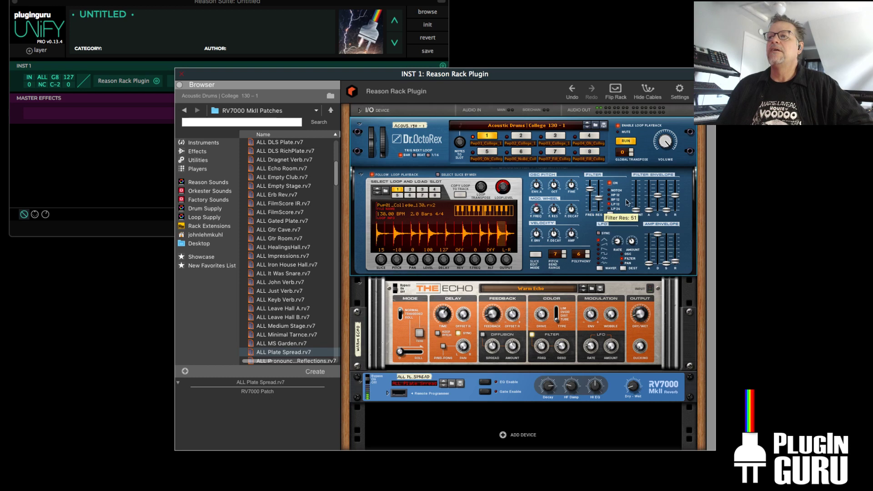
Set Dr. OctoRex's filter frequency to 40 and filter envelope decay to 16, lower the envelope amount, and stop the loop
drag(635, 209, 587, 204)
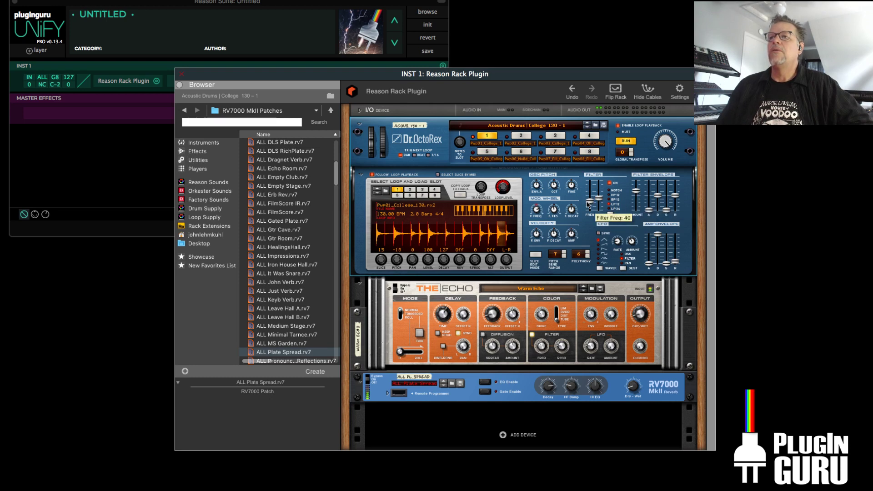
drag(656, 195, 655, 205)
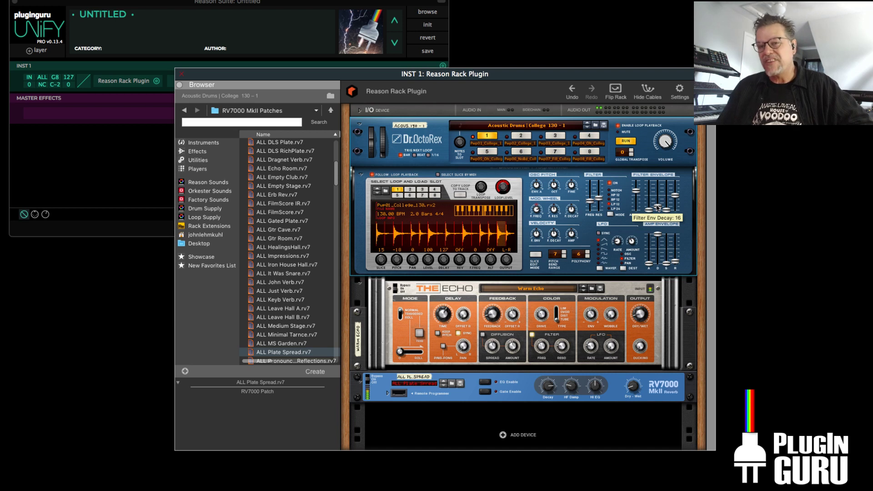
drag(636, 192, 636, 197)
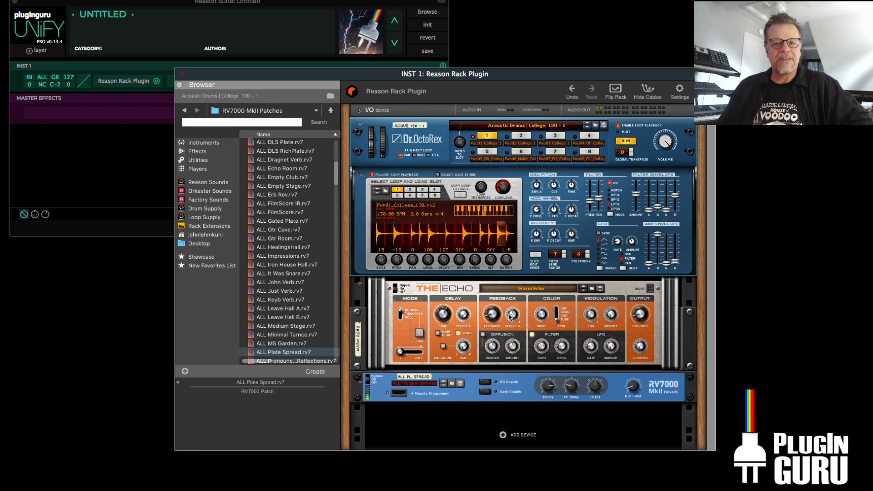
click(296, 142)
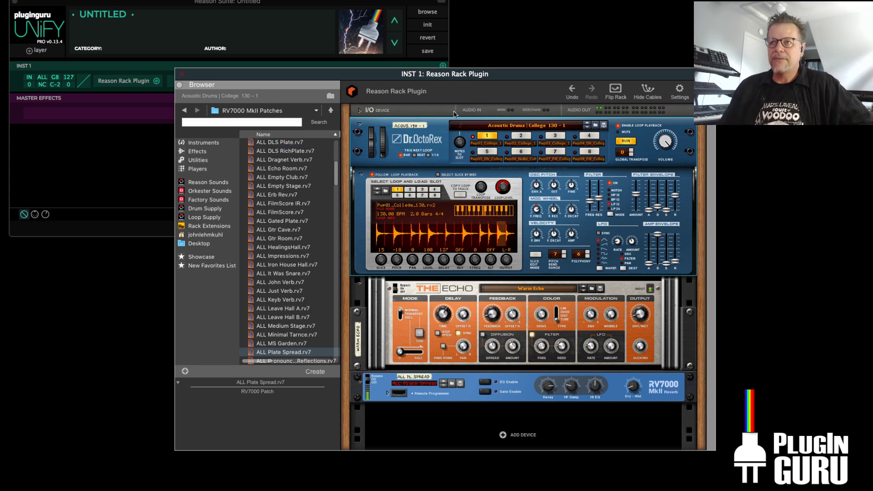
click(626, 141)
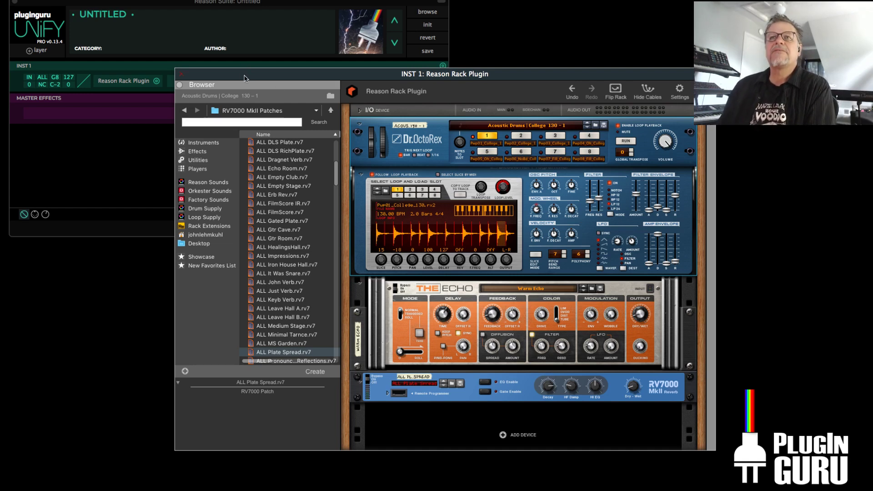
Close the Reason Rack Plugin and Unify windows, and hide the plug-in header above Omnisphere
drag(245, 78, 196, 66)
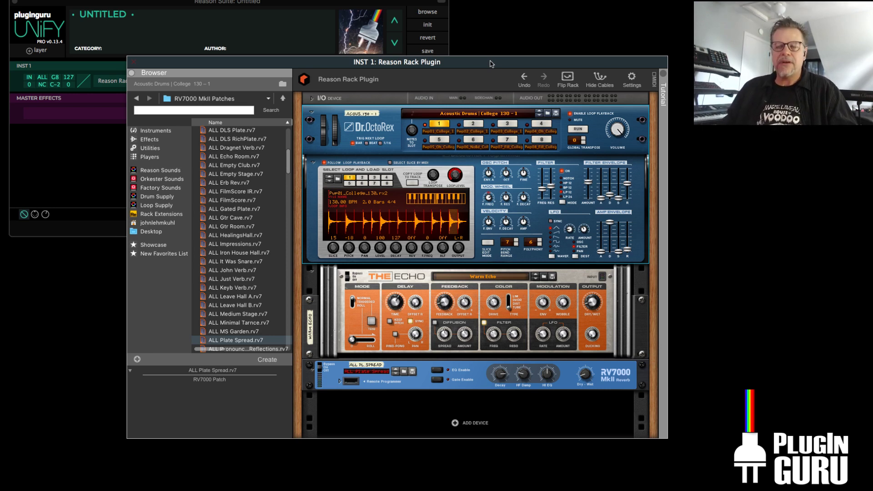
click(134, 62)
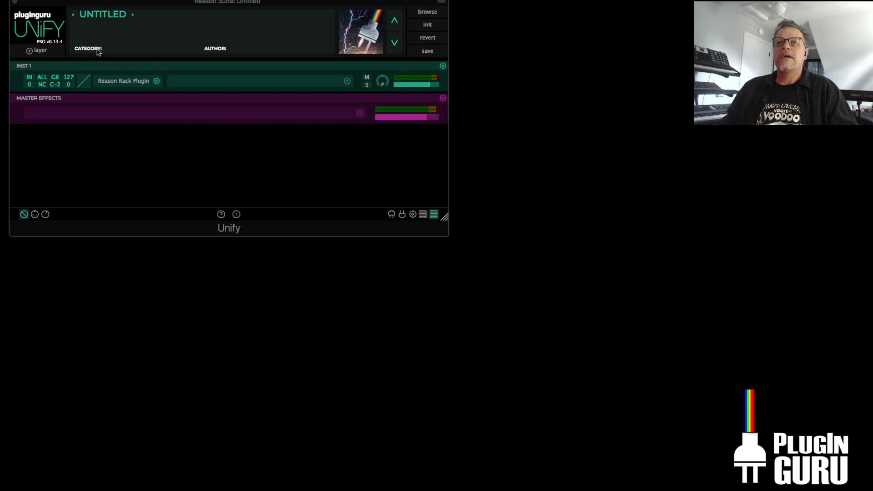
click(14, 2)
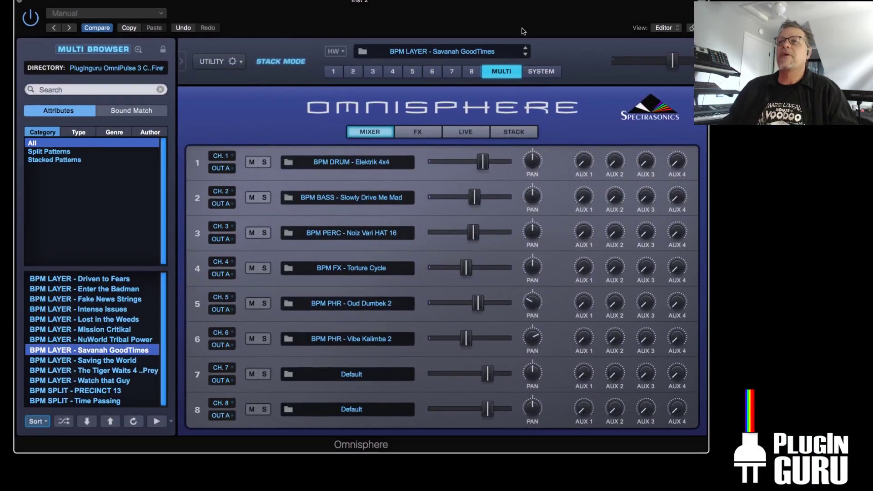
click(701, 1)
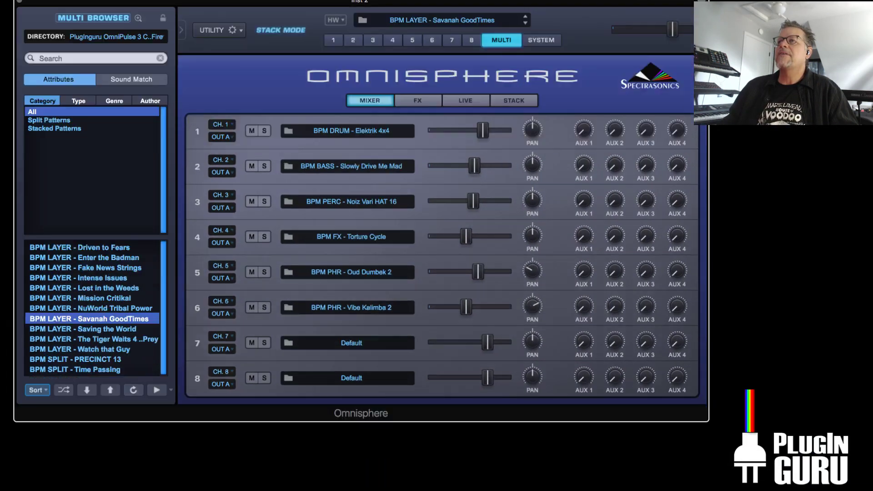
drag(673, 4, 666, 3)
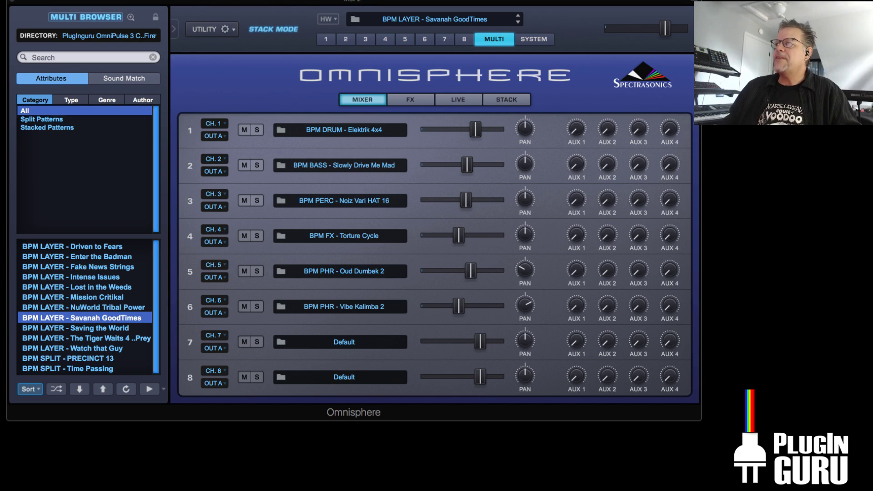
Bring the Turtles - Chief Kamanawanalea.rx2 loop window into view to examine its slices, and close it
drag(872, 48, 479, 74)
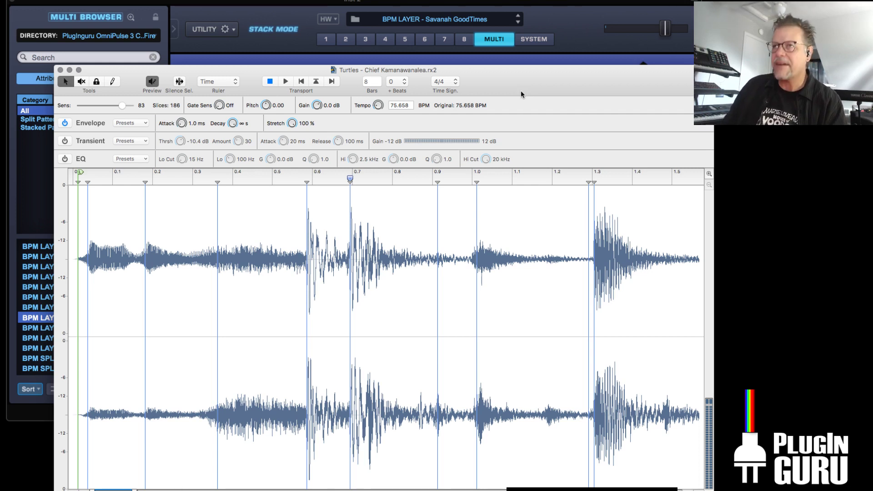
key(super+w)
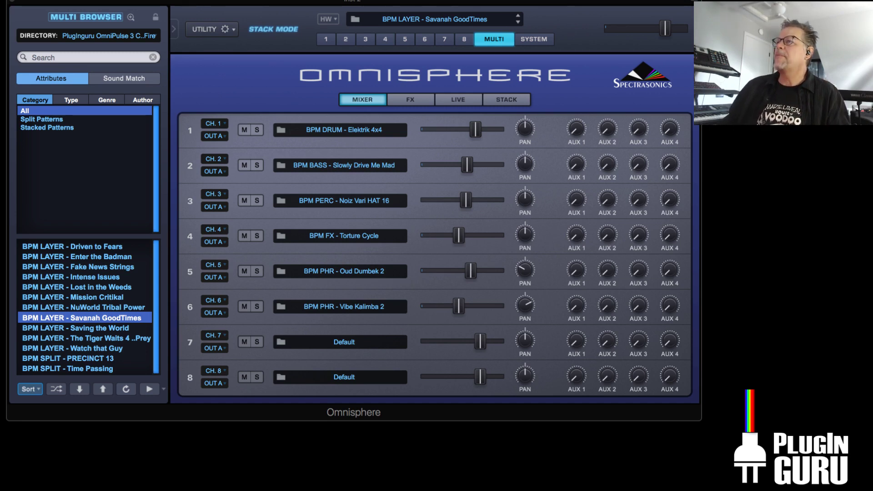
key(Escape)
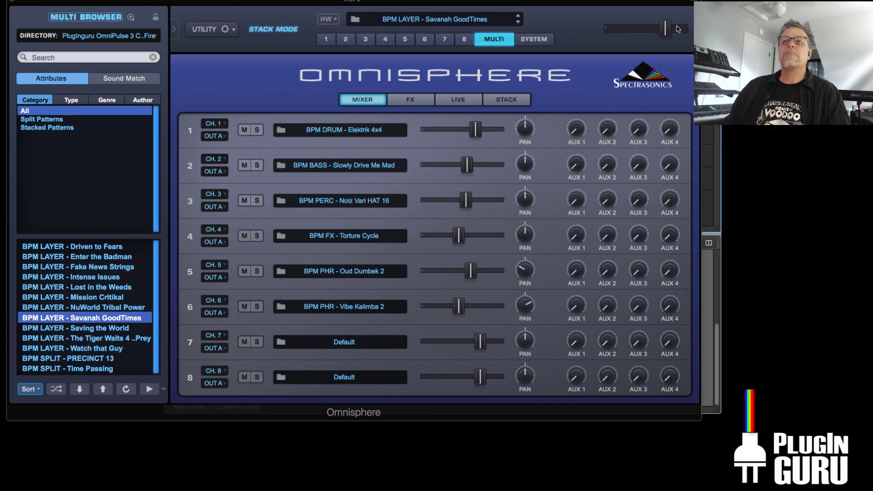
Close the Omnisphere window, reposition the main Logic project window, and enlarge it
click(564, 6)
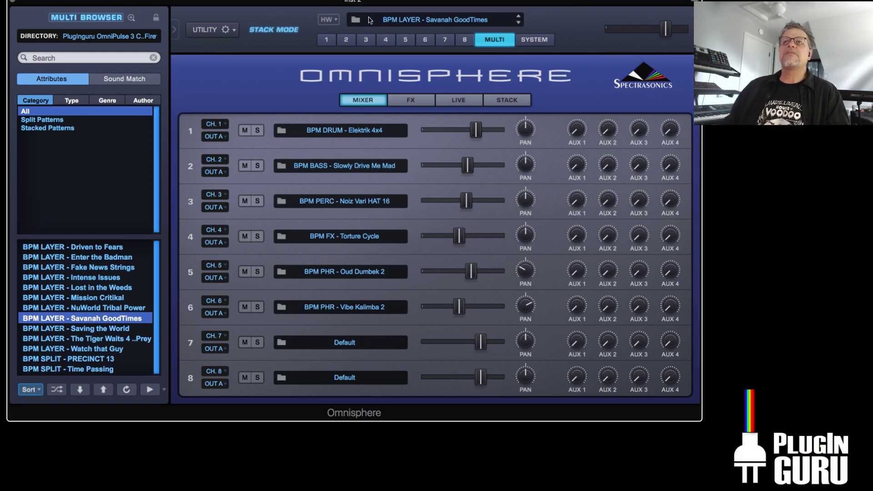
click(12, 1)
drag(197, 3, 101, 0)
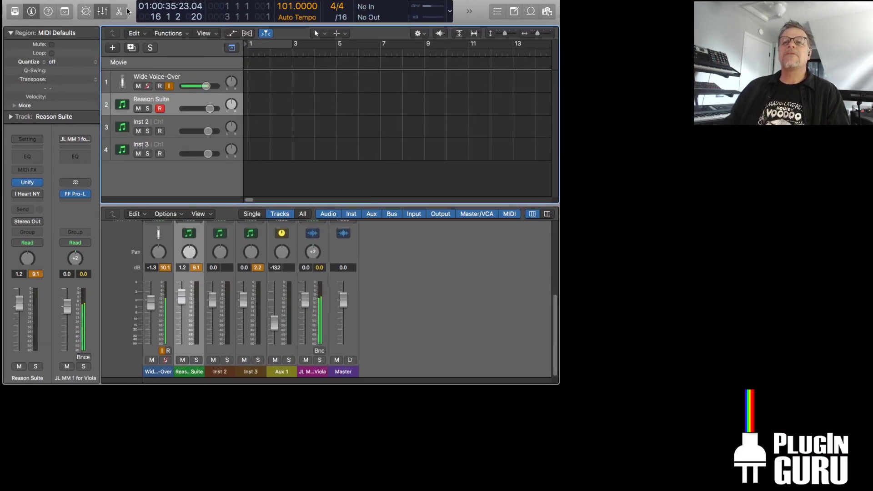
drag(555, 380, 722, 482)
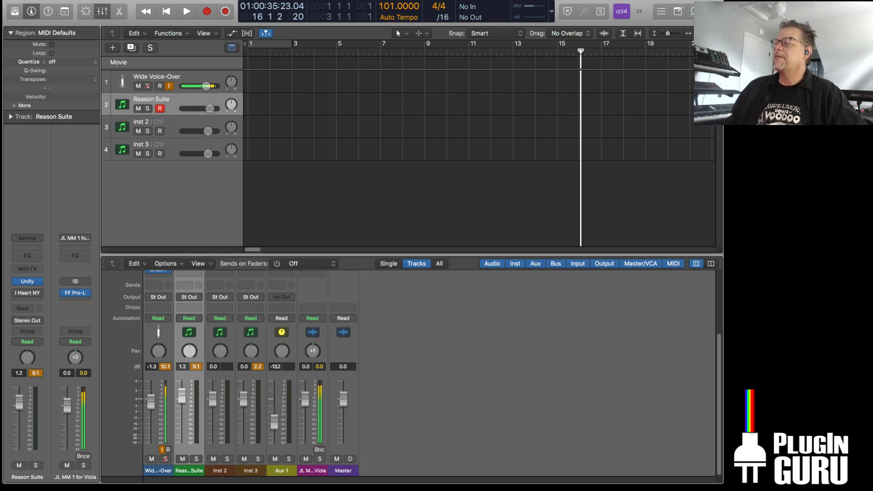
Add the OUTP A audio file on a new track at bar 1 and play it with the Reason Suite track muted
drag(203, 181, 370, 197)
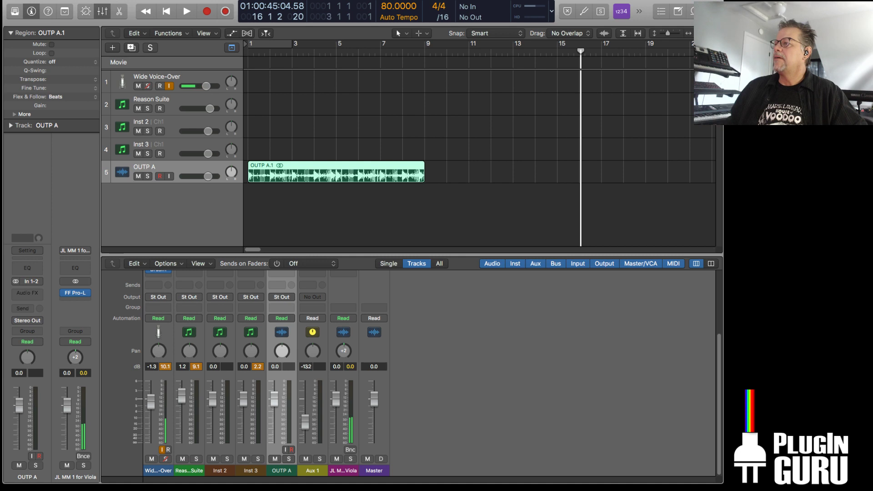
click(346, 211)
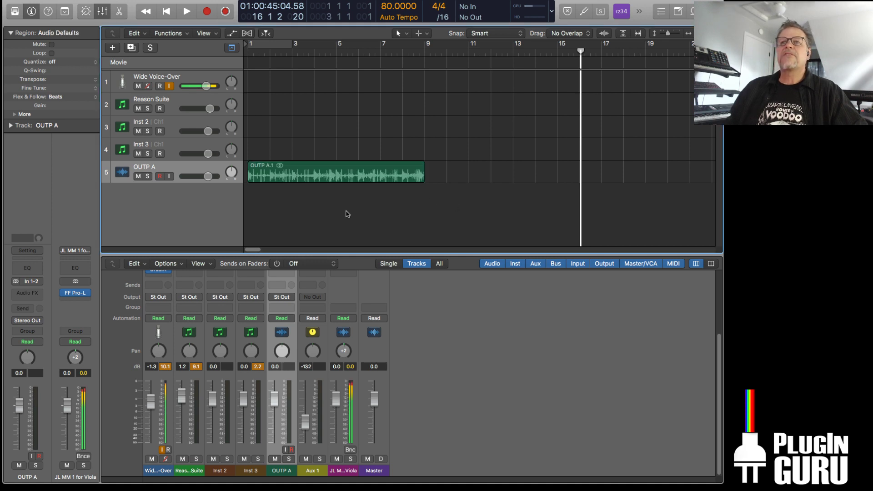
key(Return)
key(space)
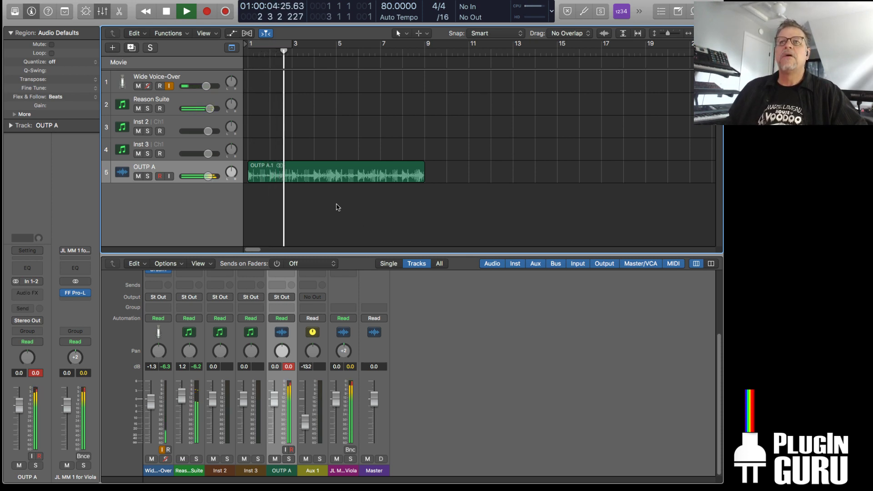
click(138, 108)
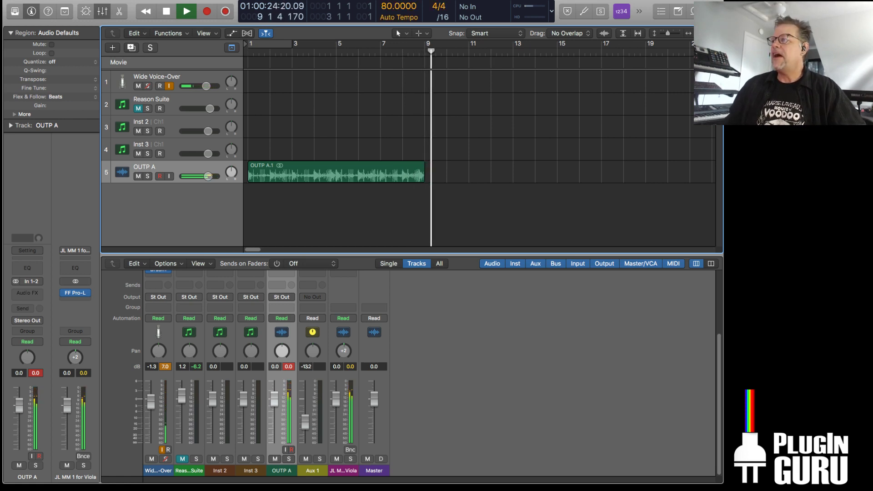
Stop the project playback and open OUTP A.aif in an enlarged DSP-Quattro editor window
key(b)
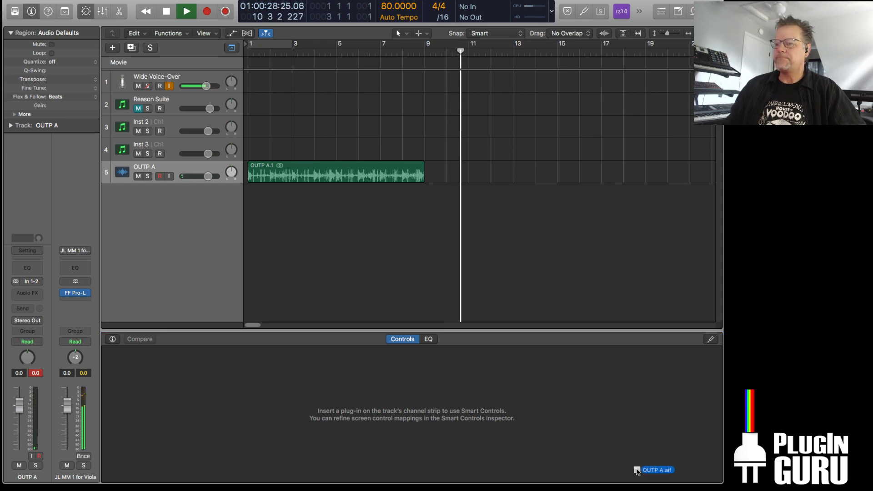
click(448, 482)
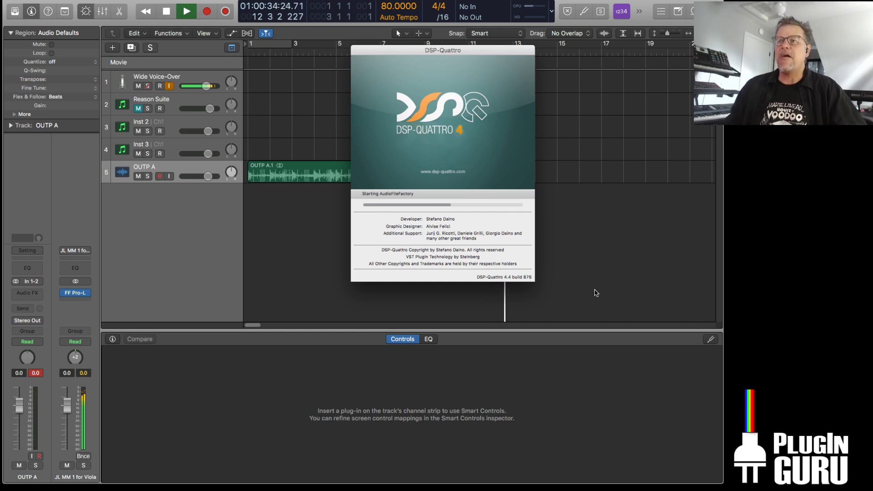
key(space)
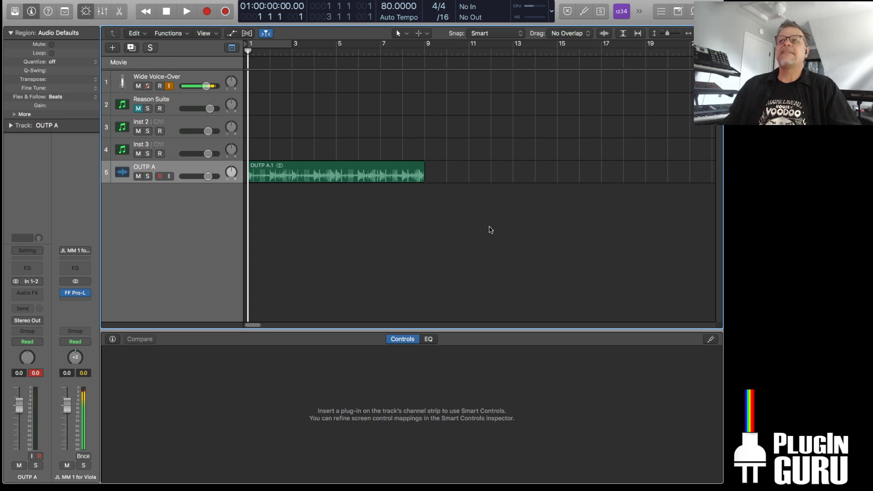
key(super+Tab)
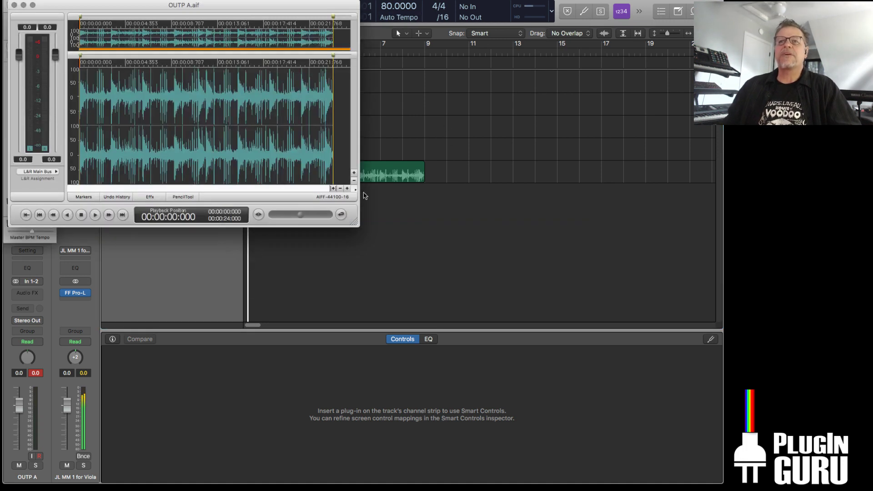
drag(354, 222, 664, 428)
Move the end marker to about 13.54 s and play the audio to locate the halfway point of the loop
drag(333, 378, 192, 370)
key(space)
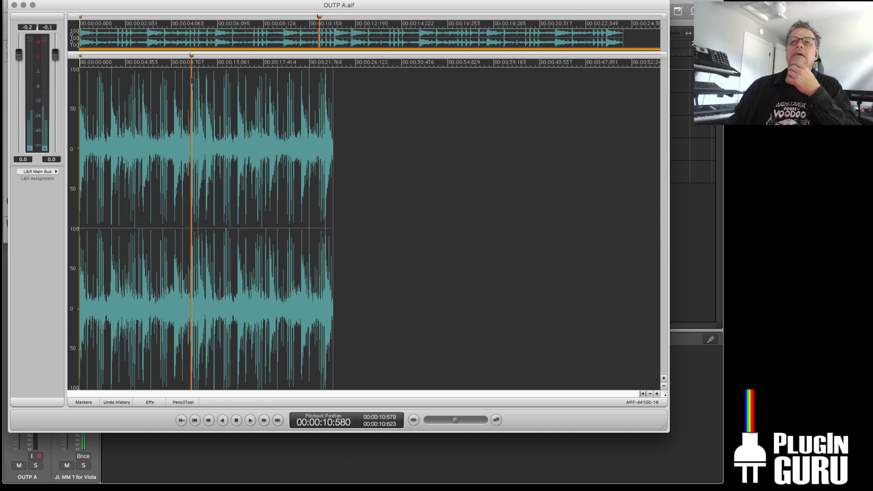
drag(191, 81, 222, 84)
key(space)
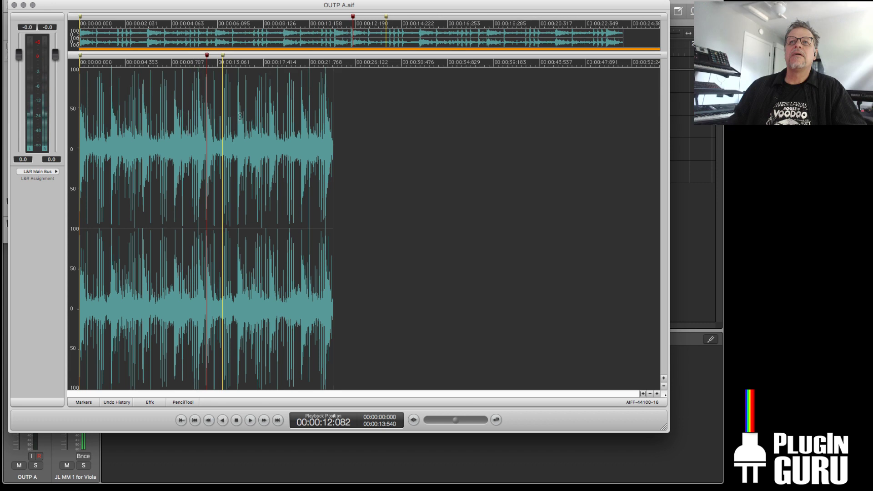
Delete the second half of the audio, from about 12.016 s to the end
drag(207, 118, 450, 122)
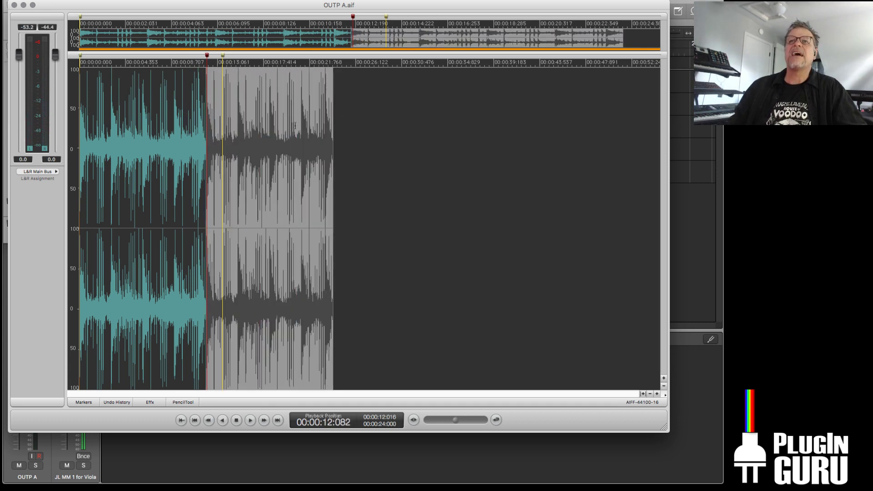
drag(222, 90, 199, 92)
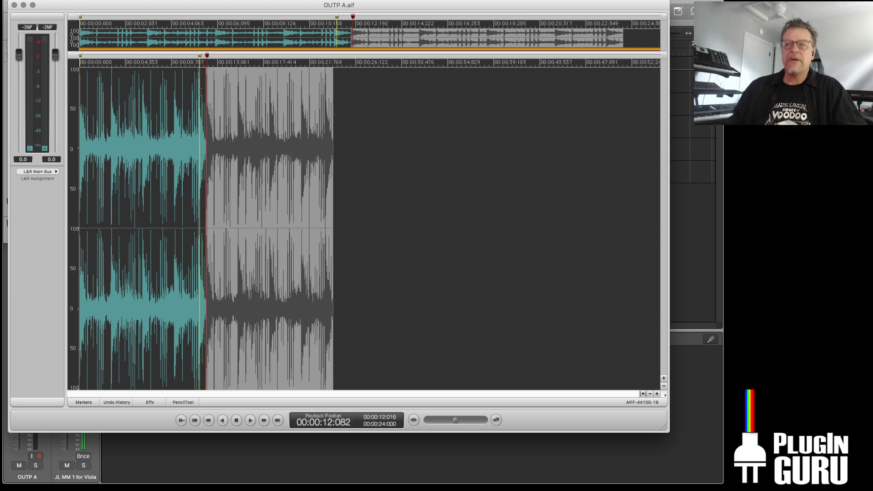
key(Delete)
Trim the stray hit about 0.018 s long from the end of the remaining audio, starting at about 11.998 s
key(super+a)
key(super+f)
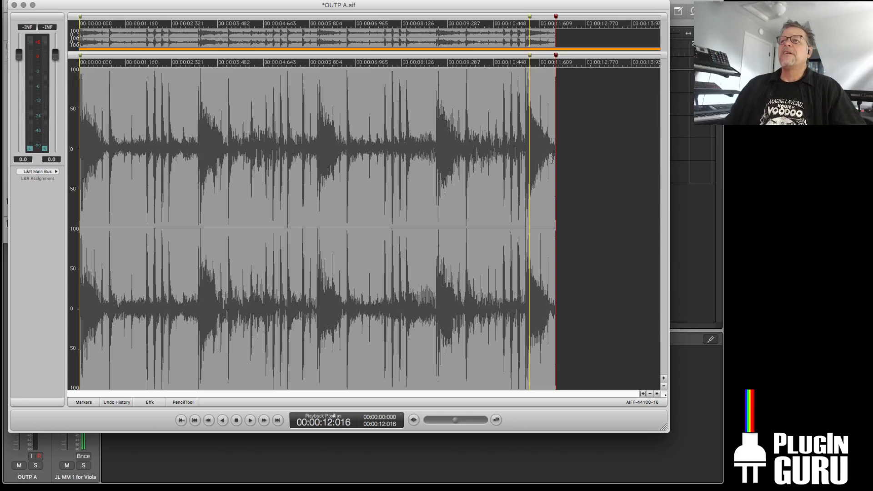
drag(545, 159, 562, 160)
key(super+f)
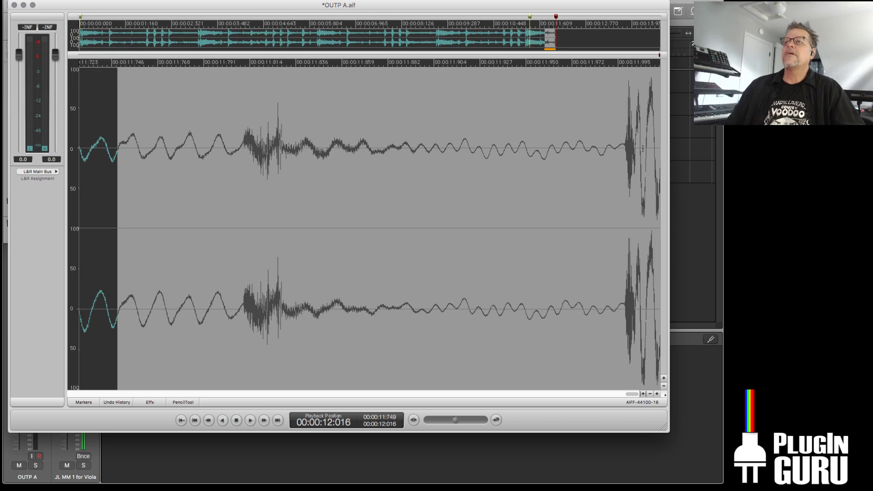
drag(624, 150, 734, 151)
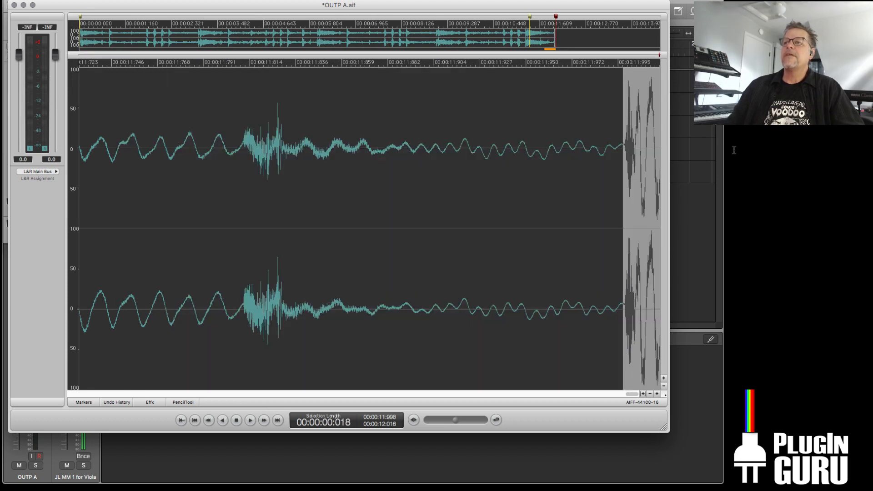
key(Delete)
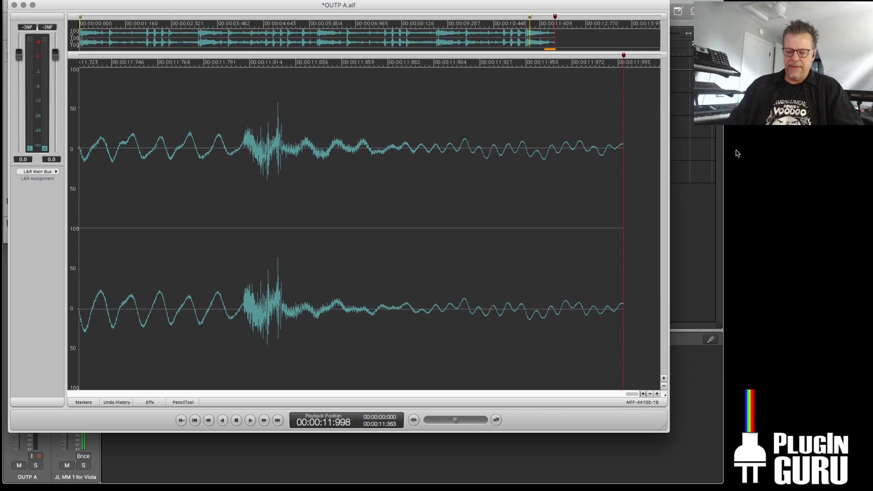
Enable loop playback over the whole trimmed audio, from 0 to 11.998 s, and audition its beginning
key(super+bracketleft)
key(super+bracketleft)
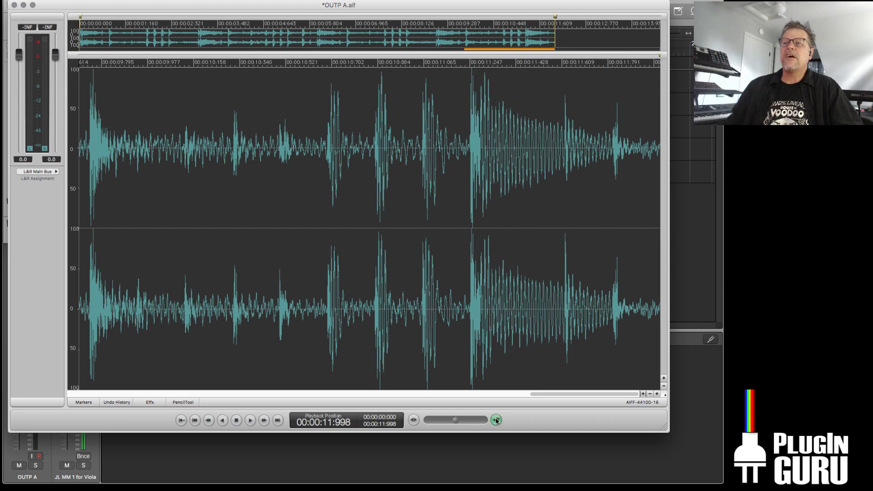
key(space)
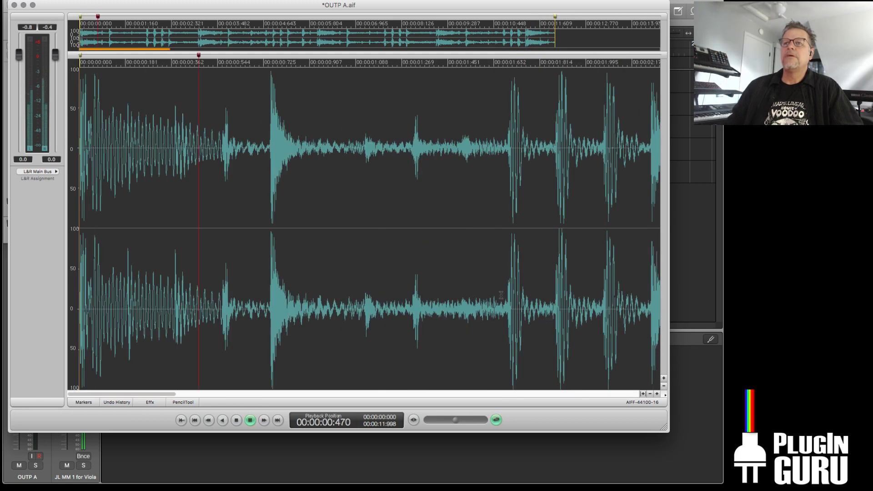
key(space)
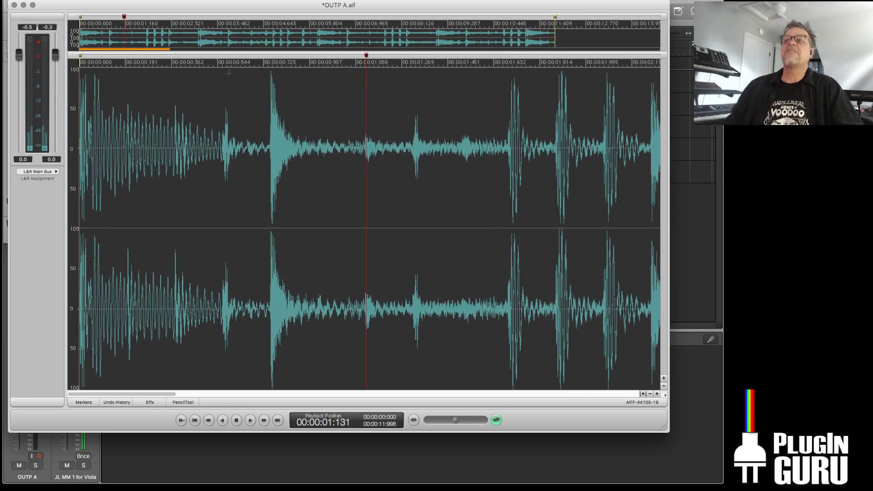
Save the trimmed audio as a new AIFF file named Output on the Desktop
click(84, 0)
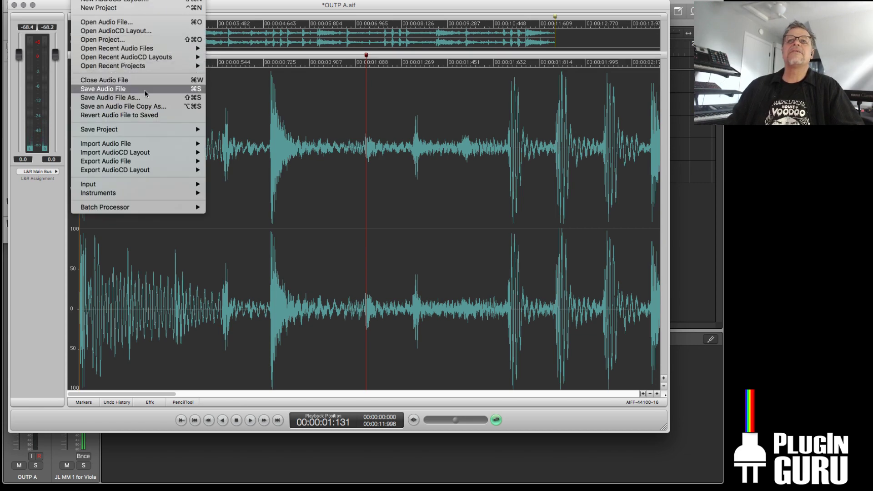
click(148, 98)
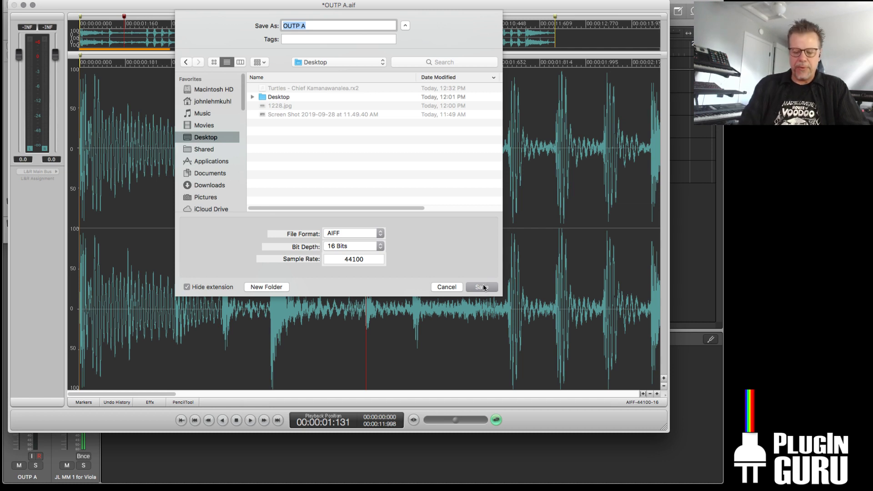
text(Output)
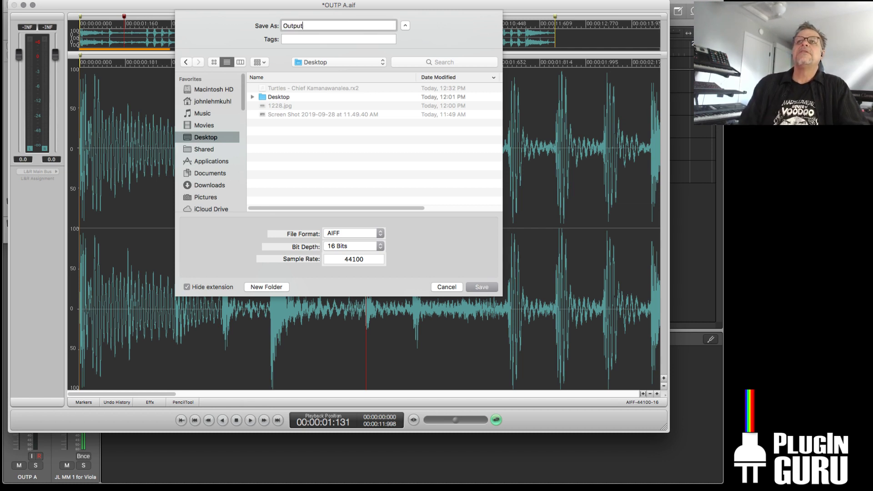
click(482, 286)
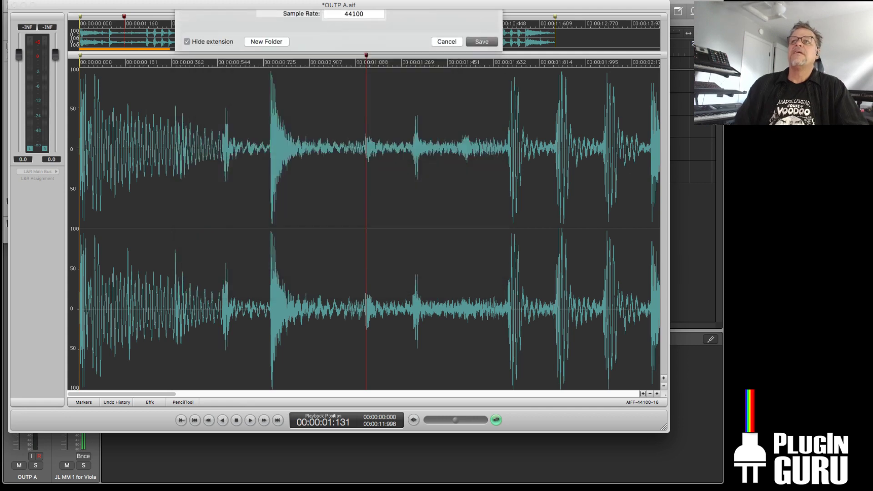
Switch to Logic Pro, import the Output file onto a new track at bar 1, and play it together with the OUTP A.1 region
key(super+w)
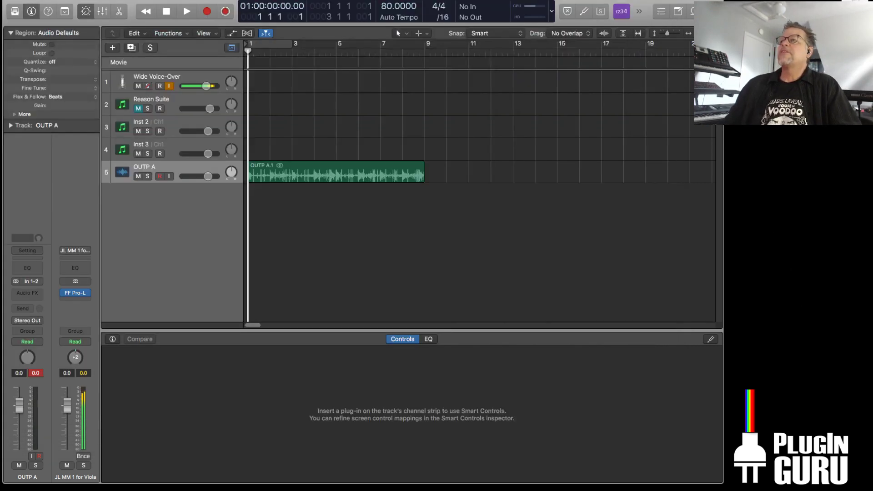
drag(624, 234, 250, 235)
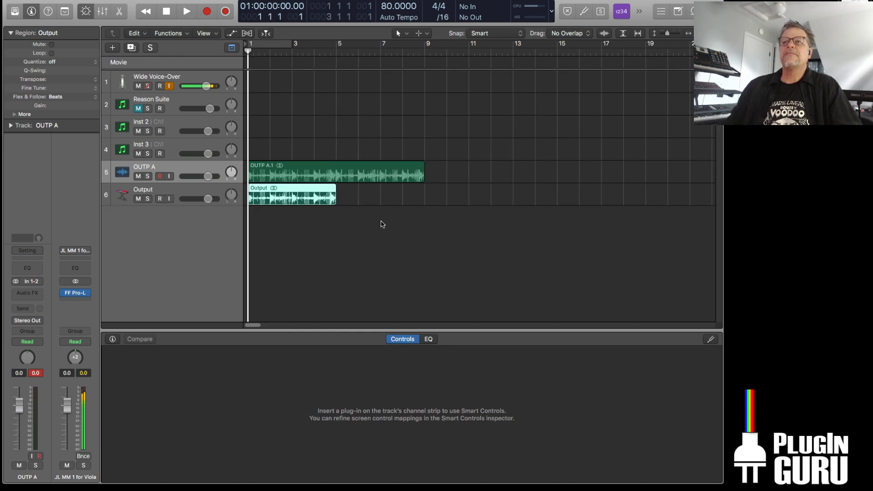
shift+click(293, 171)
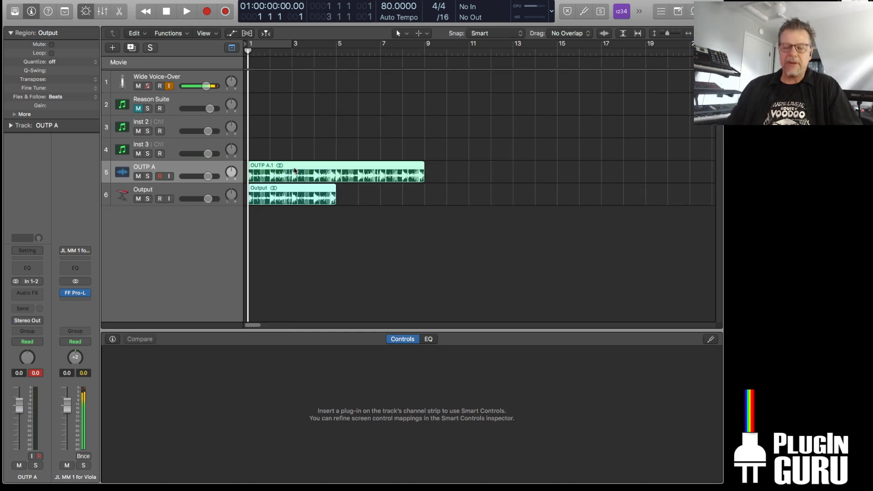
key(space)
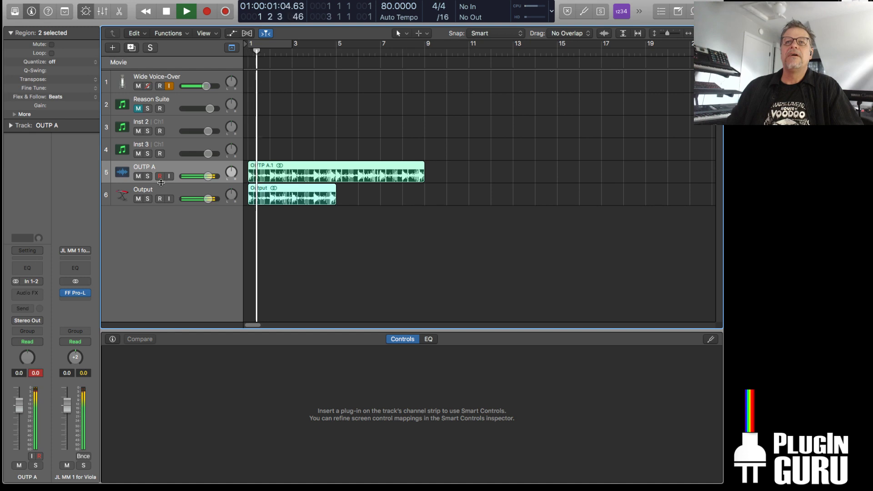
Mute the OUTP A track and delete its OUTP A.1 region
click(150, 167)
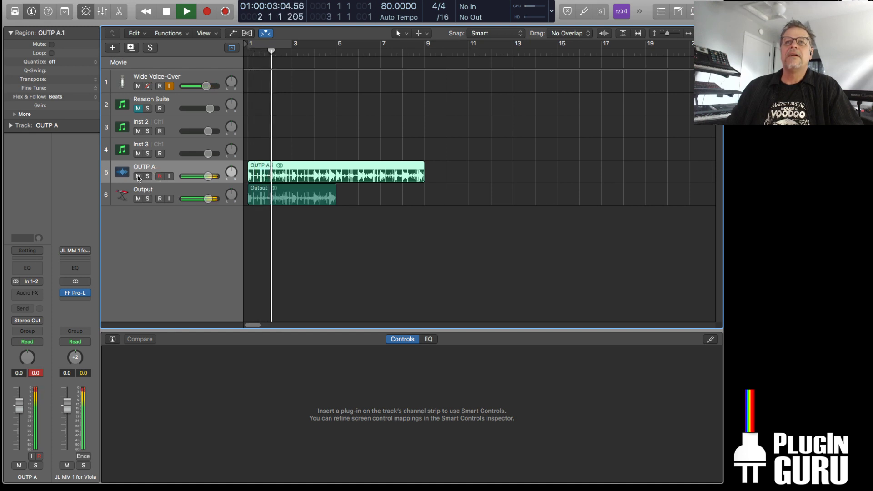
click(138, 176)
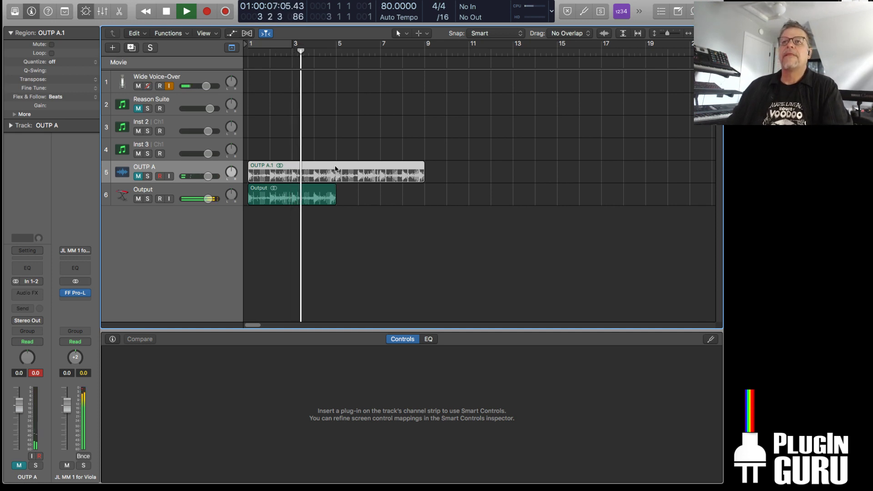
key(Delete)
Turn on looping for the Output region on track 6 and stop playback
click(314, 191)
key(l)
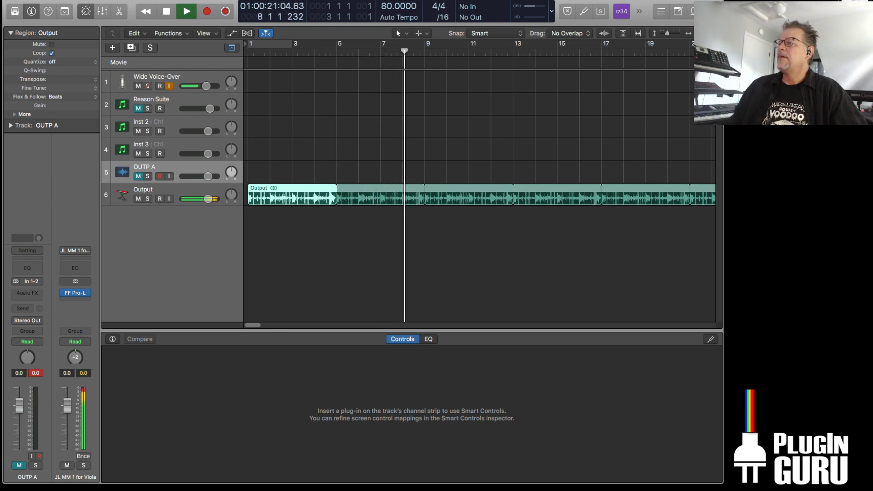
click(397, 252)
key(space)
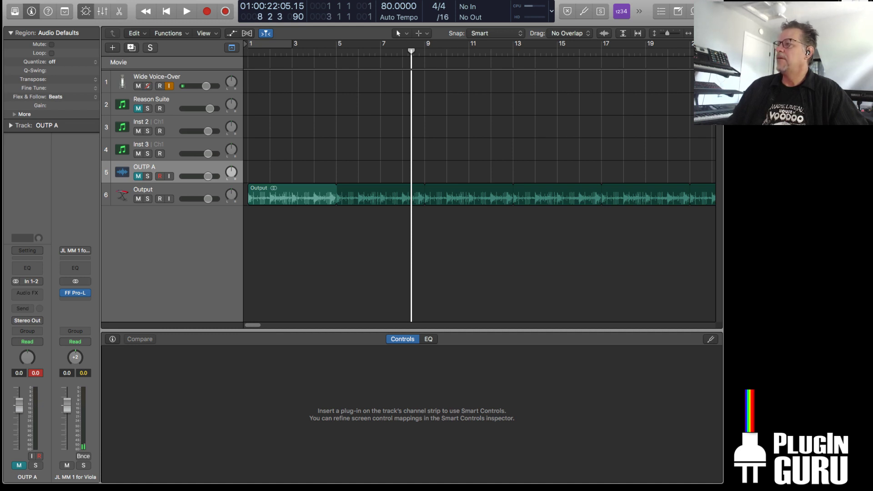
Import the 98_Mo Gruve1 file onto a new track at bar 1 and rename the Output track as 80 - Output
drag(628, 323, 246, 218)
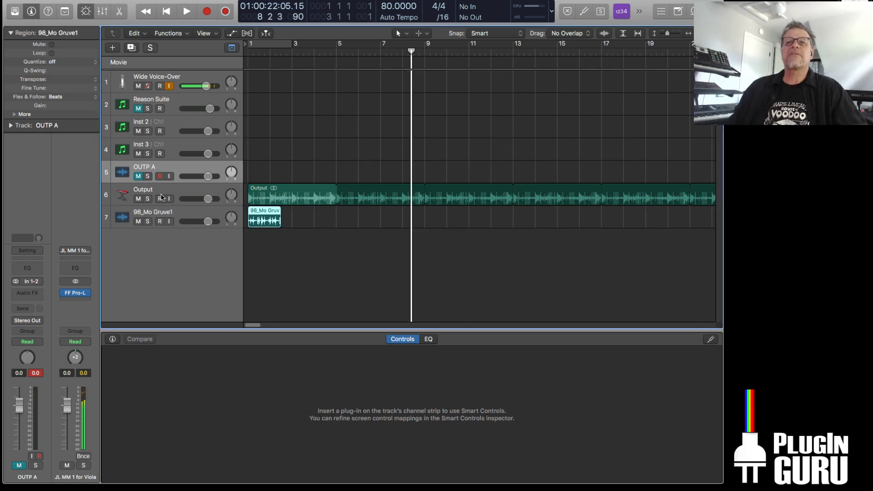
click(143, 192)
double_click(141, 188)
key(Left)
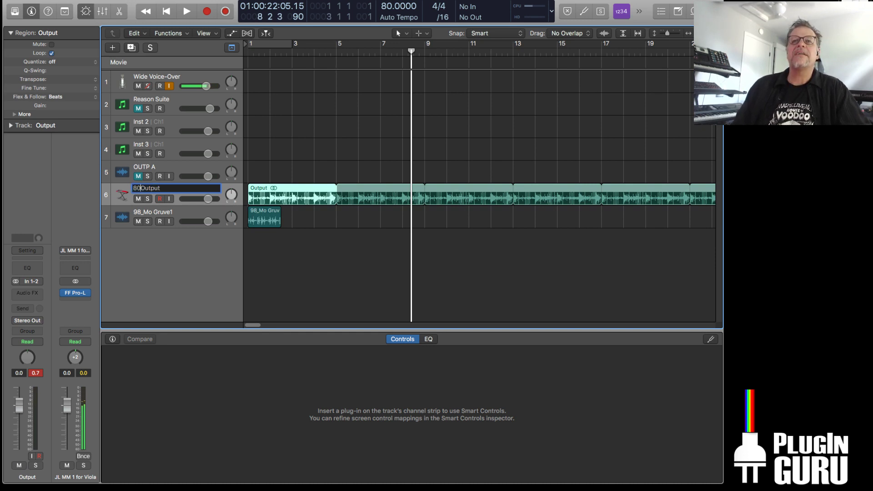
text(80 -)
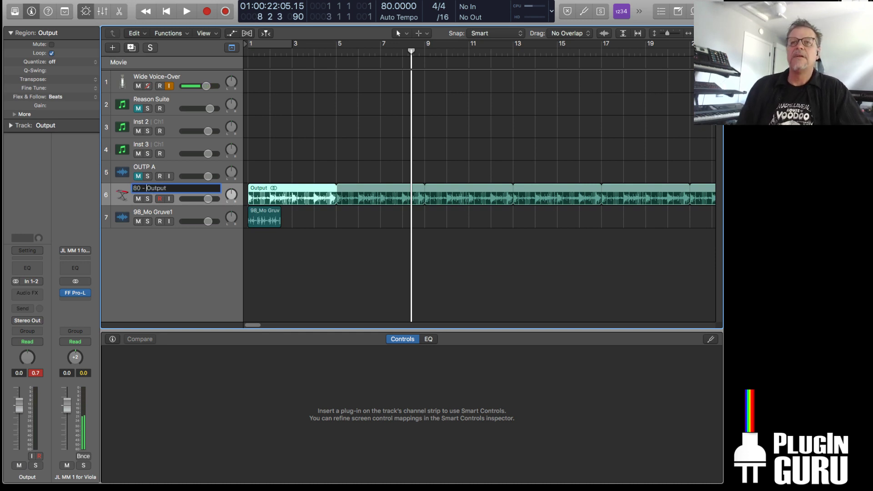
key(Return)
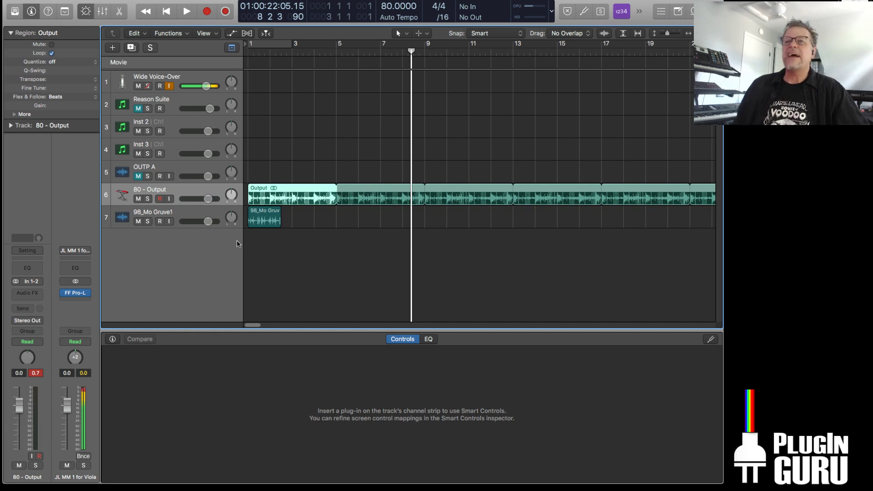
Set the project tempo to 98 for the 98_Mo Gruve1 loop
click(155, 216)
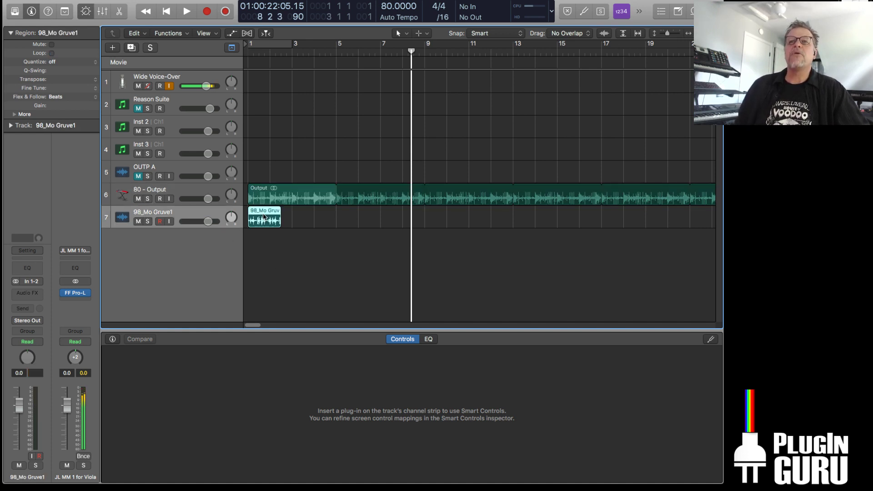
double_click(389, 6)
text(98)
key(Return)
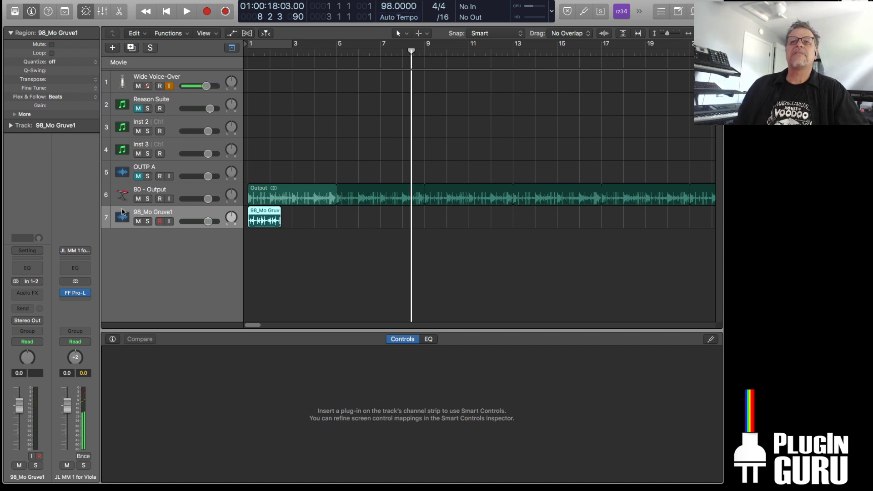
Mute the 80 - Output track and audition the 98_Mo Gruve1 loop from the project start
click(188, 190)
key(Return)
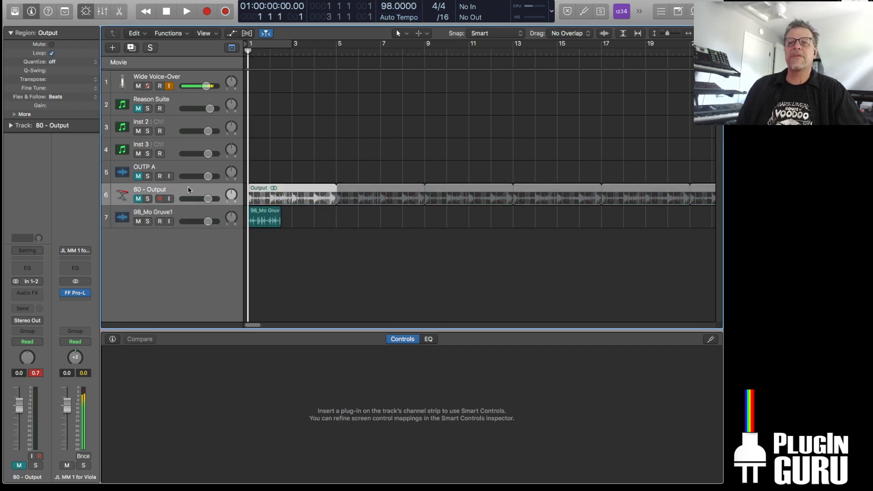
key(space)
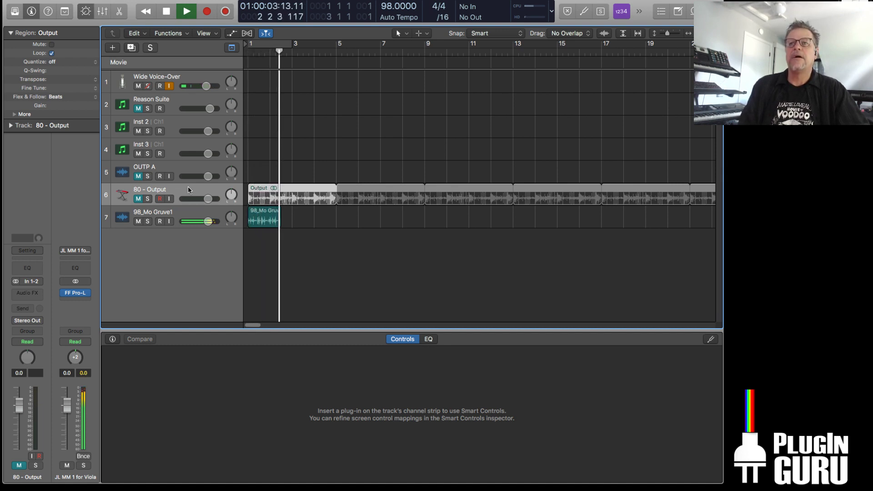
key(space)
key(Return)
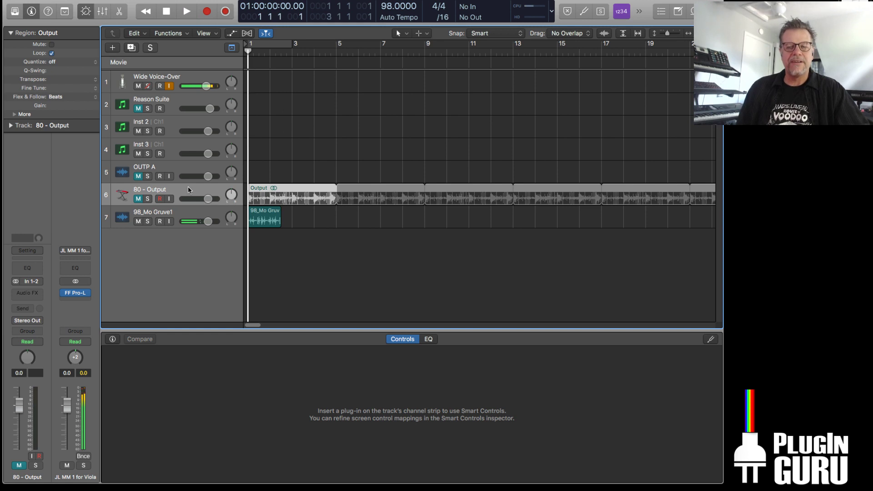
key(space)
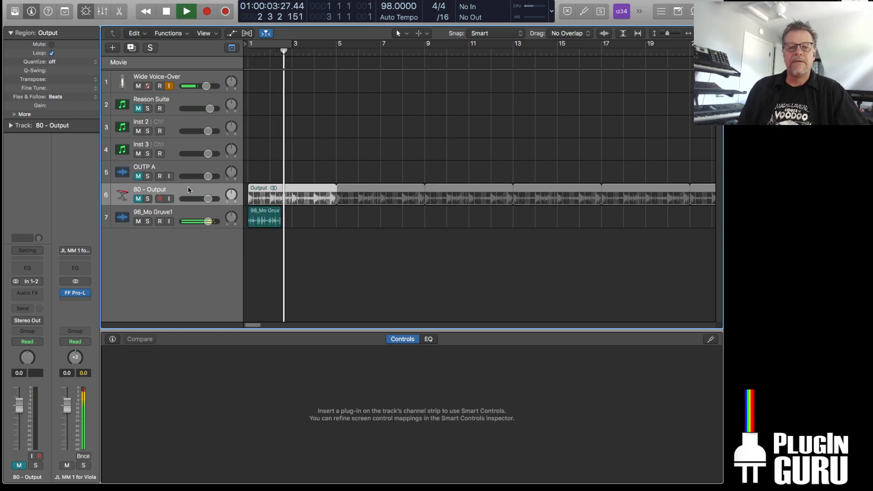
key(space)
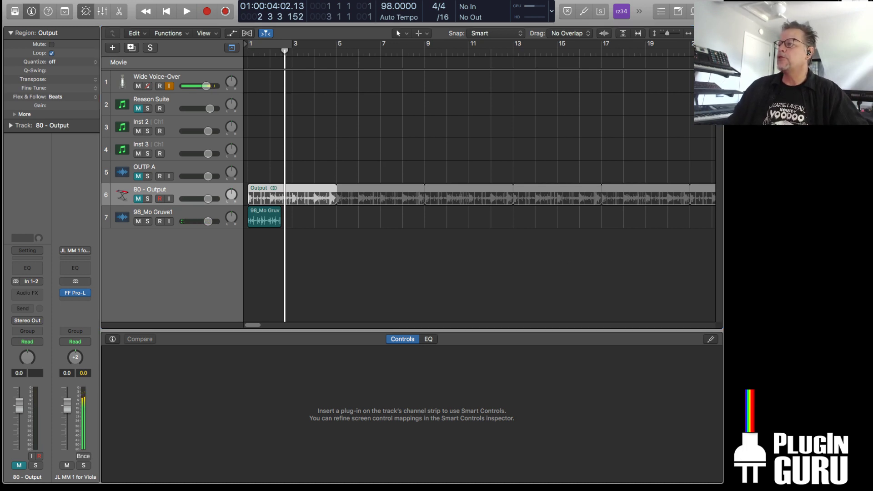
Open 98_Mo Gruve1.wav in DSP-Quattro, enlarge its window, and play the loop
drag(536, 377, 431, 481)
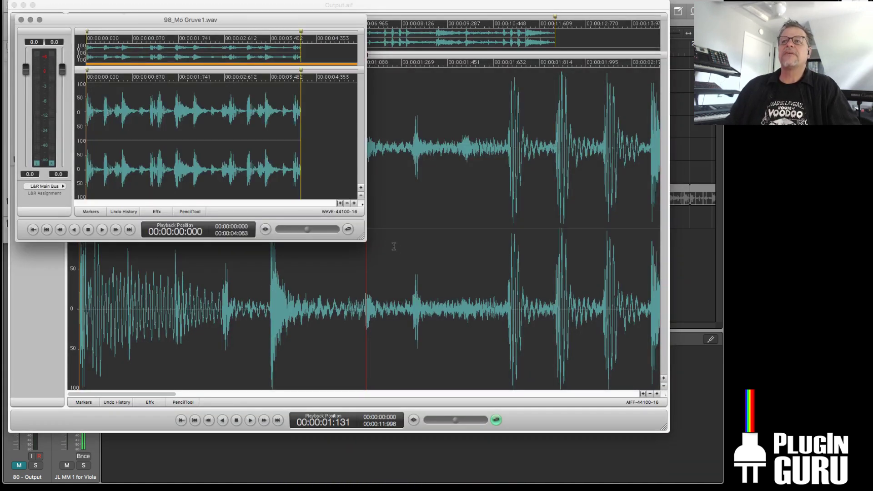
drag(361, 242, 708, 415)
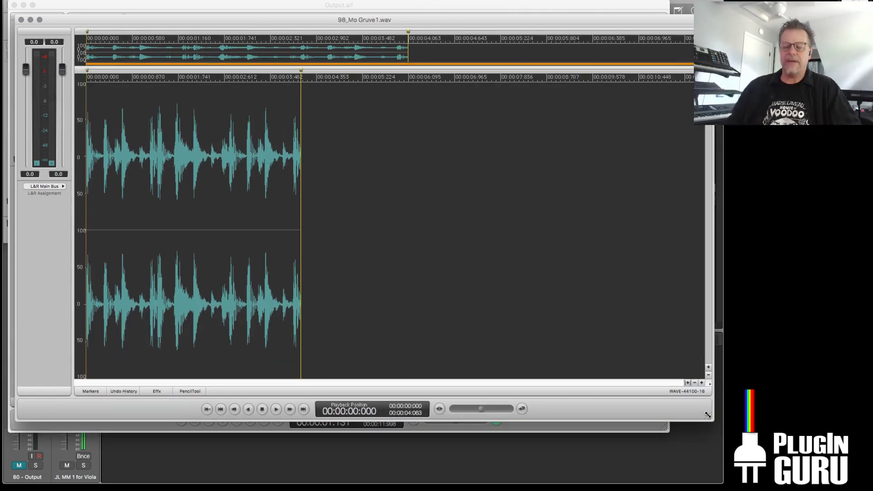
key(space)
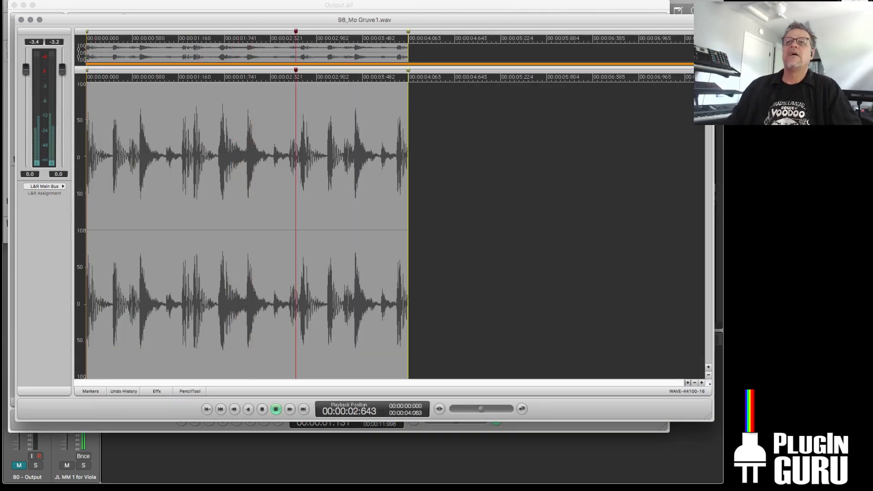
Delete the audio of 98_Mo Gruve1.wav from about 2.693 s to the end
drag(300, 154, 476, 163)
drag(407, 168, 297, 175)
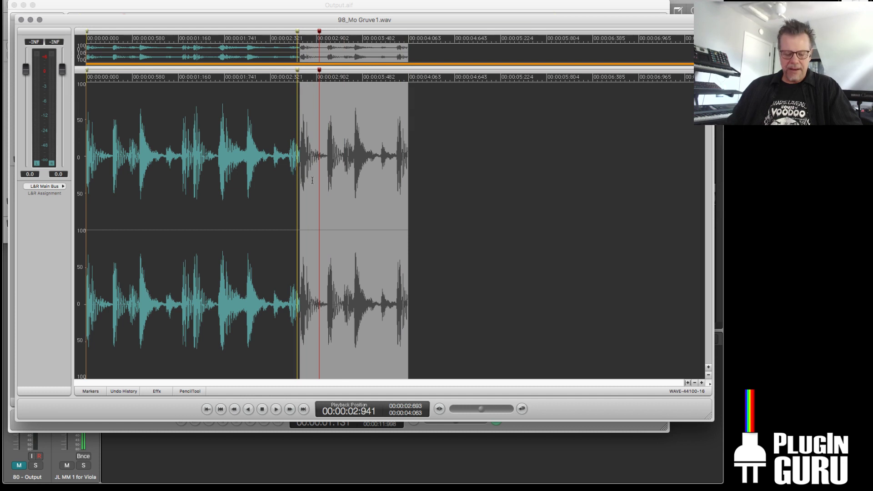
key(Delete)
Move the end marker to the end of the shortened audio at 2.693 s, enable loop playback, and audition the loop
drag(238, 186, 441, 202)
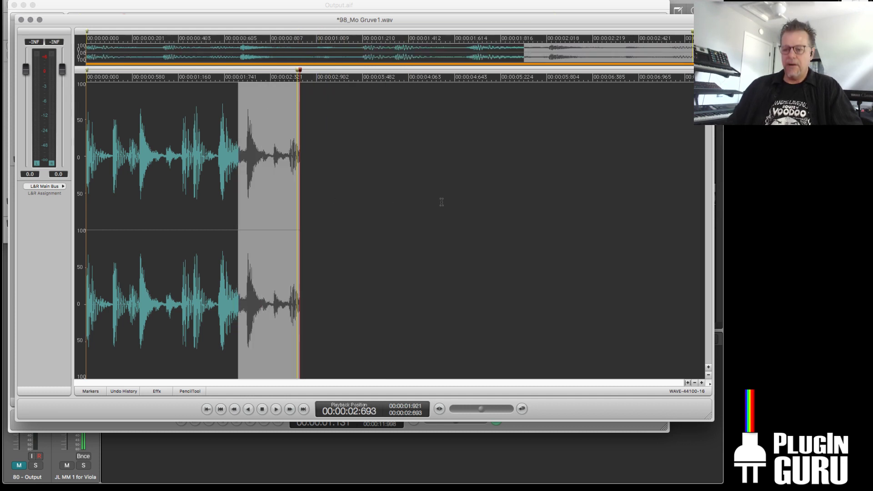
key(ctrl+Up)
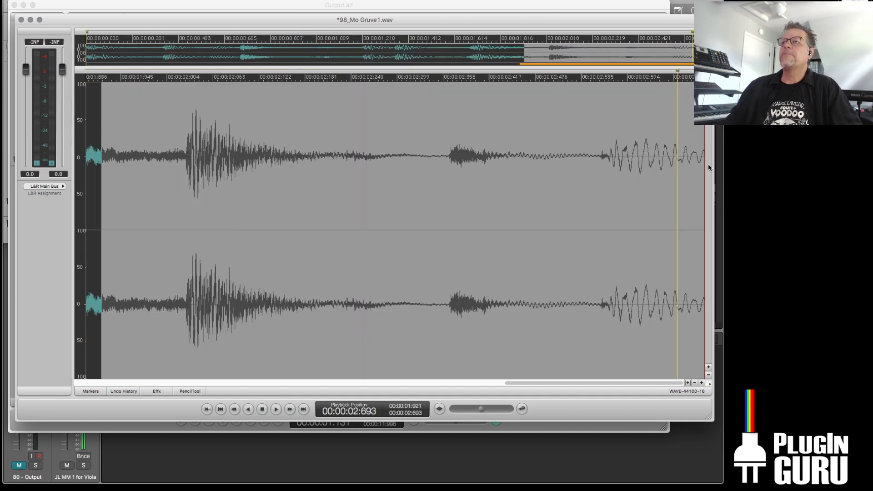
click(676, 246)
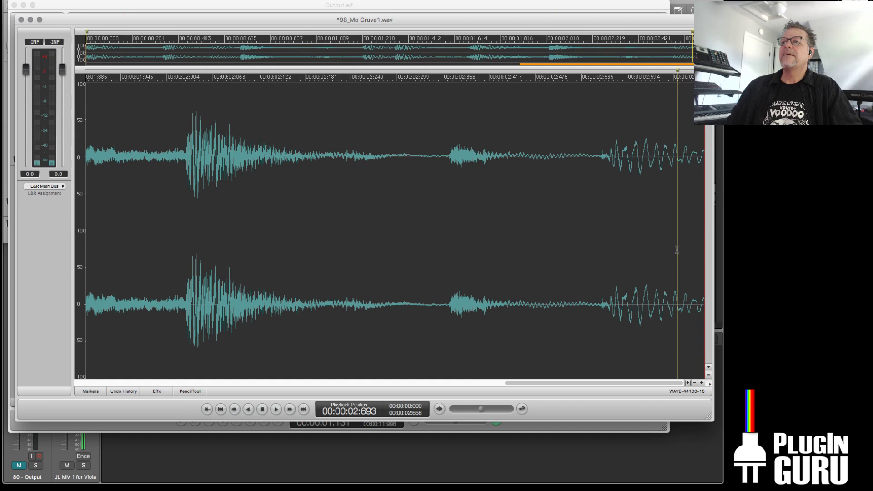
drag(677, 249, 733, 250)
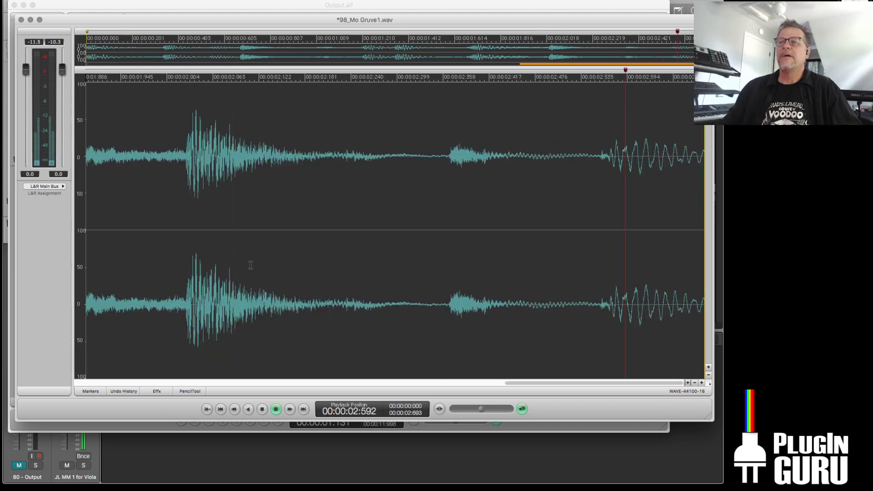
key(super+Up)
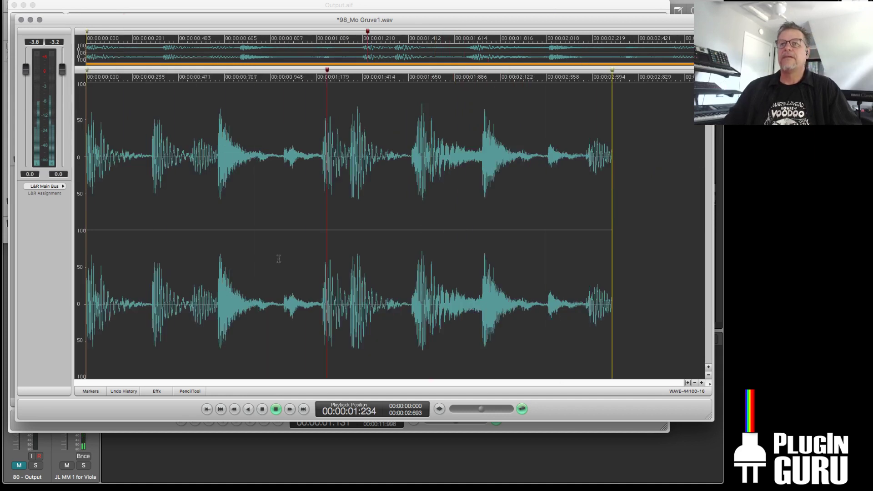
key(space)
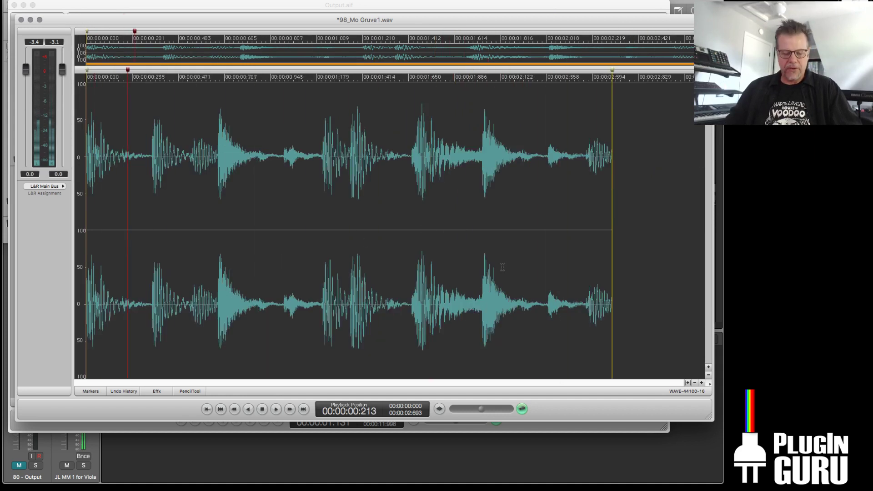
Save the shortened loop to the Desktop as a 16-bit WAVE file named 98_Mo Gruve1_JL and close the open audio files
click(80, 0)
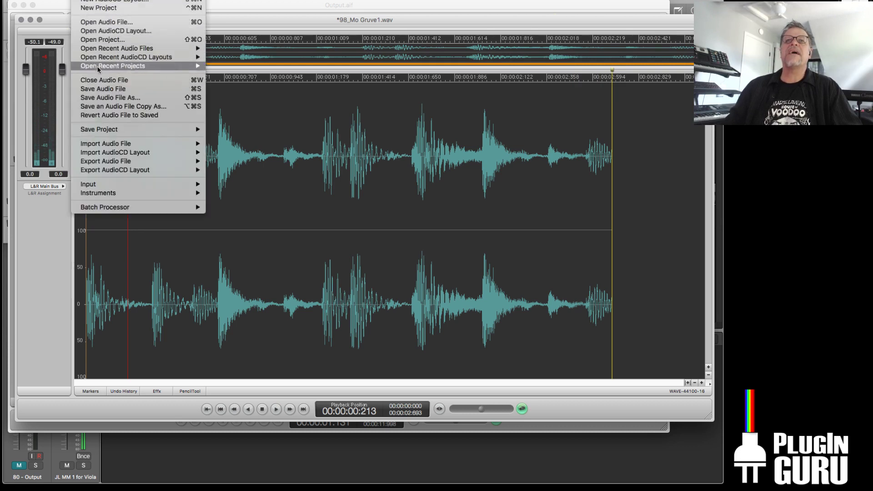
click(121, 98)
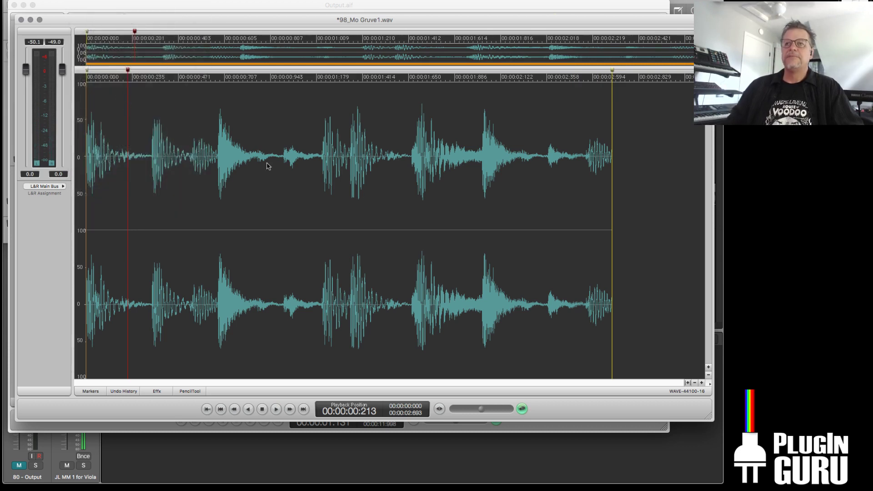
key(super+shift+d)
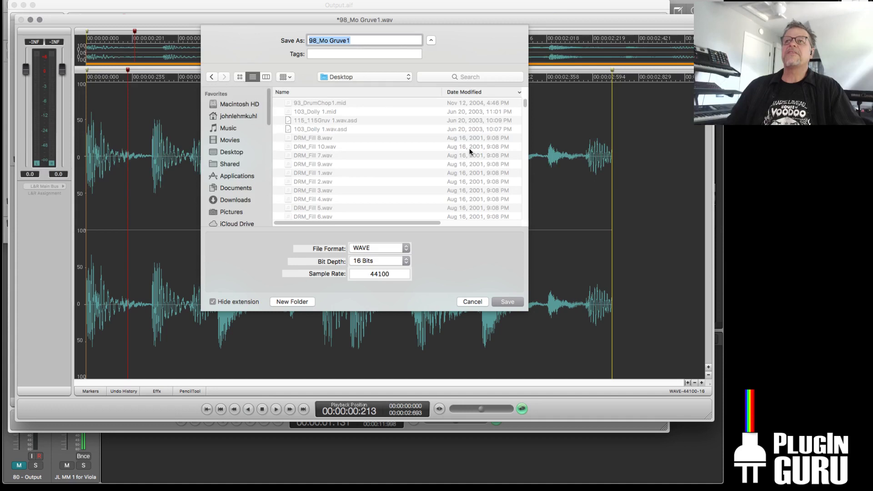
click(357, 40)
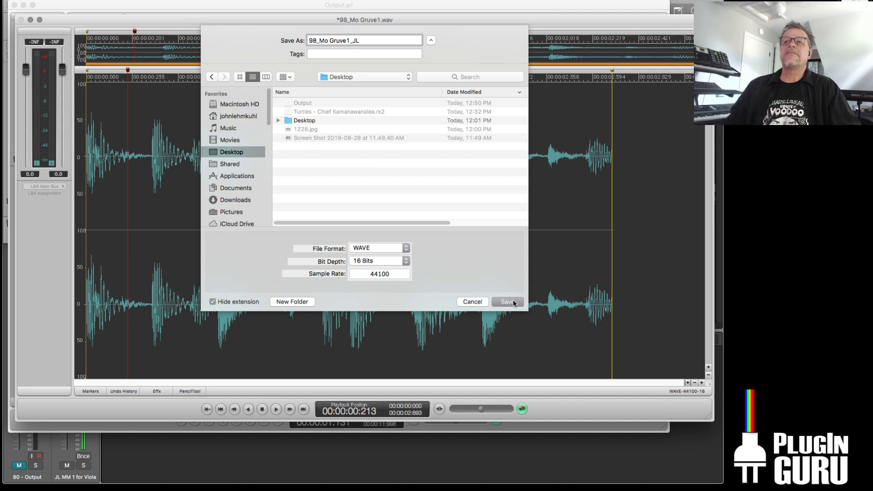
click(507, 302)
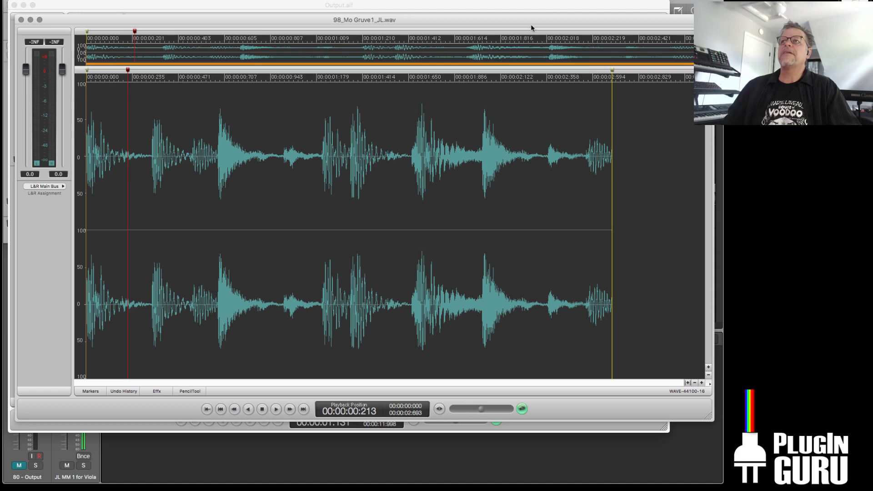
key(super+w)
key(super+w)
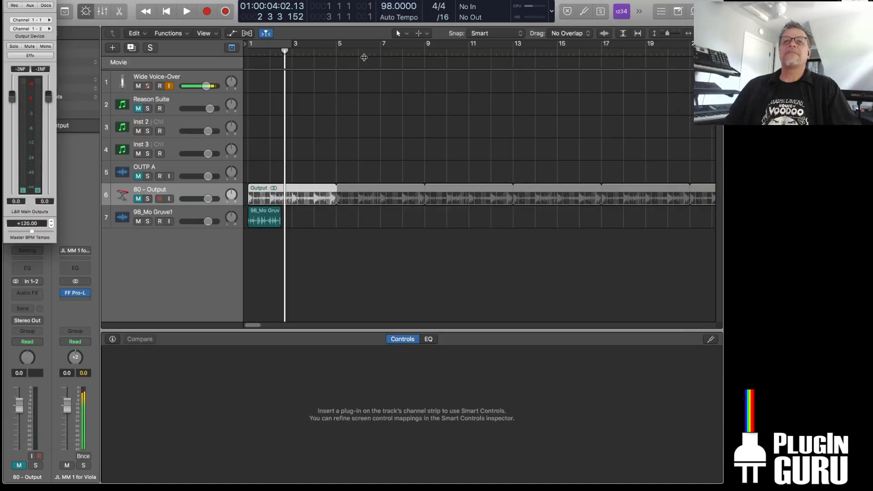
Add 98_Mo Gruve1_JL on a new Logic Pro track at the project start, turn on its looping, and audition it
drag(709, 205, 257, 256)
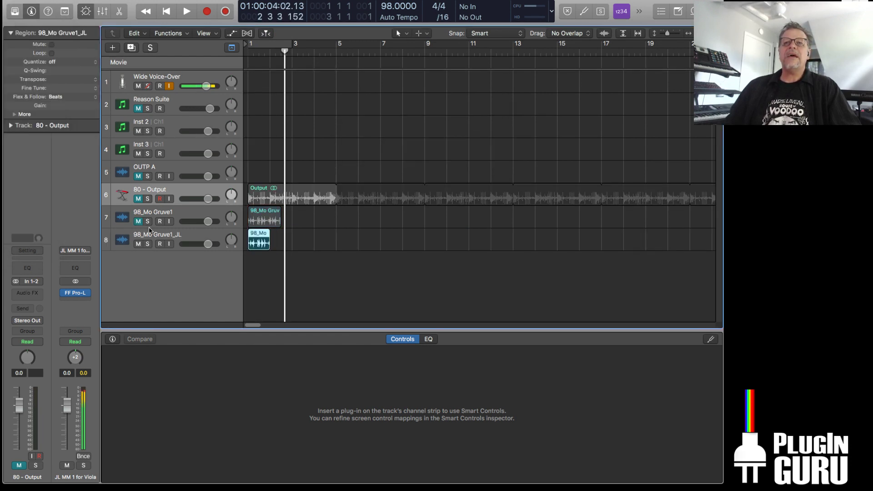
click(192, 231)
key(l)
key(Return)
key(space)
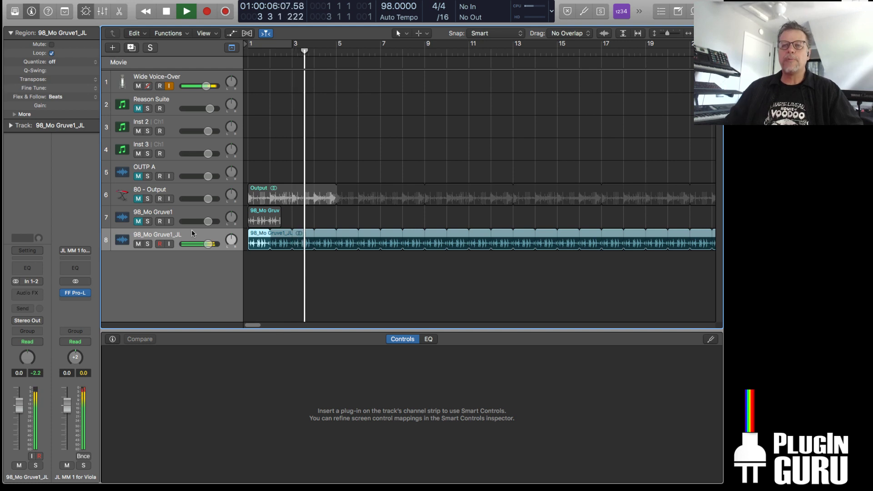
key(space)
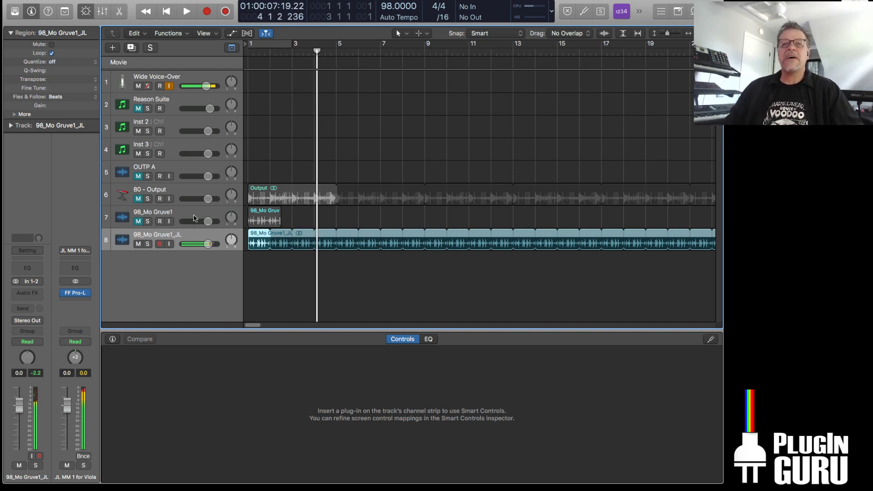
Try looping the original 98_Mo Gruve1 region and playing it alongside the trimmed loop from the project start
click(138, 198)
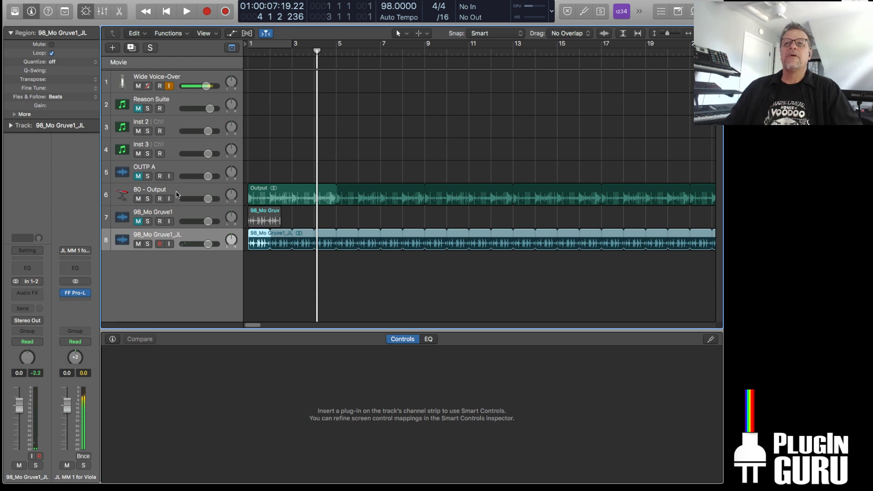
click(138, 199)
click(138, 222)
click(263, 214)
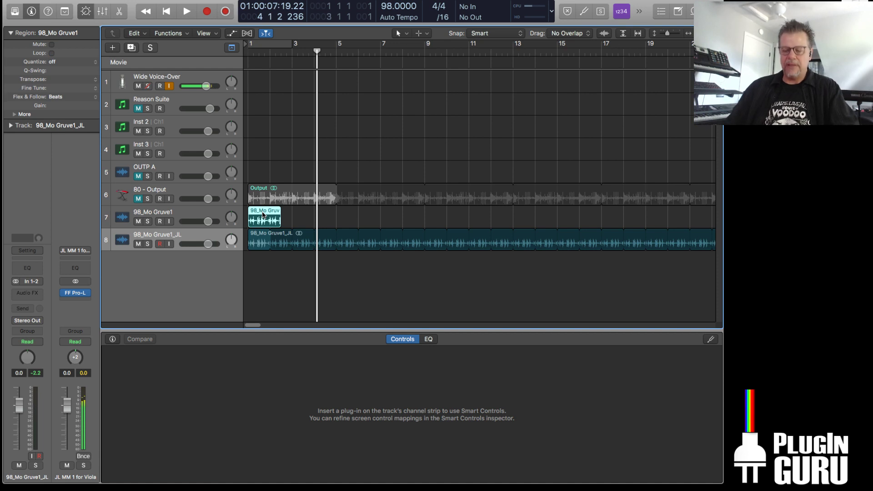
key(l)
key(Return)
key(space)
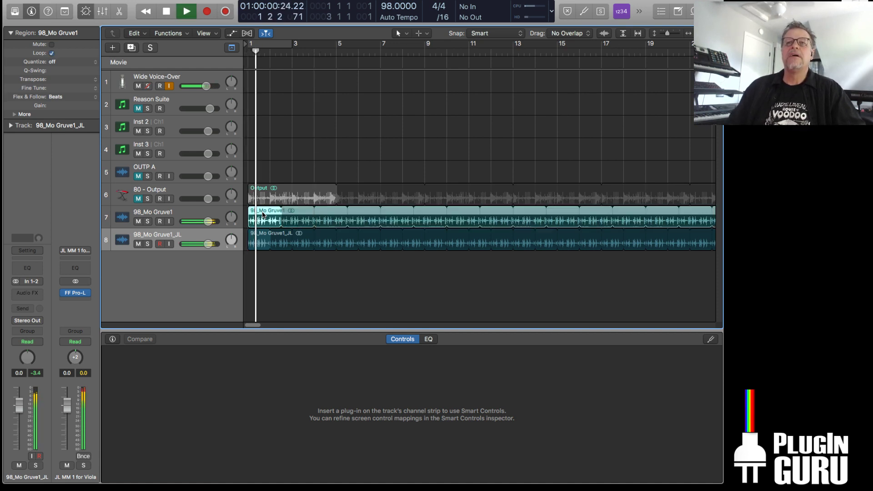
key(space)
key(l)
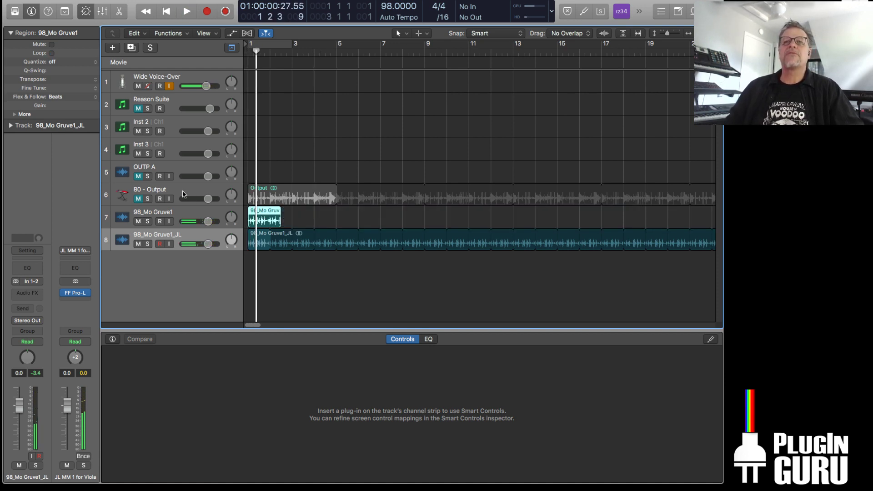
Delete the original 98_Mo Gruve1 region and its track, and audition the trimmed loop together with the unmuted 80 - Output track
click(138, 199)
click(177, 192)
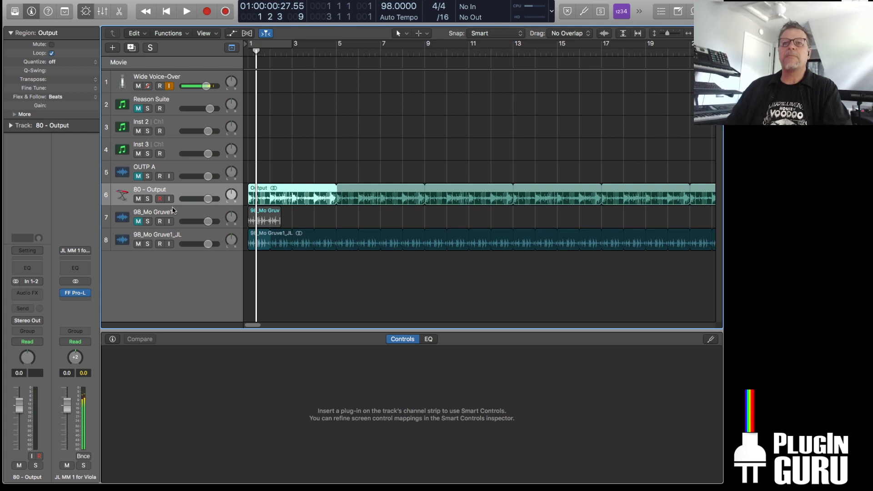
click(175, 212)
key(Delete)
key(Return)
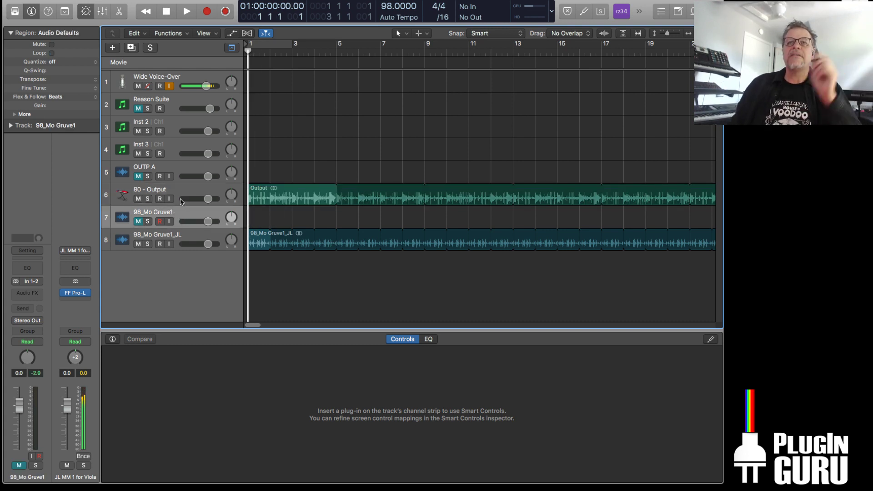
key(super+BackSpace)
key(space)
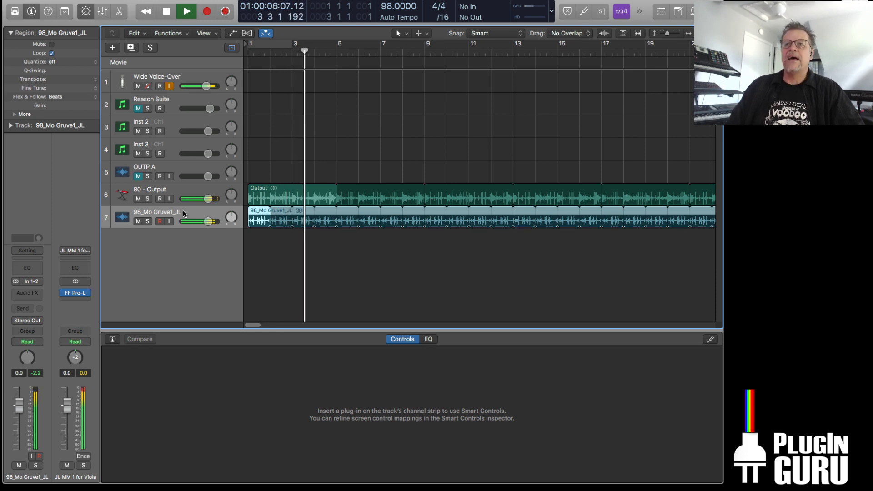
key(space)
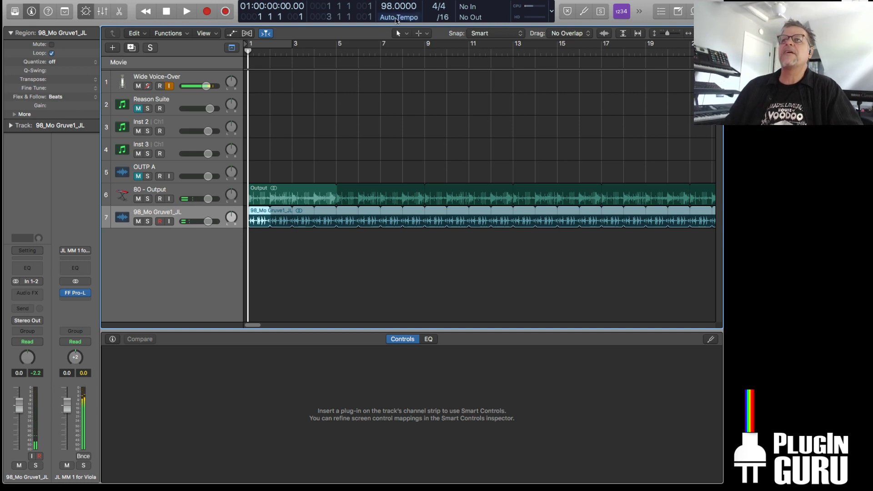
In the project's Smart Tempo settings, disable trimming of region starts and set Flex & Follow to Off for new recordings and imported audio
click(400, 17)
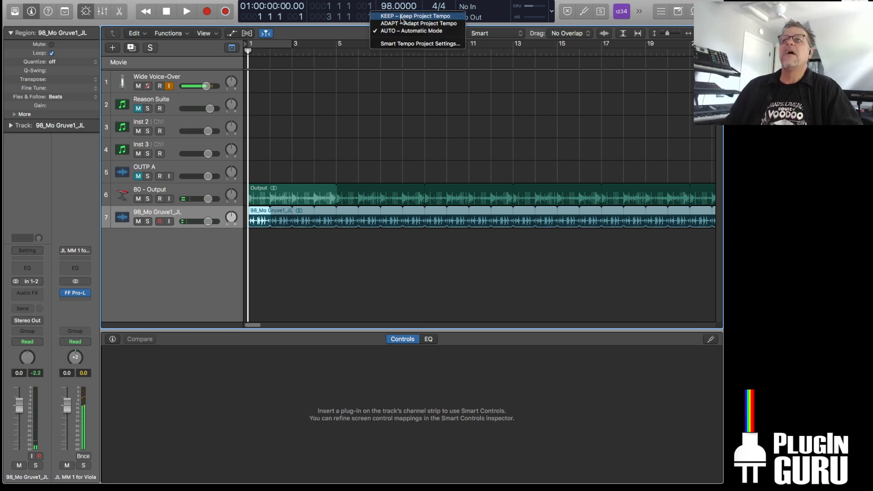
click(411, 44)
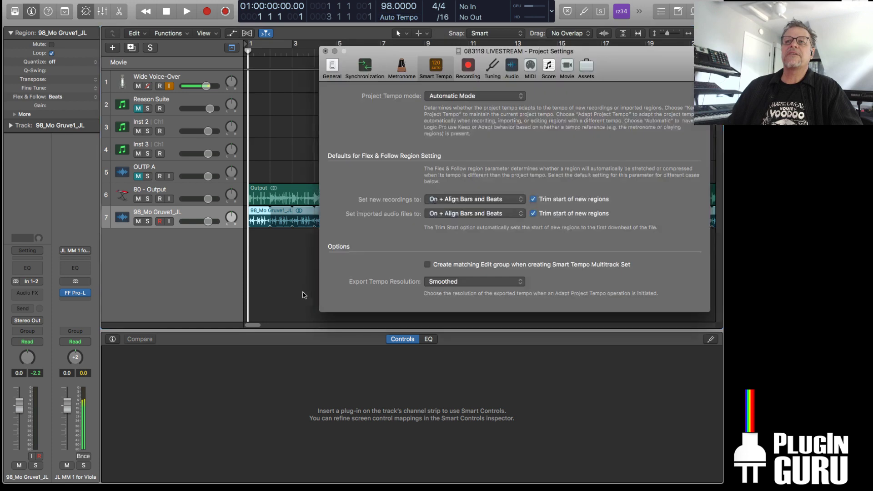
click(532, 199)
click(532, 213)
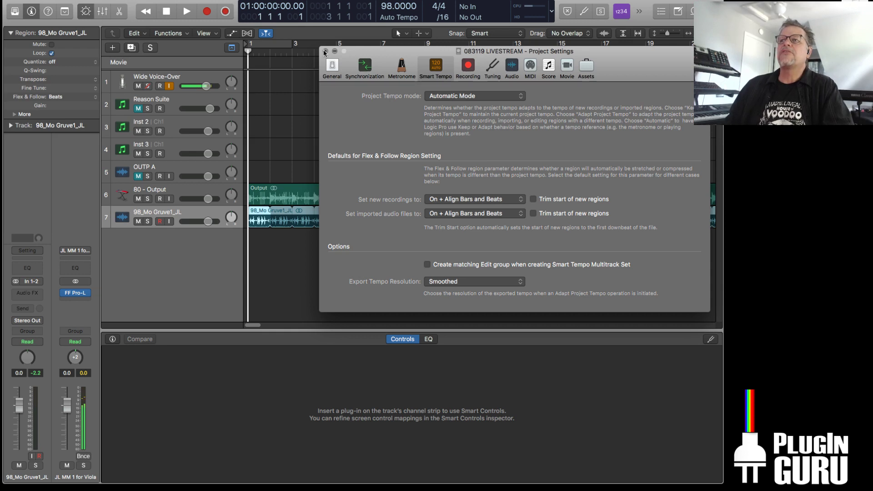
click(448, 204)
click(450, 174)
click(471, 214)
click(459, 189)
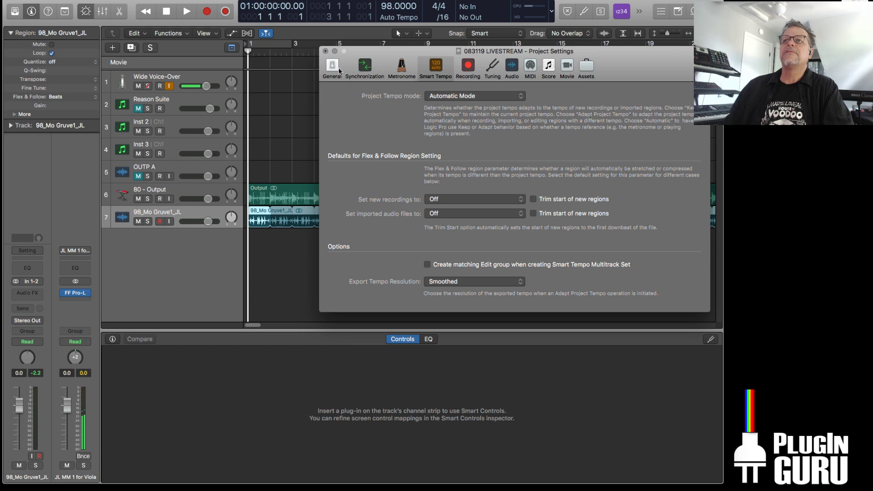
click(326, 51)
Delete the looped regions from the 80 - Output and 98_Mo Gruve1_JL tracks
drag(298, 254, 254, 191)
key(Delete)
click(185, 193)
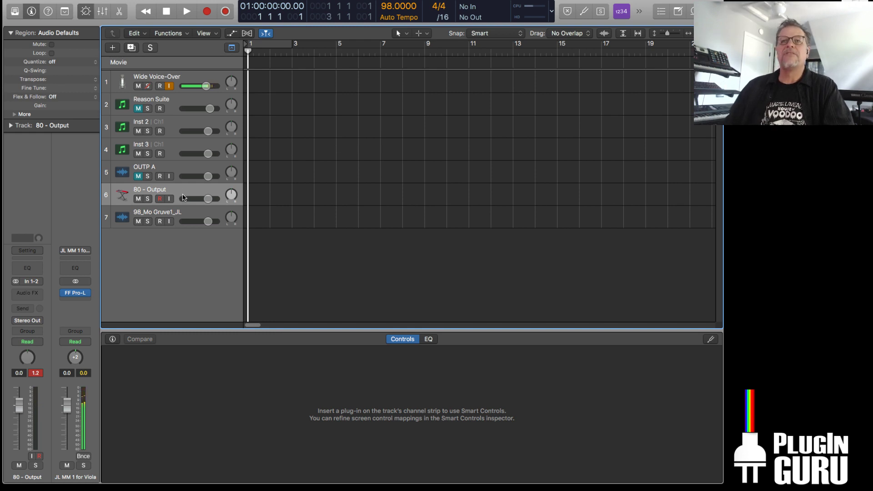
click(184, 213)
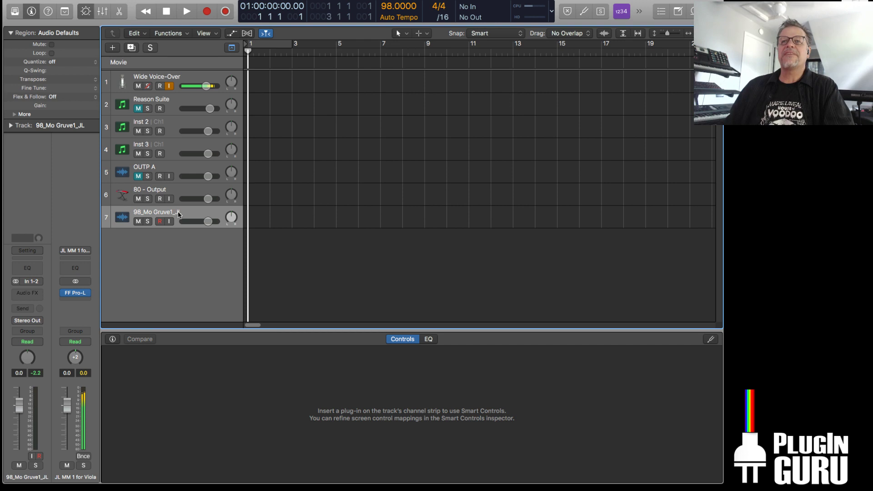
Import the 98_Mo Gruve1_JL and Output audio files again at the project start, creating a new track for each
right_click(187, 215)
click(634, 217)
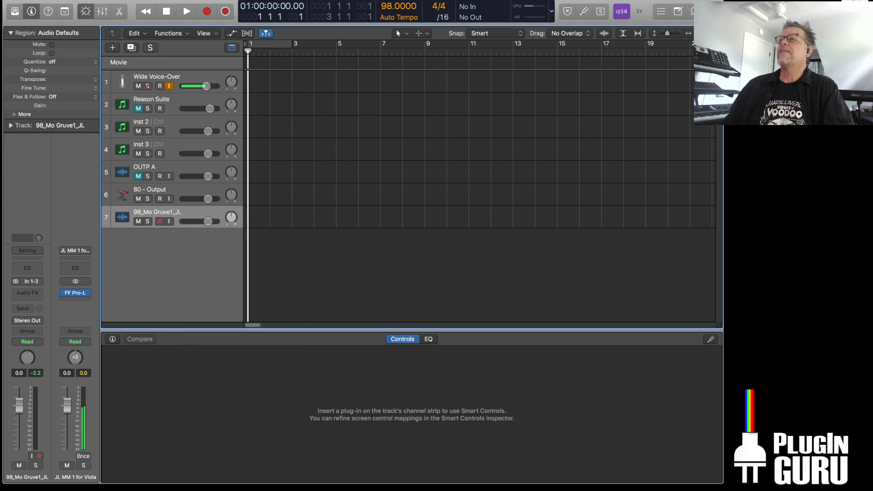
drag(718, 228, 249, 288)
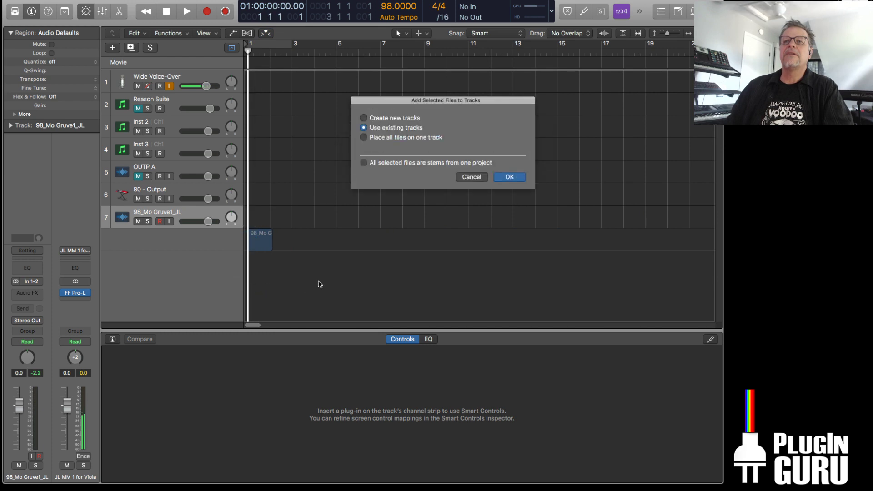
click(365, 119)
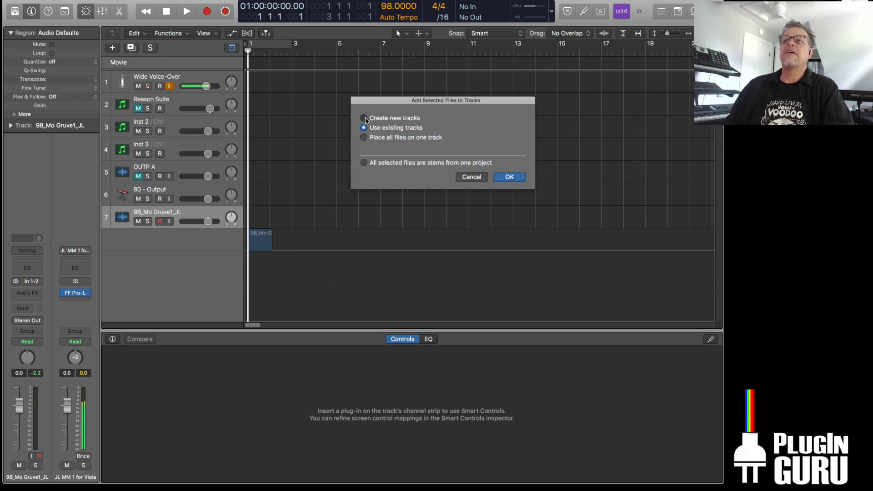
click(509, 177)
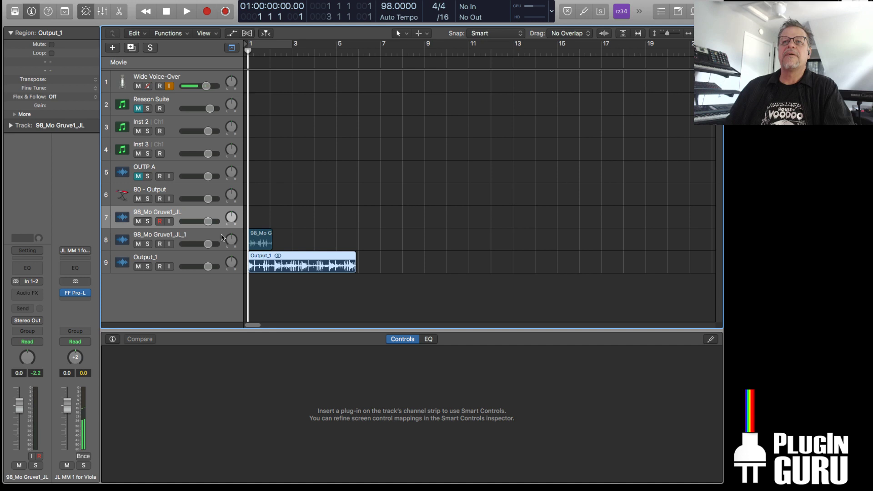
click(181, 212)
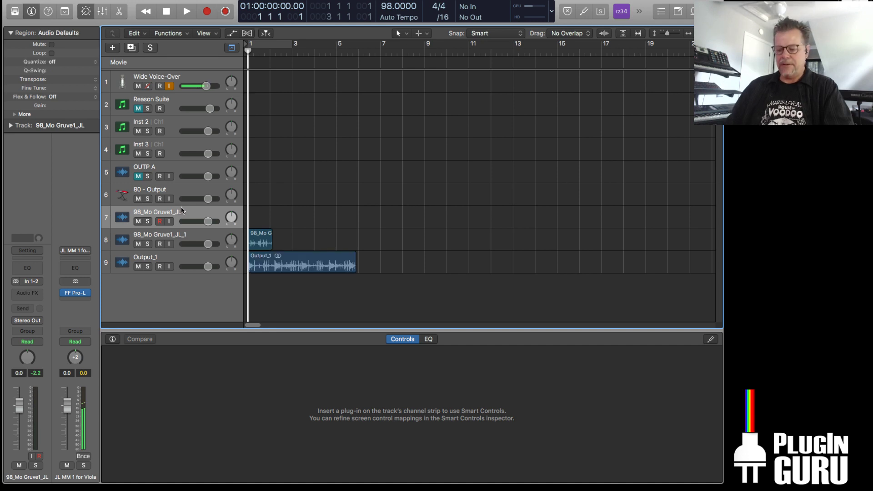
click(187, 194)
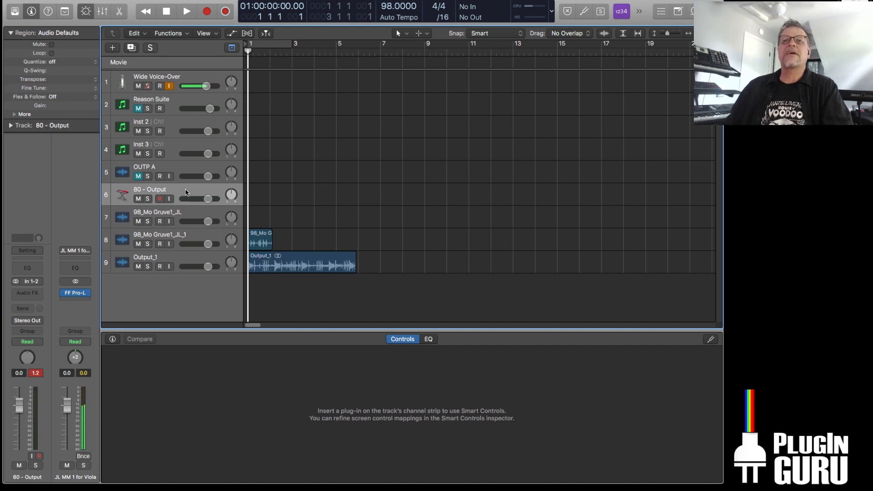
Turn on looping for the two newly imported regions and audition them together from the project start
click(186, 236)
drag(281, 232, 255, 277)
key(l)
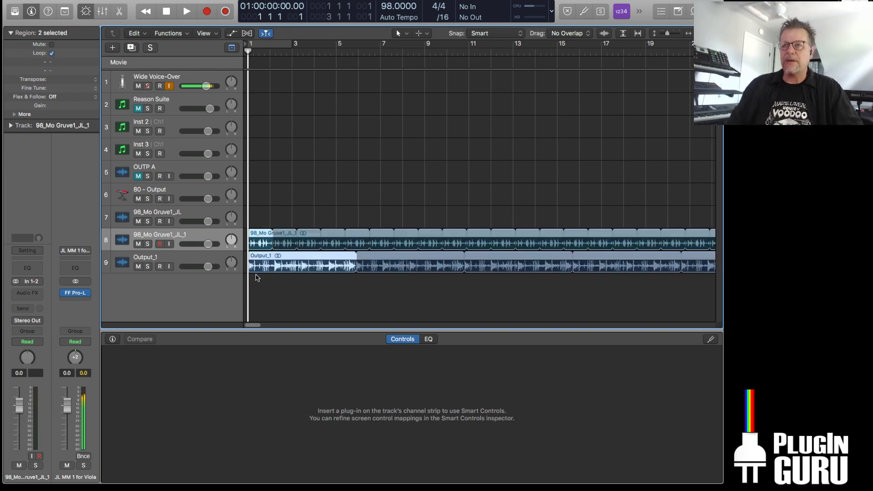
key(space)
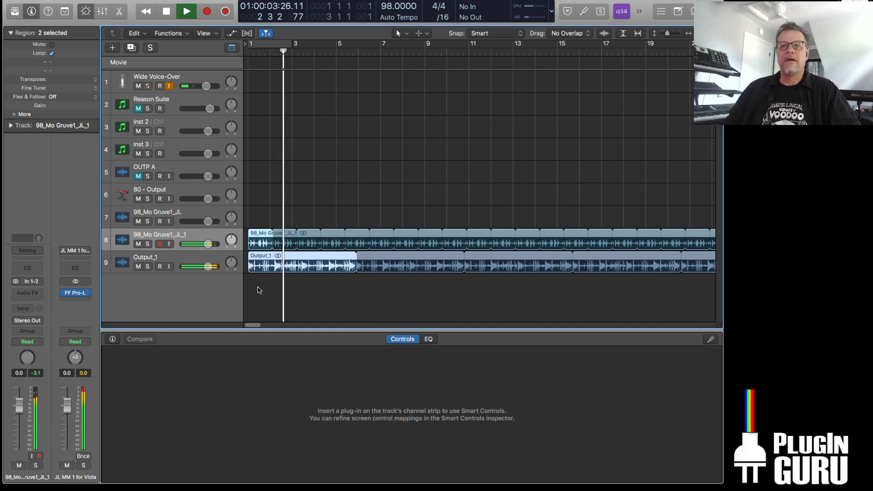
key(space)
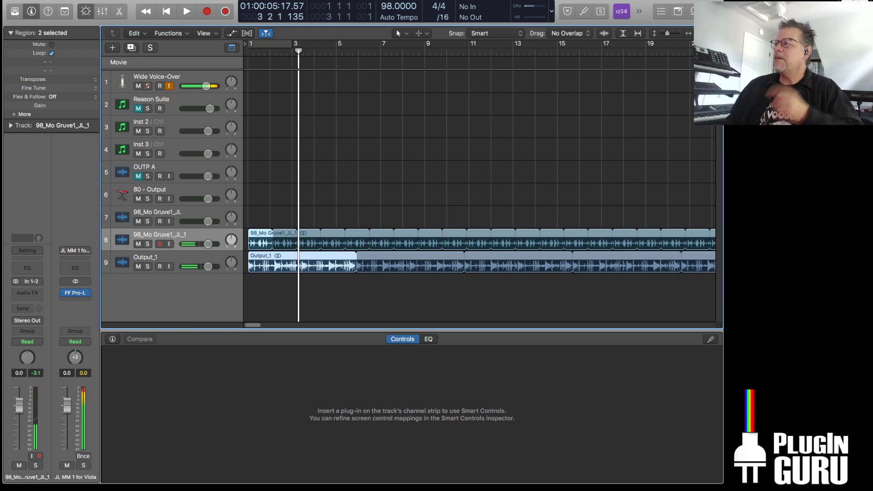
Add the Bpm090_Kit29_Djembe_PL audio file on a new track, loop its region, and return the playhead to the project start
key(super+Tab)
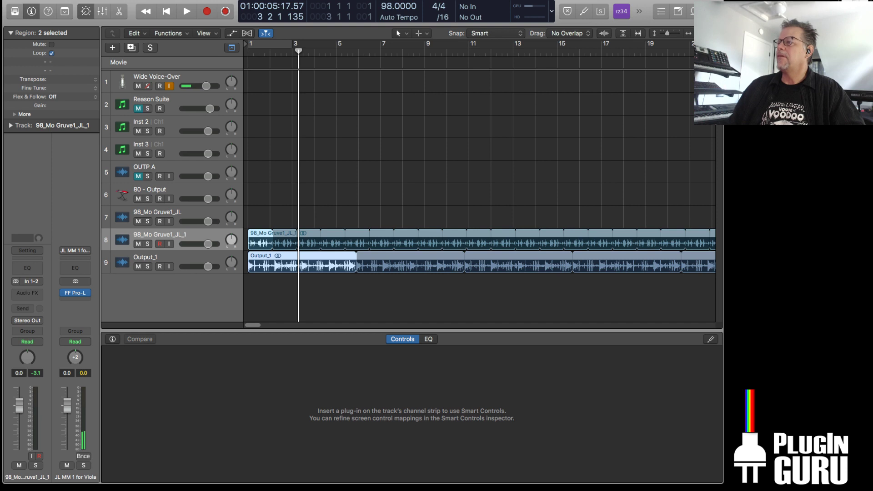
drag(537, 358, 248, 293)
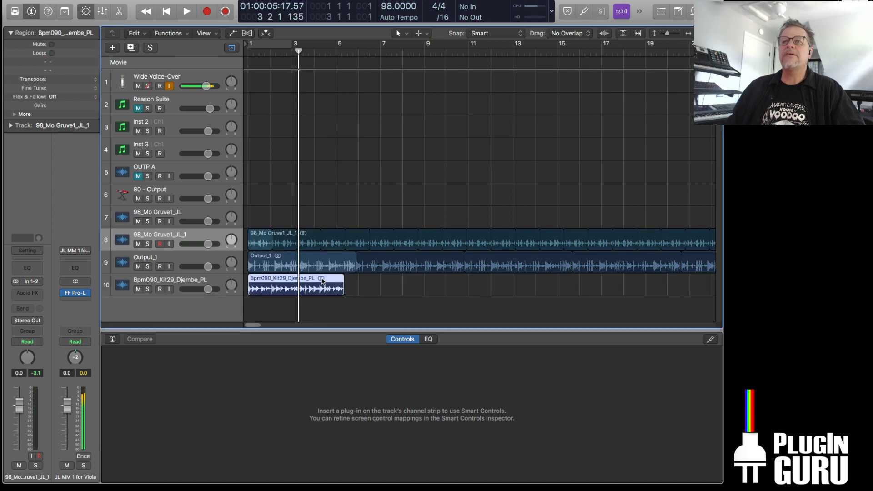
key(l)
key(Return)
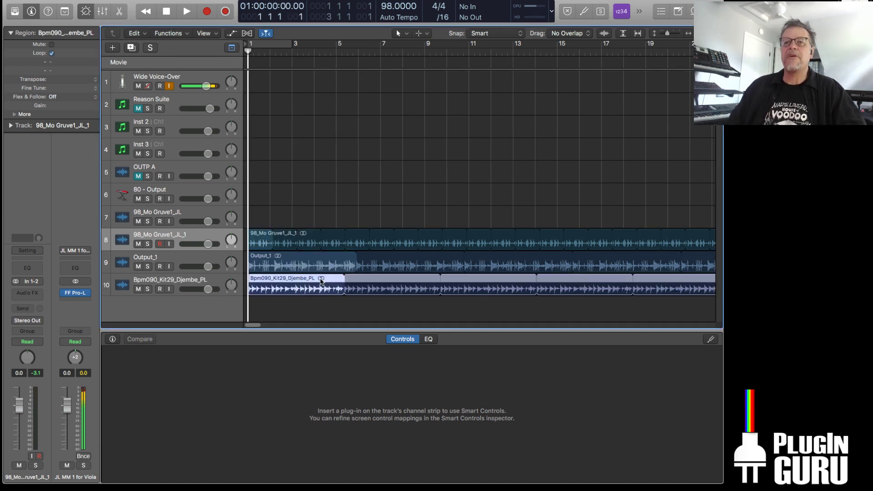
Audition the three looped regions together from the project start
key(space)
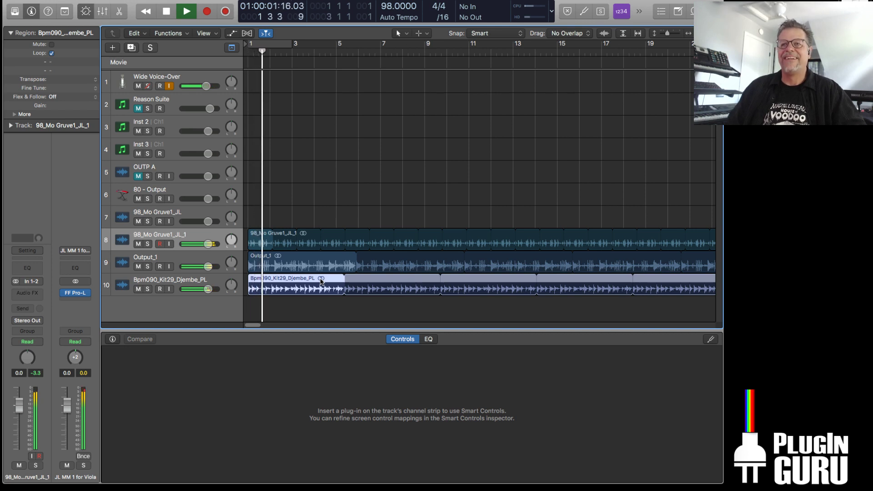
key(space)
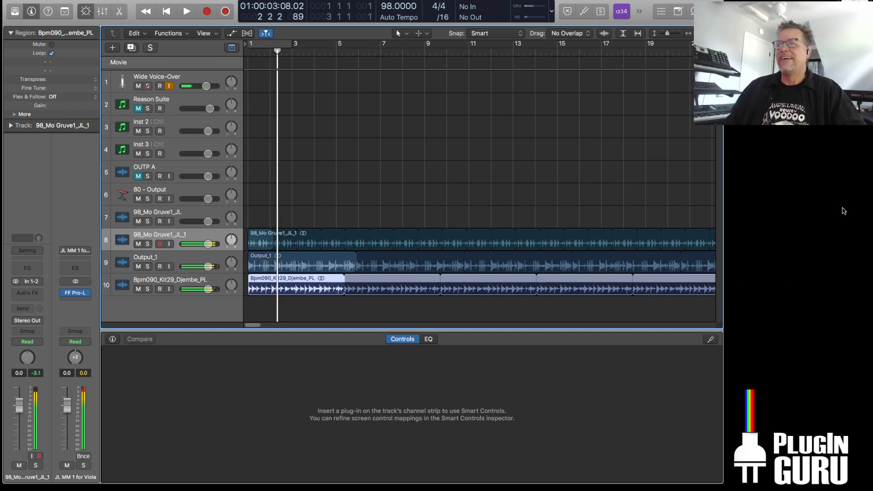
Switch to DSP-Quattro with the Bpm090_Kit29_Djembe_PL audio file open in an enlarged, repositioned editor window
drag(852, 148, 437, 483)
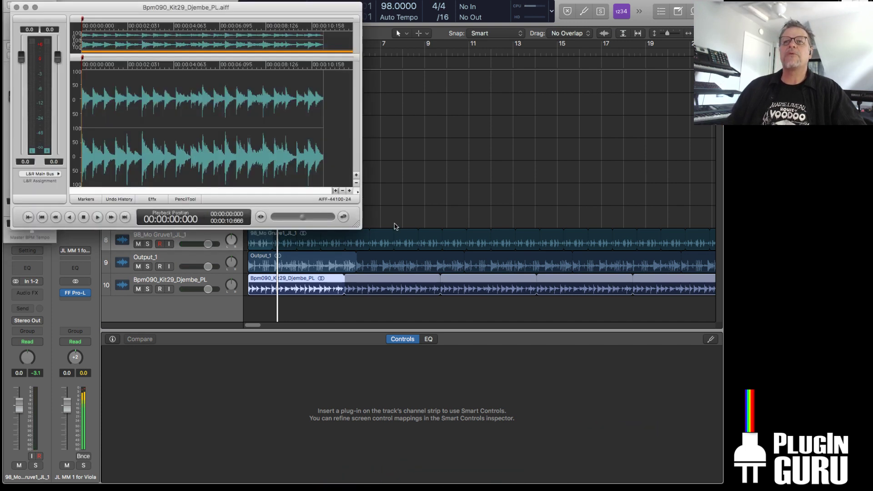
double_click(357, 5)
drag(332, 7, 409, 39)
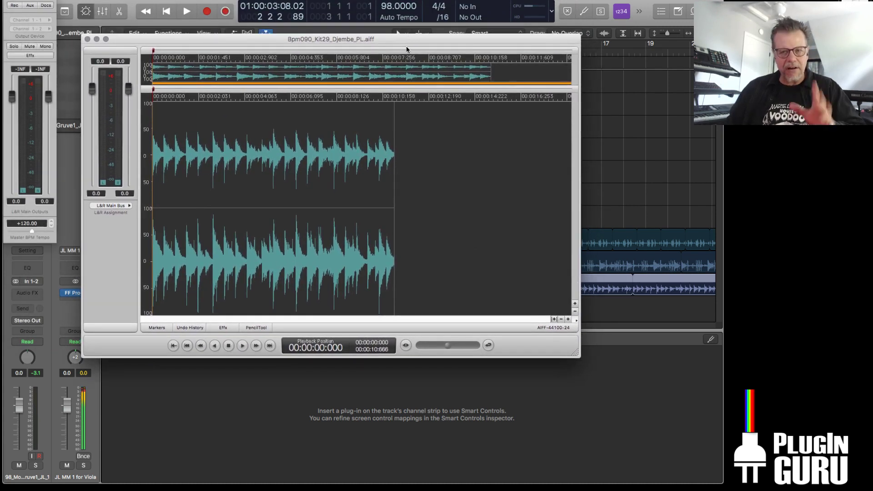
Play the djembe loop to find its midpoint, and delete everything from about 5.39 seconds to the end
key(space)
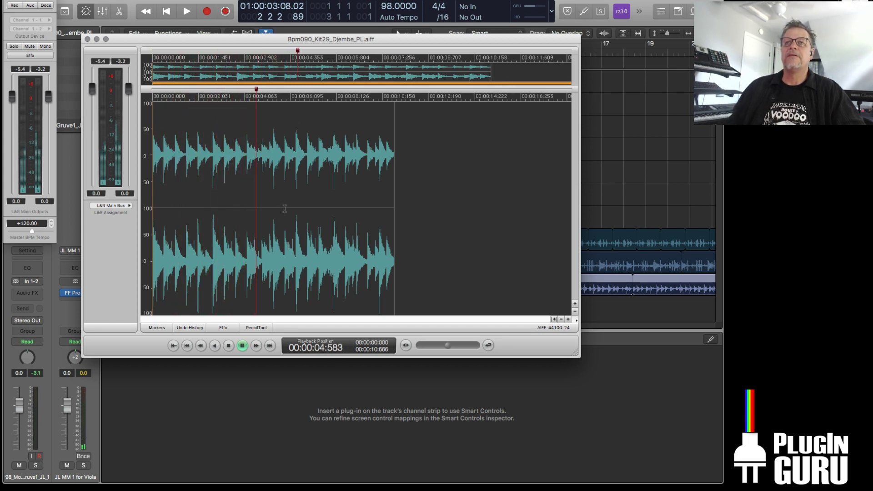
key(space)
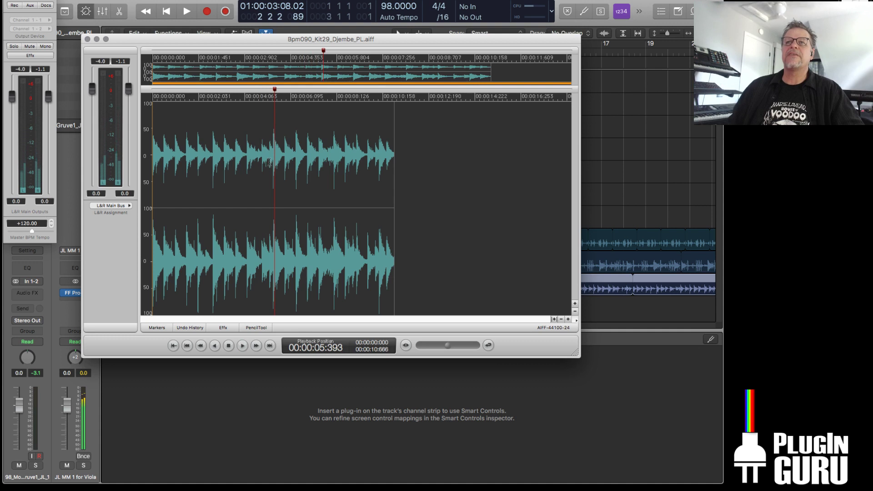
drag(273, 160, 439, 184)
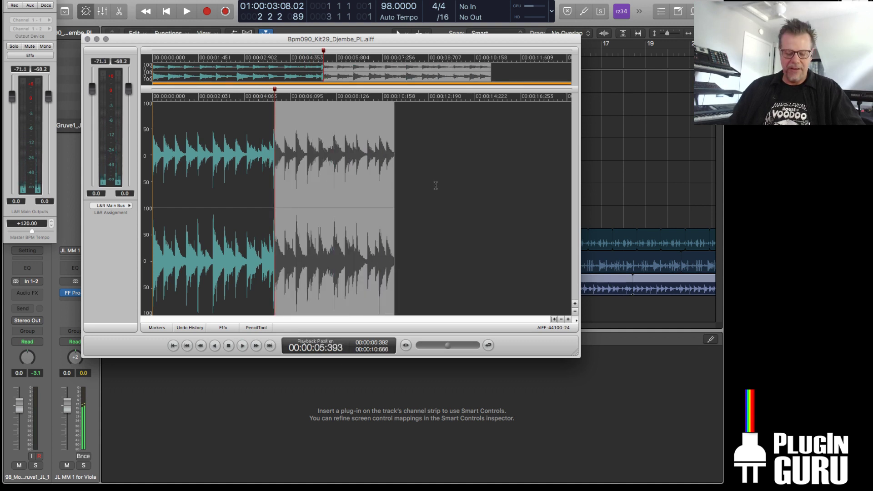
key(Delete)
Trim the djembe file's remaining tail just before the last hit so the file ends at about 5.332 seconds
drag(337, 181, 266, 181)
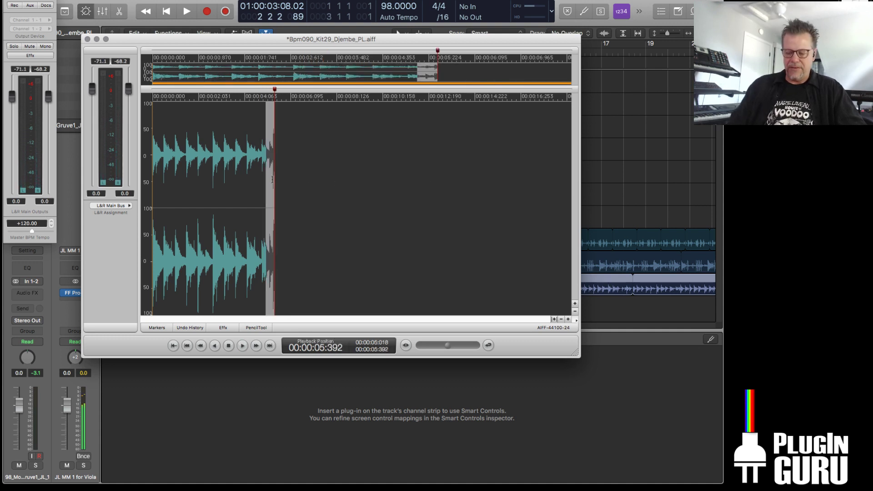
key(super+e)
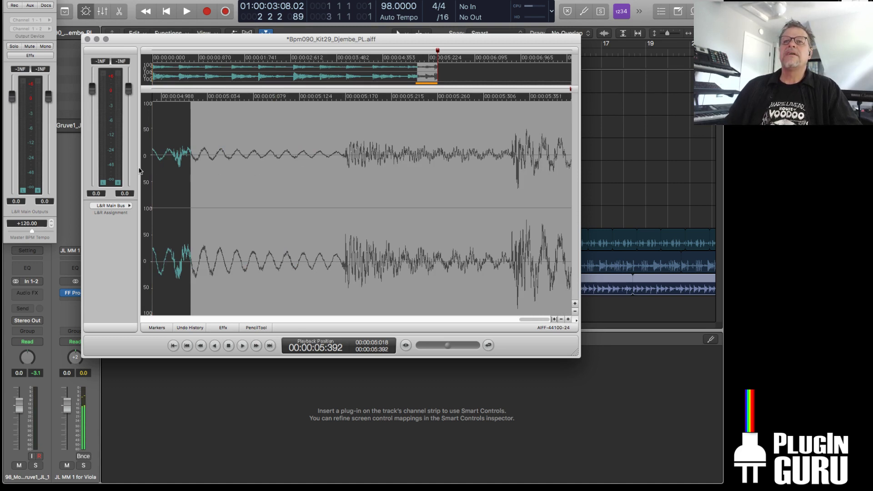
drag(182, 184, 510, 188)
key(Delete)
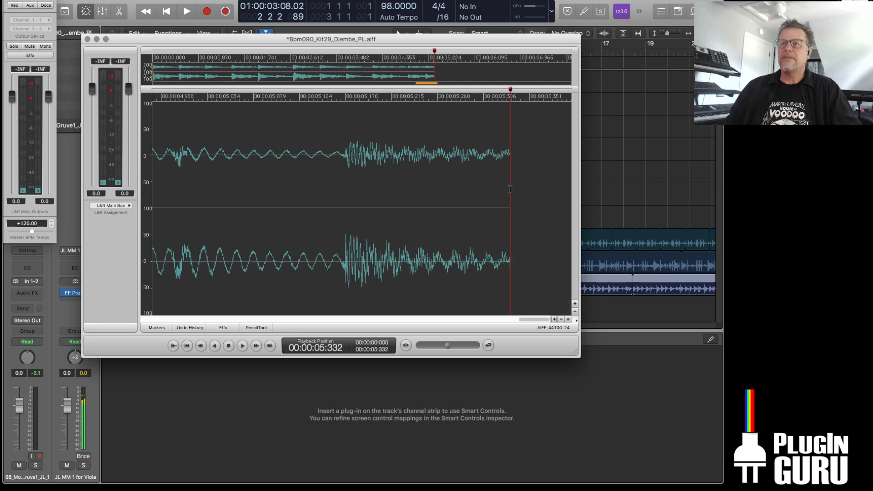
Set a loop over the whole trimmed djembe file, enable looped playback and audition it with the full waveform in view
key(super+a)
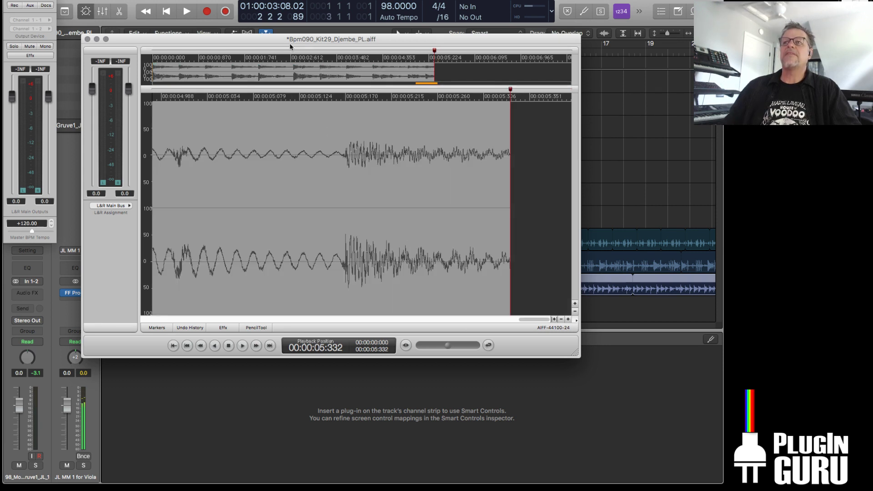
click(97, 0)
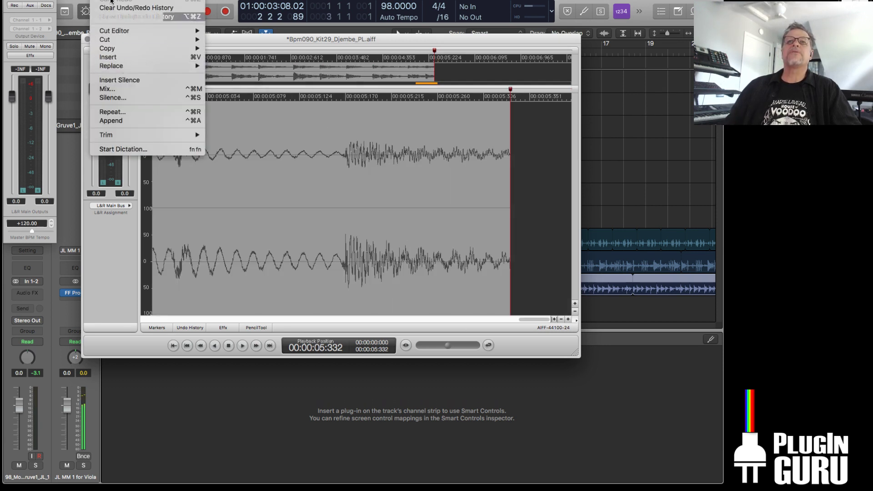
mouse_move(80, 0)
mouse_move(122, 0)
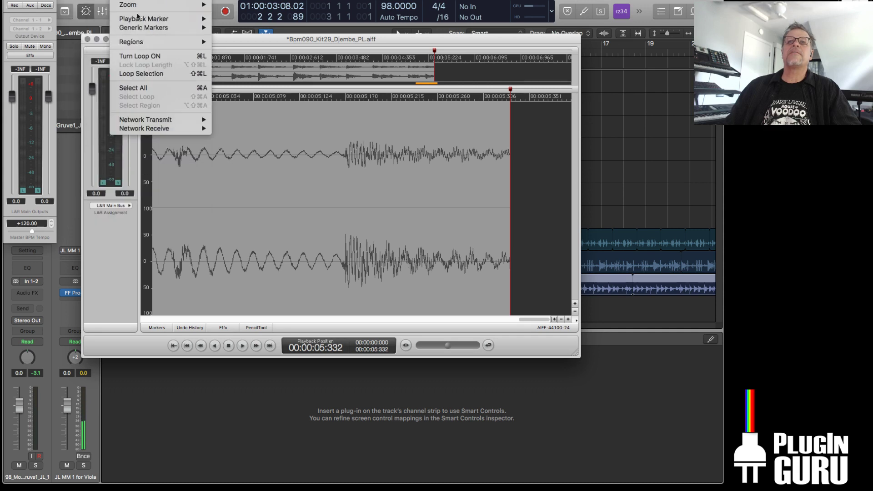
click(149, 56)
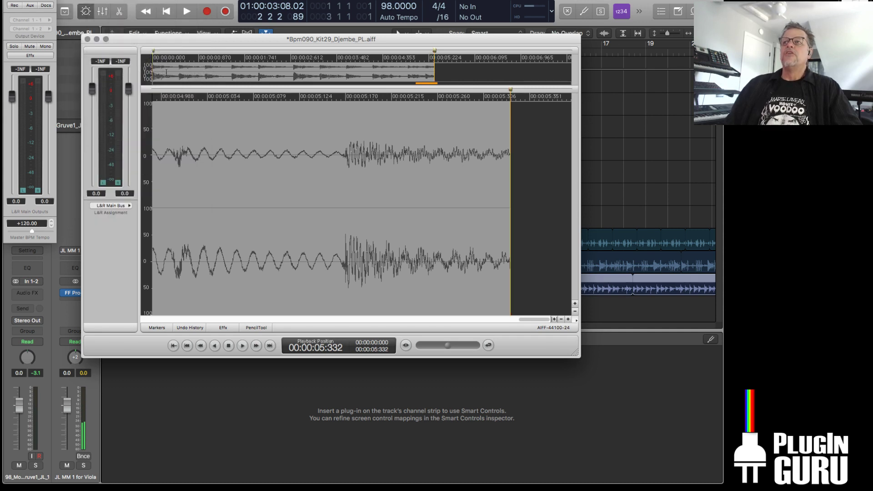
click(488, 345)
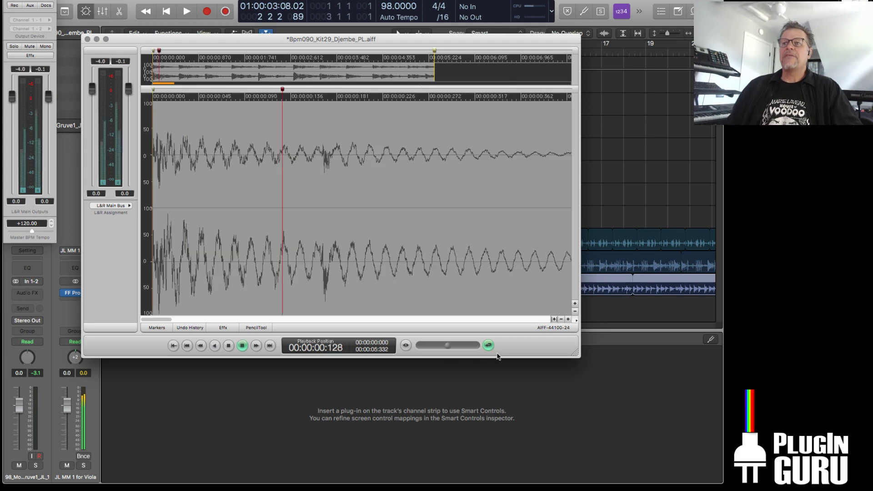
key(Down)
key(Down)
key(Down)
key(Down)
key(Down)
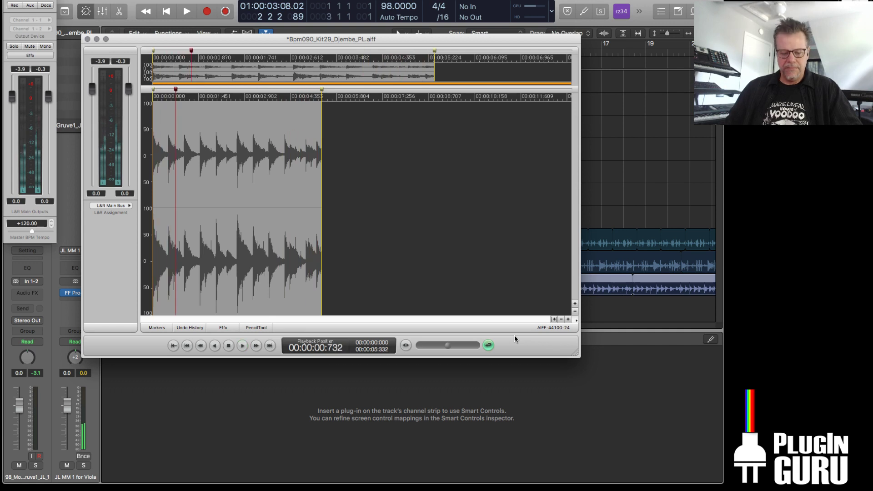
Save the trimmed file as a 24-bit, 44100 Hz AIFF named Bpm090_Kit29_Djembe_PL on the Desktop, and close it
click(86, 1)
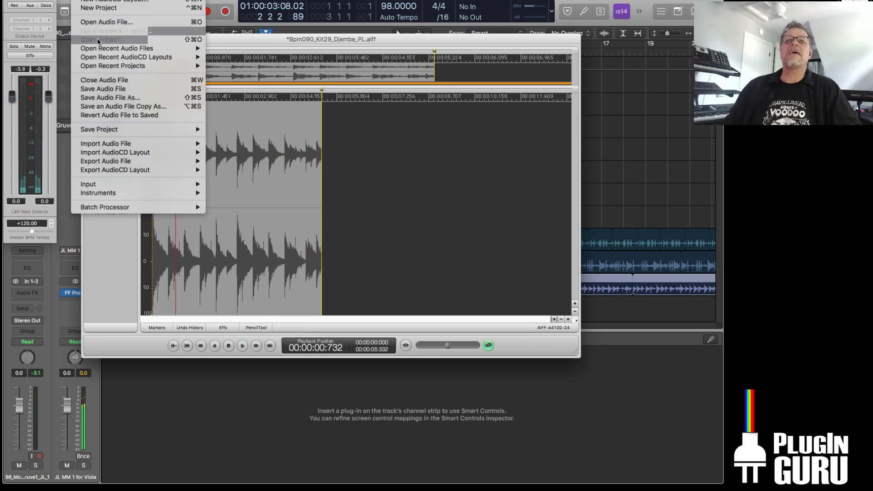
click(118, 100)
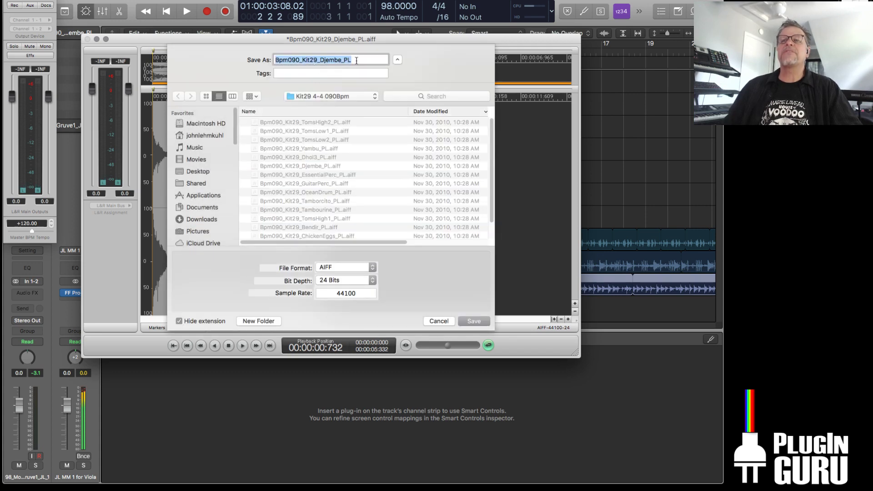
key(super+shift+d)
click(473, 321)
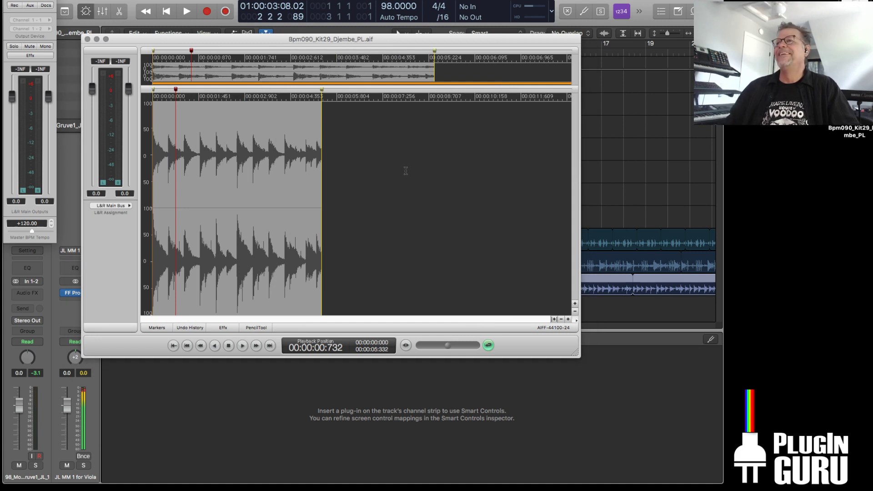
key(super+w)
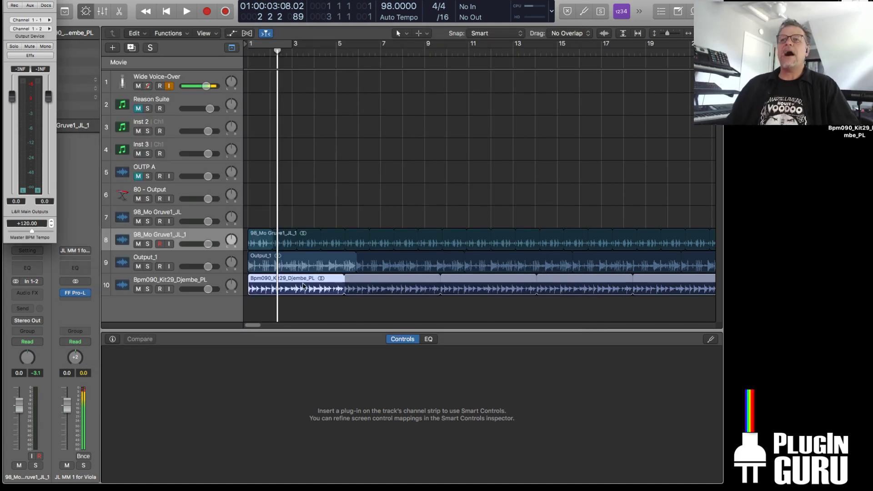
Replace the djembe region in Logic Pro with the trimmed Desktop file at the project start, and loop it
click(327, 281)
key(Delete)
drag(848, 111, 255, 287)
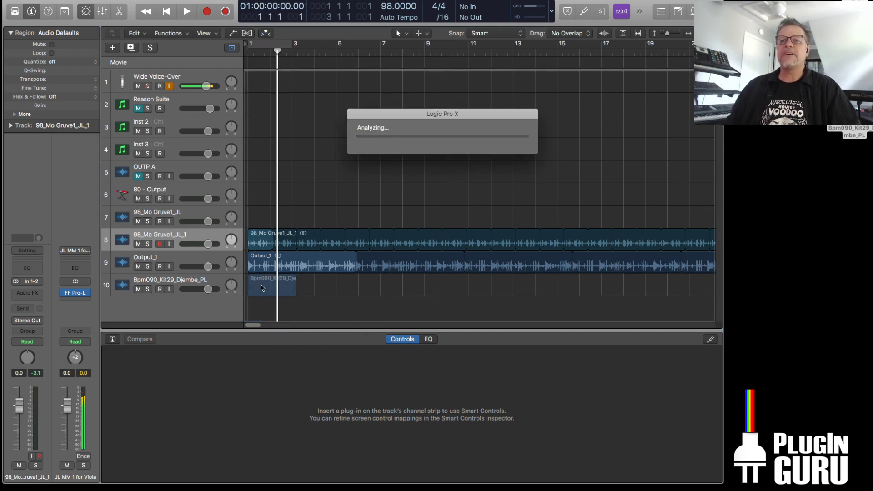
key(l)
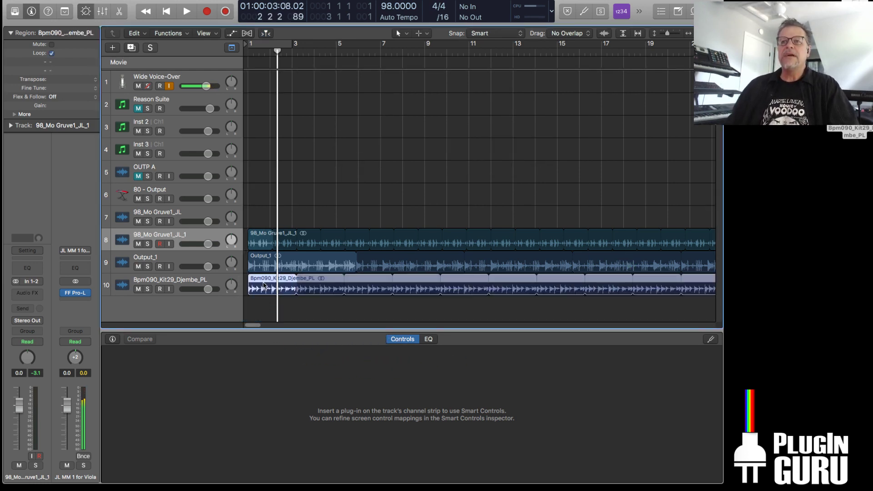
Audition the looped djembe, Output_1 and 98_Mo Gruve1_JL_1 tracks one at a time in isolation
click(148, 289)
key(space)
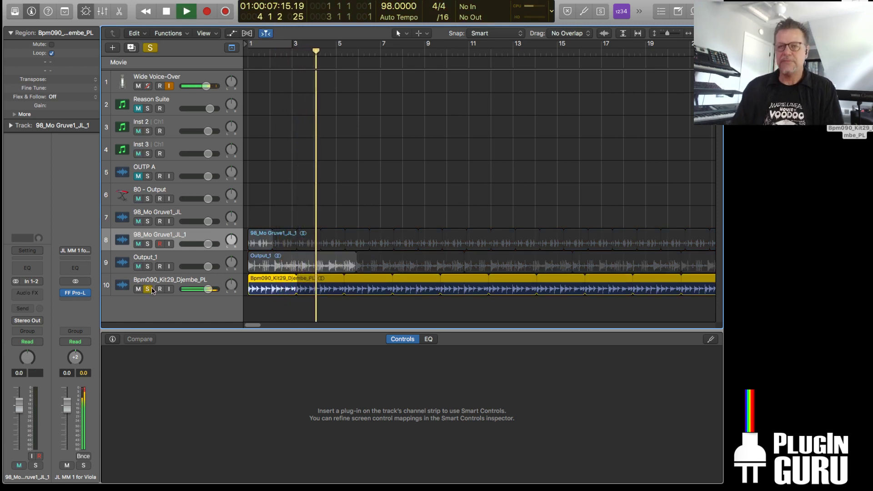
click(185, 260)
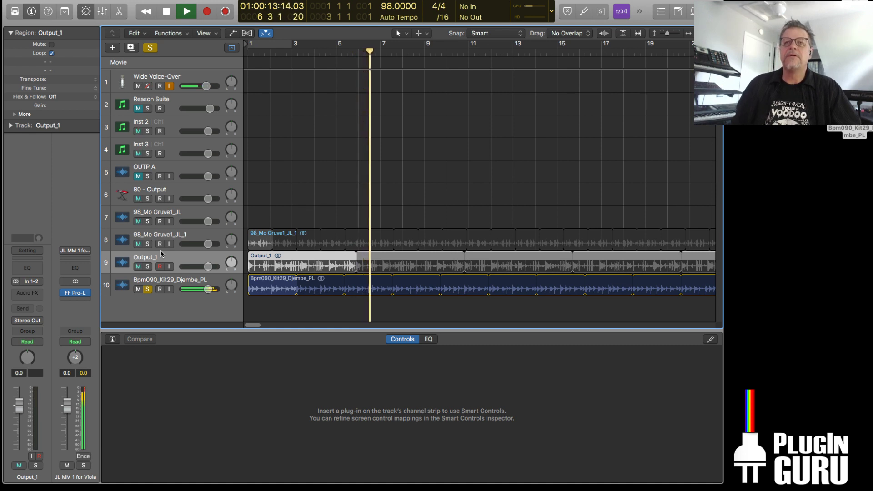
click(147, 289)
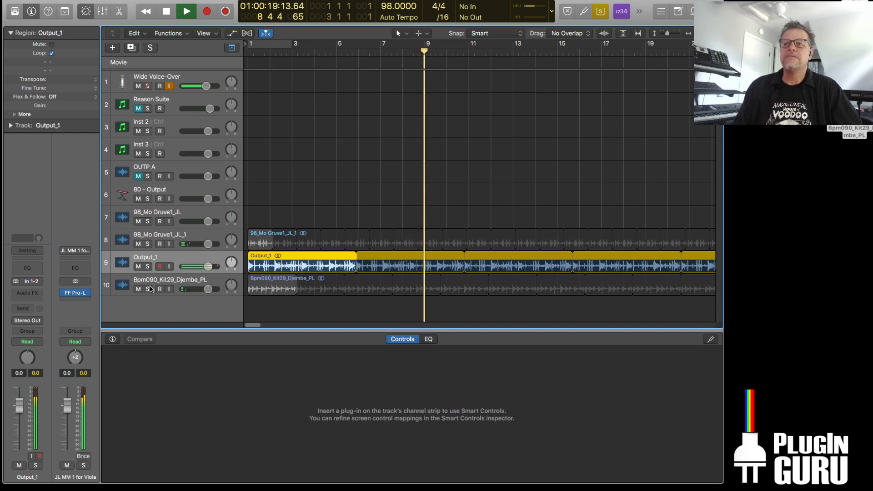
key(Up)
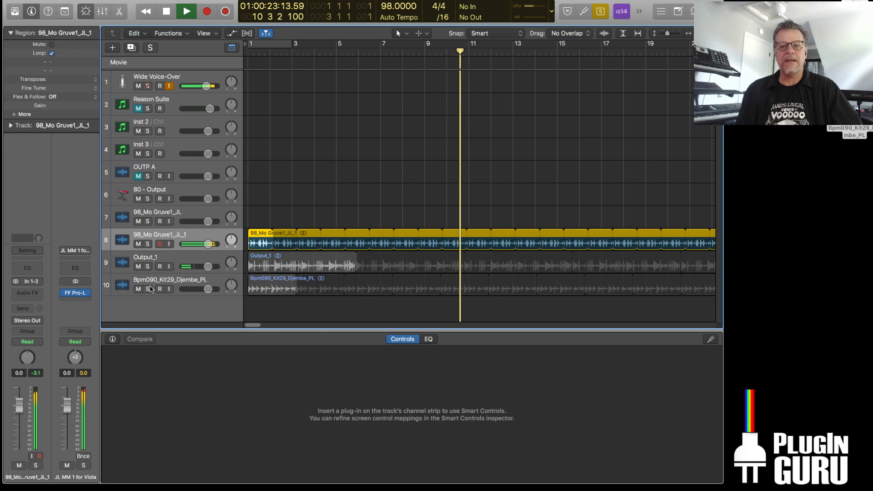
key(space)
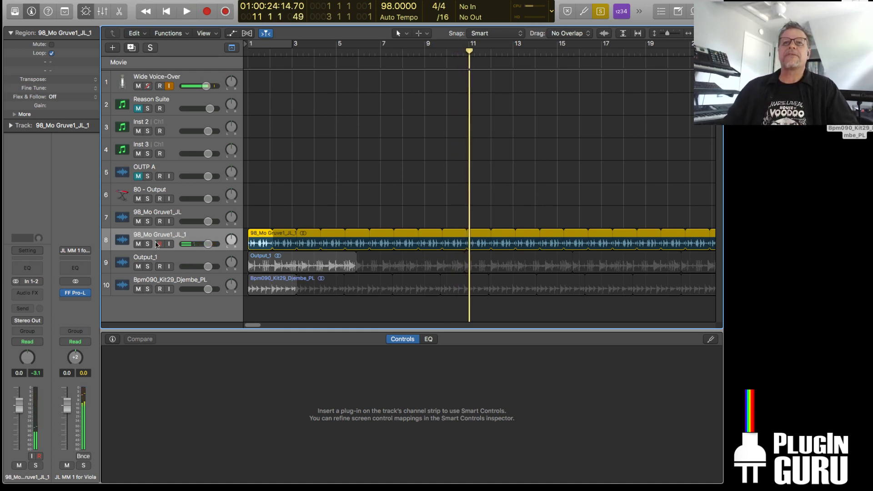
Mute the 98_Mo Gruve1_JL_1, Output_1 and Bpm090_Kit29_Djembe_PL tracks
click(138, 244)
click(138, 266)
click(138, 289)
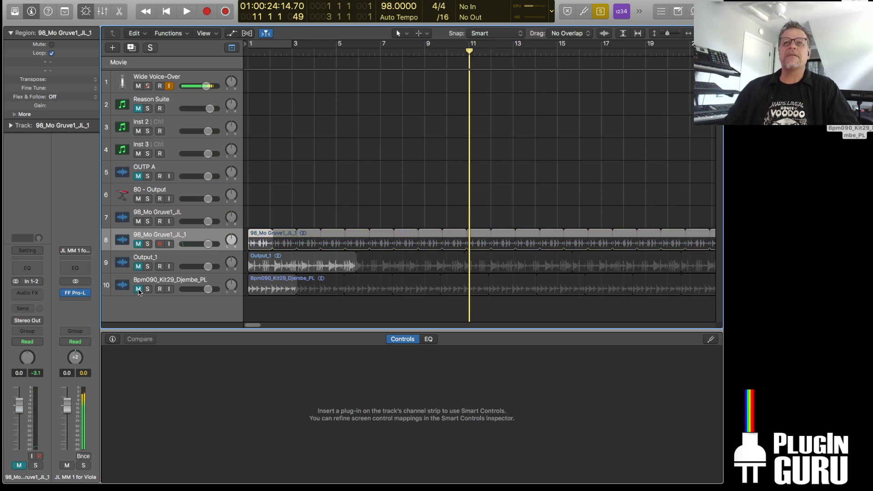
Open Omnisphere on the Inst 2 track and bring up the soundsource browser for layer A of part 1
click(184, 104)
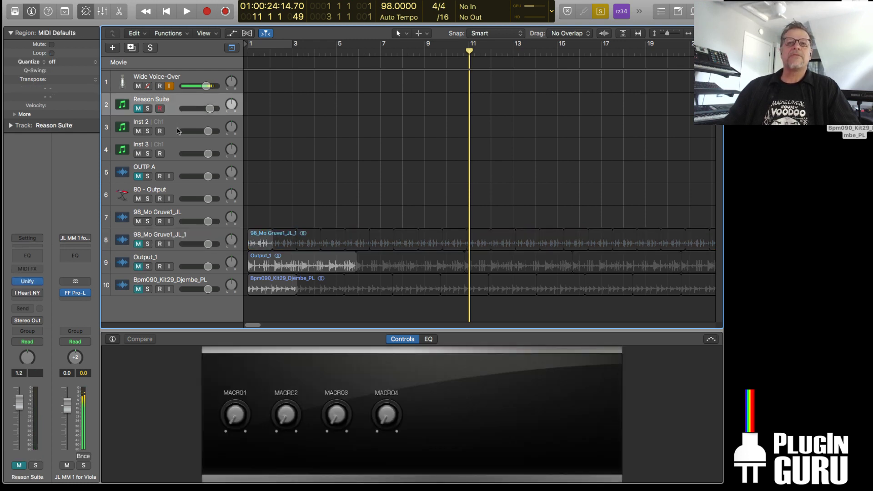
click(175, 124)
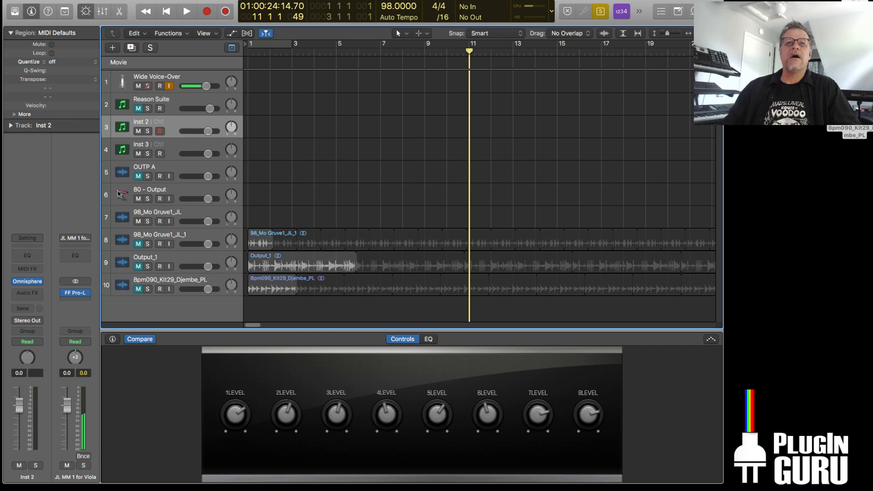
click(32, 280)
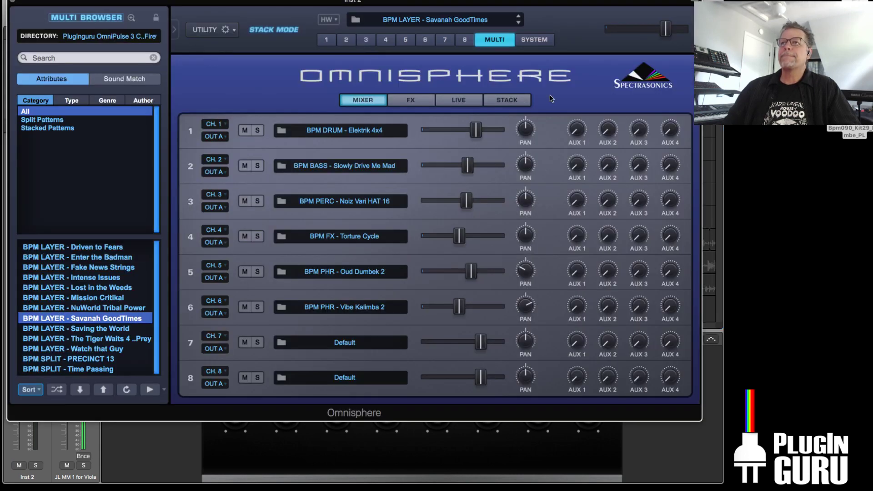
click(326, 39)
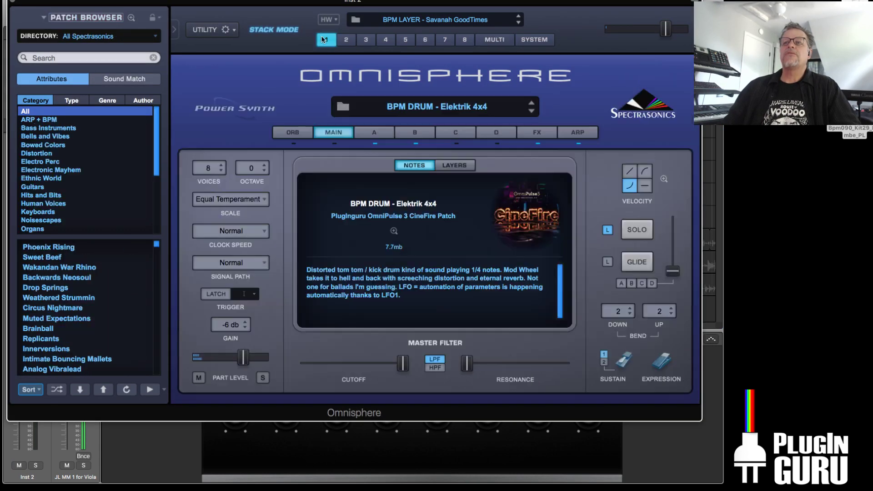
click(372, 133)
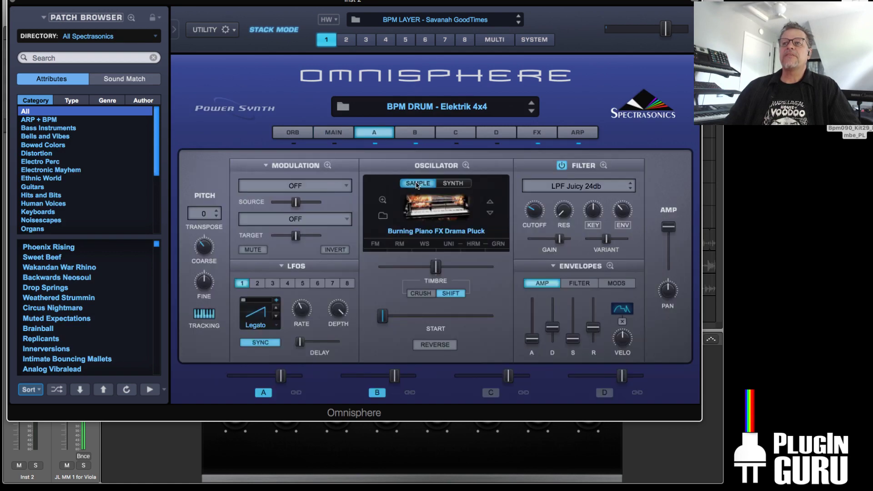
click(383, 216)
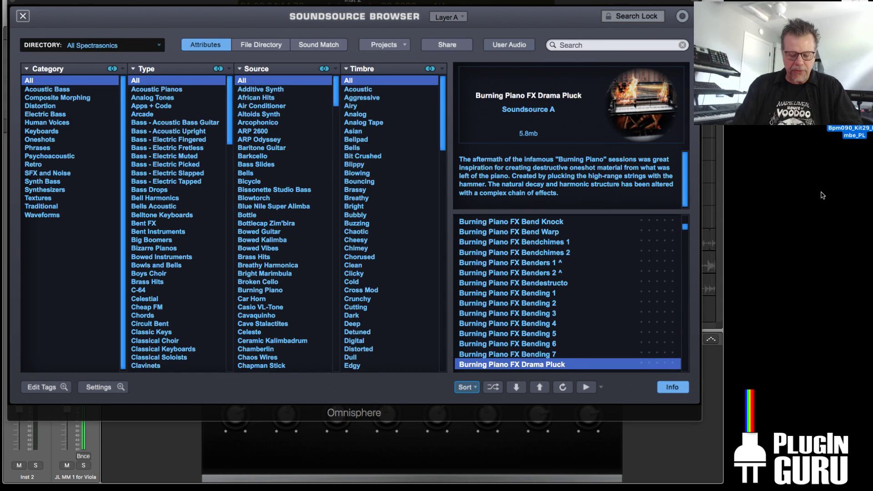
Create a new Desktop folder for the livestream loops, with a name beginning "Livestream LOO"
key(shift+super+n)
text(Livestream L)
text(OC)
key(Return)
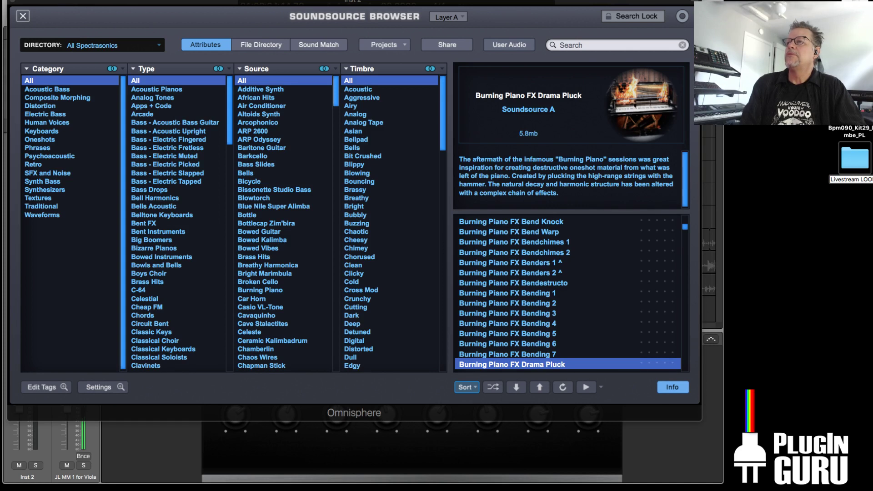
Put the loops in the Livestream LOOPS folder, import that folder into Omnisphere as user audio and acknowledge the import notice
click(855, 113)
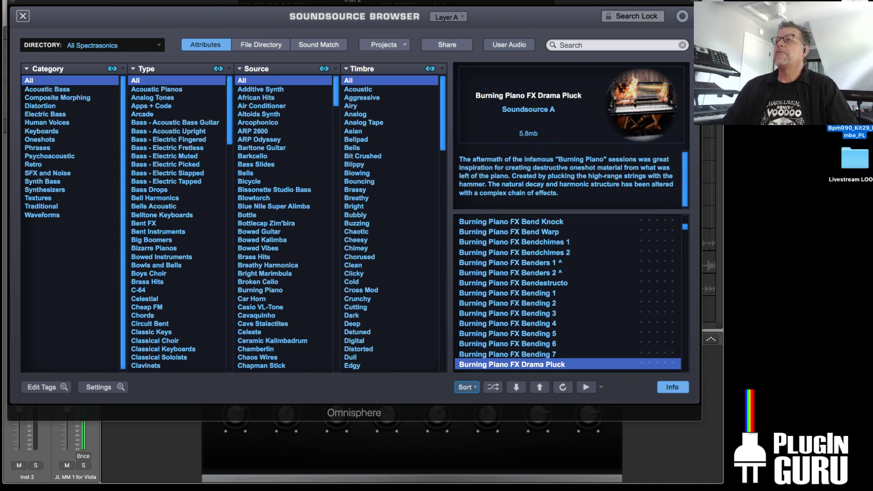
drag(855, 158, 872, 132)
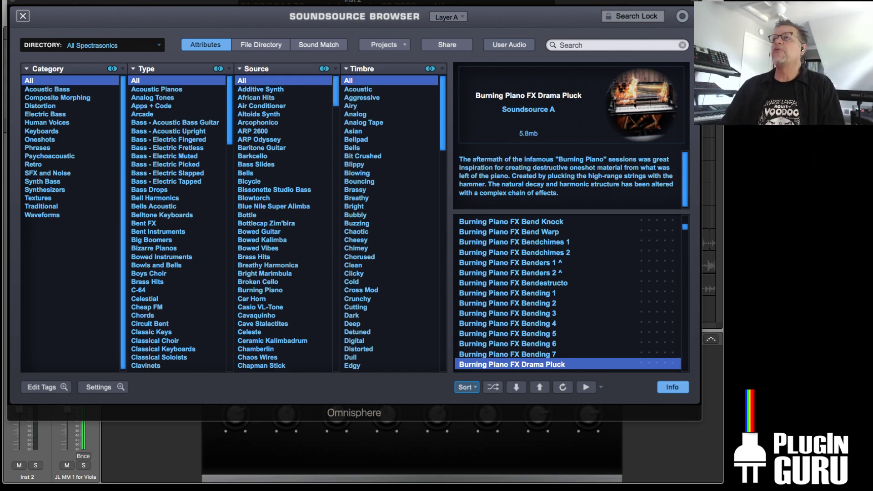
click(512, 45)
drag(500, 8, 544, 13)
drag(872, 114, 613, 137)
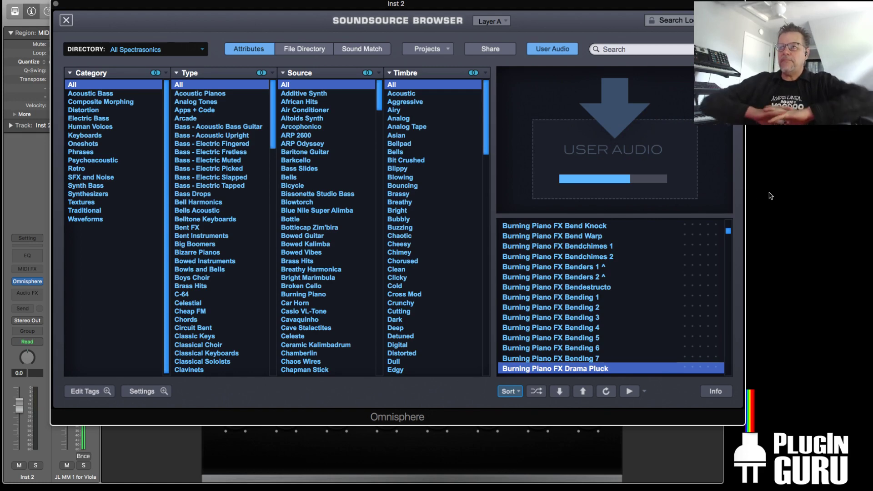
key(super+Tab)
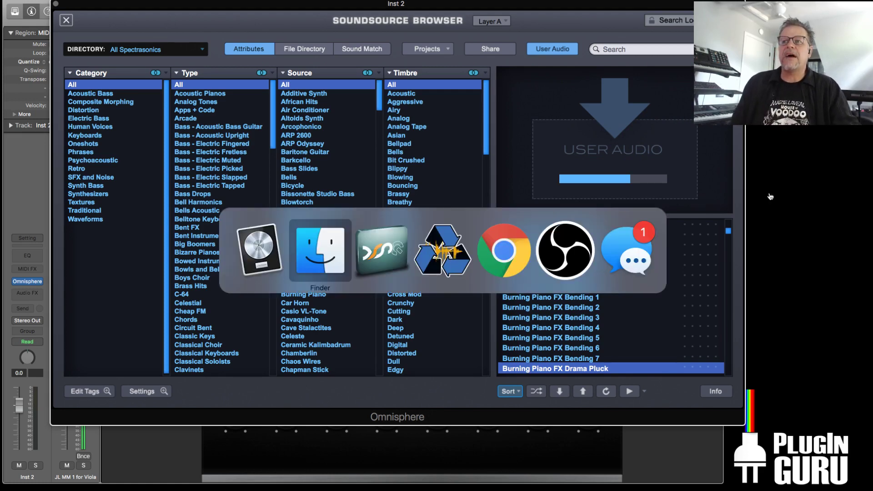
key(super+Tab)
key(super+Tab)
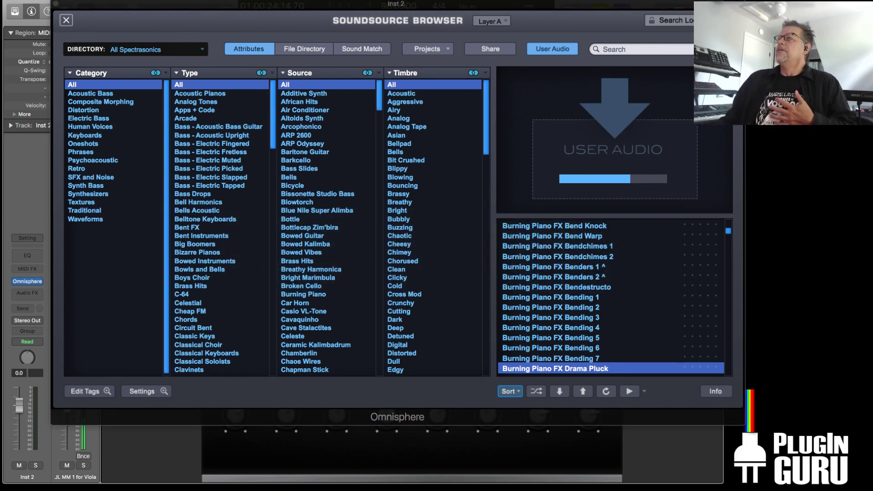
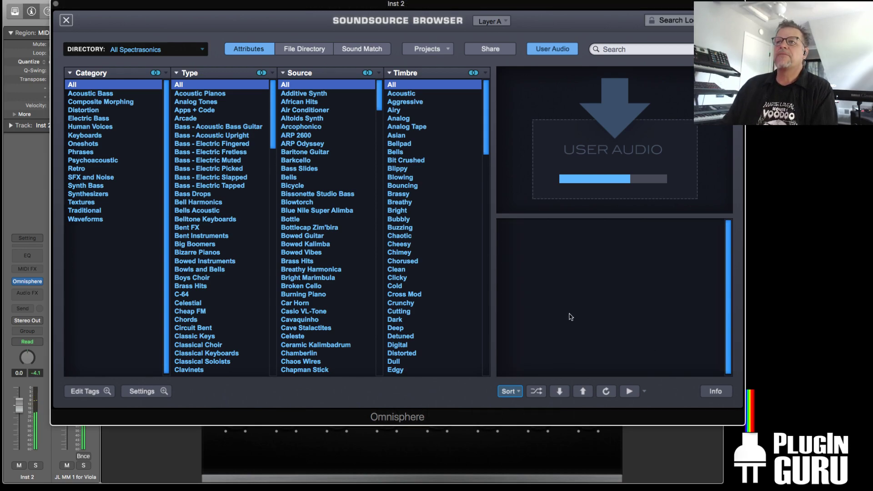
drag(505, 5, 573, 60)
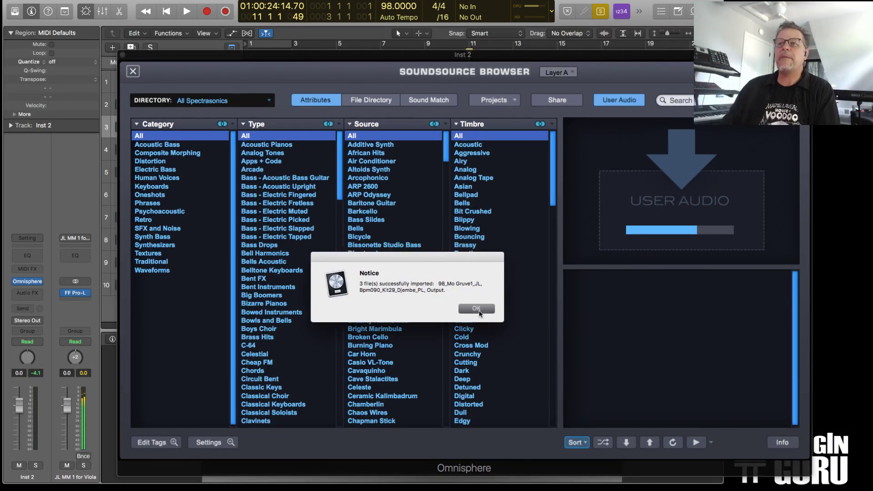
click(478, 310)
Leave the soundsource browser and initialize the multi in Omnisphere
click(130, 73)
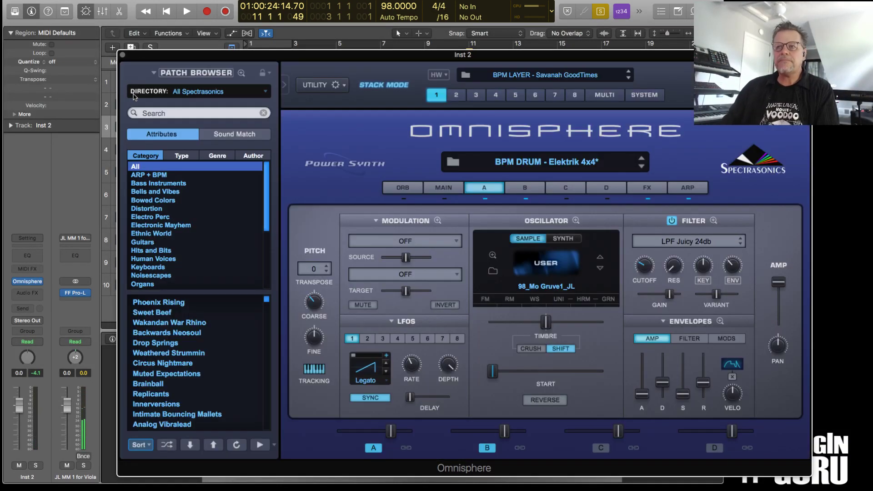
drag(409, 57, 379, 58)
click(295, 85)
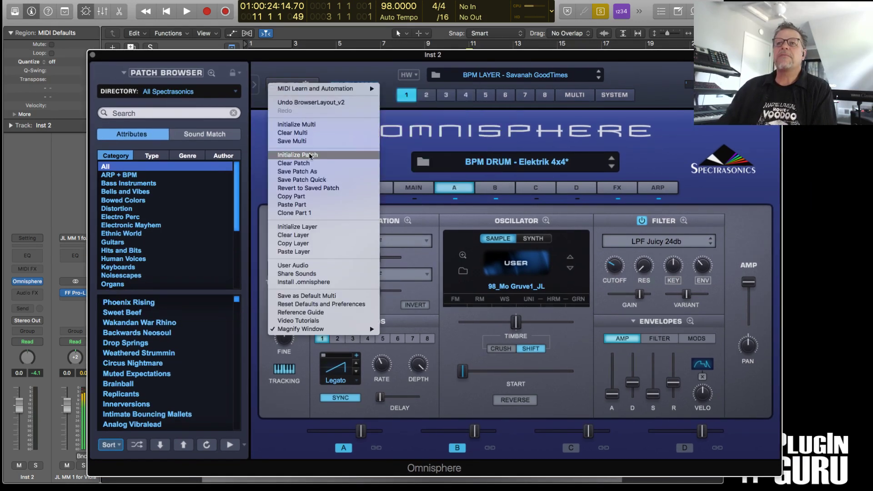
click(346, 124)
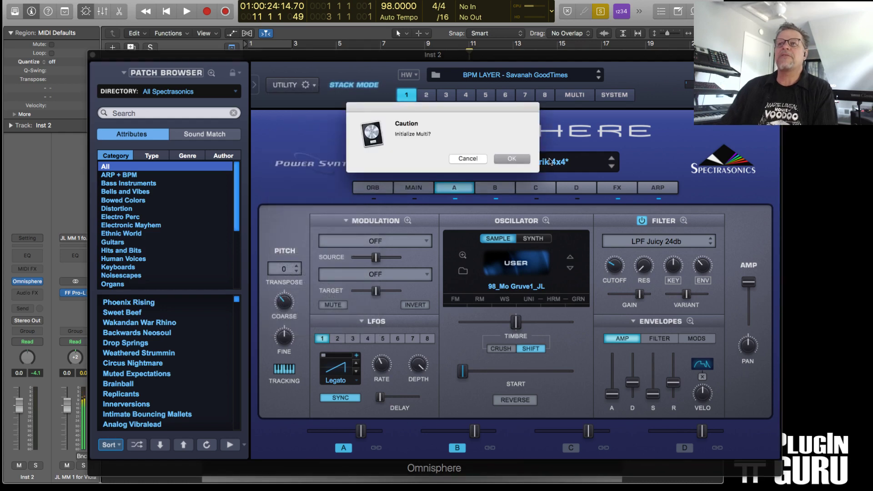
click(515, 158)
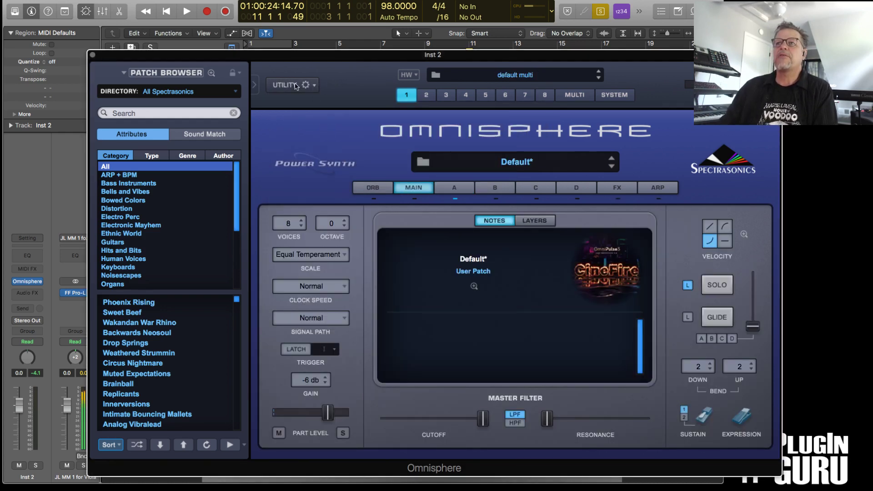
Switch layer A's oscillator to sample mode and load the Output soundsource from the user category Livestream LOOPS
click(461, 191)
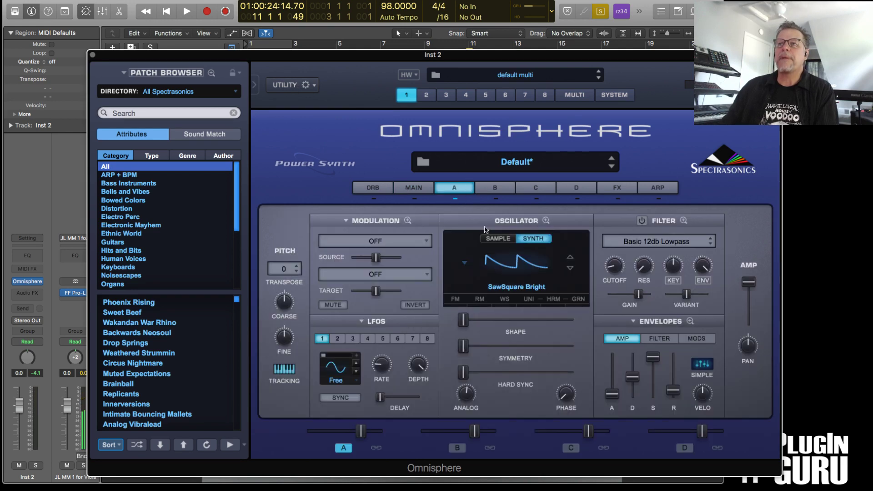
click(498, 241)
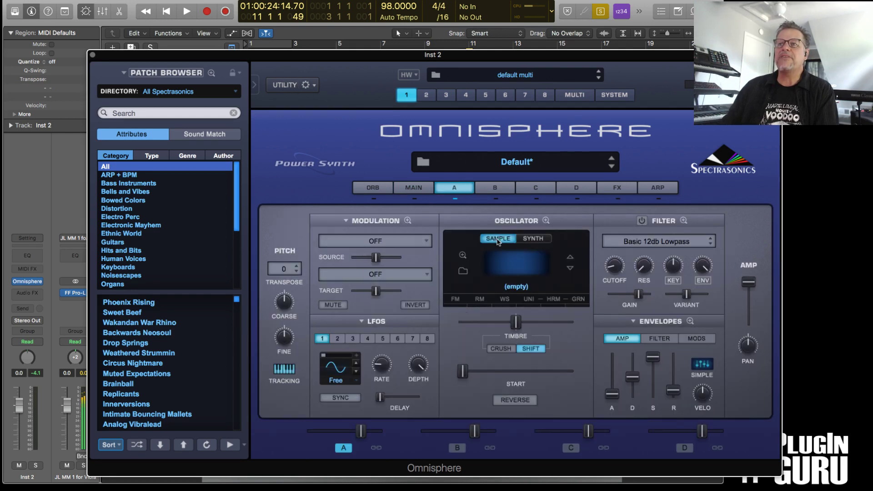
click(461, 273)
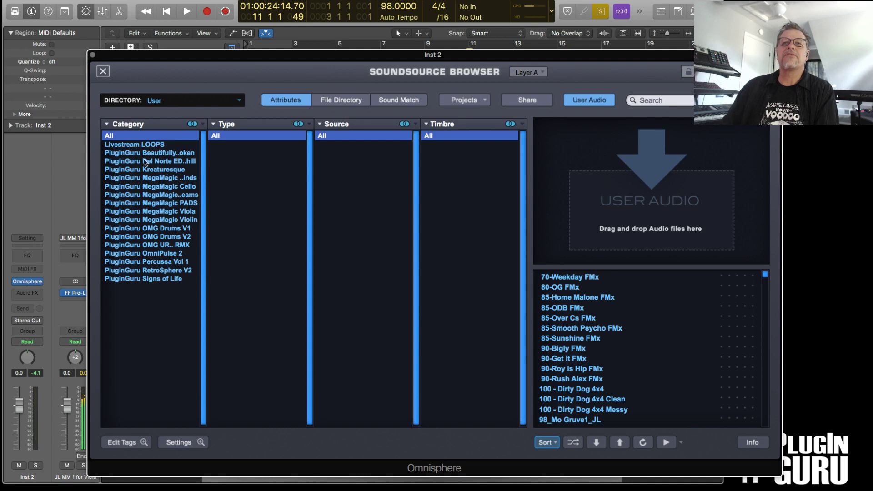
click(140, 145)
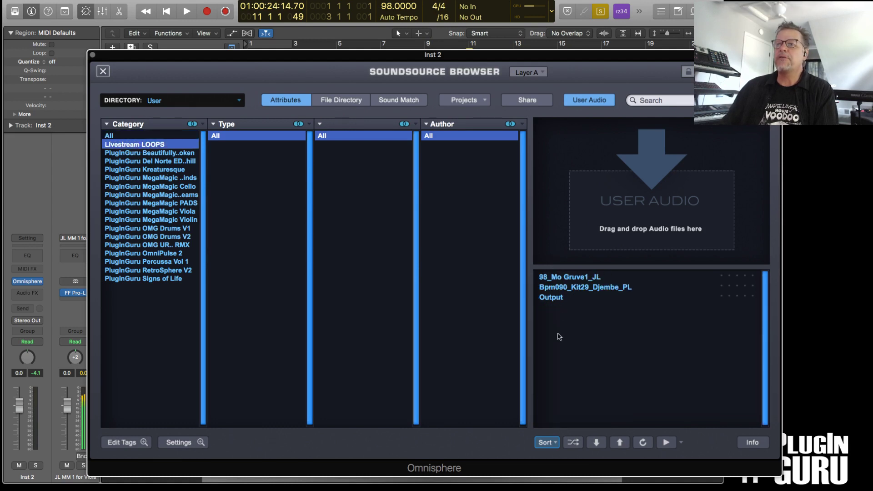
click(549, 298)
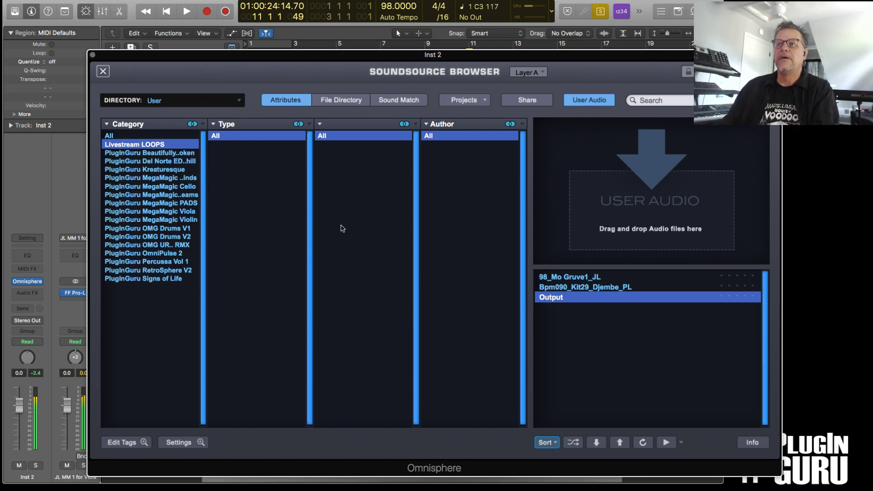
Close the Omnisphere window, hide the Smart Controls, set the project tempo to 80 and start playback from the beginning
click(92, 55)
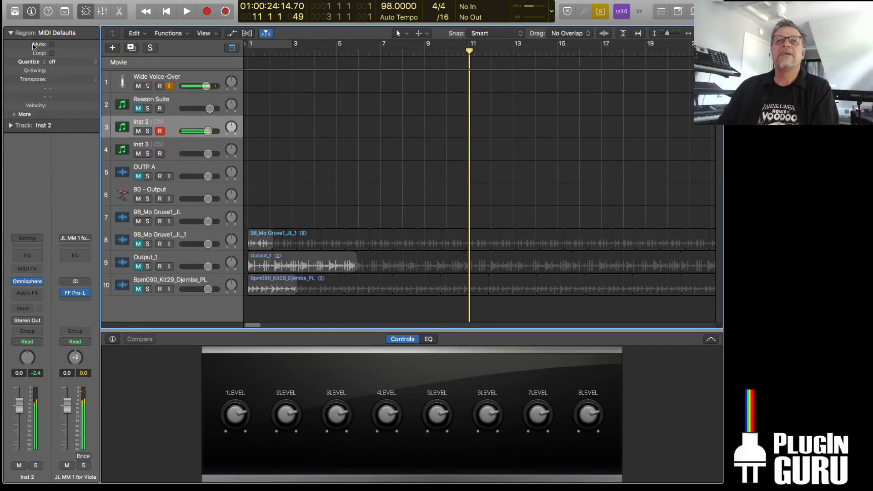
click(31, 11)
click(85, 12)
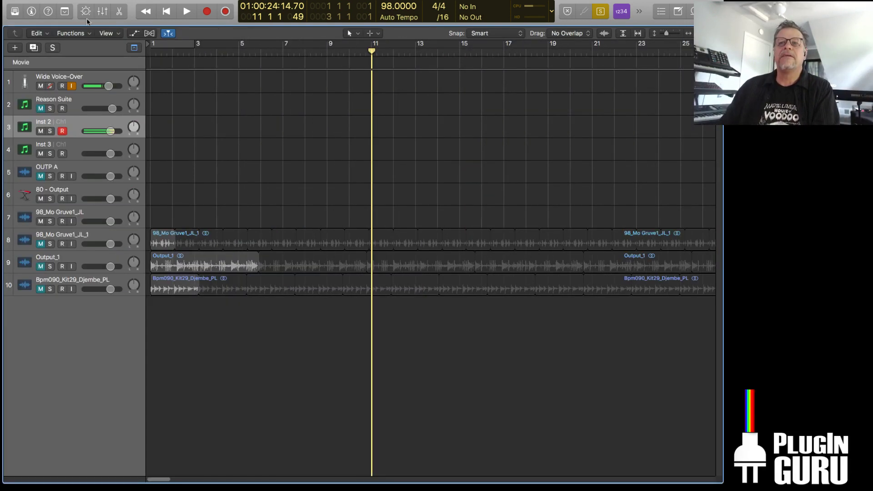
click(31, 11)
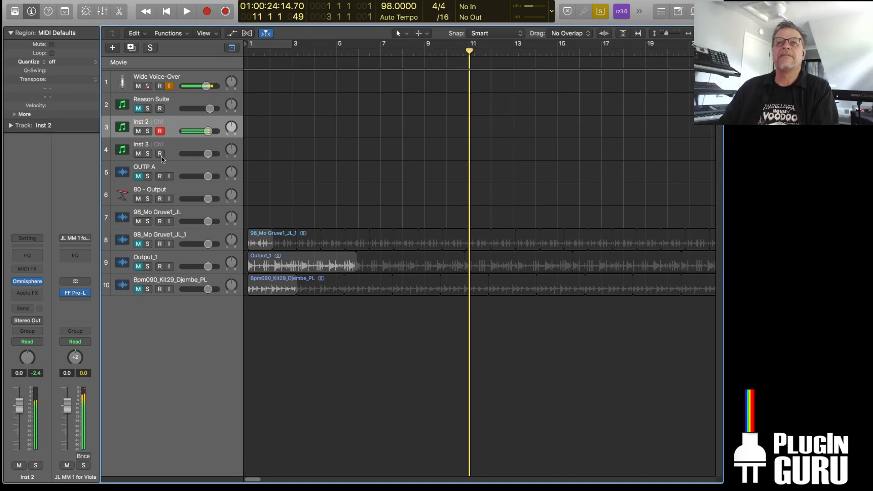
drag(387, 7, 386, 36)
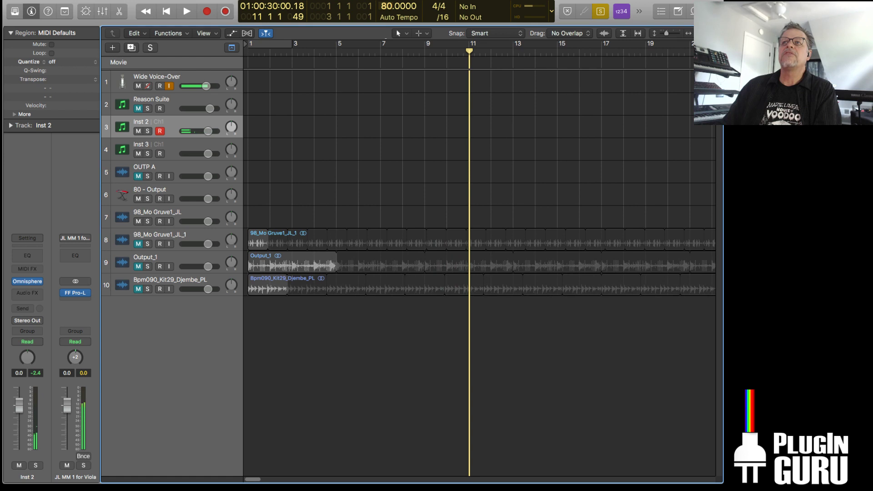
key(Return)
key(space)
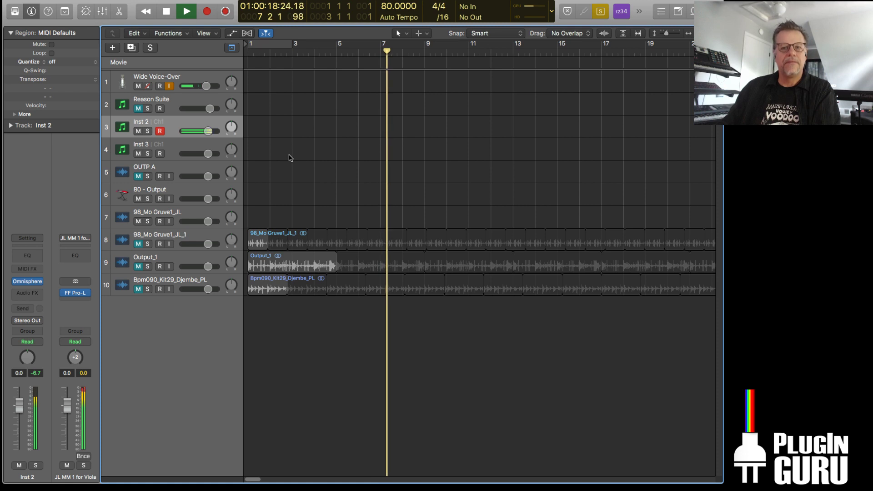
Reopen Omnisphere, stop playback, and load the 98_Mo Gruve1_JL soundsource with the project tempo set to 98
click(27, 281)
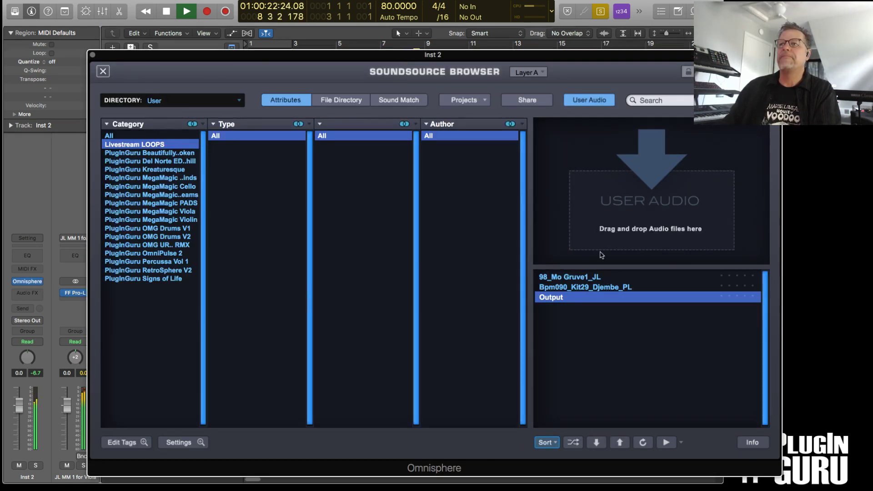
key(space)
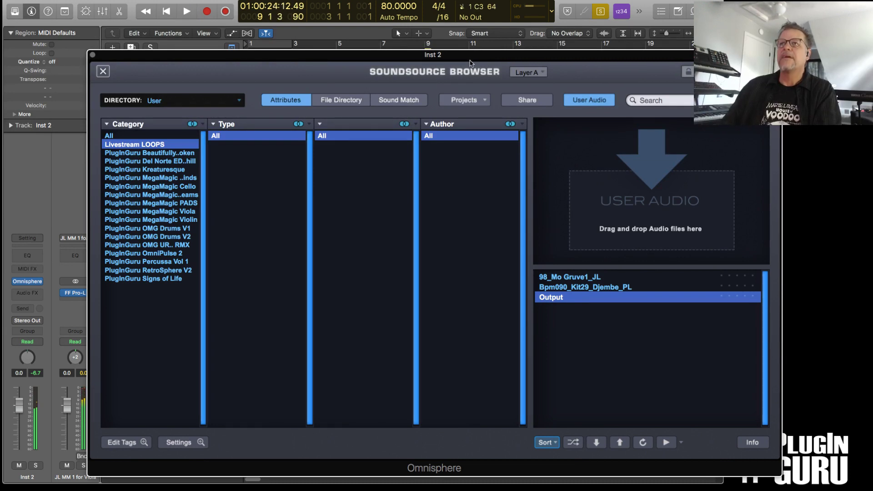
drag(386, 6, 386, 1)
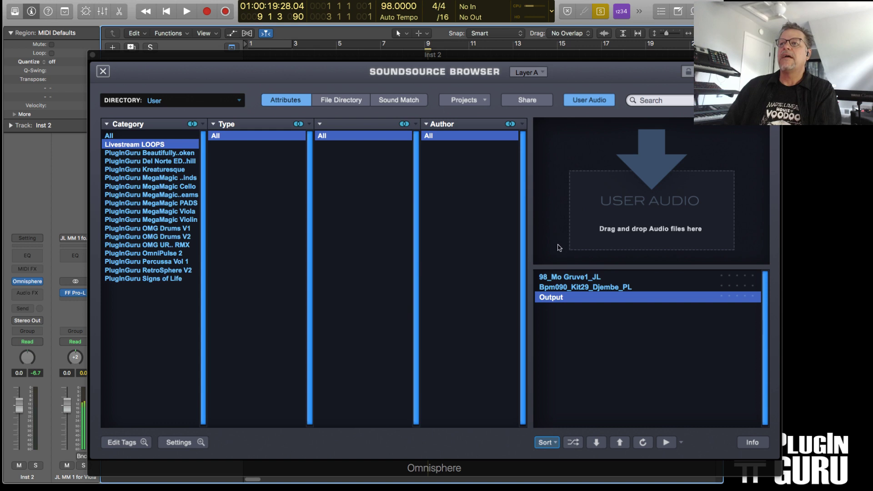
click(557, 276)
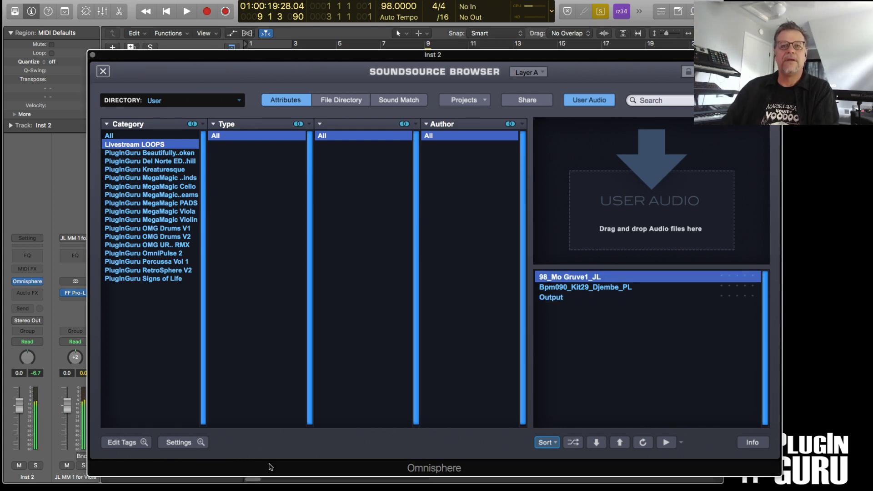
Audition the 98_Mo Gruve1_JL soundsource during project playback, closing the Omnisphere window before stopping
key(space)
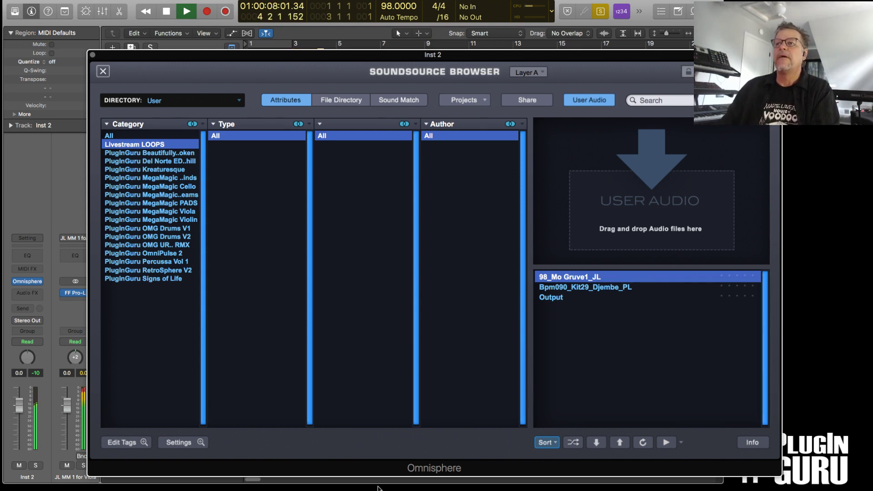
drag(487, 57, 492, 57)
key(super+w)
key(space)
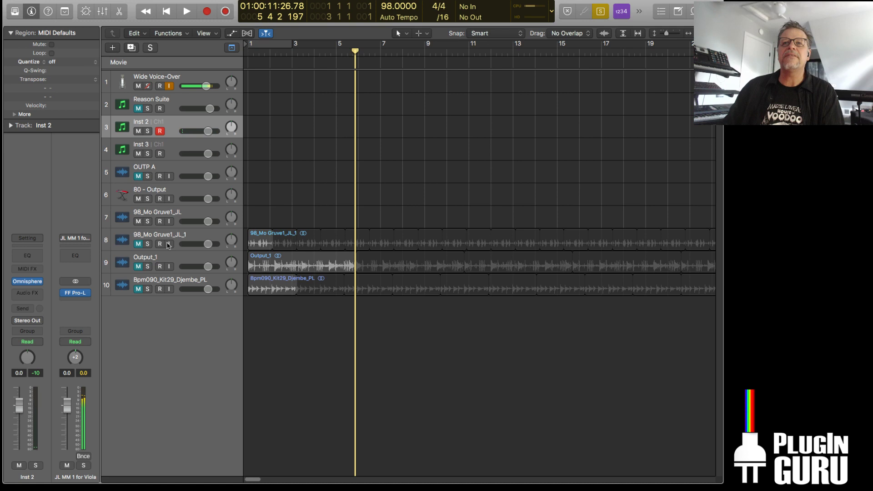
Solo the 98_Mo Gruve1_JL_1 track and play it briefly from the start of the project
click(170, 237)
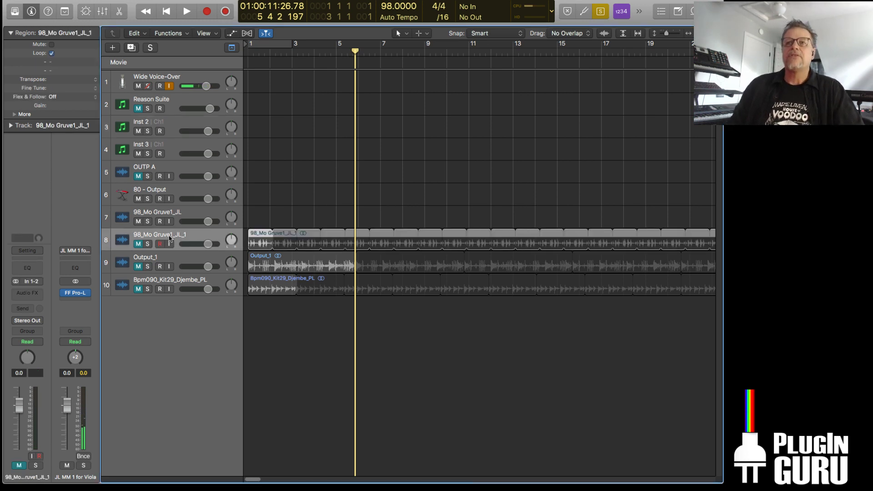
click(150, 245)
key(Return)
key(space)
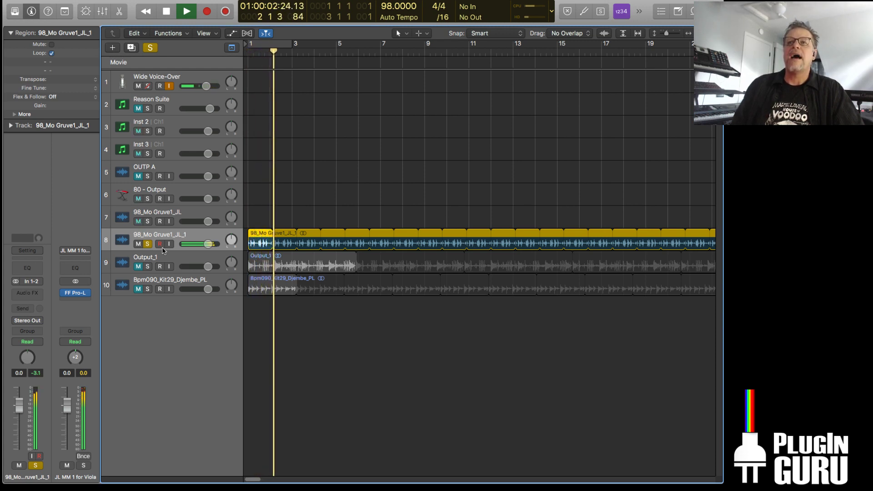
key(space)
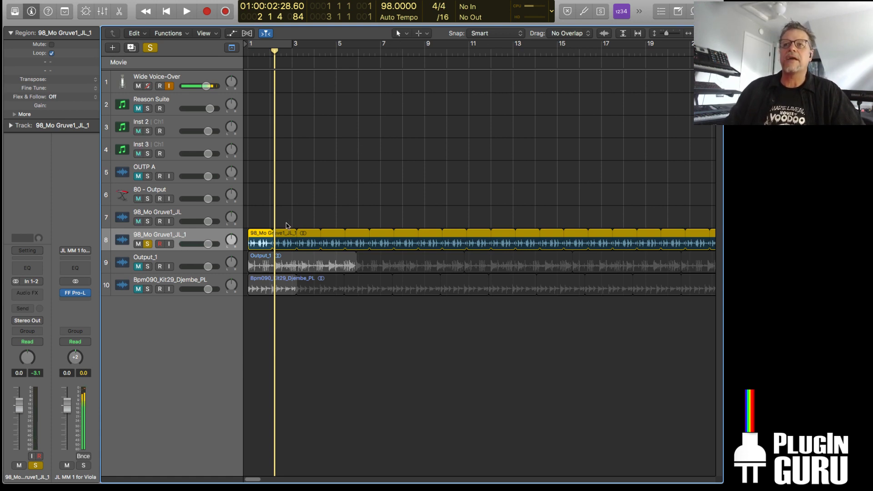
Turn off looping for the 98_Mo Gruve1_JL_1 region and adjust the project tempo globally to its length using a one-bar cycle range
mouse_move(255, 47)
mouse_down()
mouse_move(277, 47)
mouse_move(265, 48)
mouse_up()
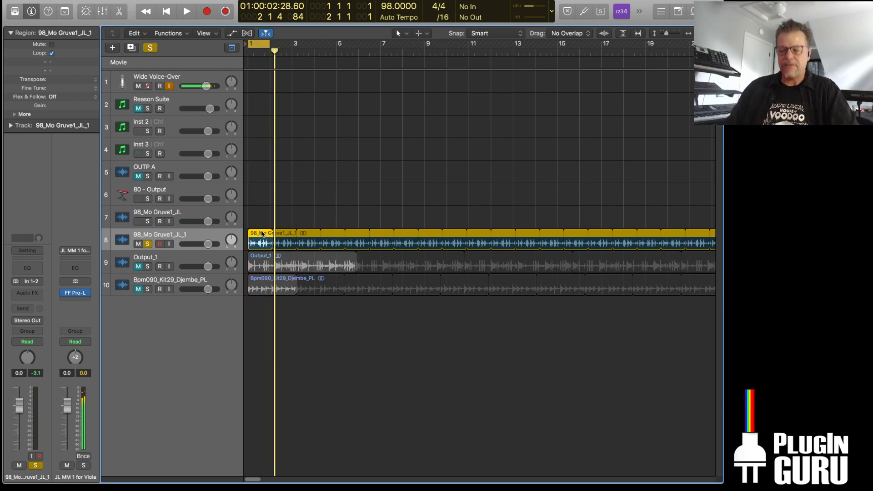
key(l)
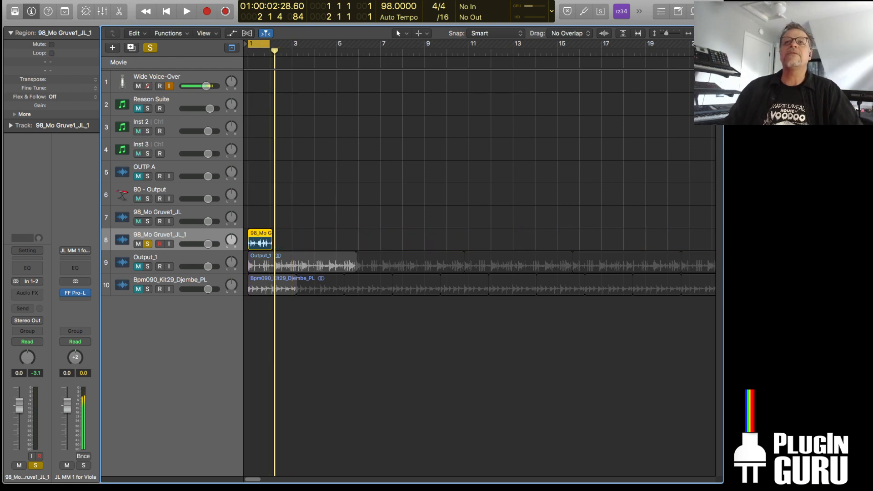
click(116, 0)
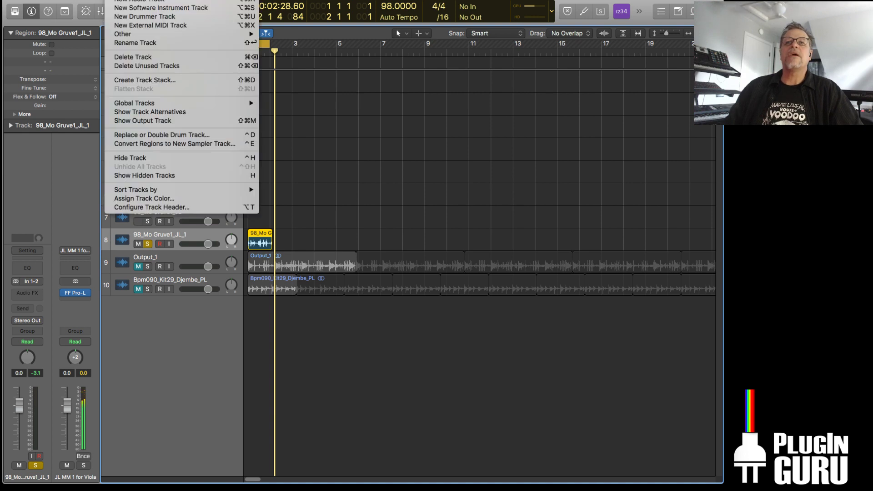
mouse_move(97, 0)
mouse_move(176, 250)
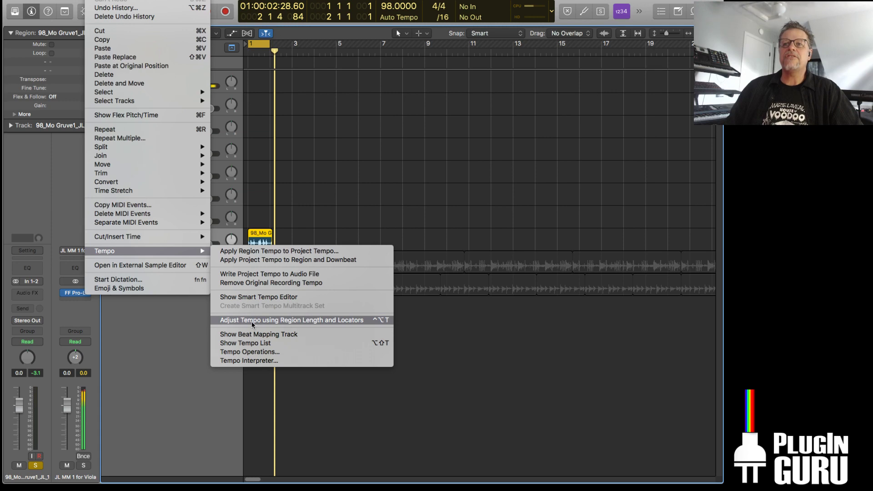
click(332, 320)
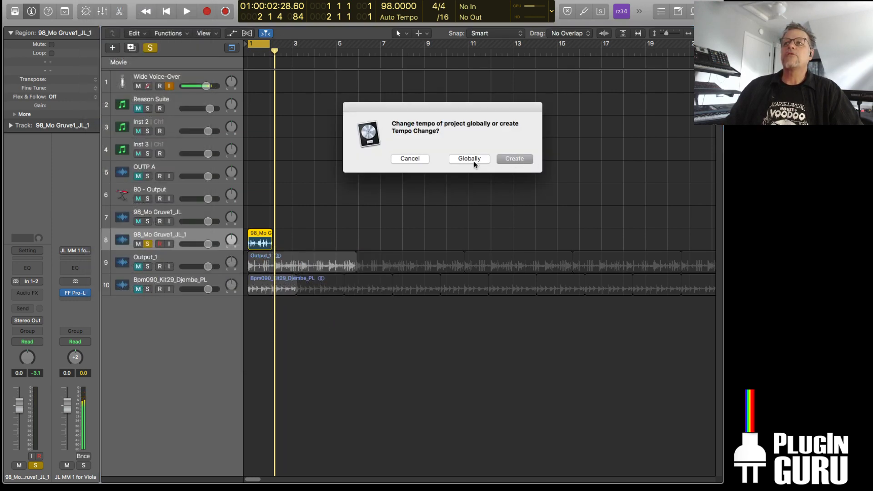
click(469, 158)
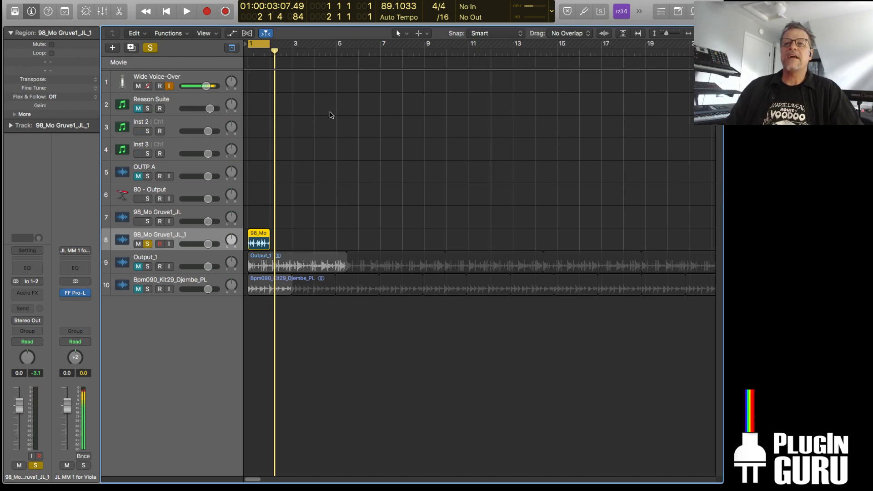
Audition the soloed 98_Mo Gruve1_JL_1 region in one-bar cycle playback from the start of the project
key(Return)
key(space)
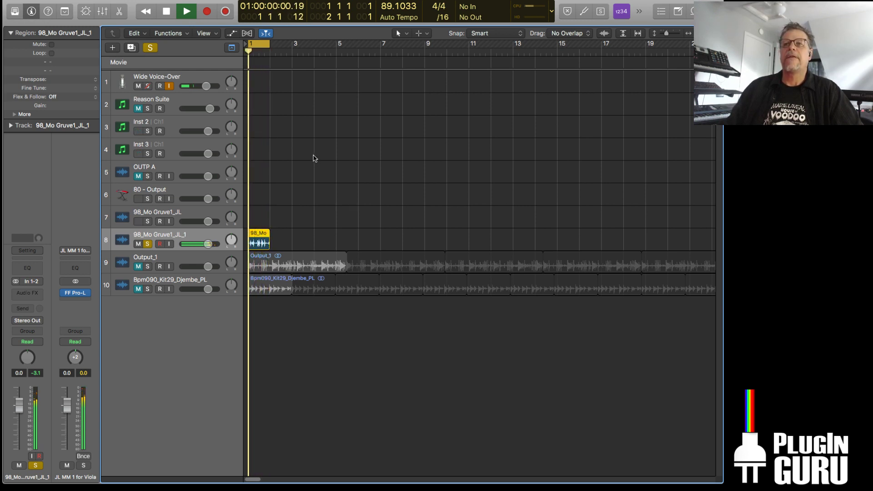
key(space)
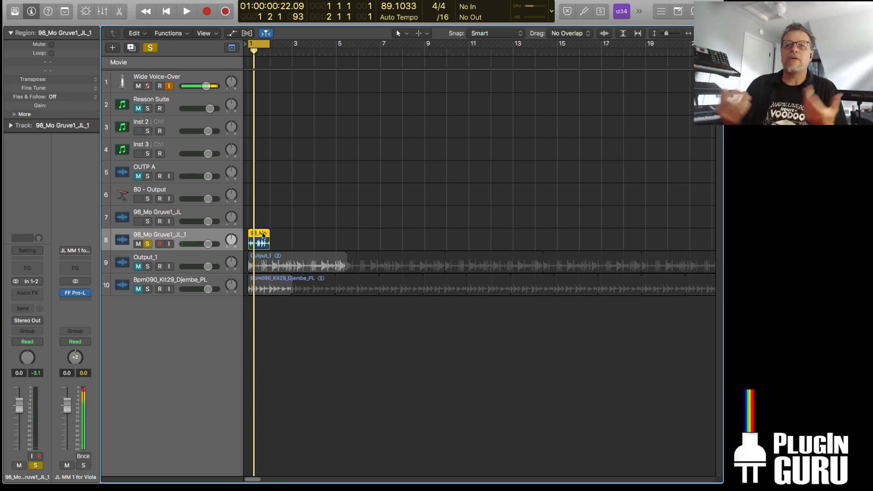
key(space)
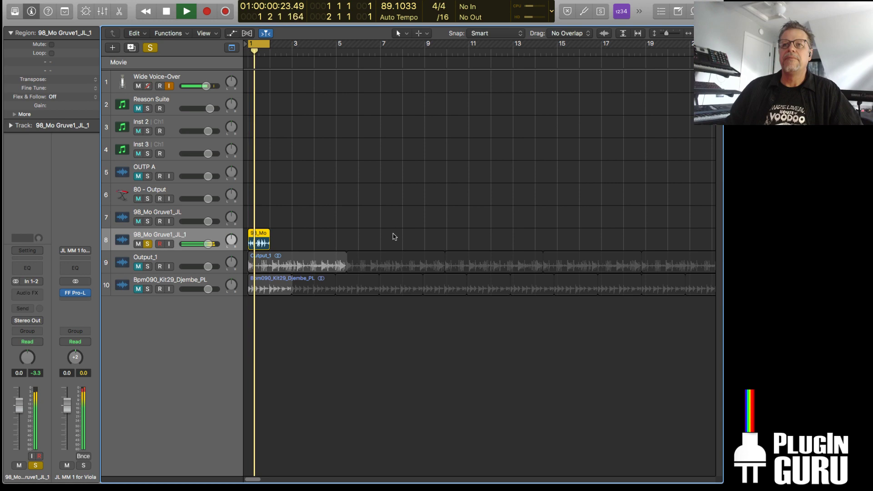
key(space)
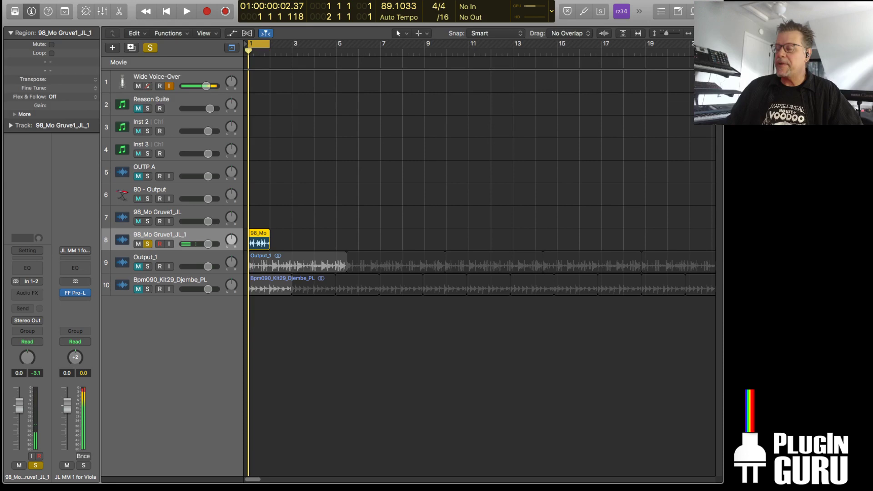
drag(870, 73, 375, 38)
key(super+w)
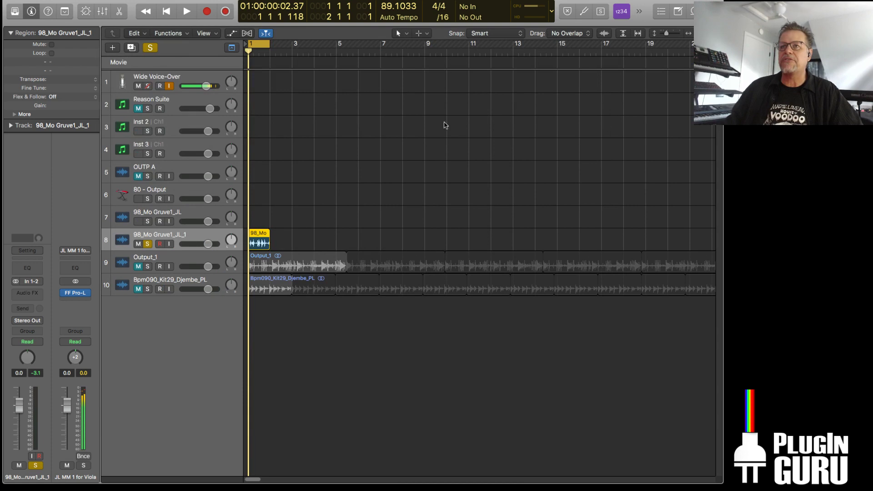
key(space)
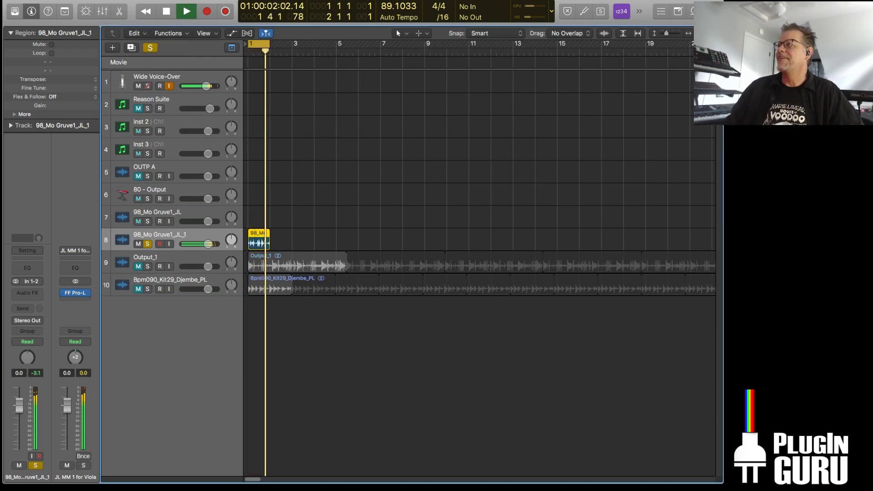
key(space)
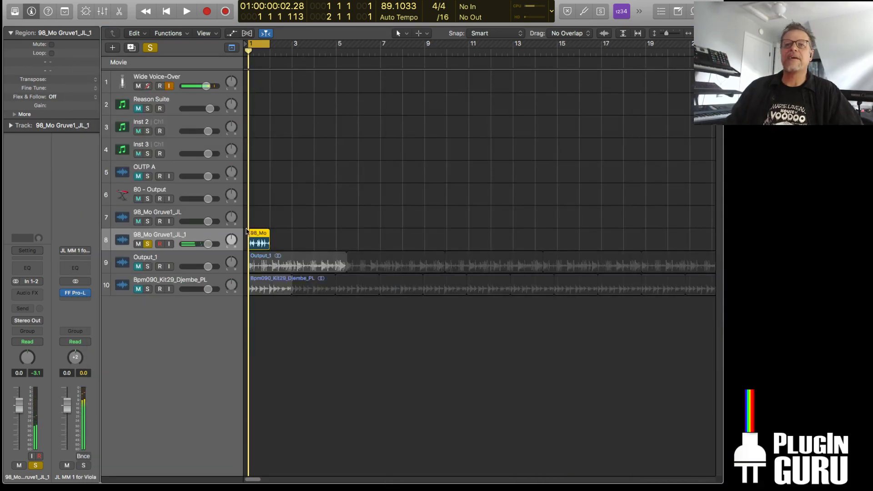
Mute and unsolo the 98_Mo Gruve1_JL_1 track, reopen the Omnisphere window and select the Inst 2 track
click(302, 230)
key(ctrl+m)
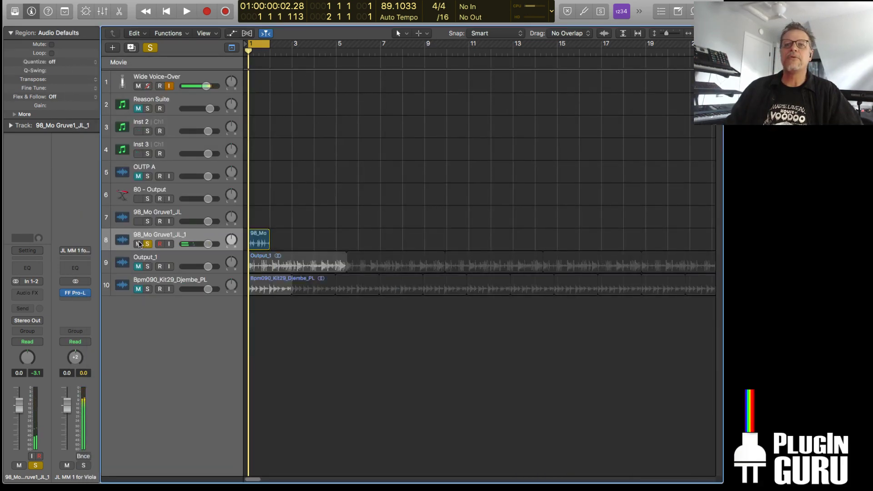
key(v)
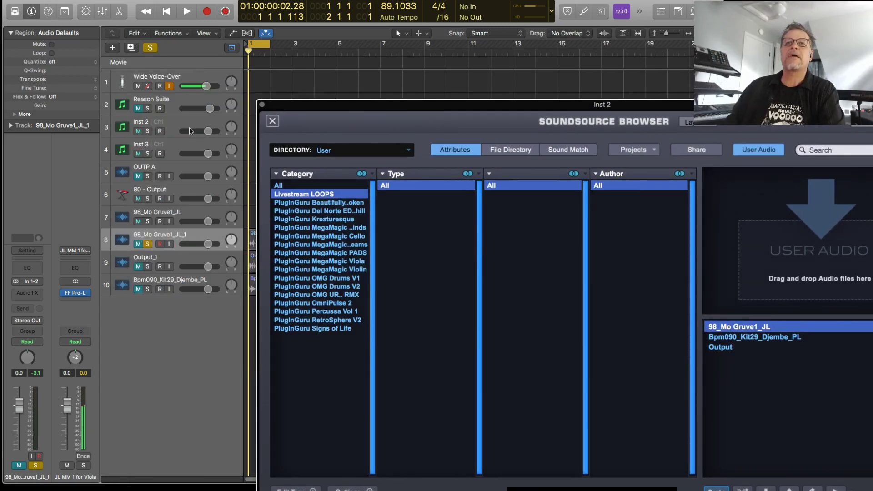
click(189, 129)
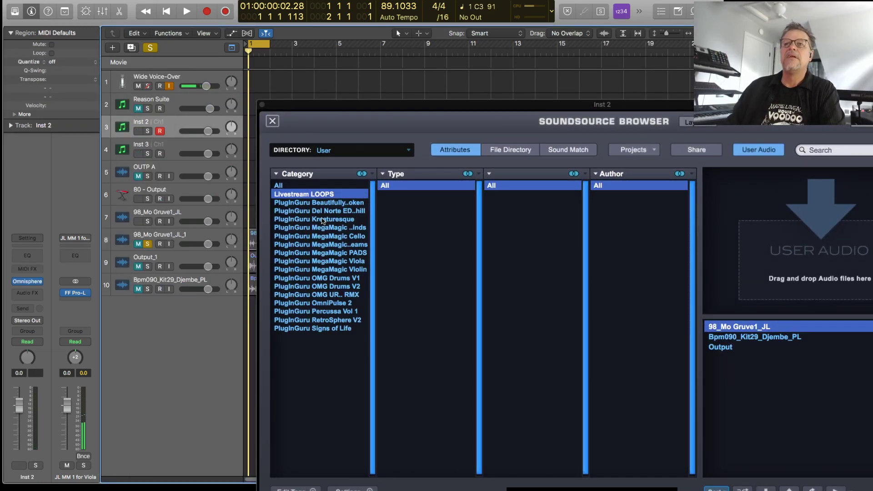
click(148, 244)
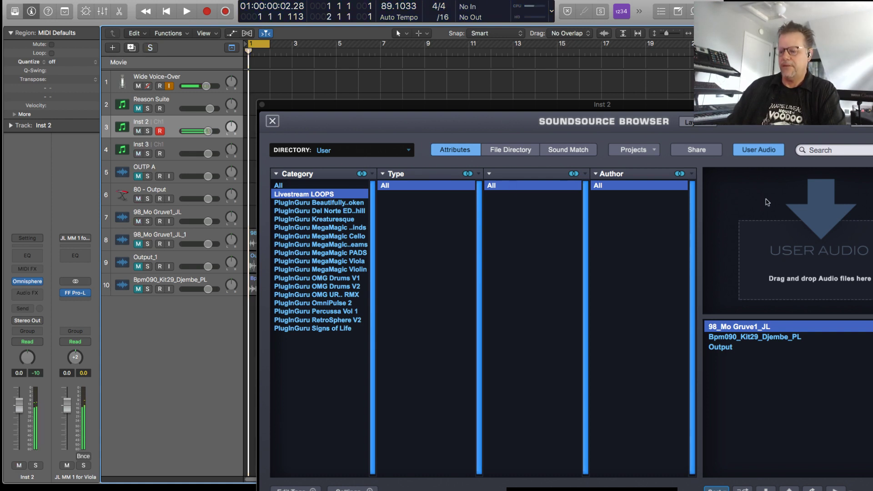
Play the 98_Mo Gruve1_JL soundsource over the running project, turn off the cycle range and stop playback
key(space)
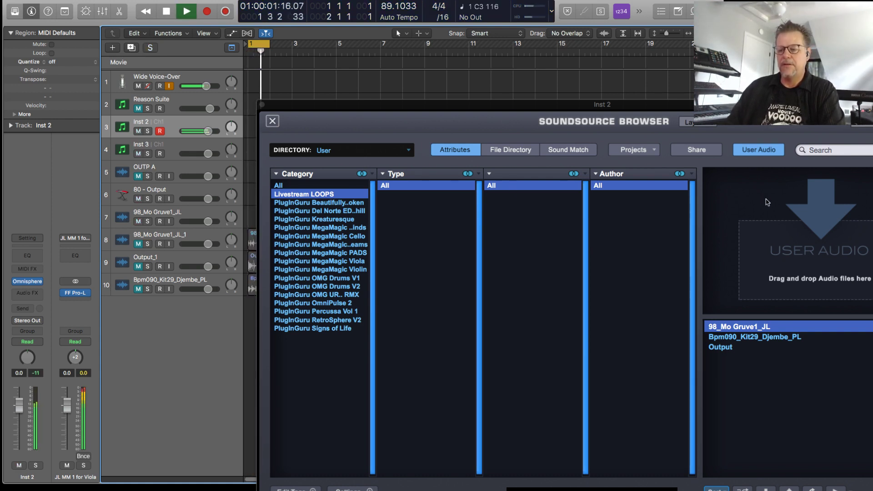
click(256, 46)
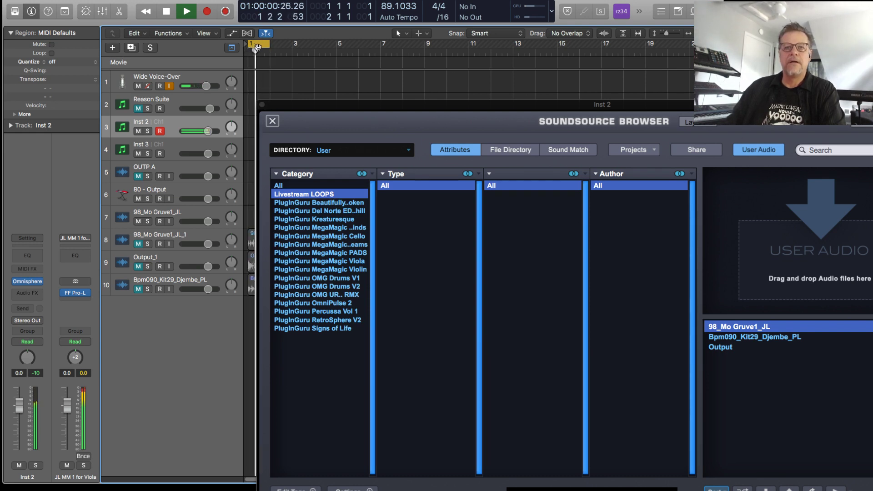
click(259, 46)
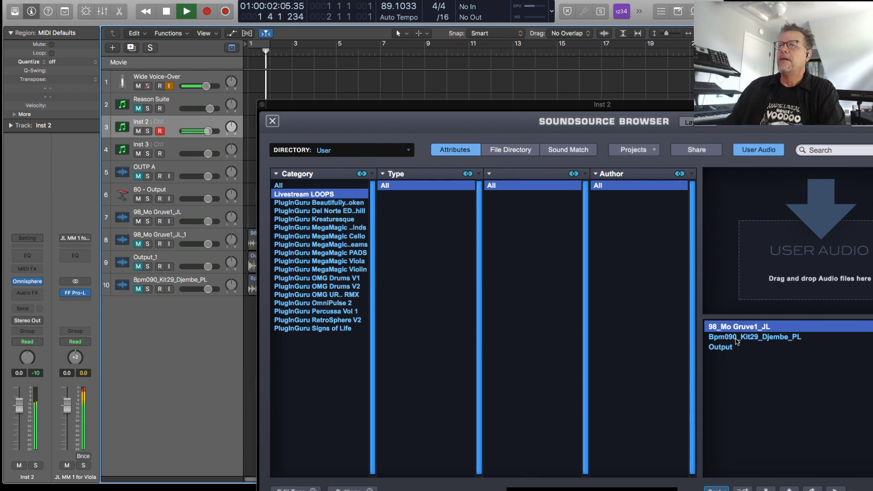
key(space)
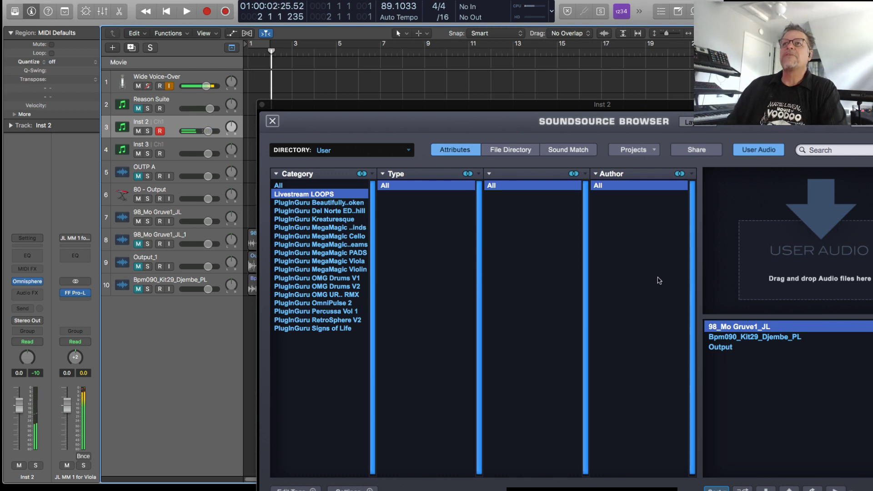
Set the project tempo to 90, load the Bpm090_Kit29_Djembe_PL soundsource and audition it during playback
double_click(383, 7)
text(90)
key(Return)
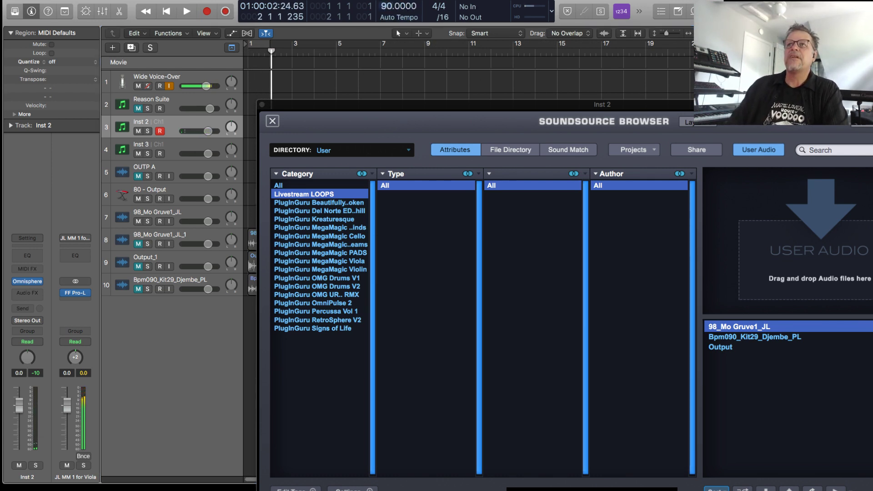
click(762, 336)
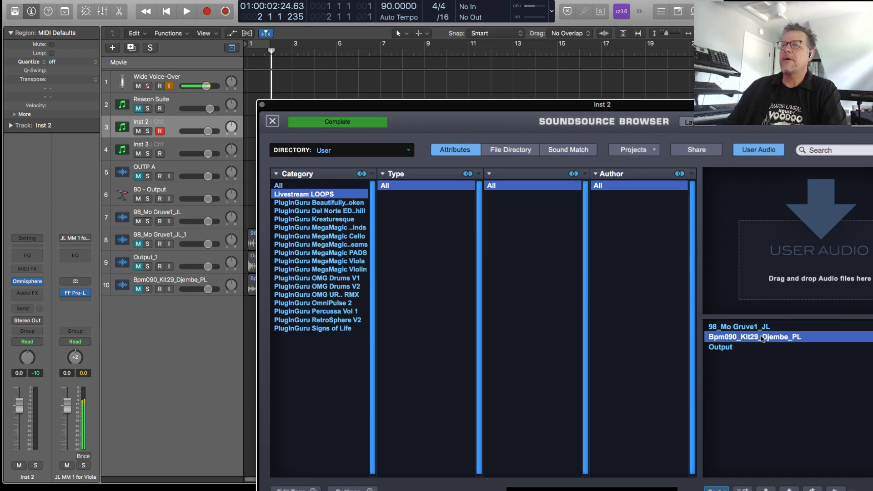
key(space)
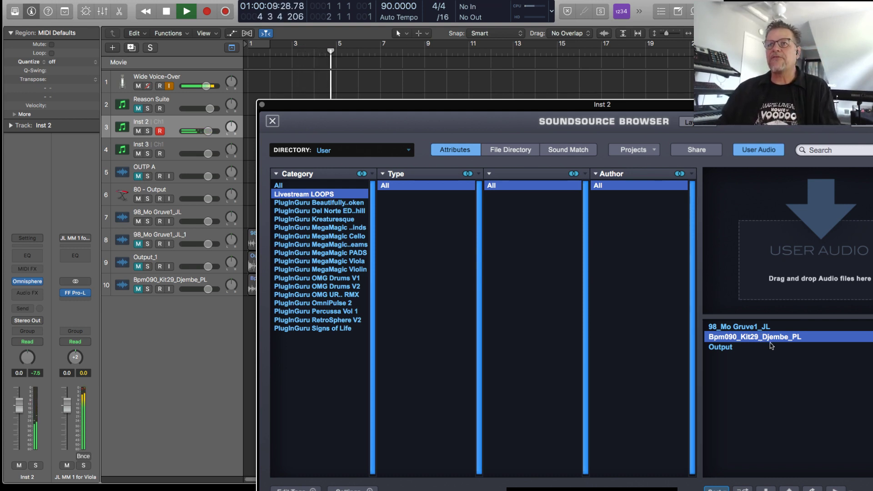
key(space)
Close the Soundsource Browser and examine the Utility commands, the patch's main page and layer A's pitch controls
drag(690, 109, 481, 62)
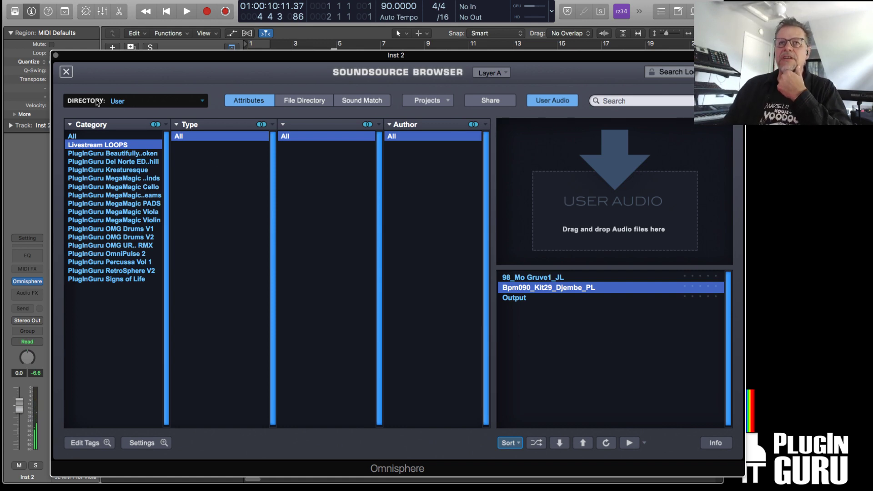
click(67, 72)
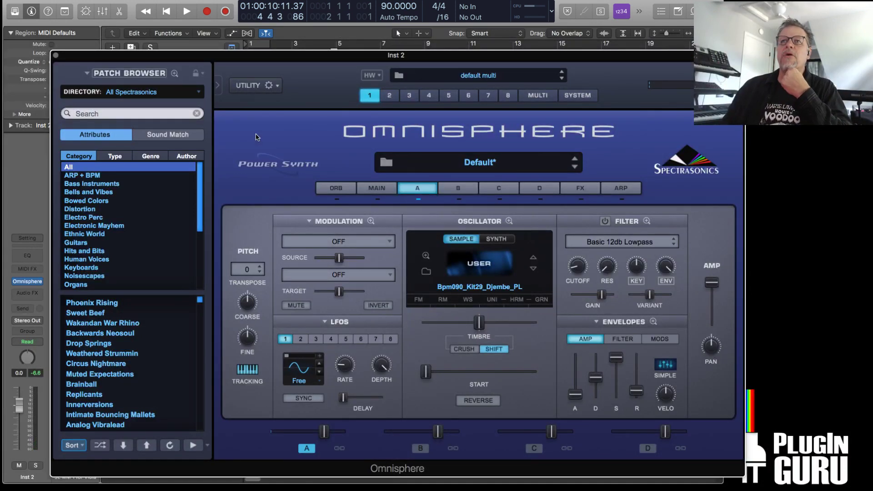
click(249, 87)
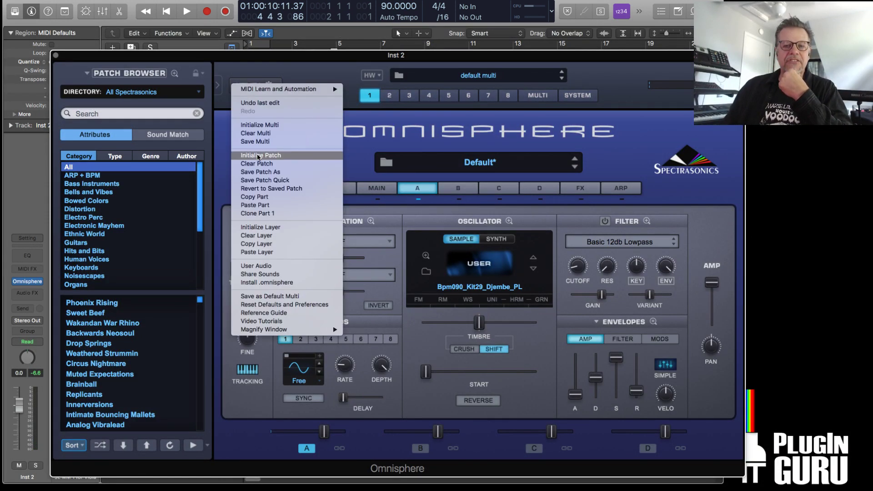
click(625, 207)
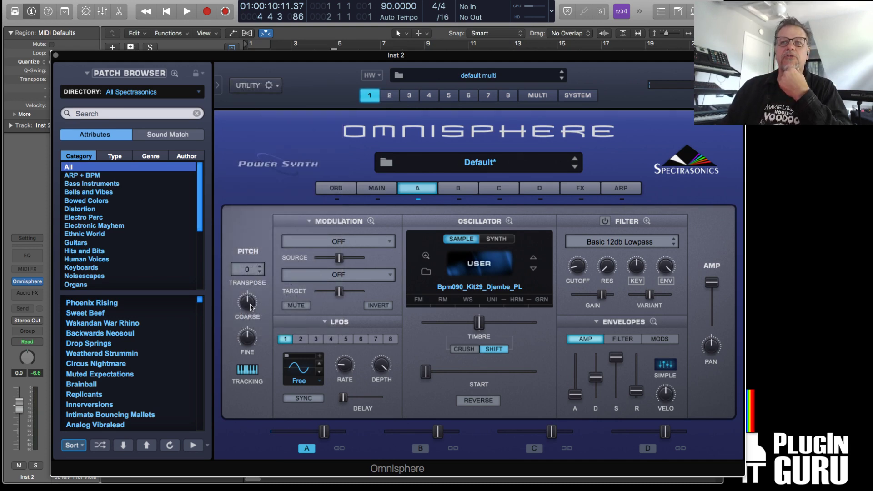
mouse_move(249, 307)
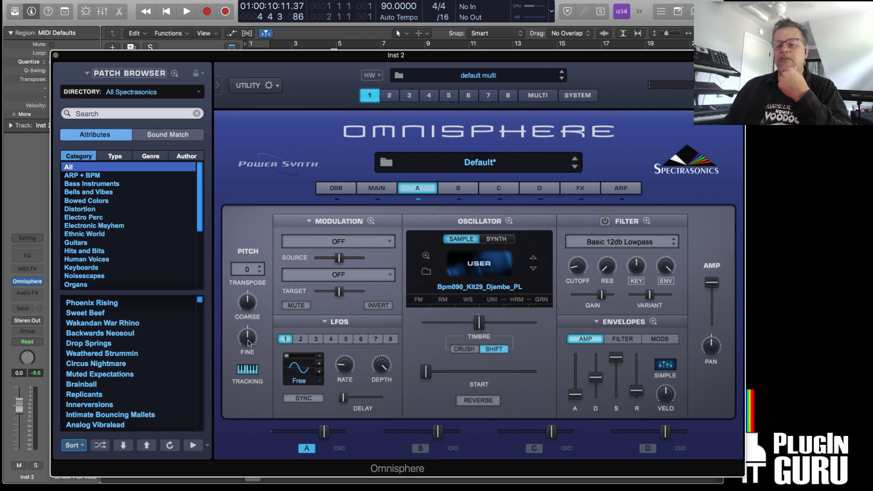
click(379, 190)
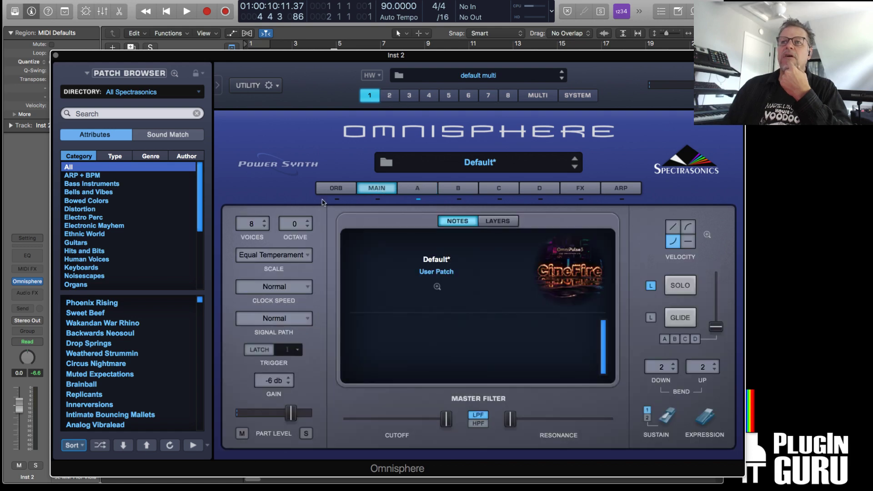
click(420, 191)
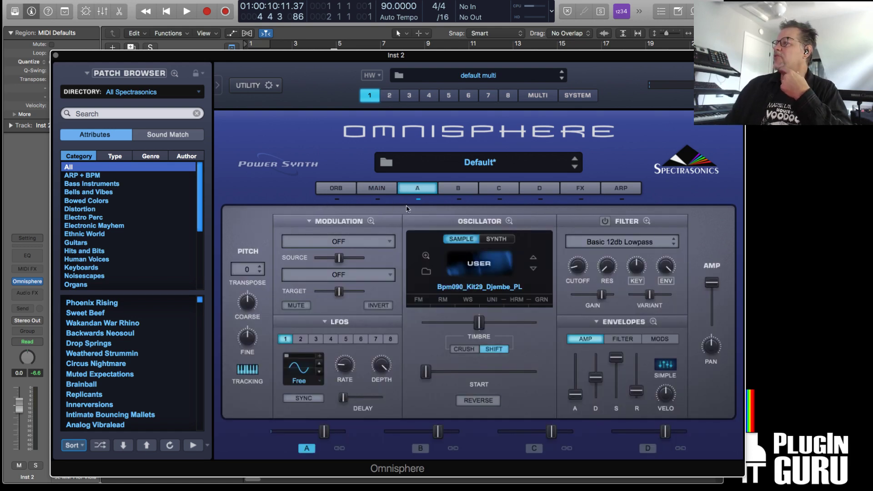
mouse_move(245, 306)
mouse_down()
mouse_move(263, 264)
mouse_move(255, 315)
mouse_up()
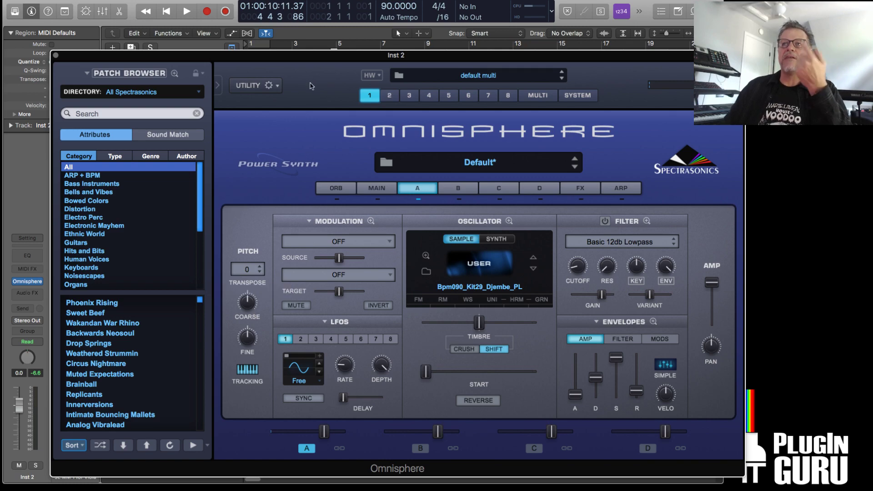
Open layer A's granular controls and look through the PluginGuru Granular 2019 presets without loading one
mouse_move(322, 58)
mouse_down()
mouse_move(690, 119)
mouse_move(872, 134)
mouse_move(541, 131)
mouse_move(376, 66)
mouse_move(306, 66)
mouse_up()
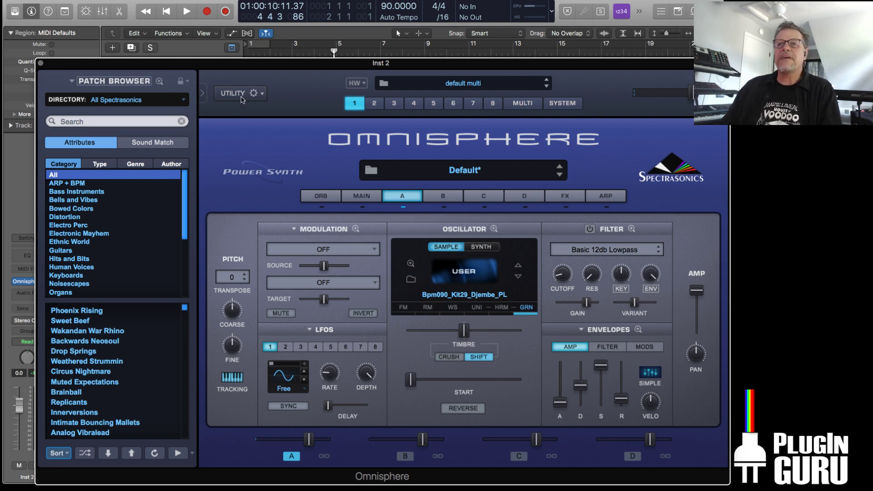
click(526, 307)
click(658, 265)
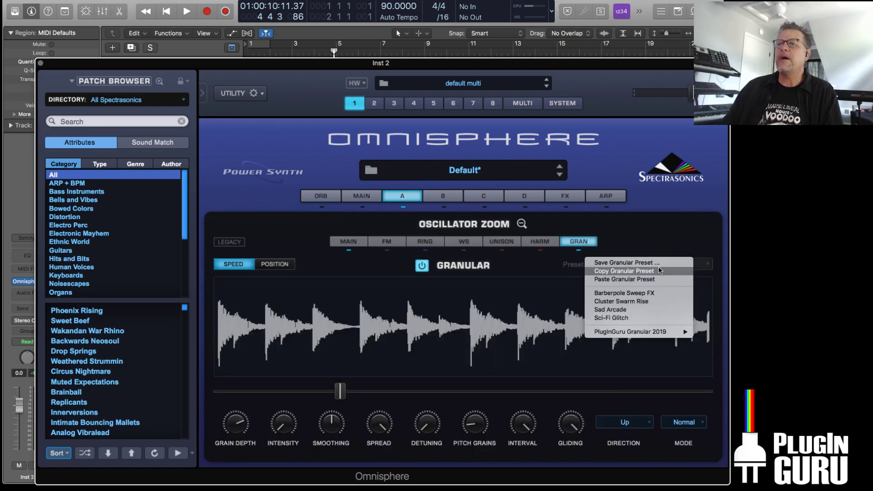
mouse_move(689, 335)
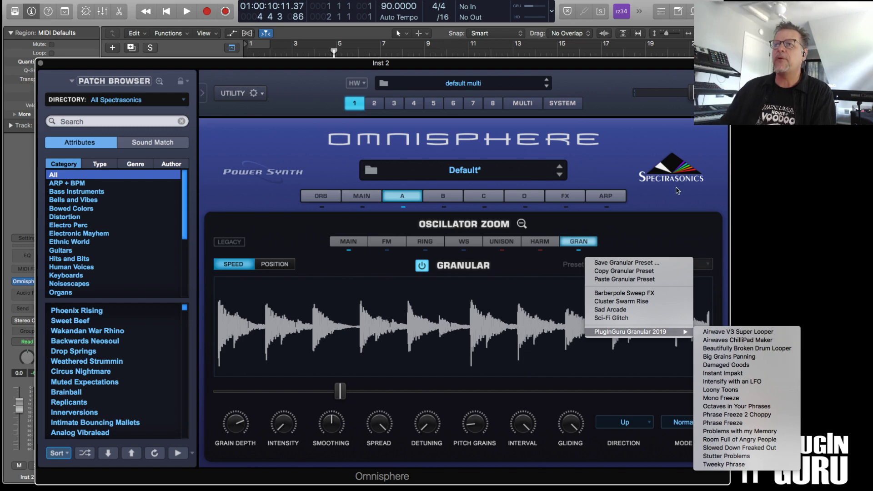
click(670, 207)
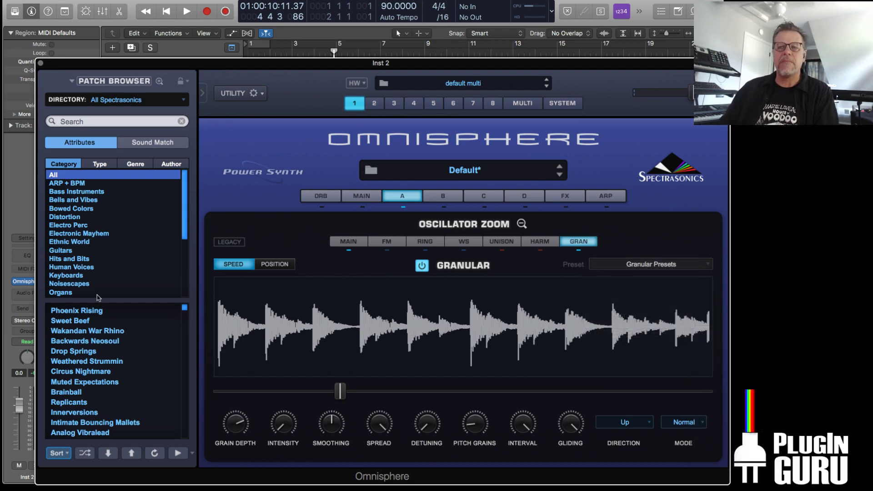
click(401, 196)
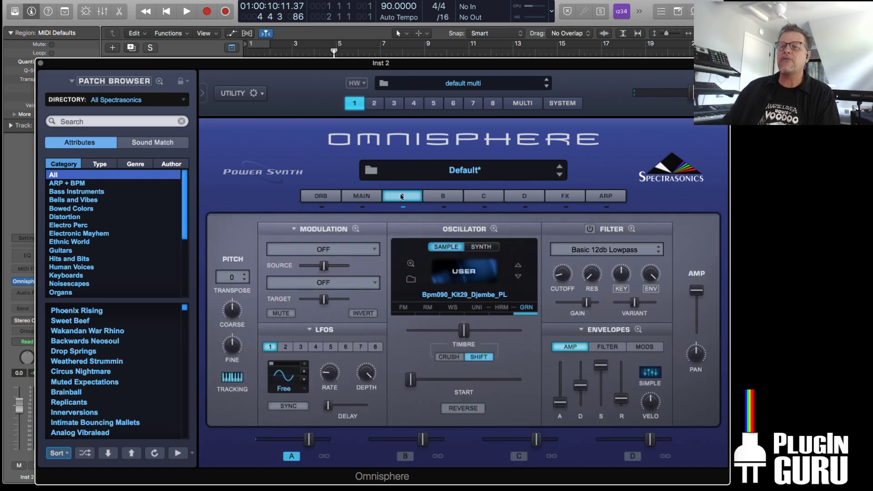
Turn on the arpeggiator, shorten its pattern to a single step, and return to layer A
click(605, 198)
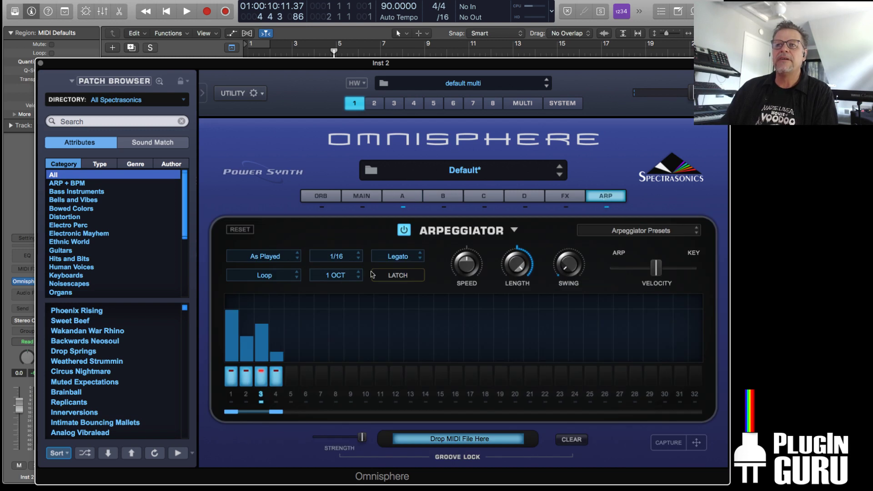
drag(275, 414, 227, 412)
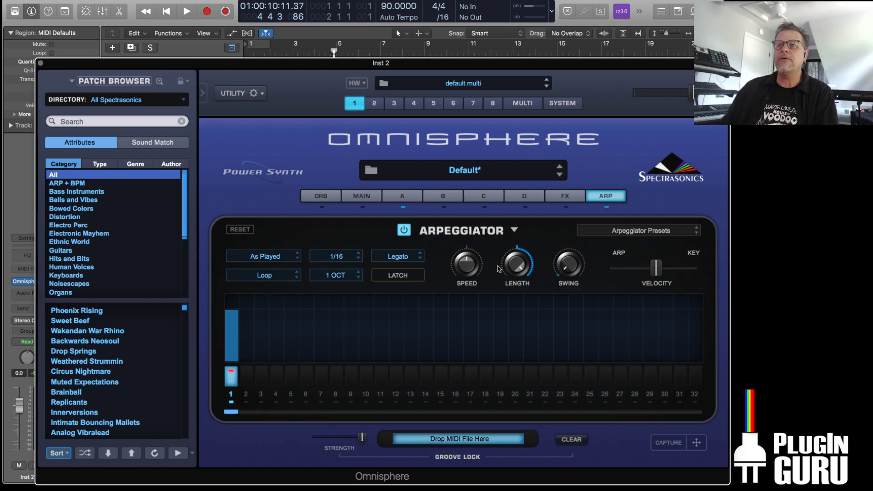
click(398, 200)
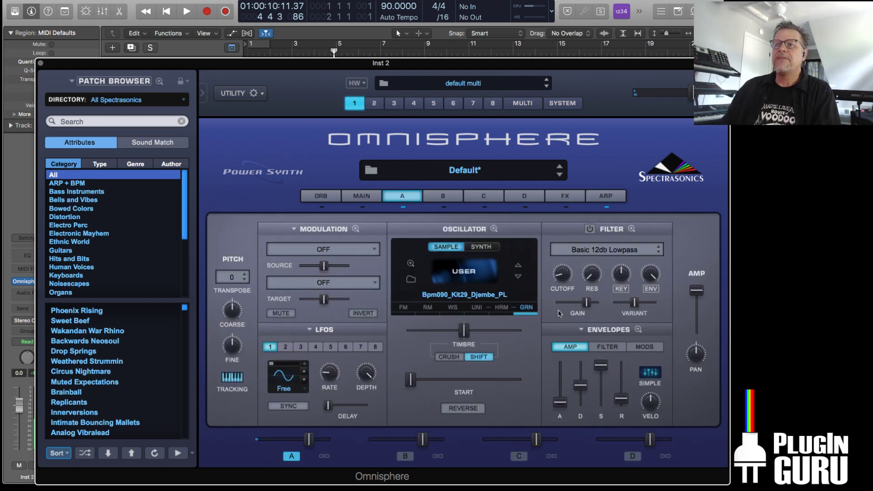
Set layer A's granular engine to Position mode at the start of the sample and modulate the position with LFO1
click(526, 307)
drag(335, 391, 217, 392)
click(274, 264)
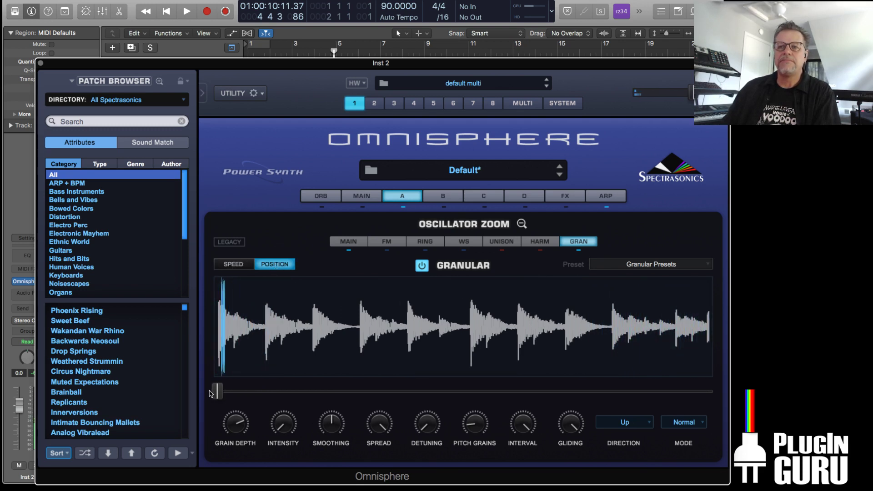
right_click(216, 392)
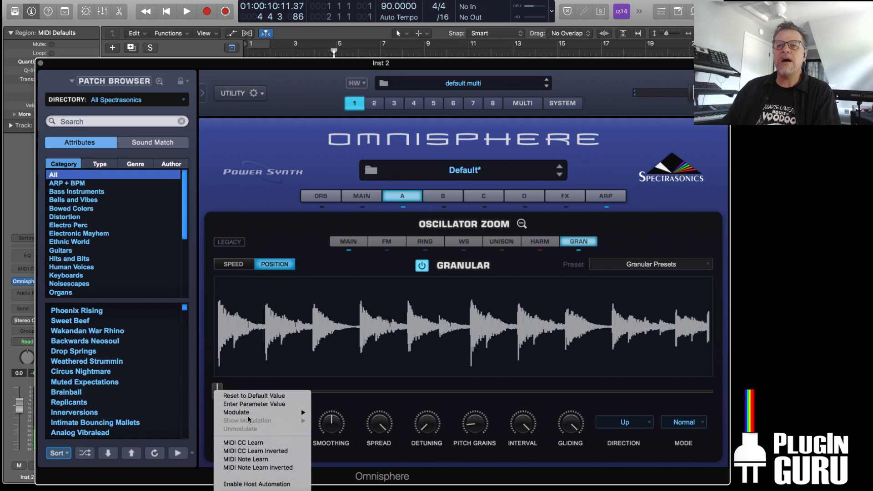
mouse_move(250, 412)
click(345, 413)
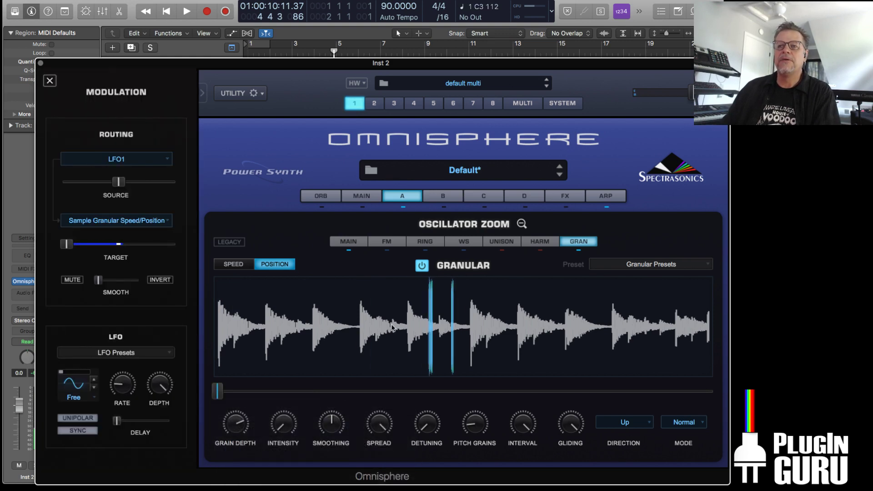
Set LFO 1 to a tempo-synced, unipolar rising sawtooth in Legato mode and adjust its rate
click(403, 196)
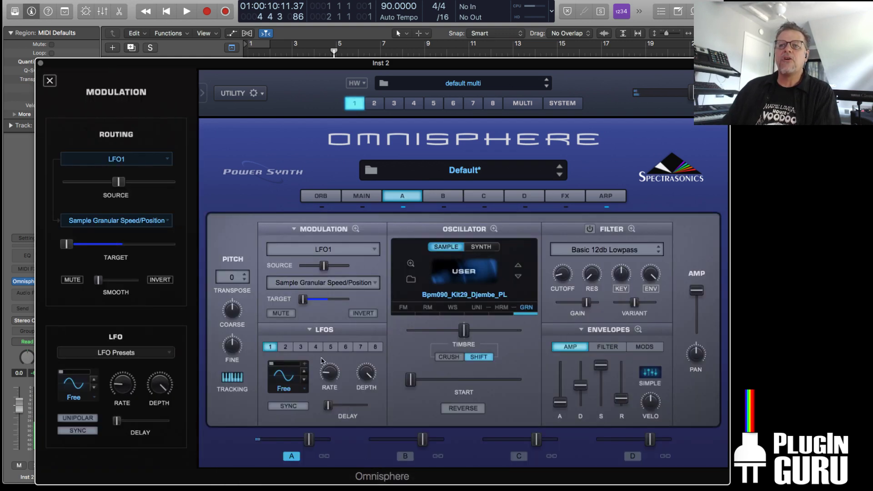
click(304, 382)
click(304, 382)
click(304, 382)
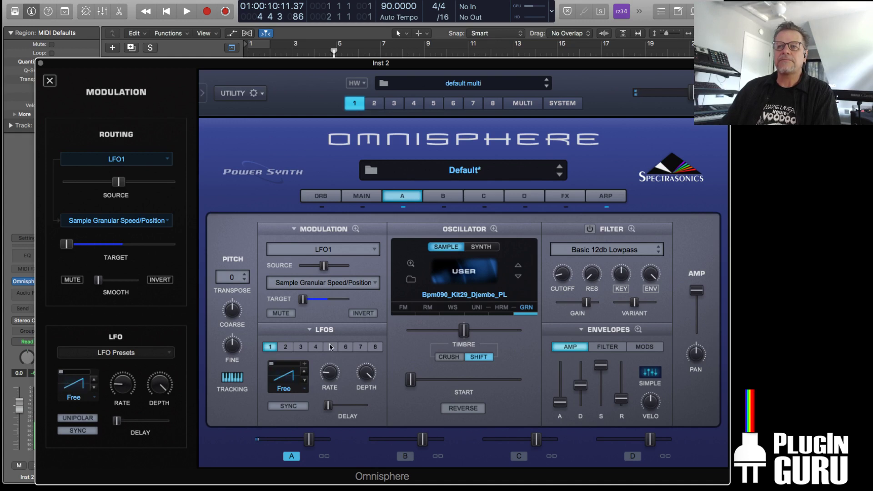
click(288, 406)
click(302, 388)
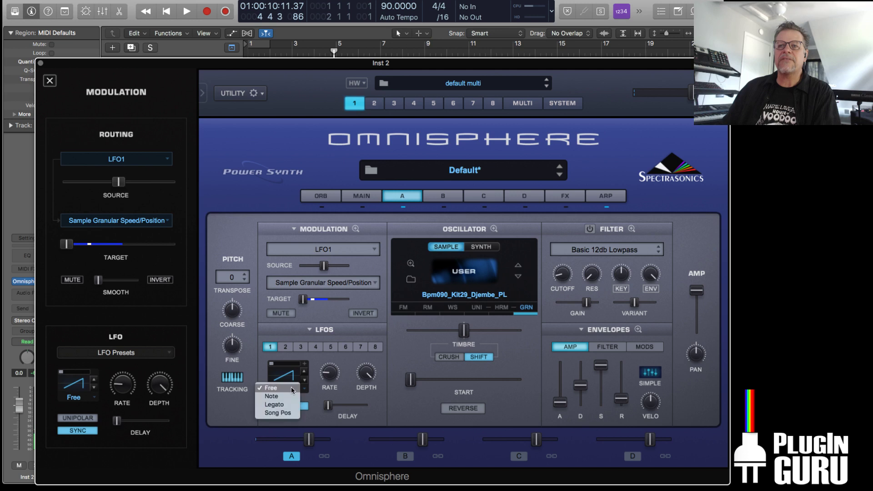
click(312, 403)
drag(334, 375, 343, 363)
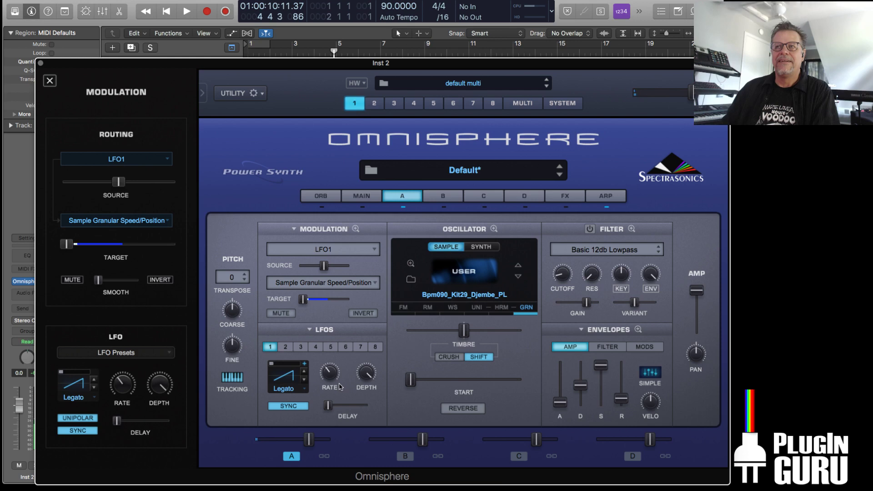
Load the Airwave V3 Super Looper granular preset from PluginGuru Granular 2019
click(527, 307)
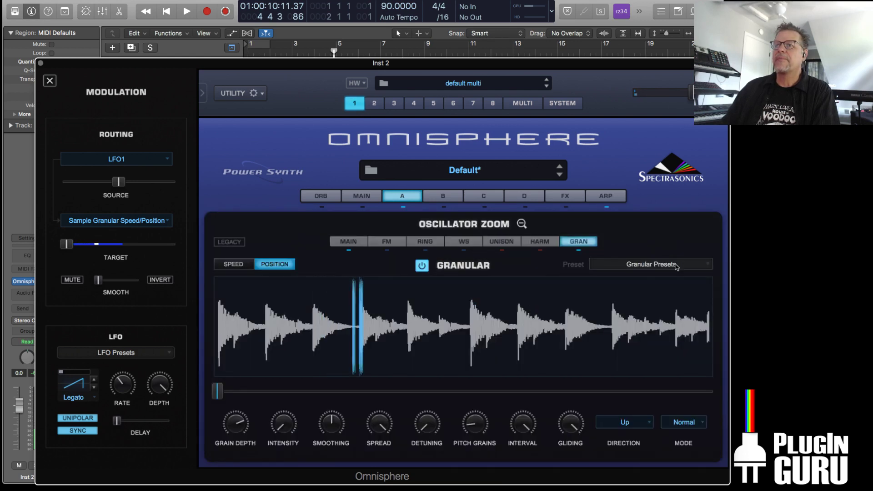
click(654, 264)
mouse_move(671, 333)
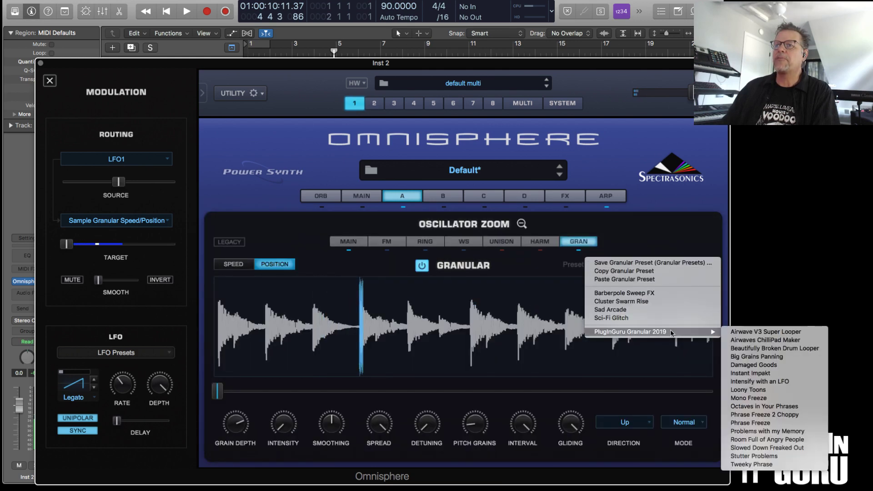
click(762, 336)
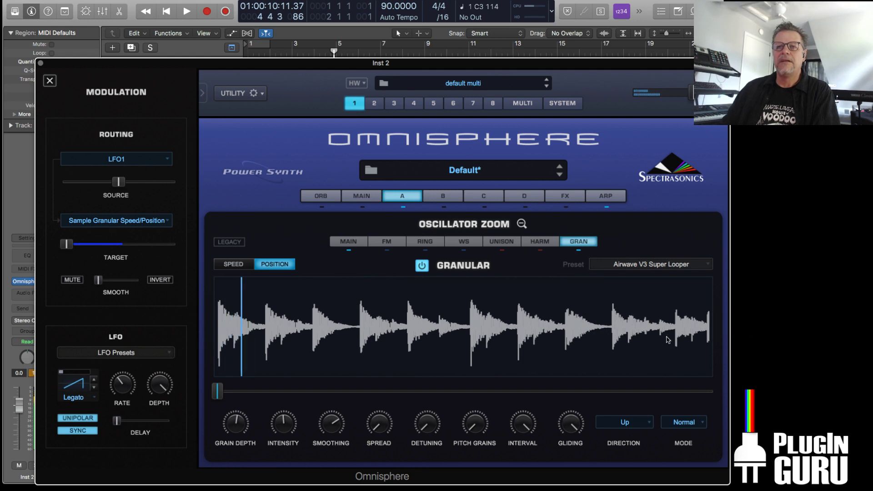
Turn on granular Legacy mode, raise the intensity, and reduce the smoothing and grain depth
drag(331, 423, 330, 465)
drag(283, 421, 287, 427)
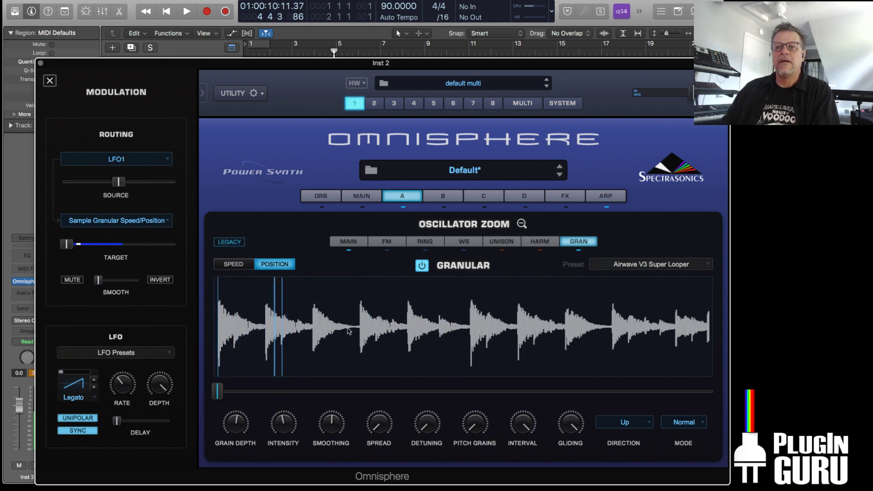
drag(284, 422, 291, 397)
drag(331, 422, 332, 434)
drag(235, 422, 245, 463)
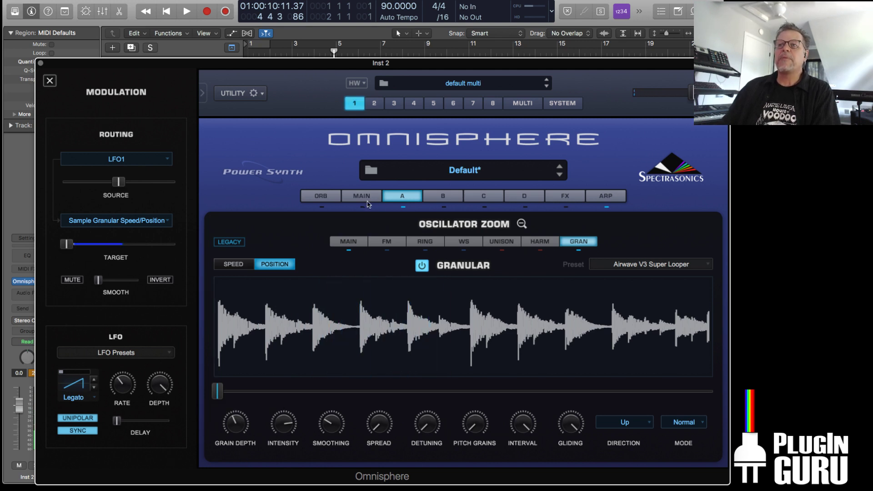
Readjust LFO 1's rate and retune the granular grain depth, intensity and smoothing, trying more spread before returning it to minimum
click(396, 200)
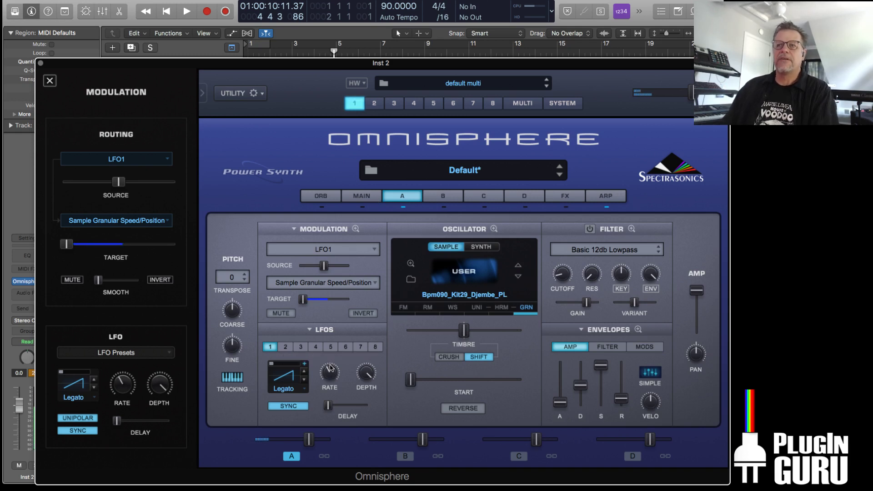
click(537, 310)
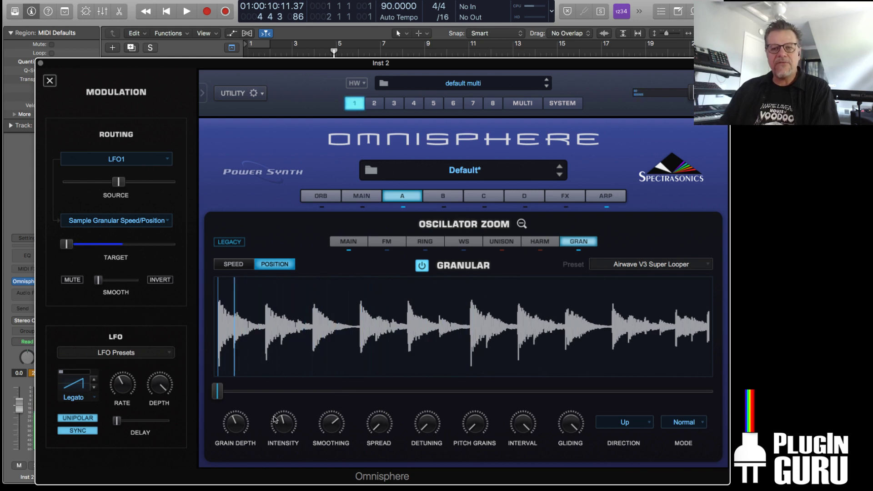
drag(235, 422, 235, 435)
drag(379, 423, 394, 353)
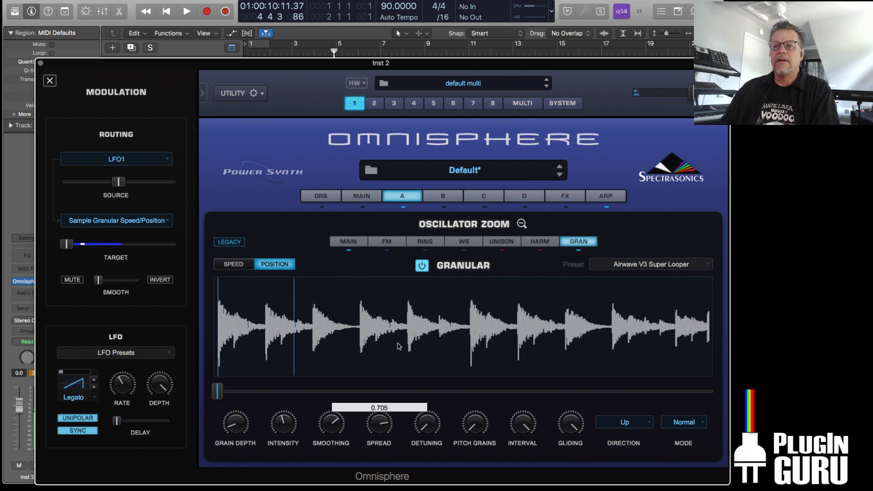
drag(379, 423, 379, 443)
drag(331, 423, 331, 428)
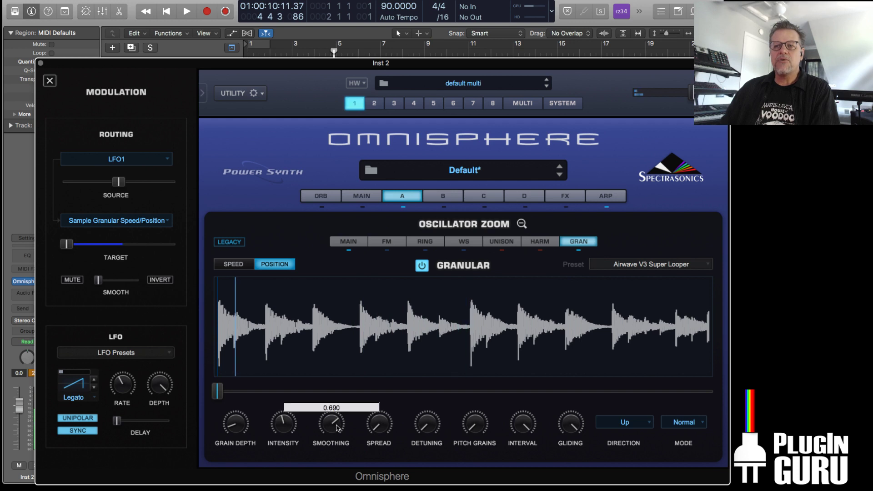
drag(270, 427, 290, 402)
mouse_move(331, 423)
mouse_down()
mouse_move(331, 442)
mouse_move(291, 415)
mouse_move(286, 451)
mouse_move(337, 422)
mouse_move(354, 370)
mouse_up()
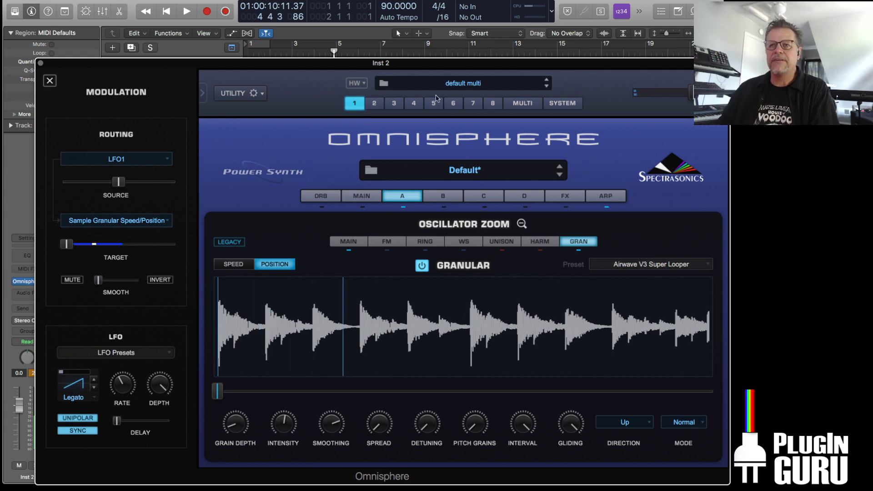
Set the project tempo to 105 and turn off granular Legacy mode
drag(387, 6, 388, 0)
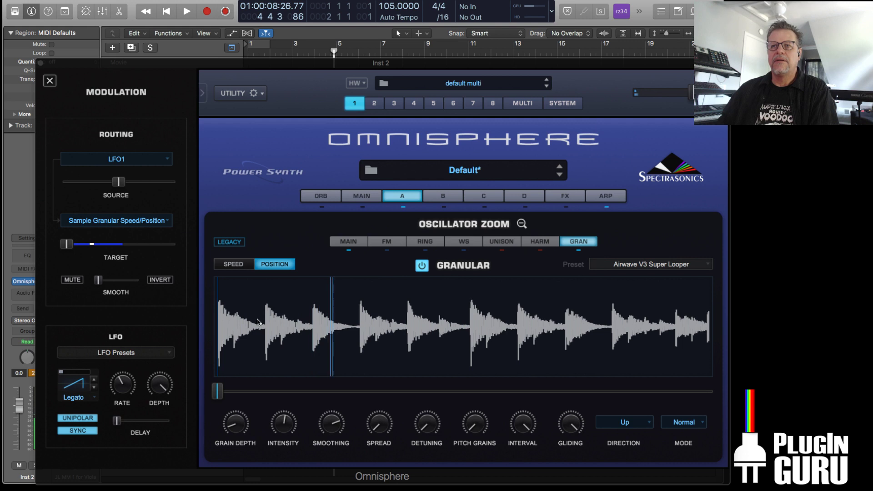
click(231, 246)
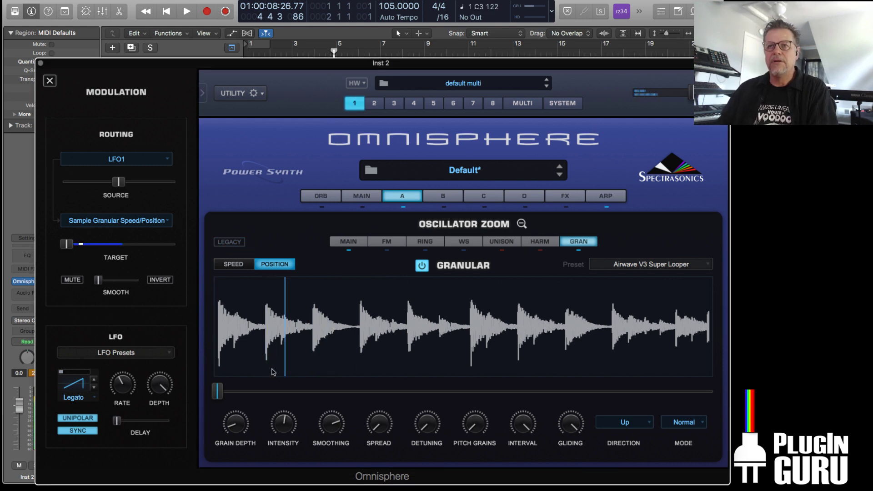
Lower the granular intensity and smoothing and set the grain depth to about 0.065
drag(282, 429, 286, 478)
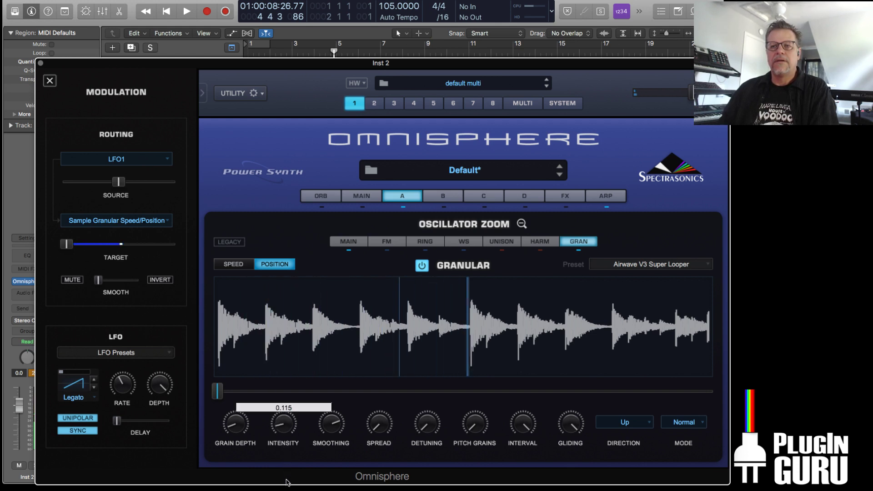
mouse_move(235, 423)
mouse_down()
mouse_move(242, 400)
mouse_move(235, 440)
mouse_up()
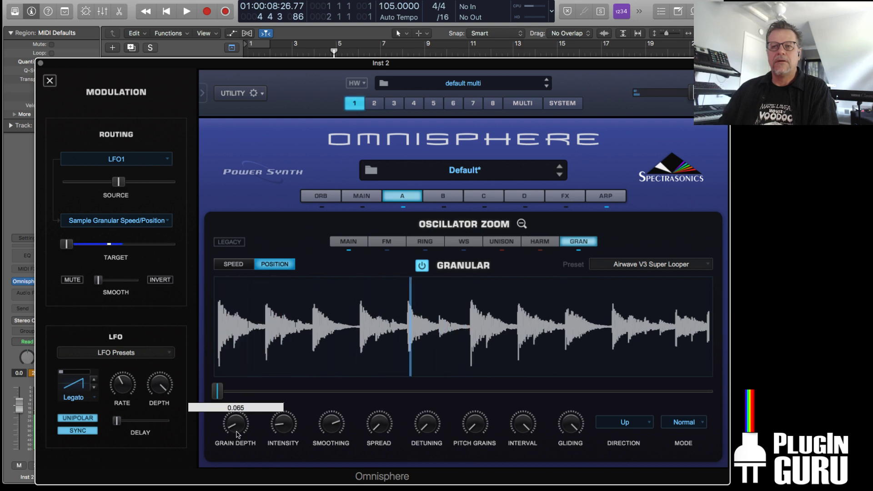
mouse_move(331, 431)
drag(331, 431, 325, 474)
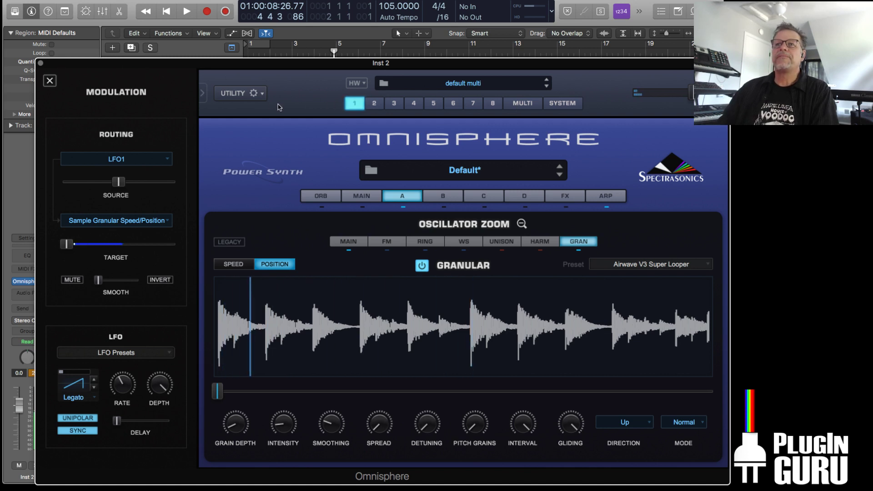
Copy the granular loop patch from part 1 and paste it into part 2
click(234, 93)
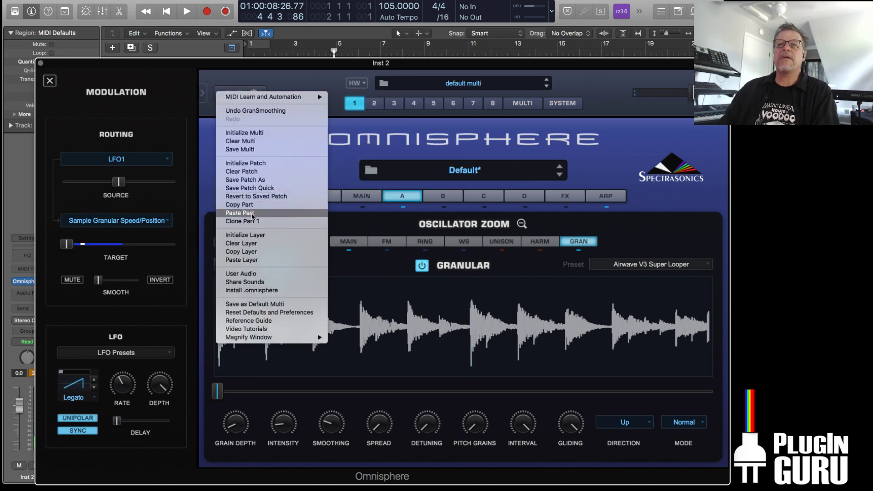
click(293, 195)
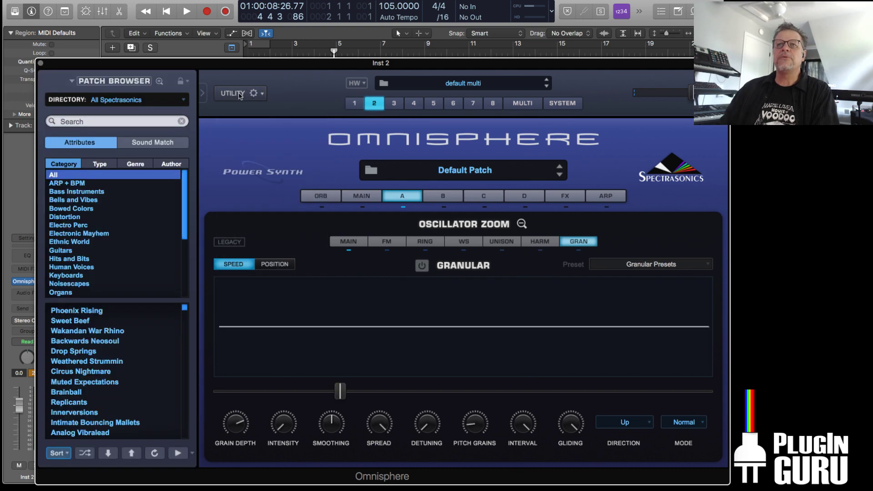
click(236, 96)
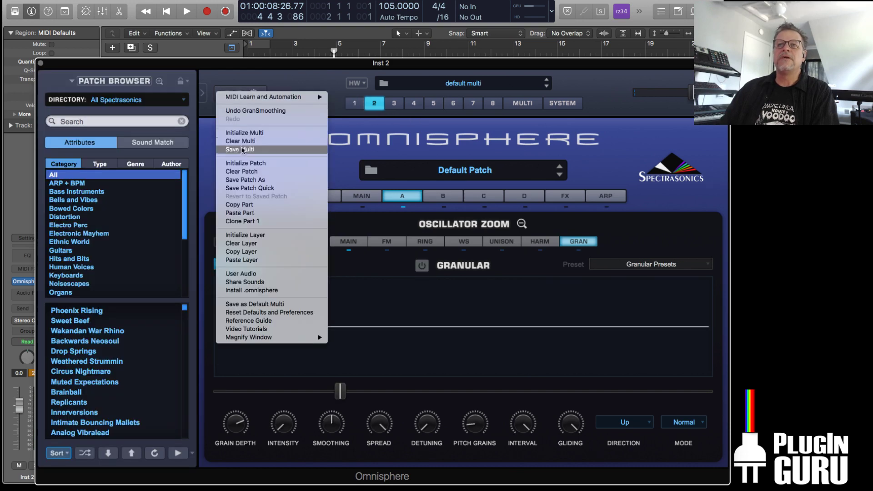
click(256, 213)
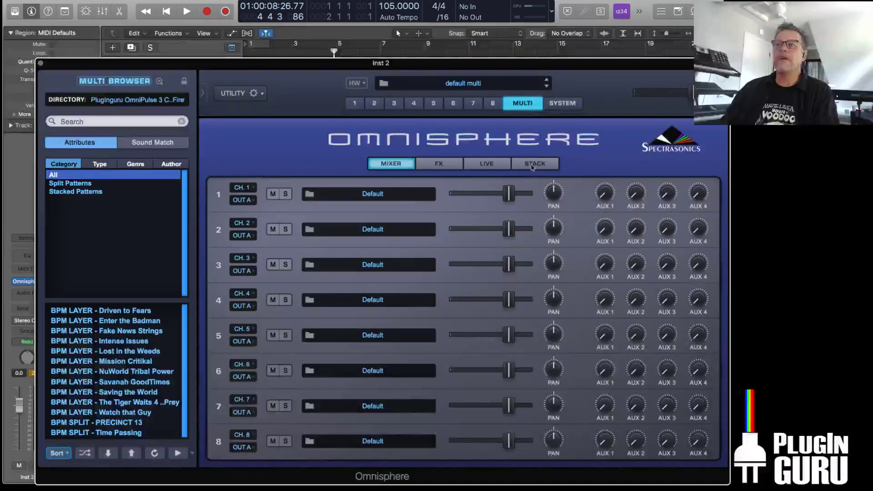
Open the multi's stack settings and enable Stack Mode
click(535, 163)
click(411, 191)
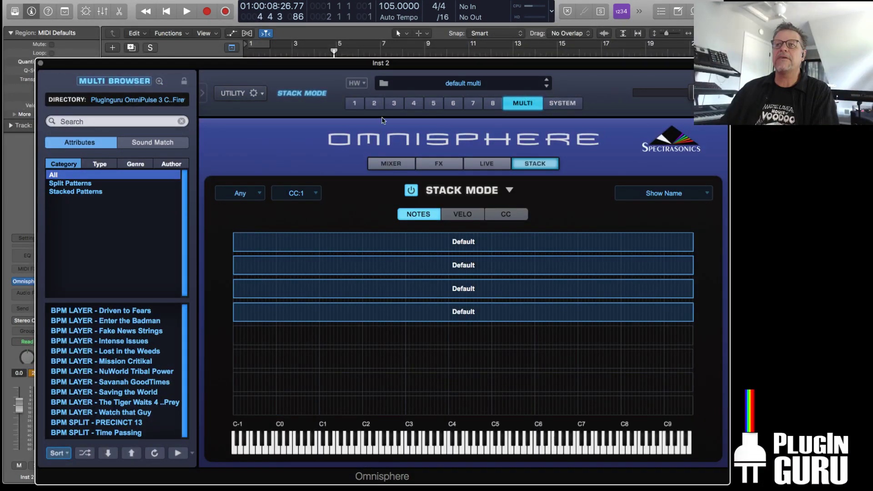
Load the Output sample from the Livestream LOOPS category into layer A of part 2
click(374, 104)
click(400, 199)
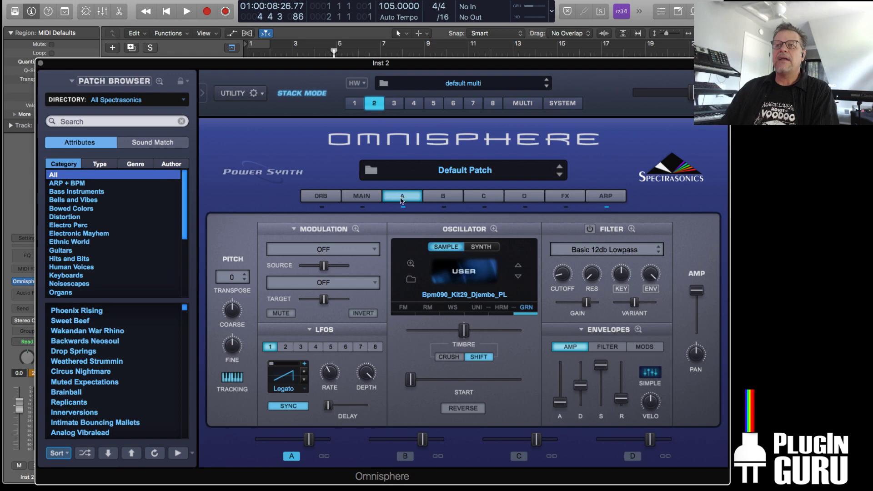
click(411, 279)
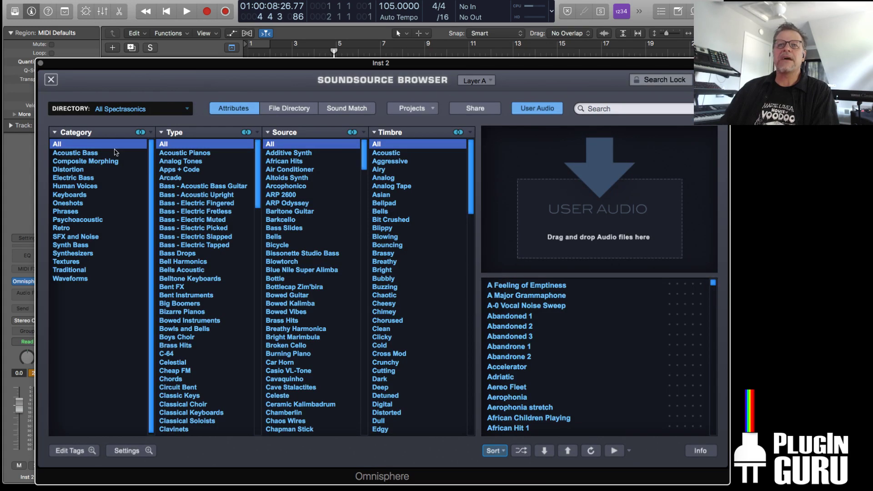
click(104, 115)
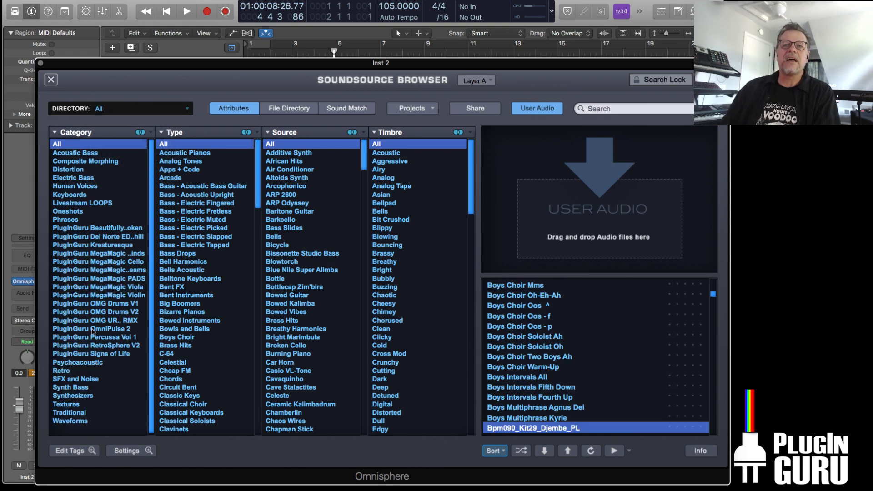
click(97, 203)
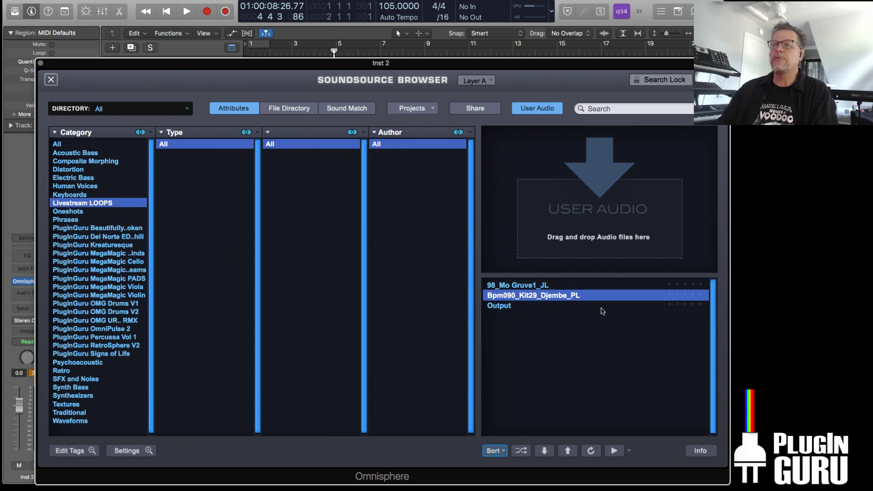
click(499, 306)
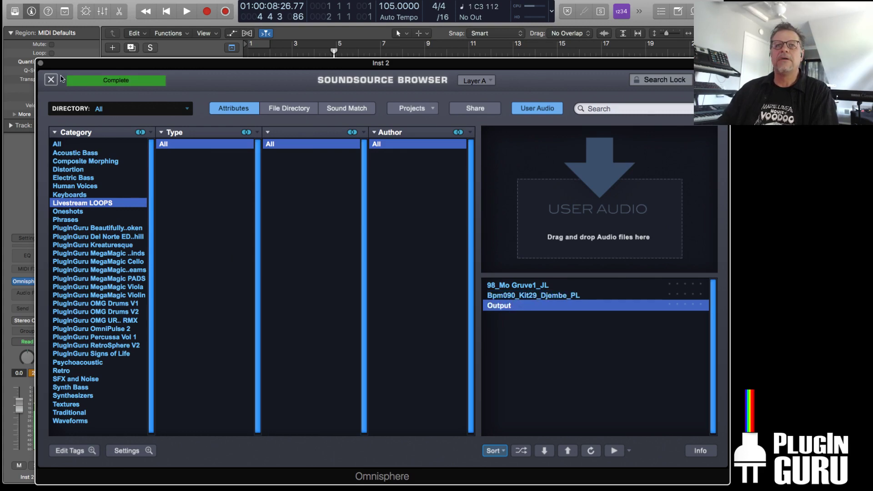
click(41, 63)
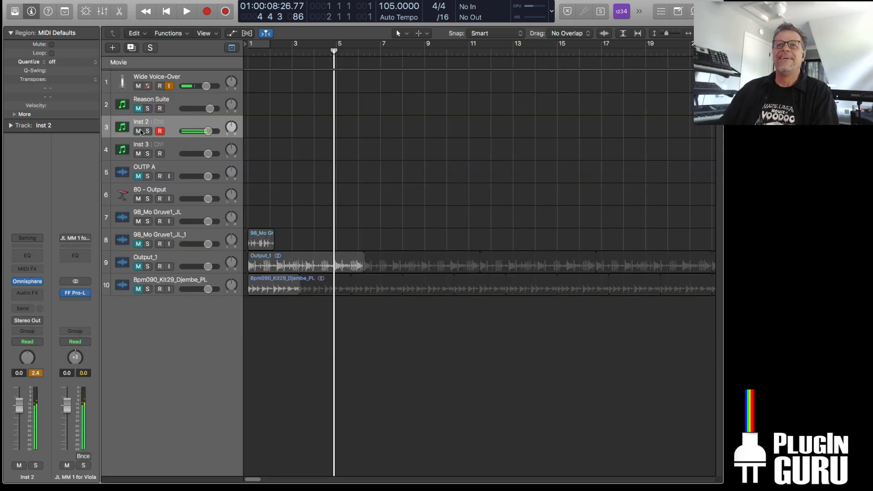
click(27, 281)
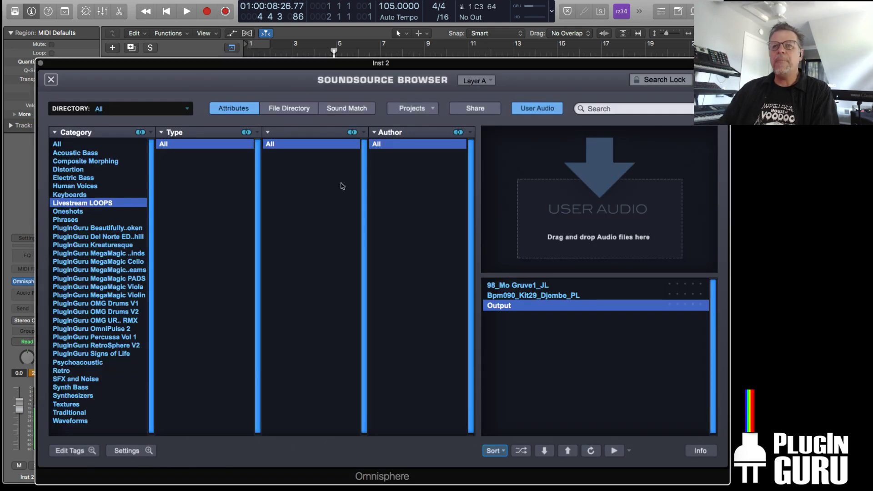
click(51, 80)
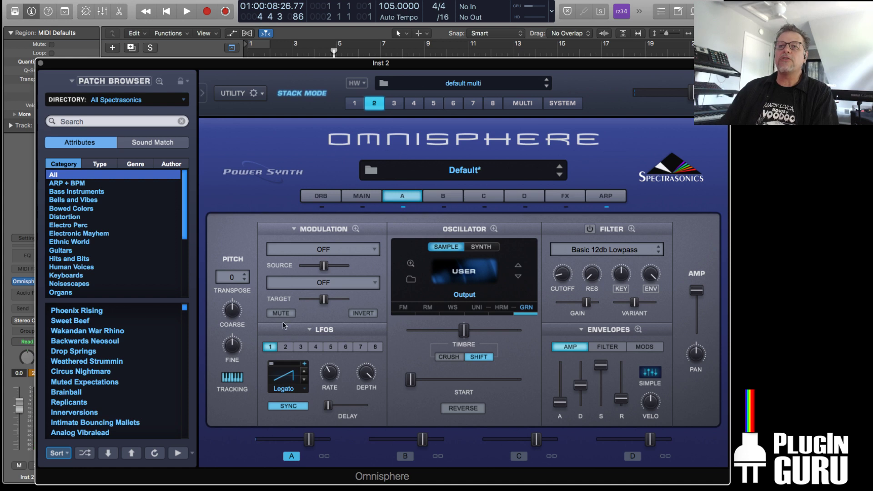
Adjust LFO 1's rate in part 2, raise the level of layer A slightly, and return to the multi
mouse_move(330, 373)
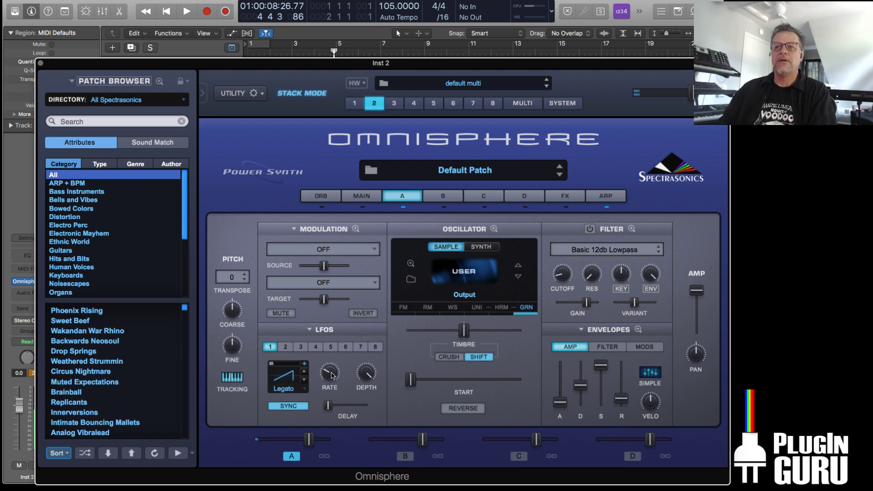
drag(332, 374, 333, 372)
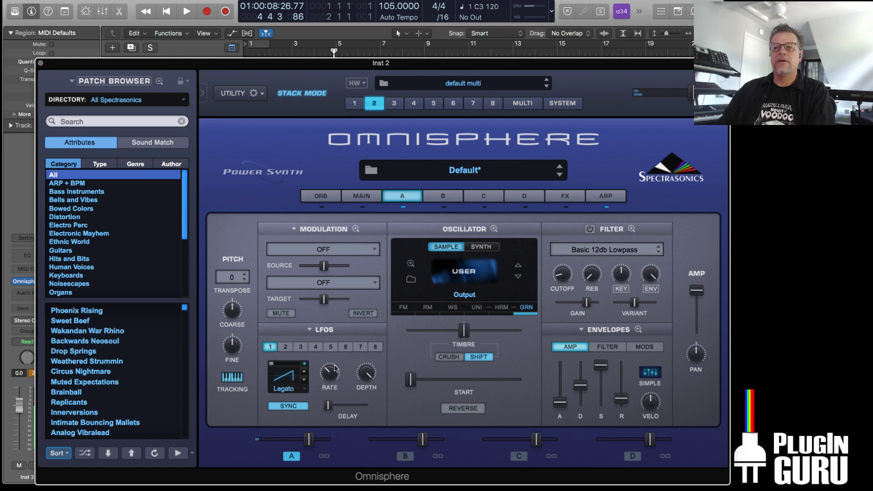
drag(306, 443, 314, 445)
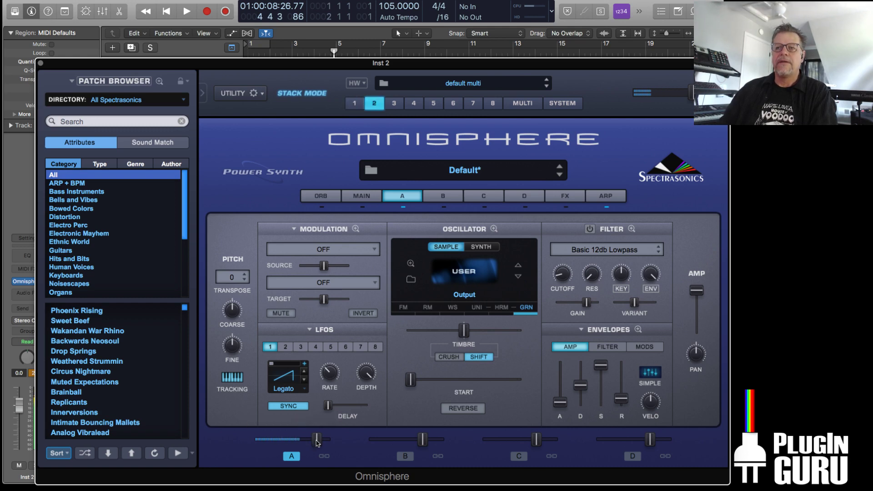
click(523, 103)
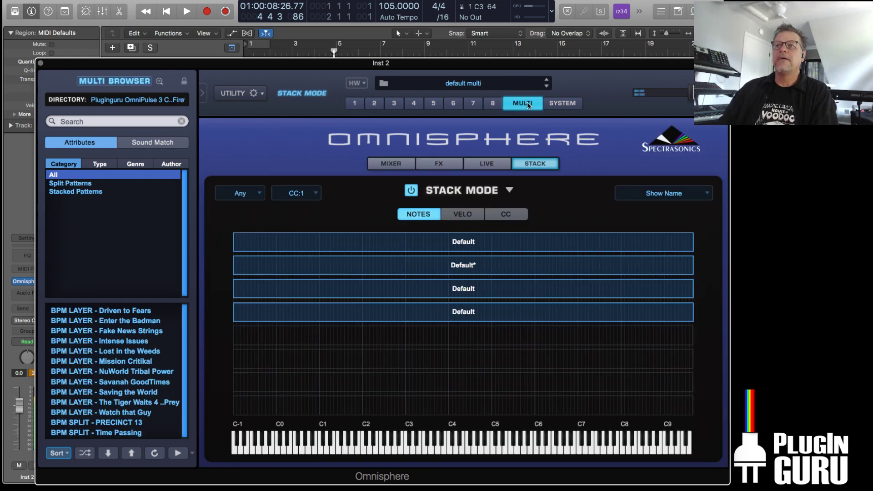
Paste the copied granular loop patch into part 3
click(394, 103)
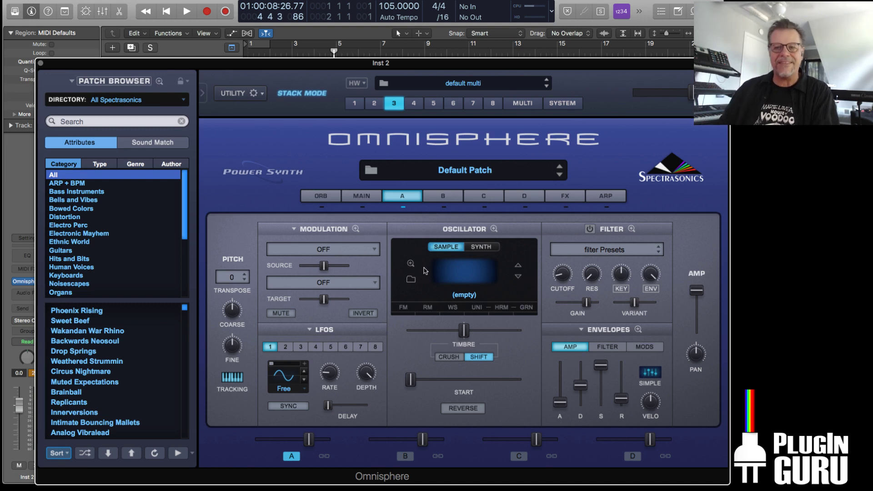
click(229, 96)
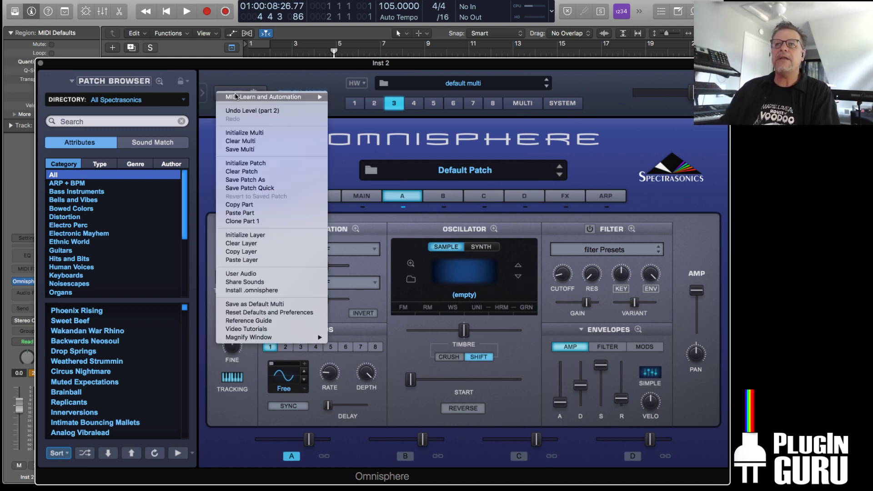
click(262, 212)
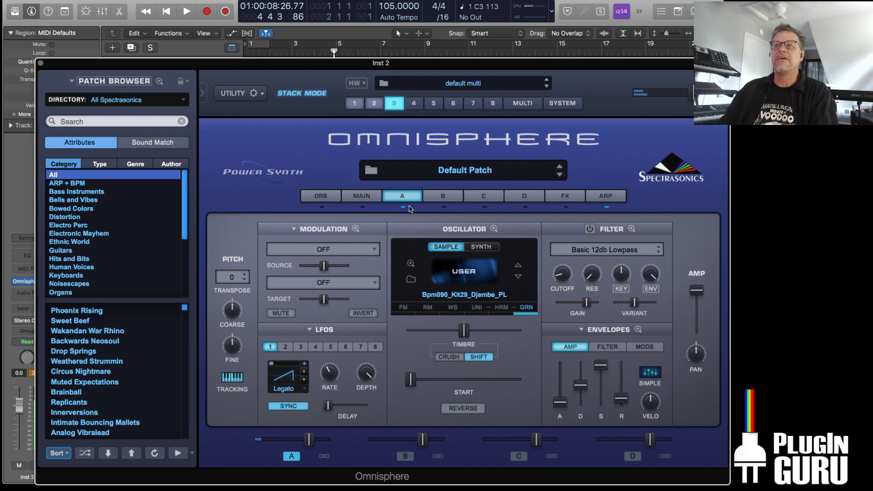
Load 98_Mo Gruve1_JL from the Livestream LOOPS category as the sample for layer A of part 3
click(499, 282)
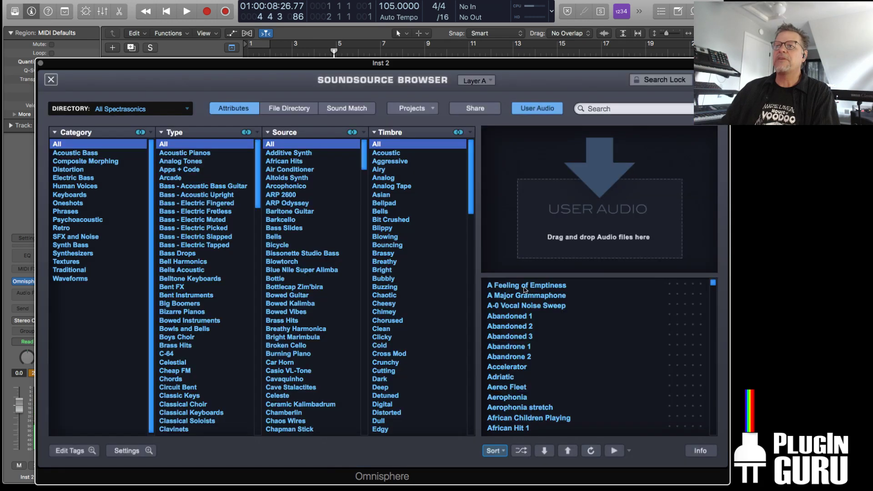
click(121, 108)
click(132, 203)
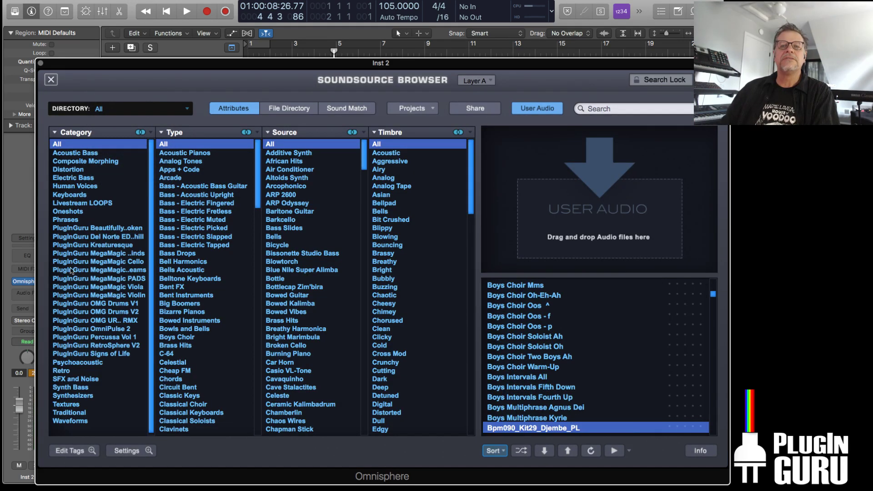
click(78, 205)
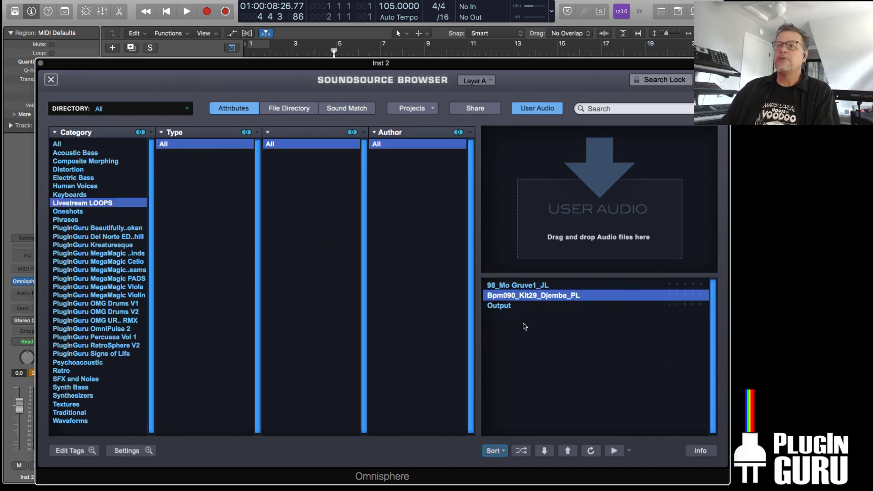
click(509, 286)
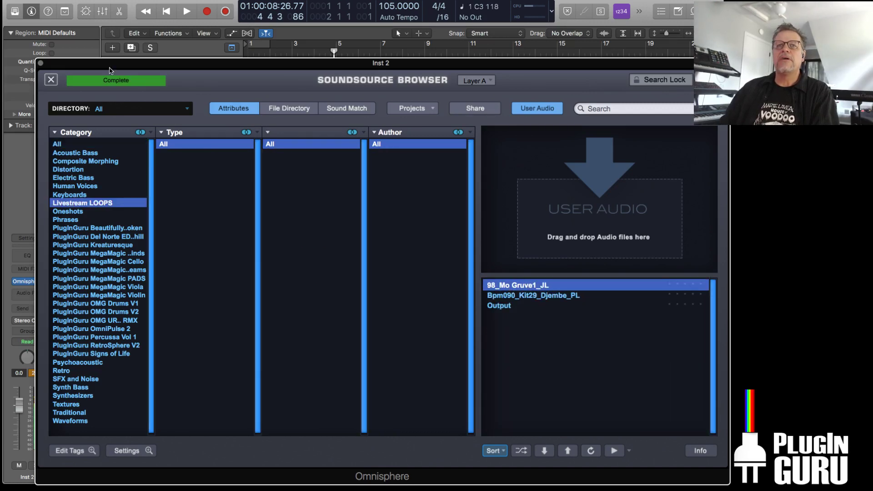
click(40, 63)
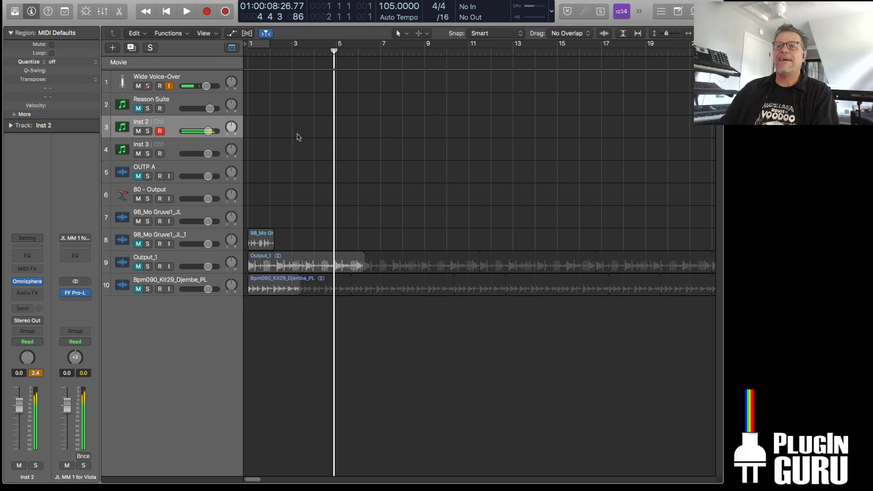
click(25, 281)
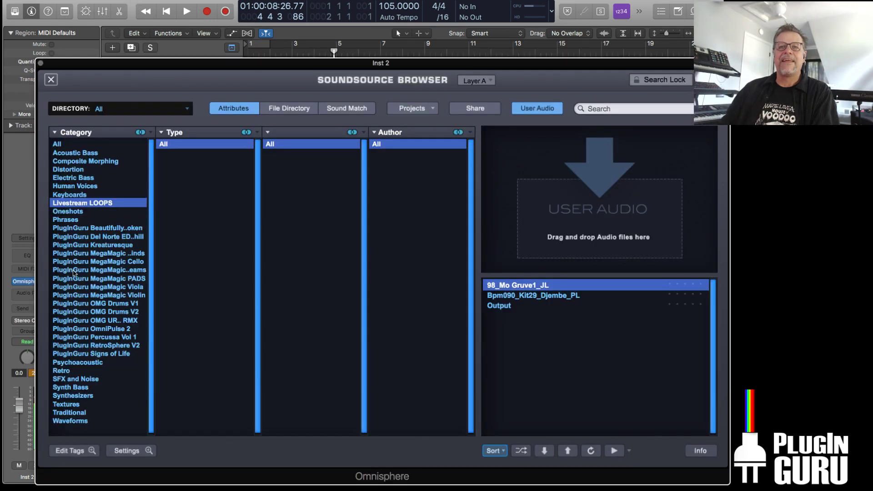
click(50, 81)
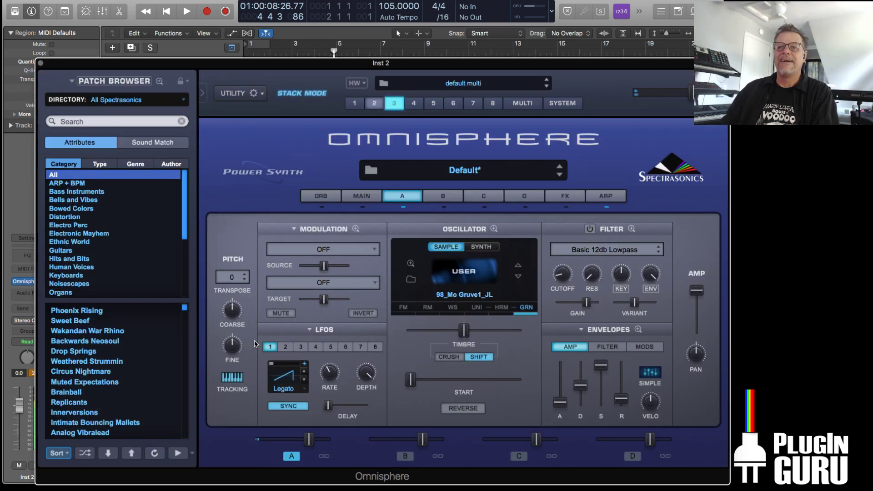
In the multi mixer, lower part 1's level, lower part 2's slightly, and raise part 3's
mouse_move(333, 374)
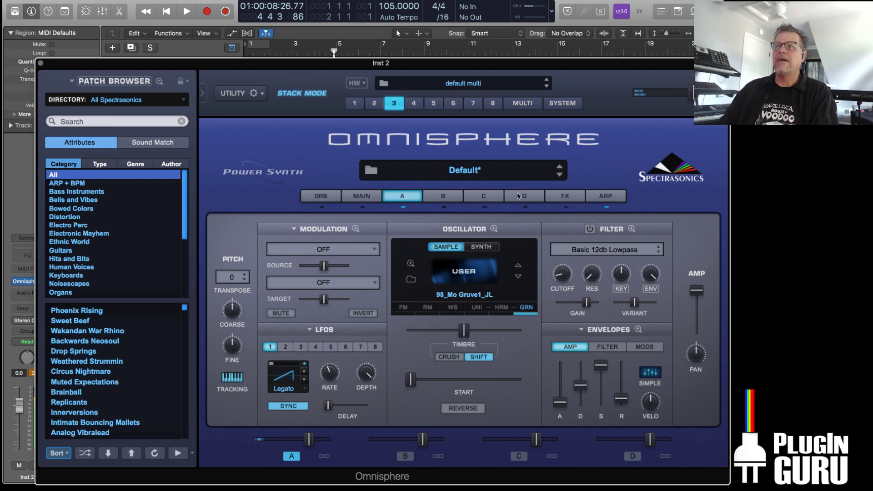
click(519, 103)
click(391, 163)
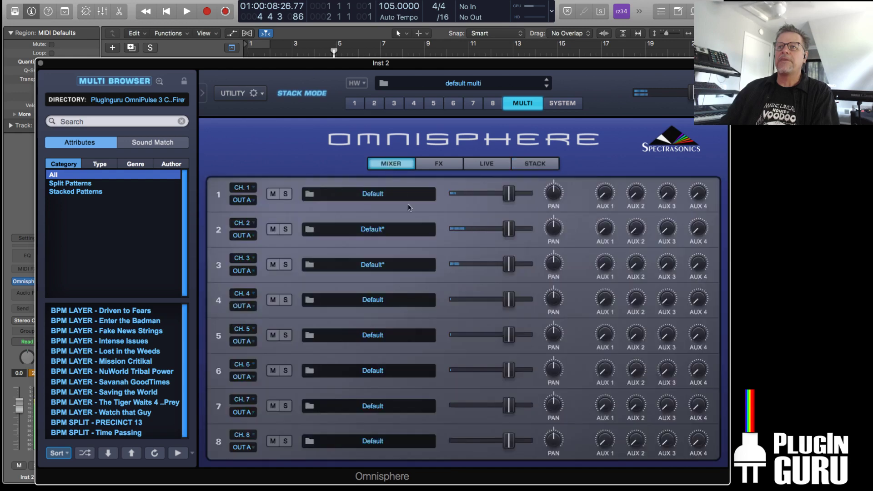
drag(509, 229, 517, 256)
drag(510, 204, 509, 228)
drag(517, 263, 522, 264)
drag(489, 193, 492, 193)
drag(511, 230, 505, 230)
drag(492, 193, 489, 193)
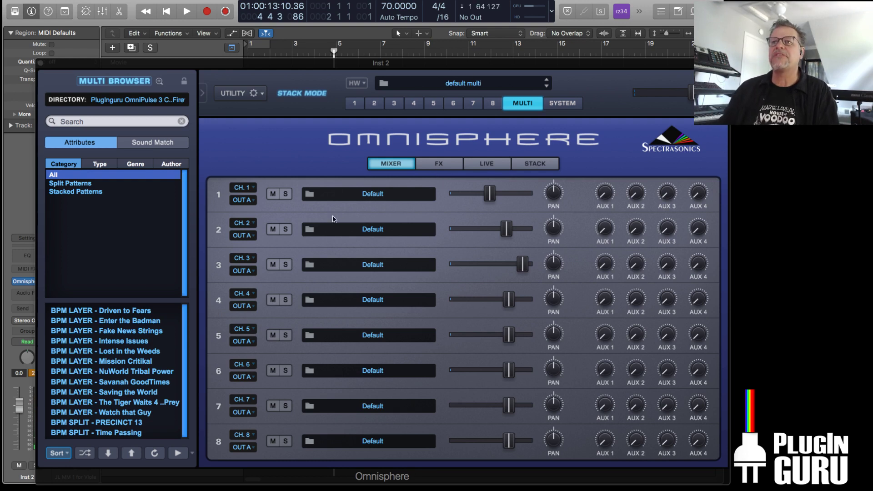
Solo parts 2 and 3 in the multi mixer
click(285, 264)
click(286, 228)
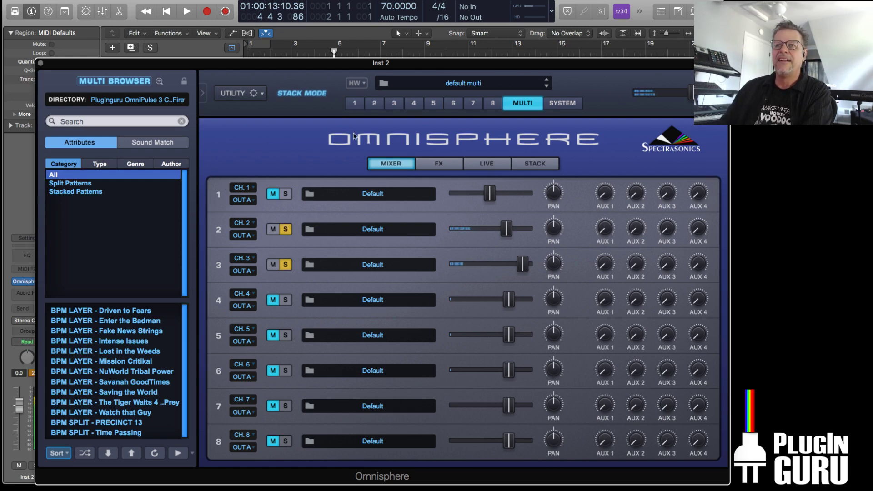
On part 1's layer A, drop the amp envelope's sustain to minimum and shorten its decay and release to a brief tail
click(355, 104)
drag(601, 364, 581, 401)
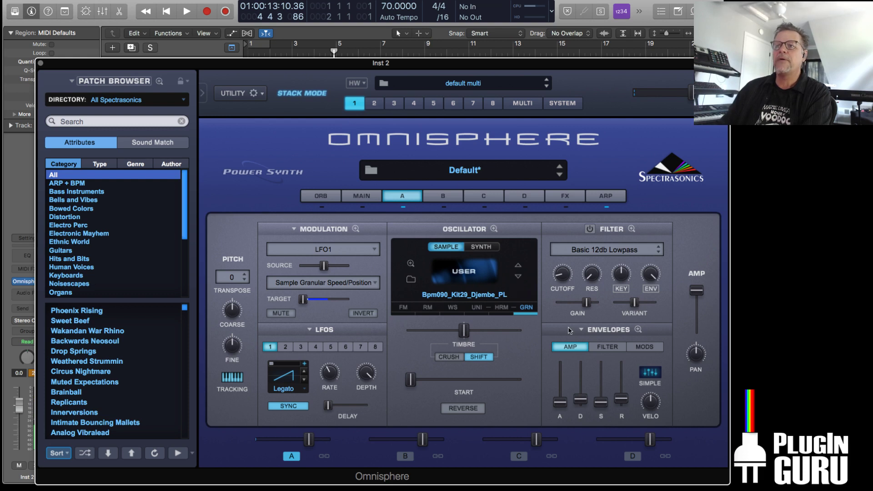
click(639, 331)
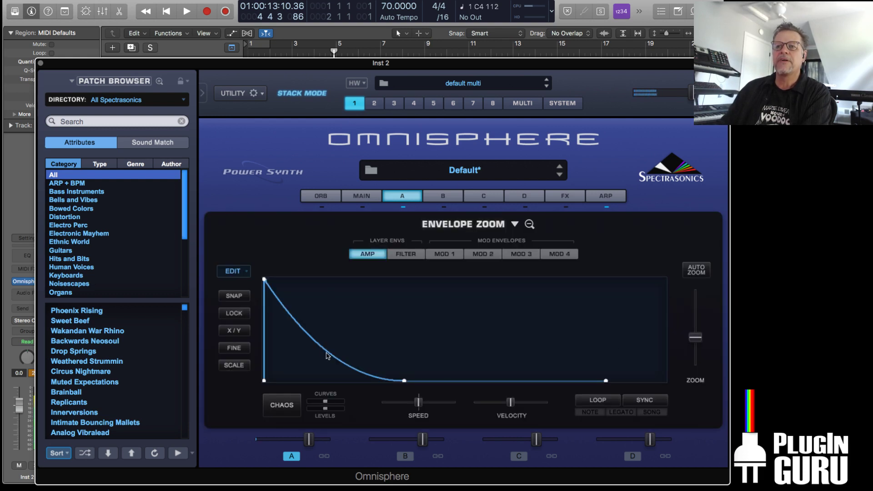
drag(607, 382, 274, 390)
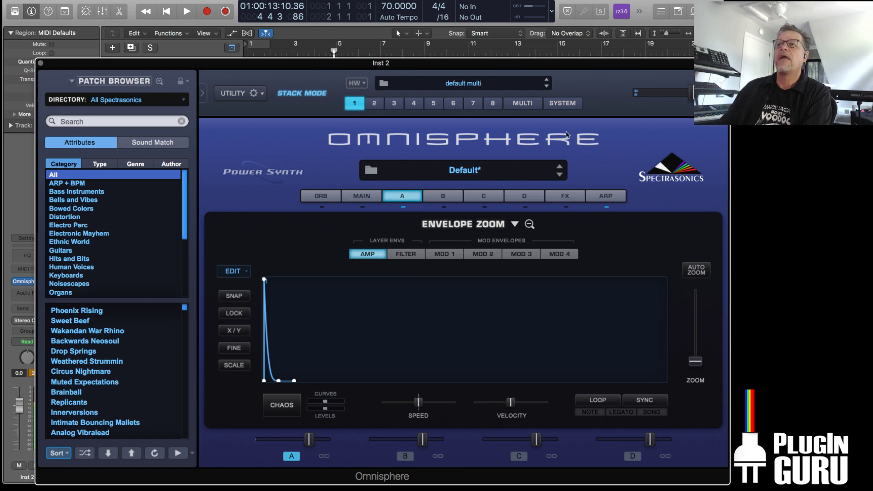
Take parts 2 and 3 out of solo in the multi mixer and solo part 1
click(522, 103)
click(286, 229)
click(285, 264)
click(286, 194)
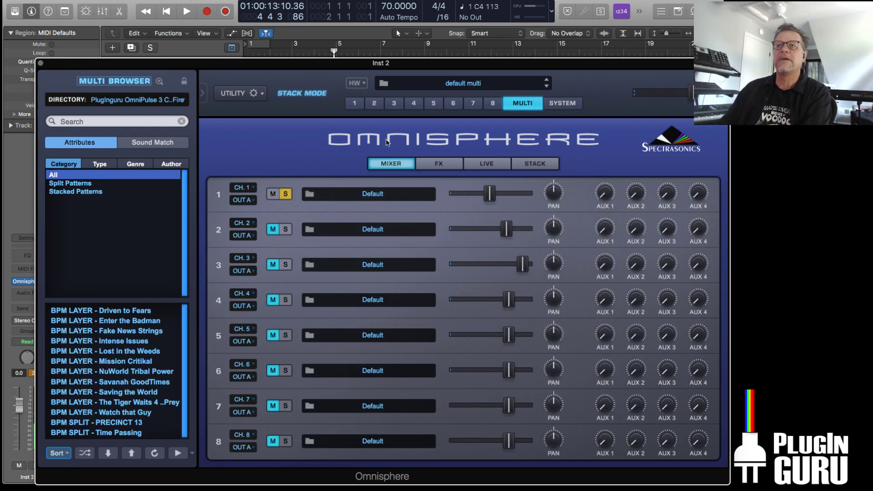
Lock part 1's amp envelope points, lengthen the decay, and bend its curve outward so it holds before falling
click(355, 103)
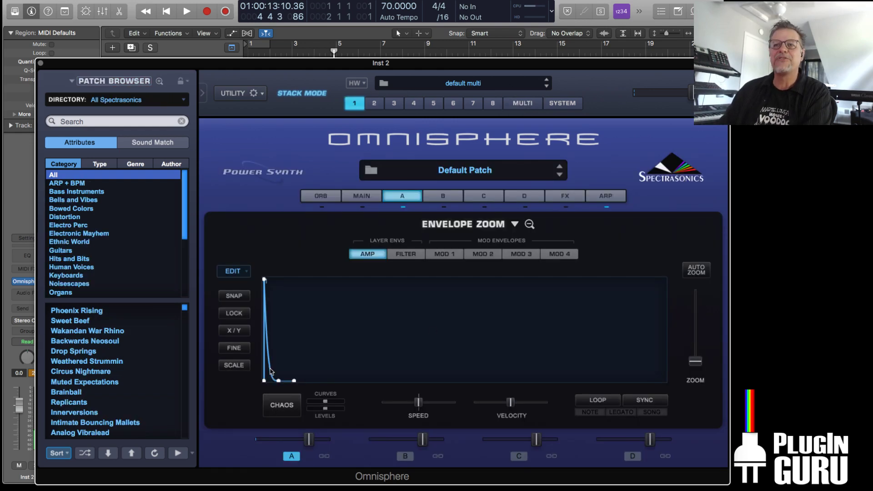
drag(278, 383, 559, 438)
mouse_move(409, 365)
mouse_down()
mouse_move(417, 345)
mouse_move(415, 366)
mouse_up()
drag(699, 367, 576, 362)
click(242, 314)
drag(281, 382, 430, 396)
mouse_move(377, 365)
mouse_down()
mouse_move(380, 337)
mouse_move(384, 349)
mouse_up()
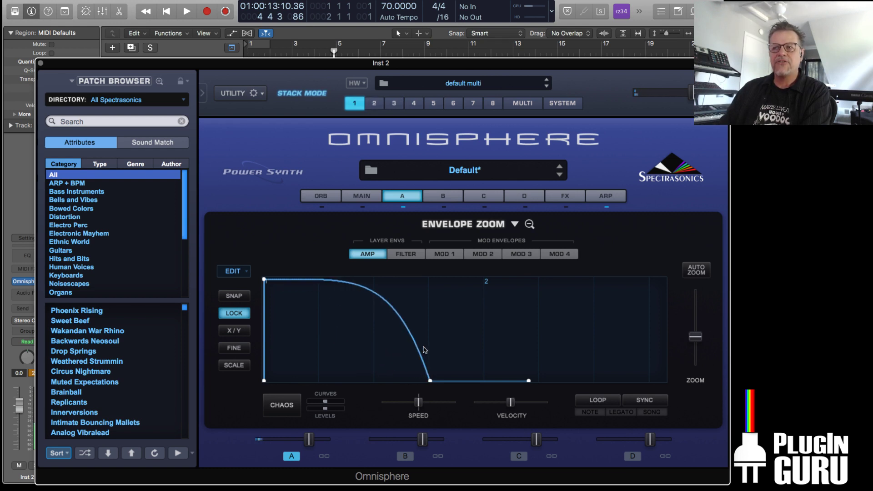
scroll(530, 378, right, 2)
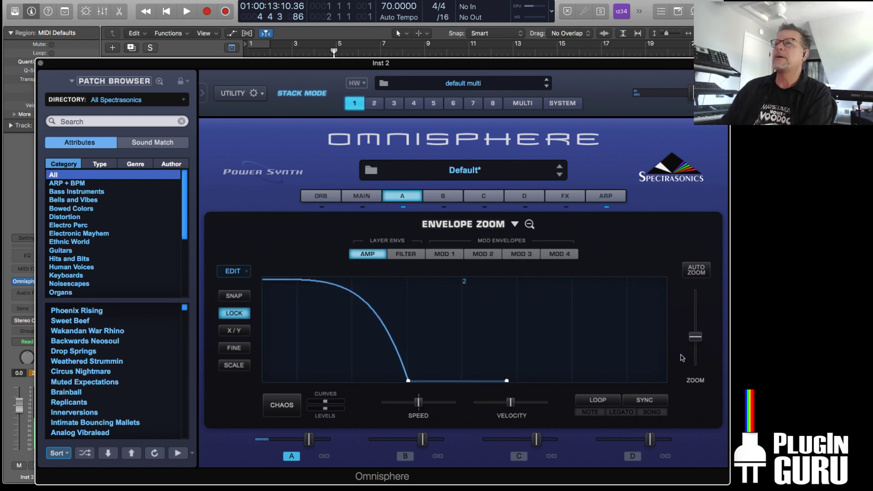
Set the project tempo to 10 BPM
double_click(399, 6)
text(10)
key(Return)
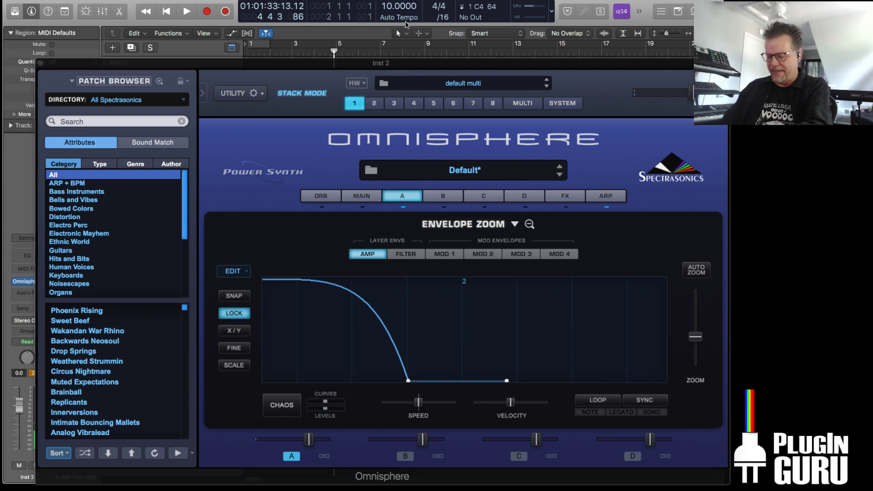
Set the project tempo to 100 BPM
double_click(399, 6)
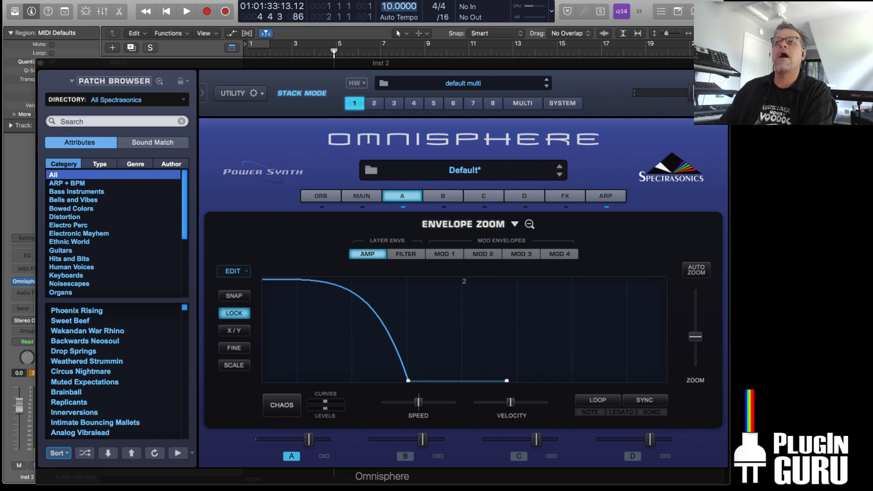
text(100)
key(Return)
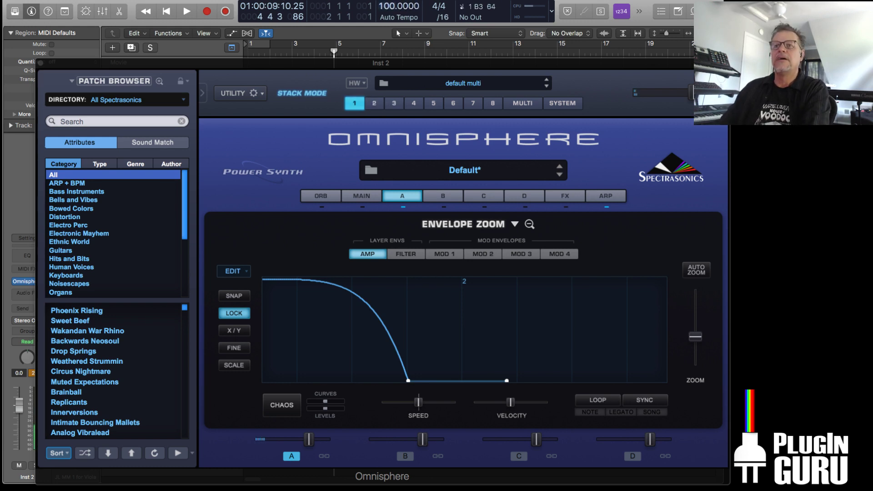
Shorten the decay and release of part 1's amp envelope and bend the decay curve inward for a quick initial drop
drag(377, 297, 343, 342)
drag(327, 341, 494, 351)
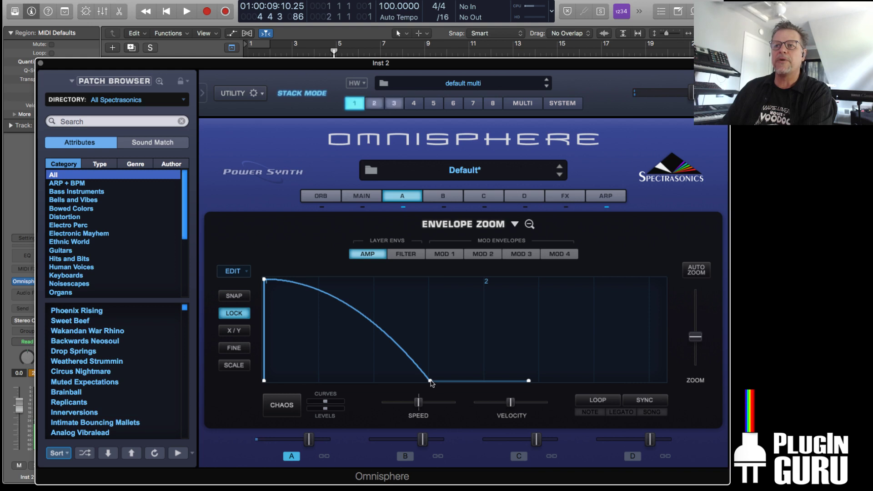
drag(528, 380, 281, 394)
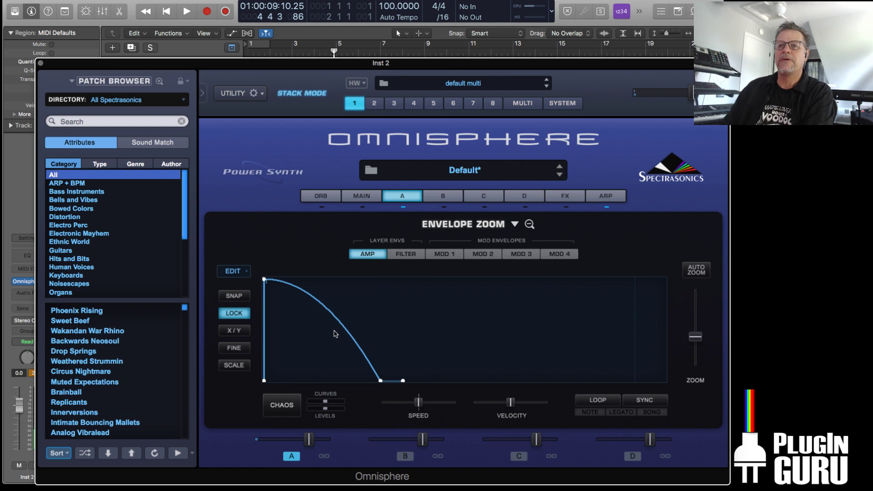
drag(334, 314, 326, 330)
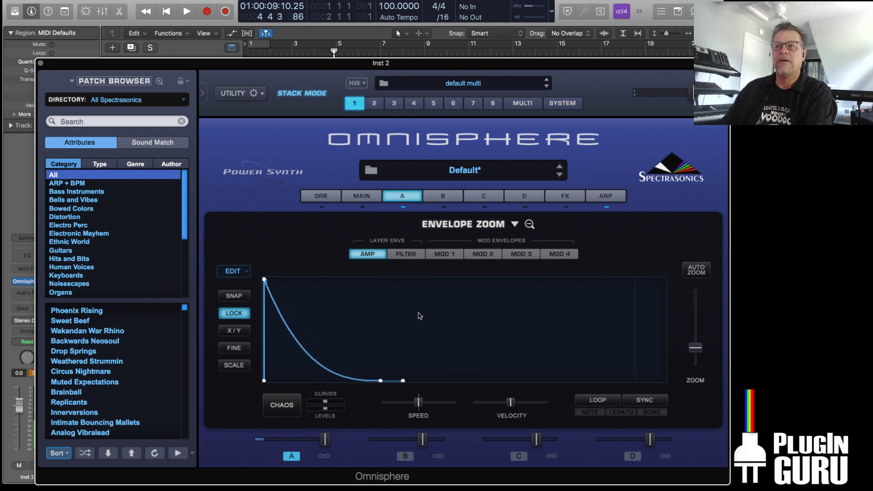
Load a Vintage Compressor into the first effect slot of part 1's layer A rack
click(566, 198)
click(403, 229)
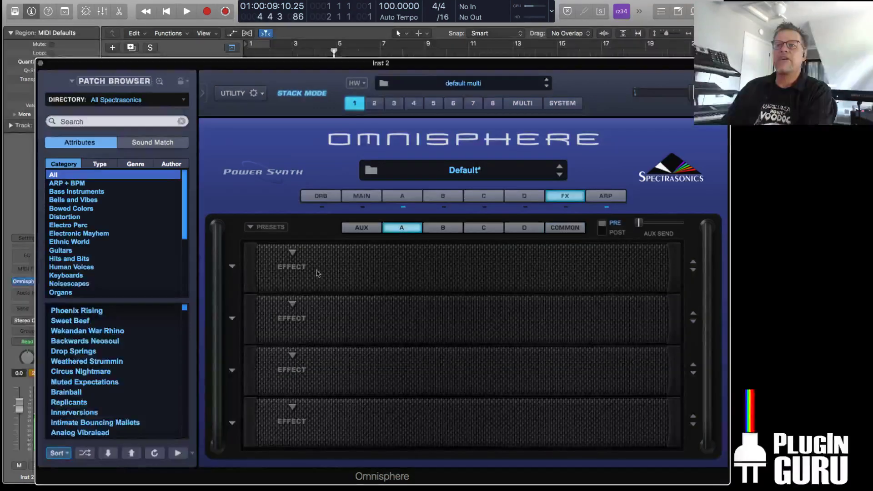
click(287, 253)
mouse_move(318, 269)
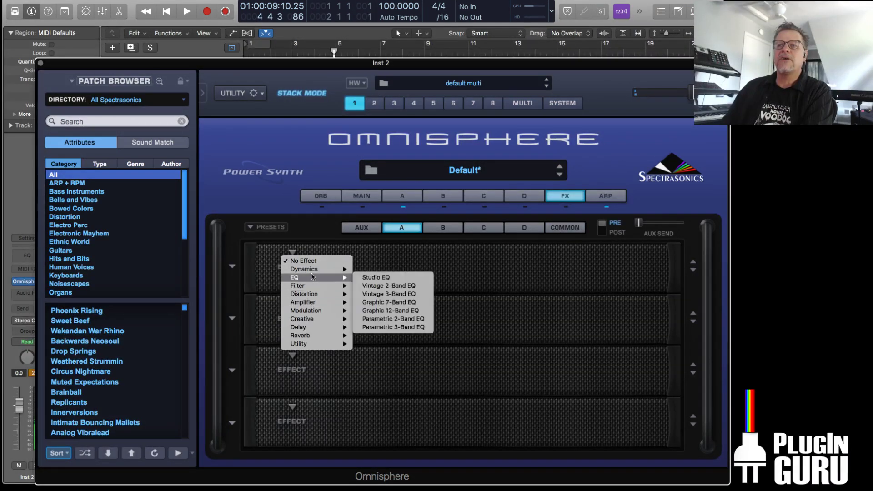
click(402, 287)
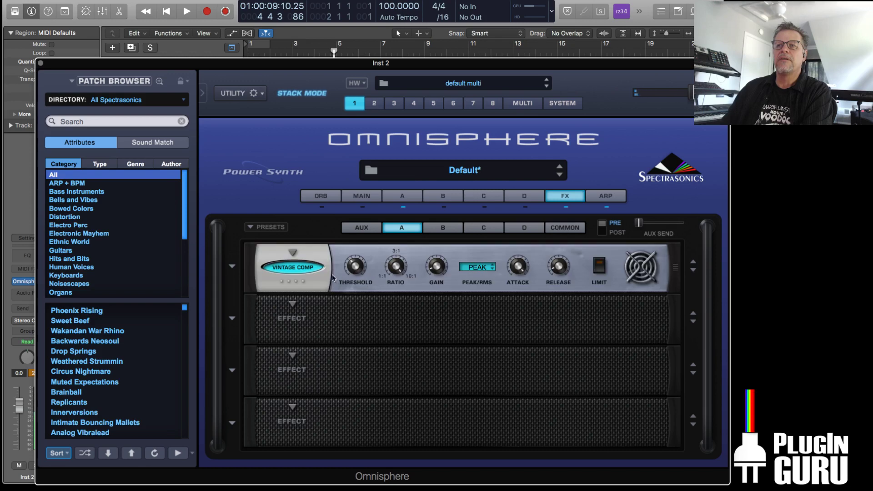
mouse_move(437, 265)
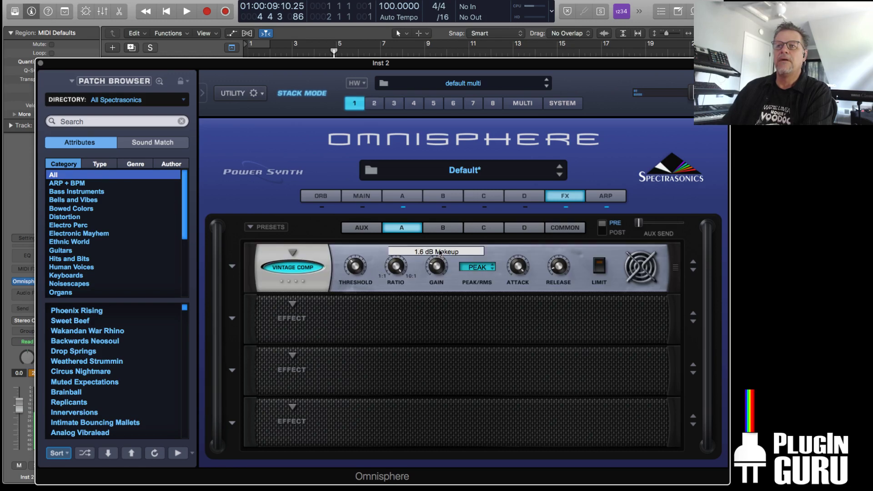
Load a BPM Delay into the second effect slot of part 1's layer A rack and adjust its tone
click(293, 303)
mouse_move(314, 374)
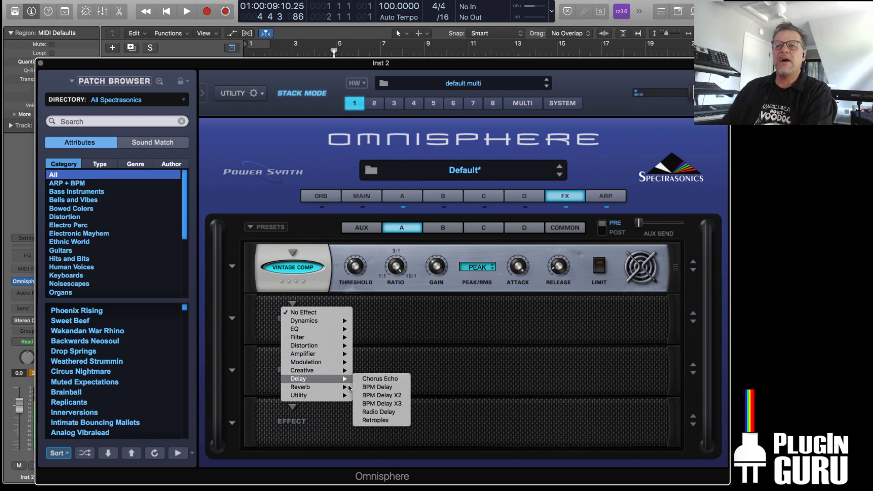
click(417, 381)
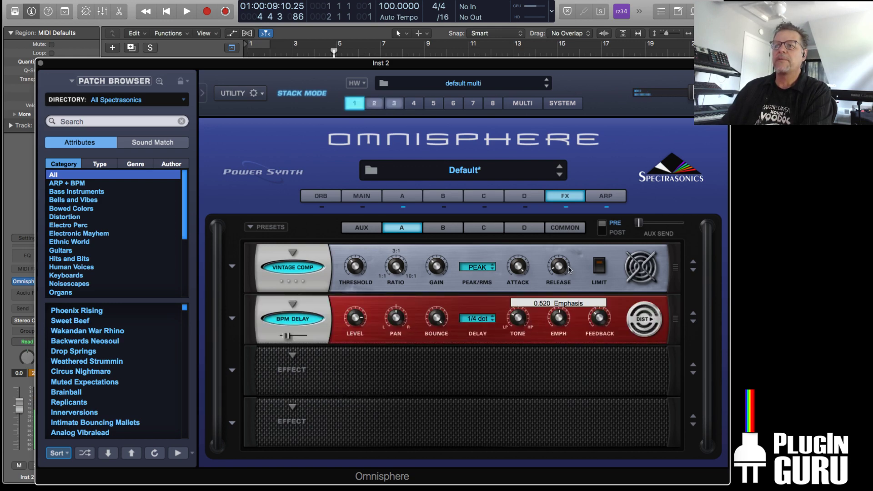
mouse_move(517, 326)
drag(517, 326, 517, 337)
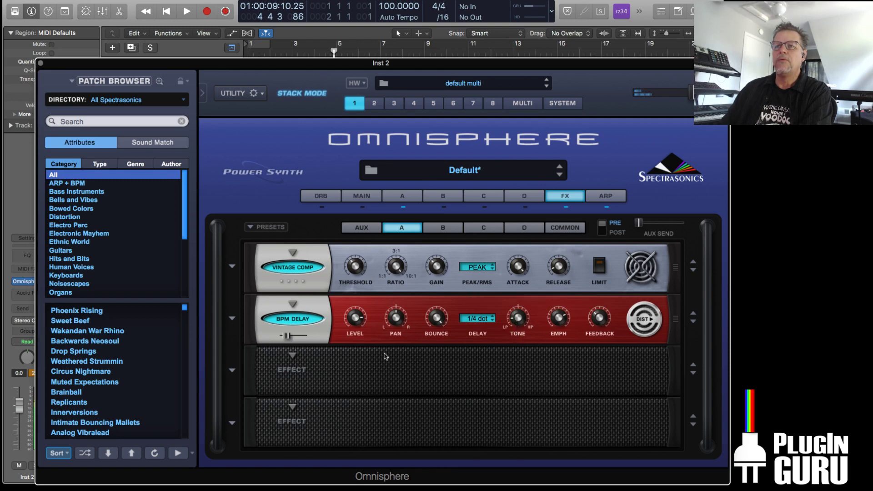
Switch the solo from part 1 to part 2 in the multi mixer
click(375, 105)
click(528, 104)
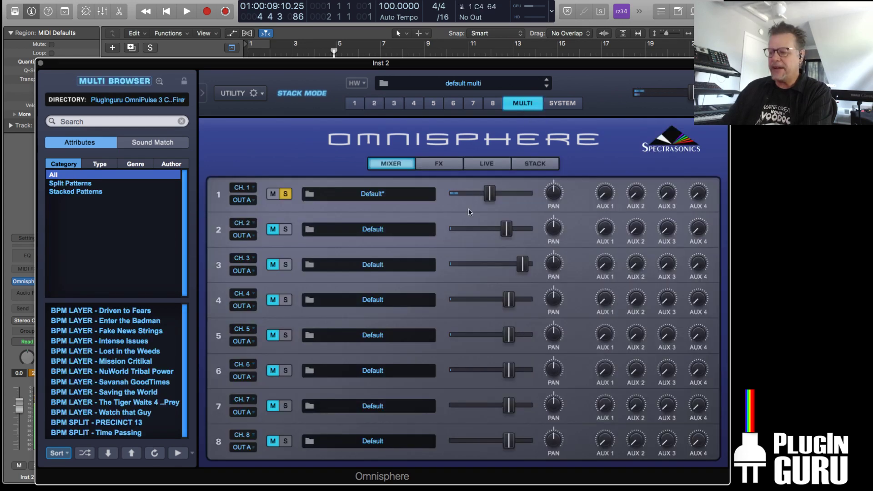
click(286, 230)
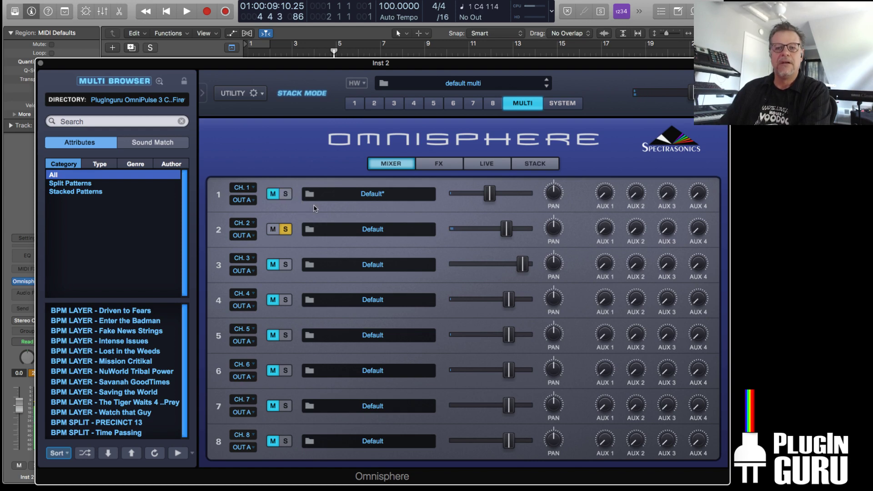
On part 2's layer A, drop the amp envelope's sustain to minimum, shorten the decay, and bend its curve outward
click(376, 104)
click(404, 198)
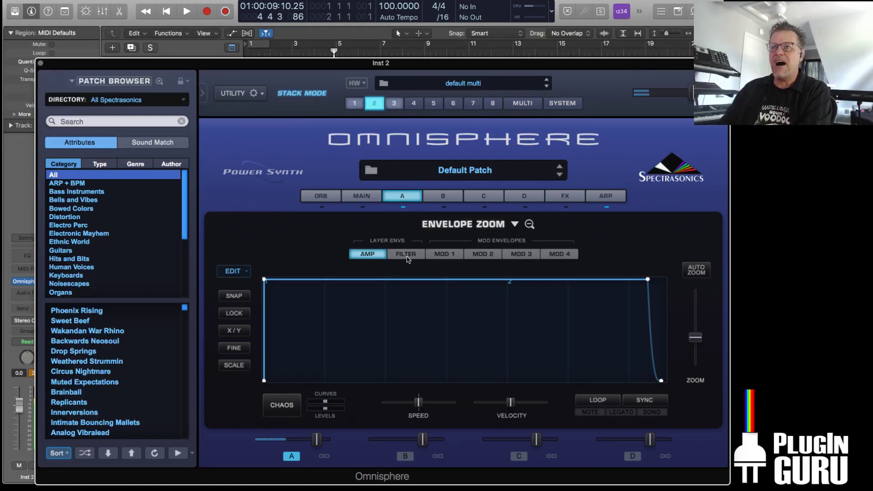
drag(647, 279, 286, 390)
drag(316, 343, 329, 334)
drag(401, 384, 367, 384)
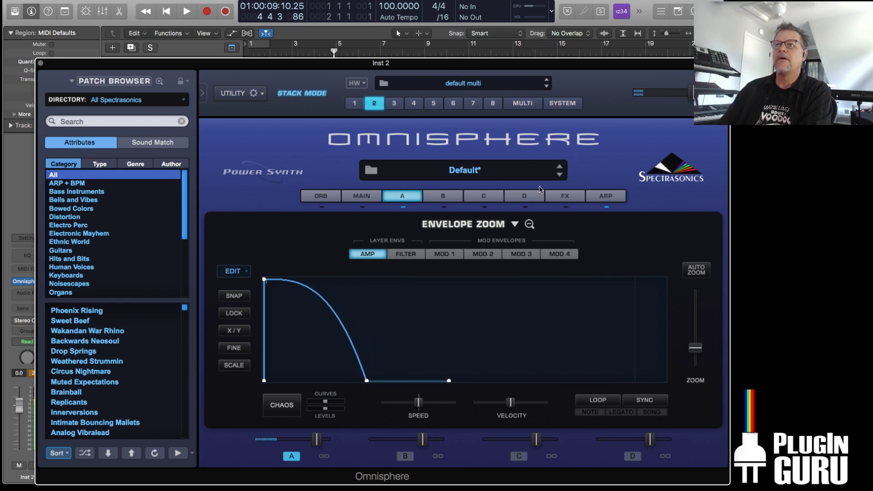
Load a Tape Slammer into the first effect slot of part 2's layer A rack
click(567, 196)
click(396, 229)
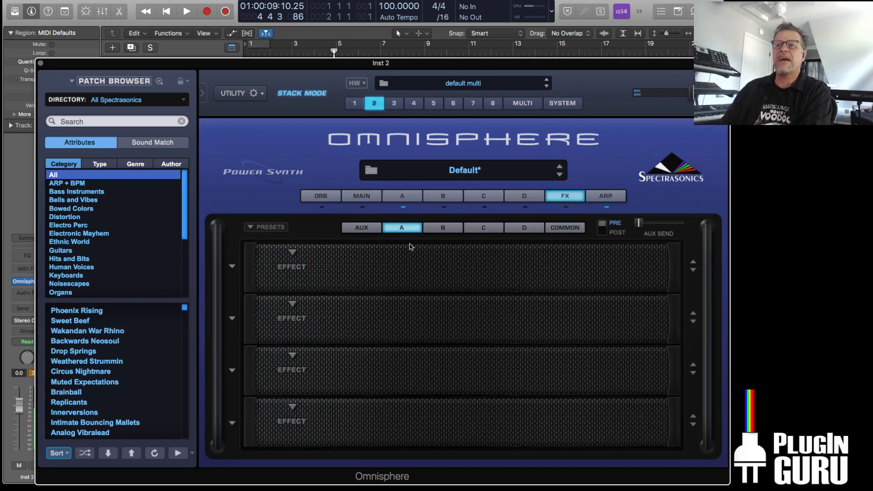
click(291, 261)
mouse_move(313, 270)
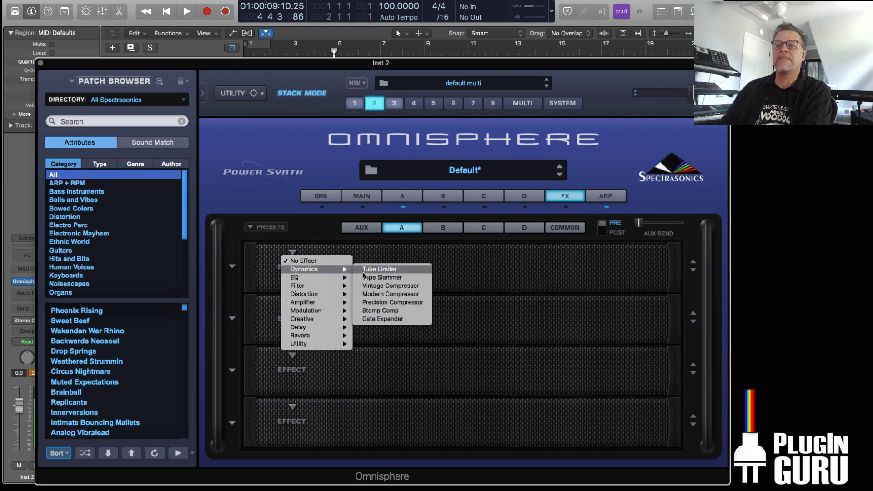
click(393, 278)
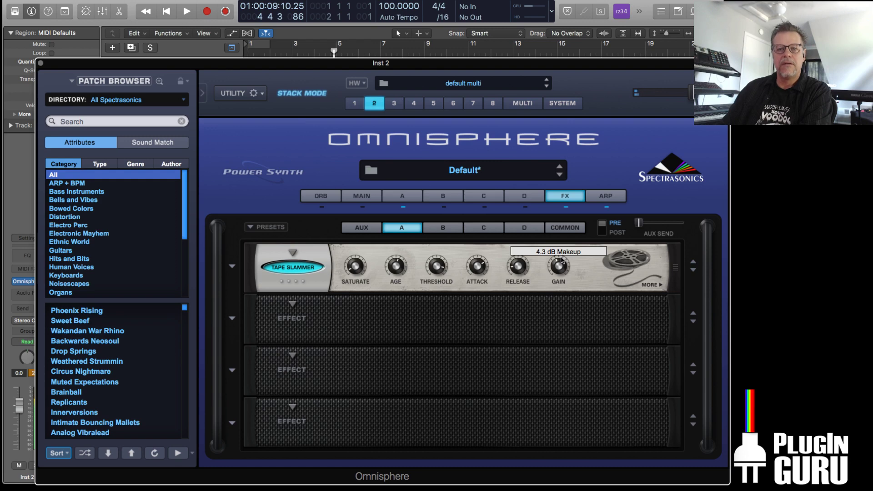
Solo part 1 alongside part 2 in the multi mixer, and clear both solos so all parts play
click(522, 103)
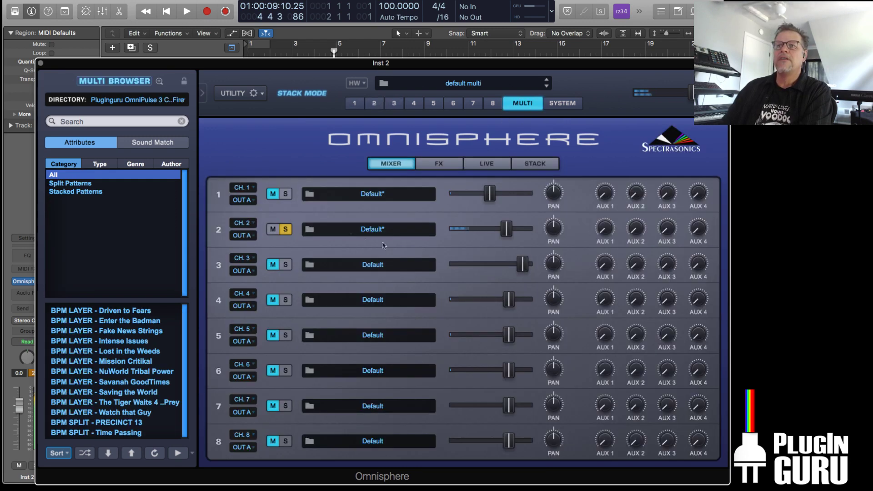
click(286, 194)
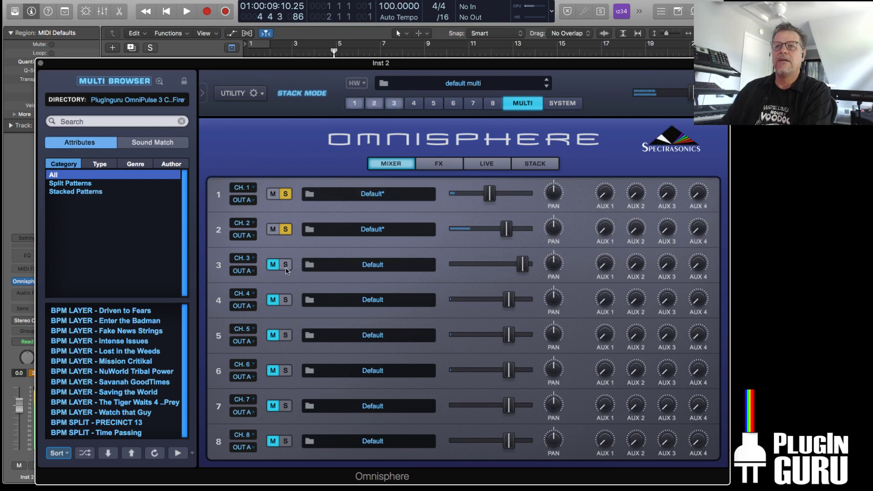
click(286, 231)
click(288, 193)
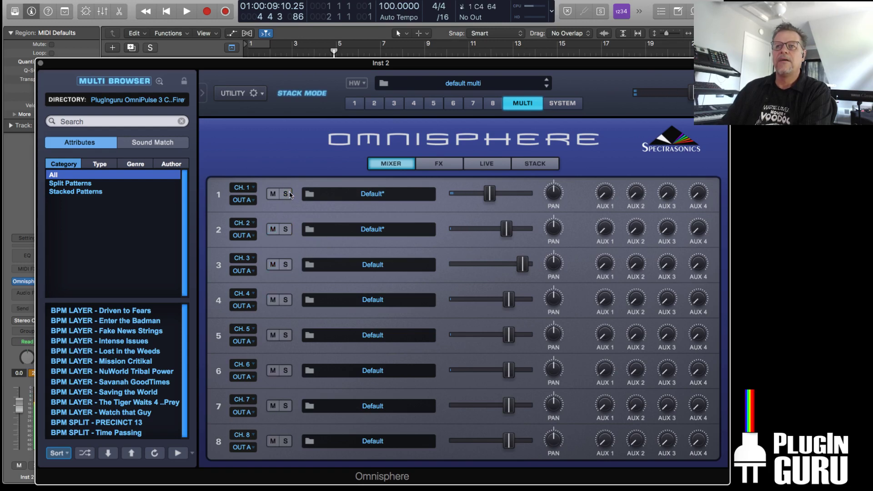
On part 3's layer A, drop the amp envelope's sustain to minimum and shape a very short, outward-curved decay with a brief release
click(394, 104)
click(411, 200)
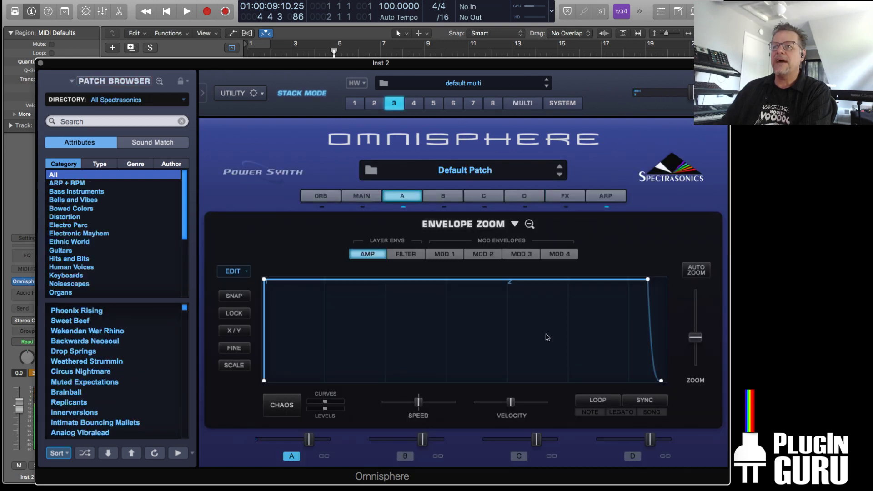
drag(643, 282, 296, 411)
drag(277, 346, 294, 338)
drag(294, 380, 281, 393)
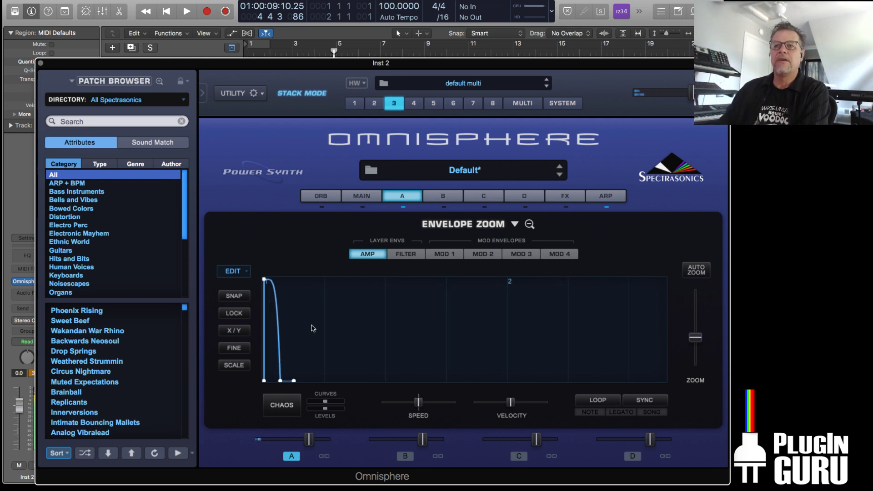
Lower the coarse pitch of part 3's layer A and lengthen its amp envelope decay slightly
click(361, 196)
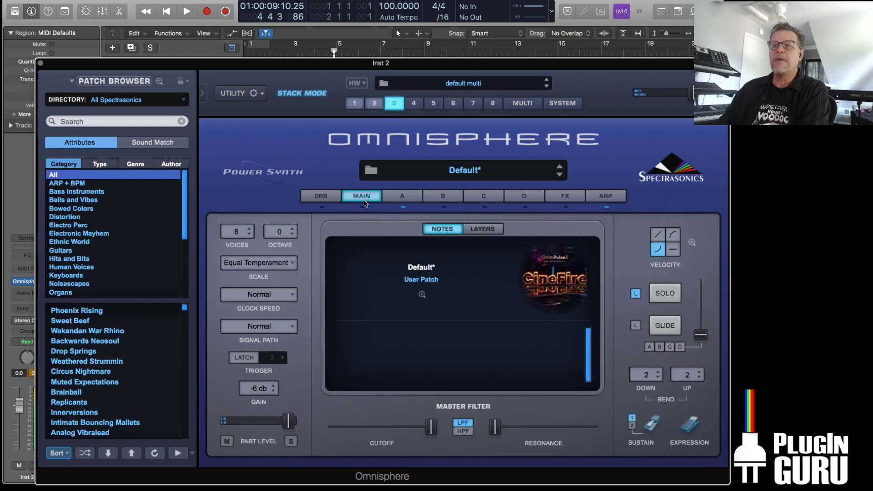
click(402, 196)
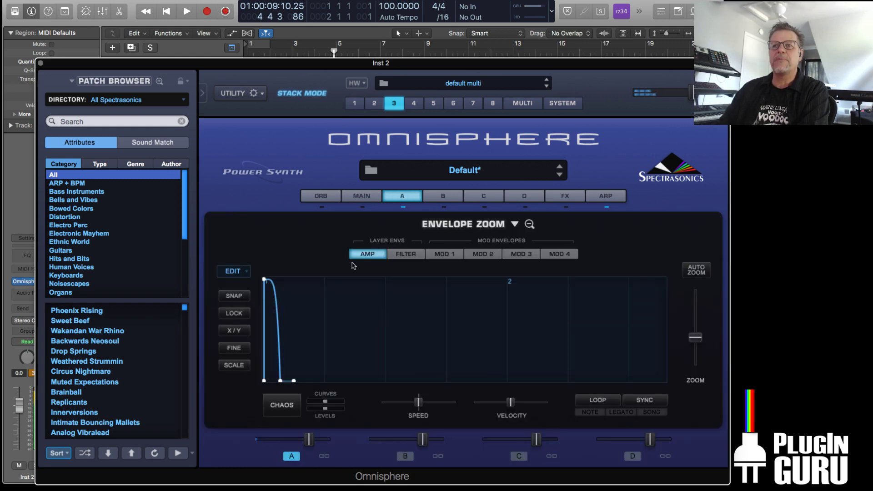
click(403, 198)
drag(235, 309, 230, 332)
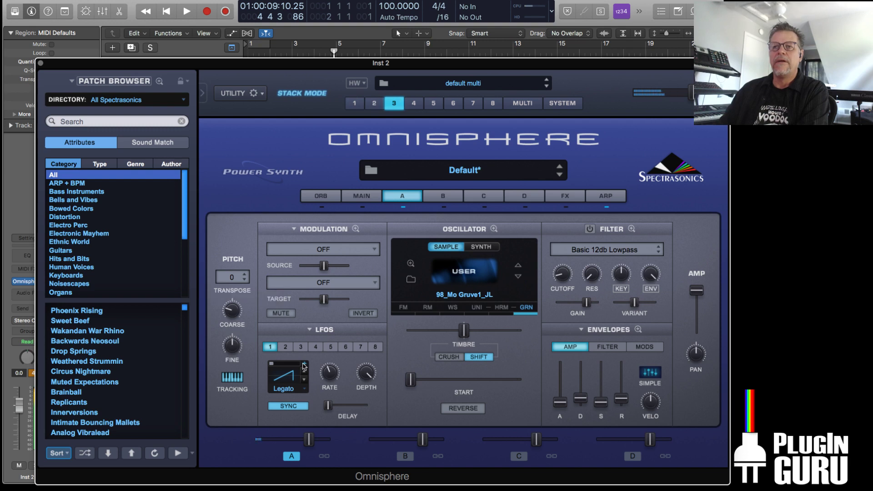
mouse_move(327, 376)
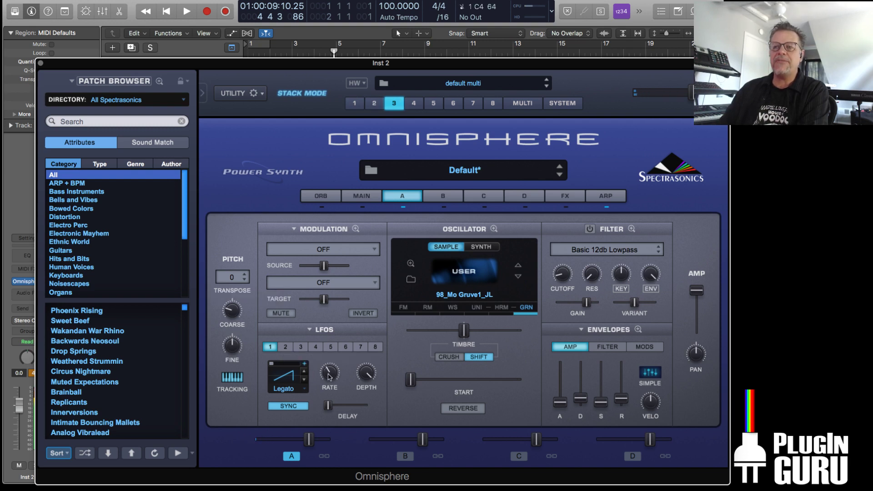
drag(581, 400, 585, 390)
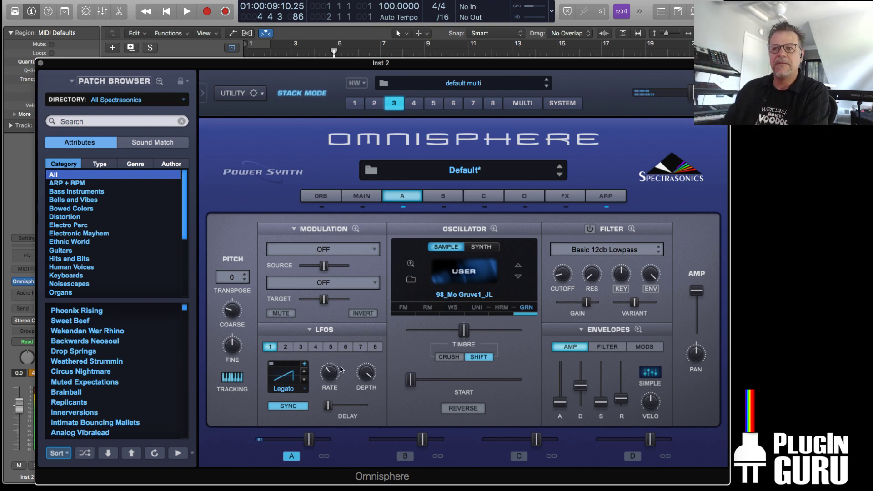
Extend part 3's arpeggiator pattern to 11 steps
click(527, 308)
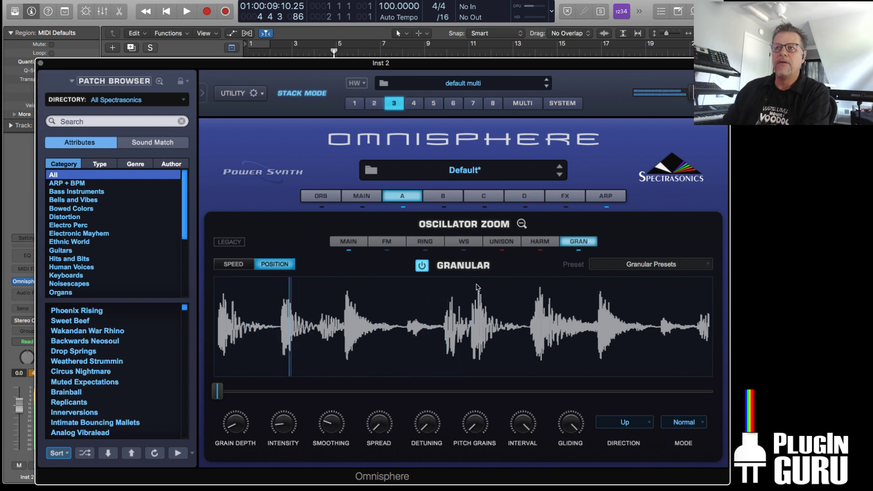
click(605, 197)
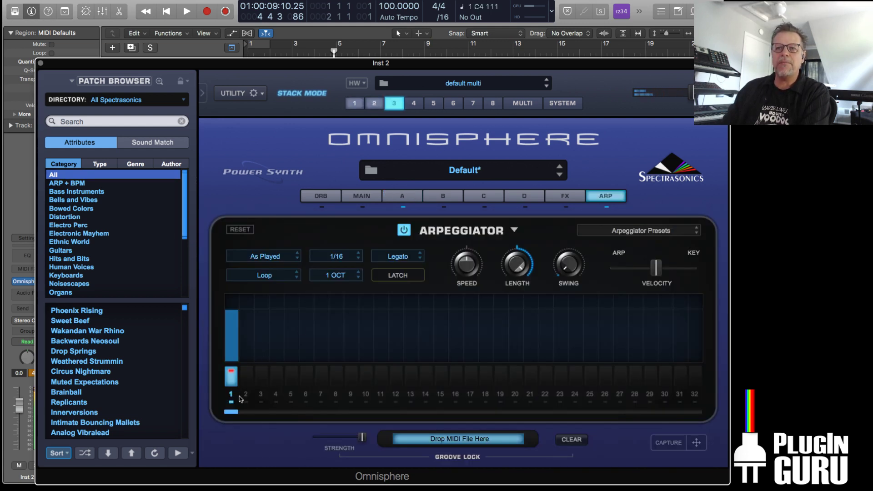
drag(234, 412, 395, 412)
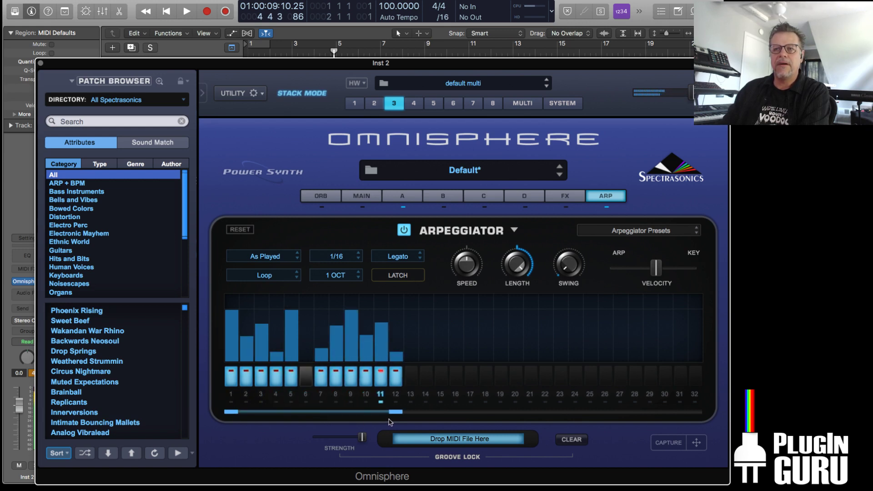
drag(390, 418, 381, 418)
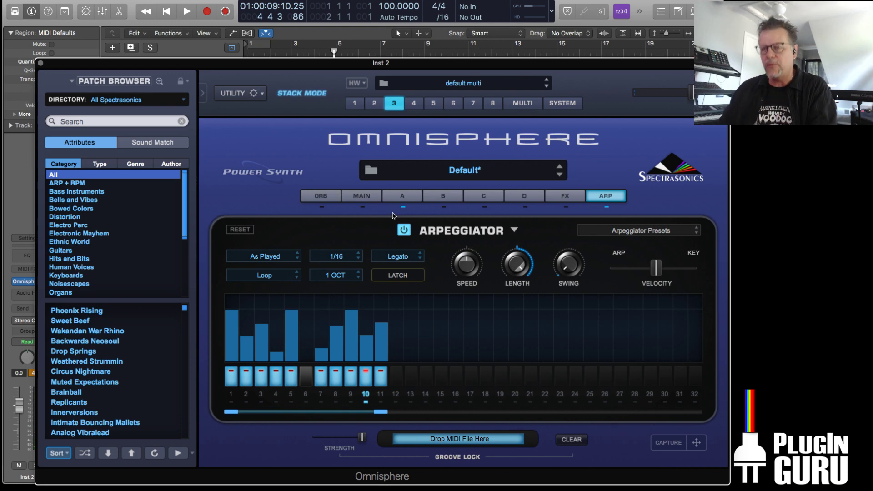
Compare the LFO 1 rate on layer A of parts 2 and 1
click(402, 198)
click(401, 199)
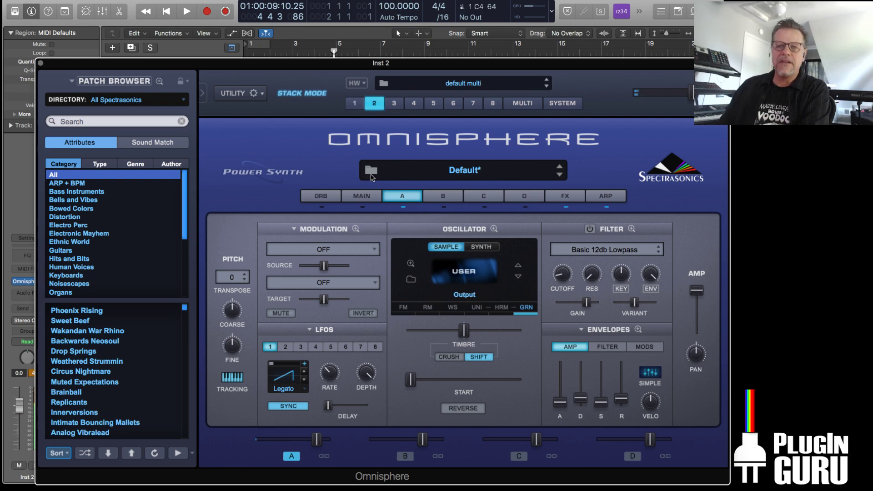
mouse_move(330, 373)
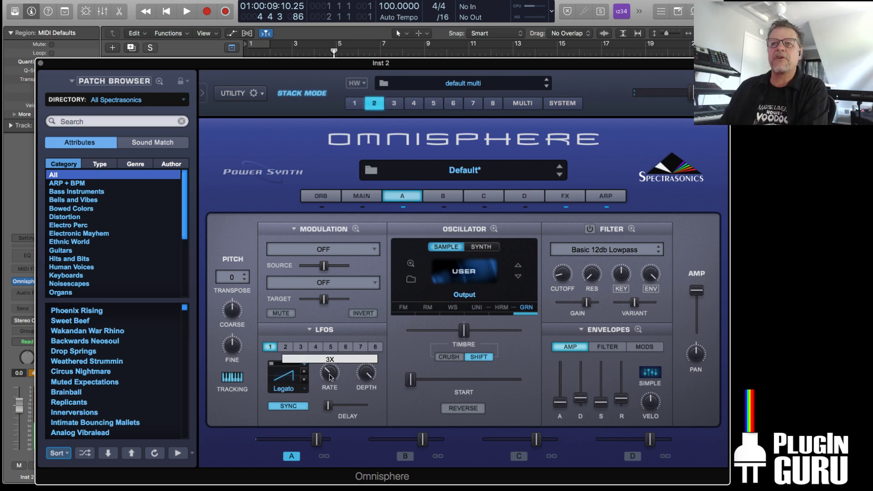
click(355, 106)
mouse_move(331, 378)
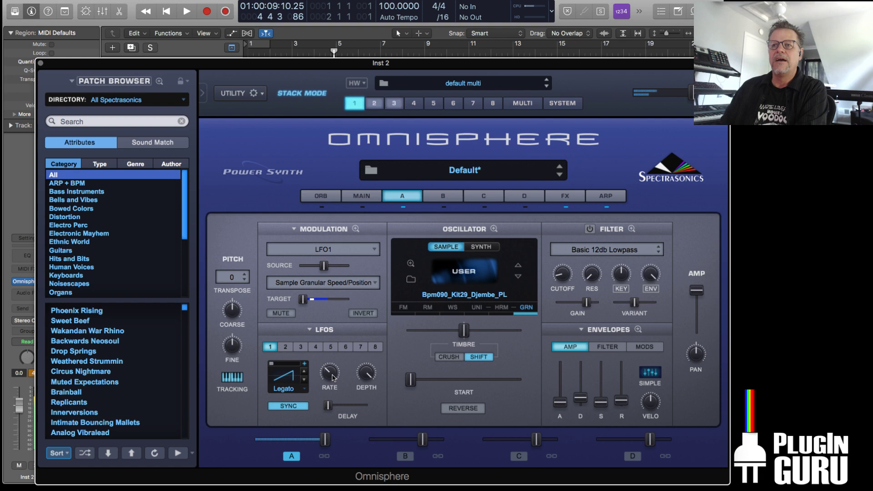
Lengthen the amp envelope decay of part 1's layer A and adjust its coarse pitch
drag(580, 398, 580, 389)
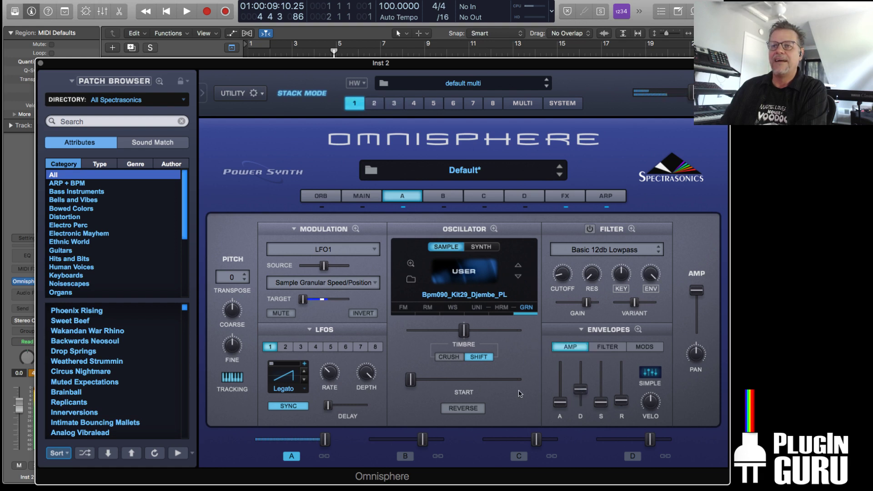
mouse_move(330, 382)
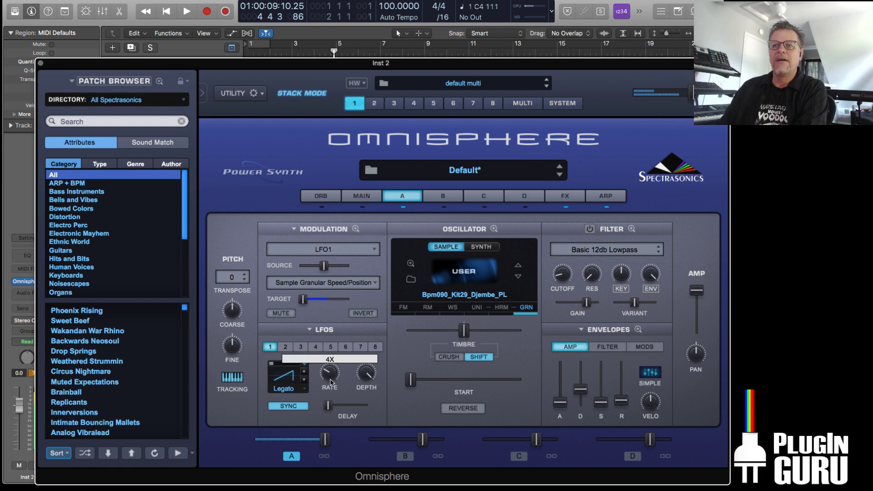
mouse_move(225, 317)
mouse_down()
mouse_move(234, 316)
mouse_move(232, 327)
mouse_move(237, 306)
mouse_up()
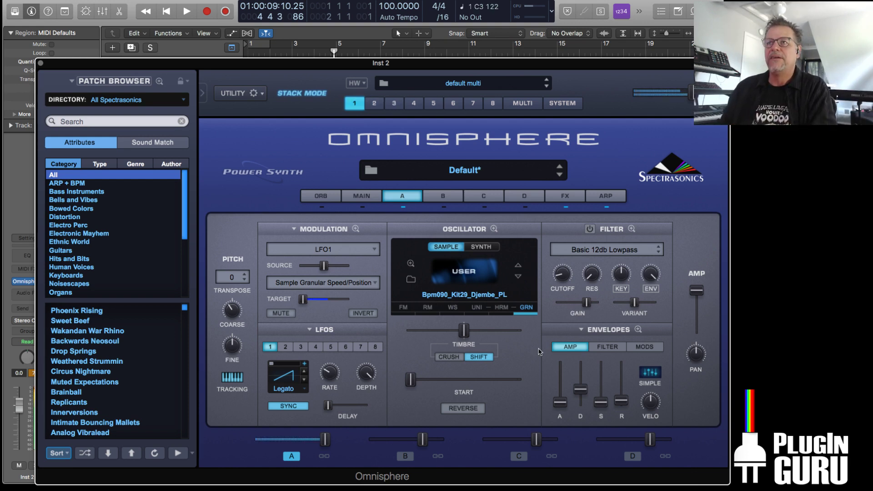
click(522, 105)
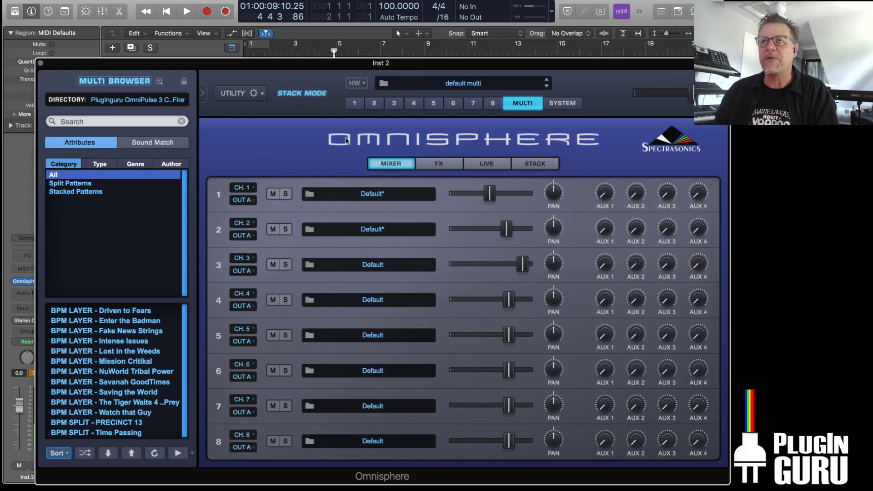
click(357, 104)
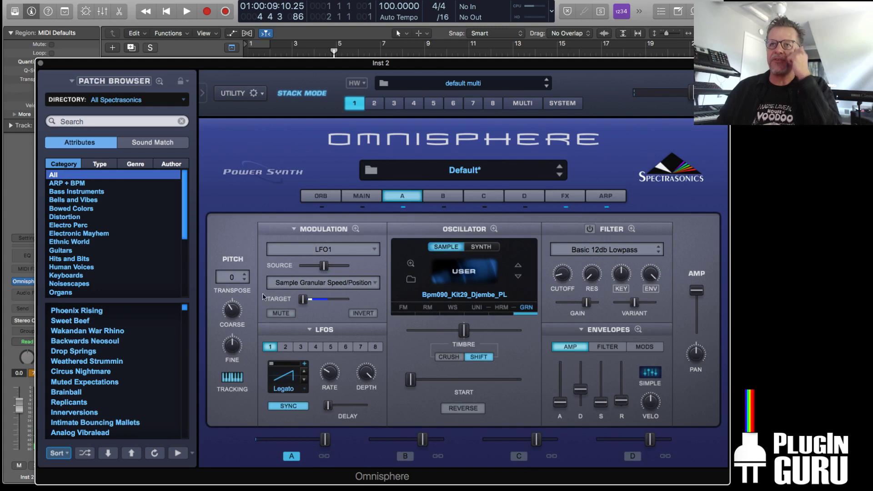
drag(232, 313, 236, 307)
Lower the level of part 1's layer A and shorten its amp envelope decay
drag(325, 440, 308, 449)
drag(582, 395, 582, 404)
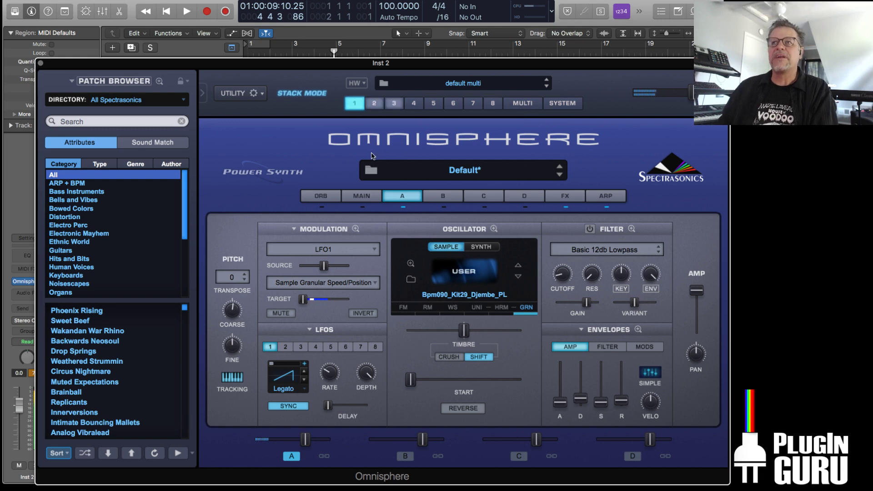
Audition BPM BASS - Impatient Sub on part 4 from the PlugInguru OmniPulse 3 CineFire directory, settling on BPM BASS - Driven to Tears
click(413, 102)
click(123, 99)
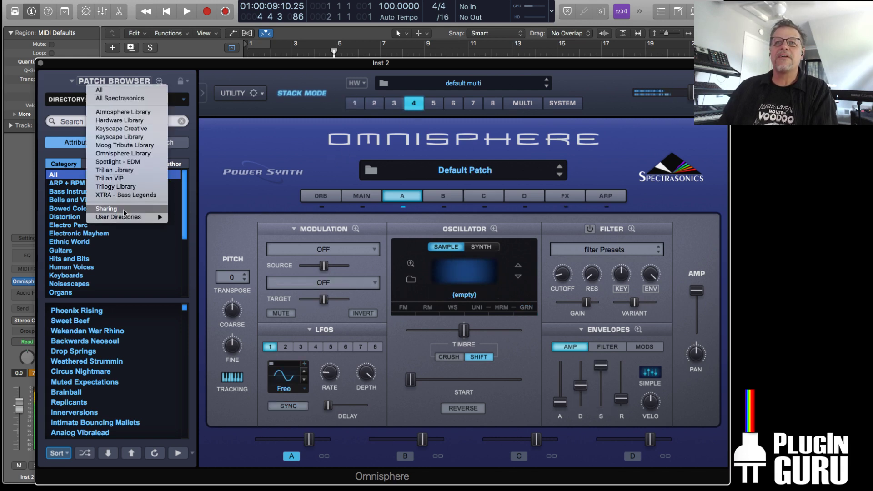
mouse_move(128, 217)
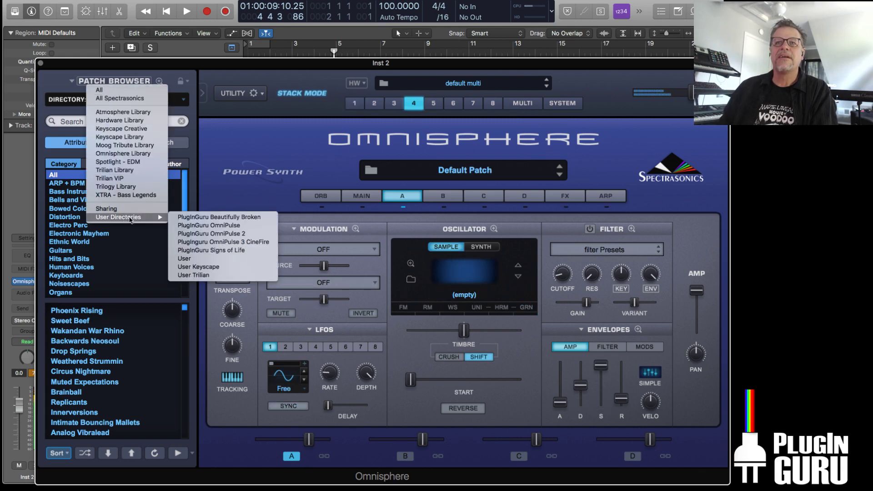
click(231, 241)
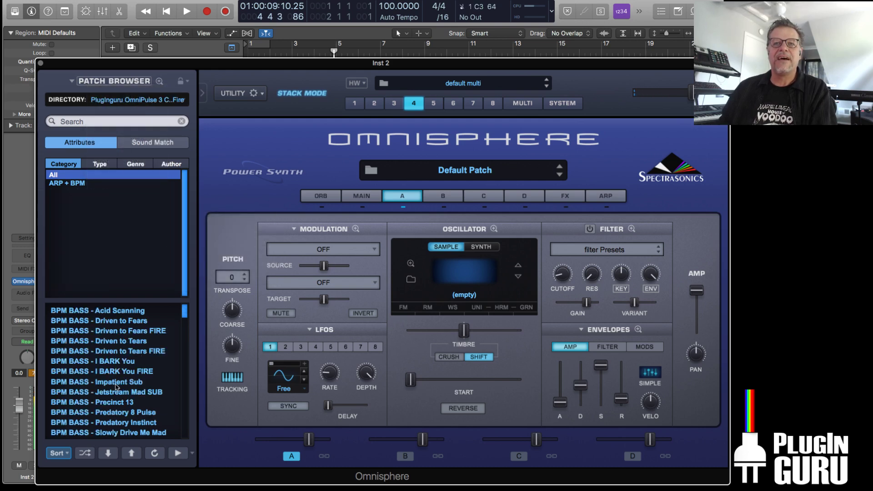
click(116, 385)
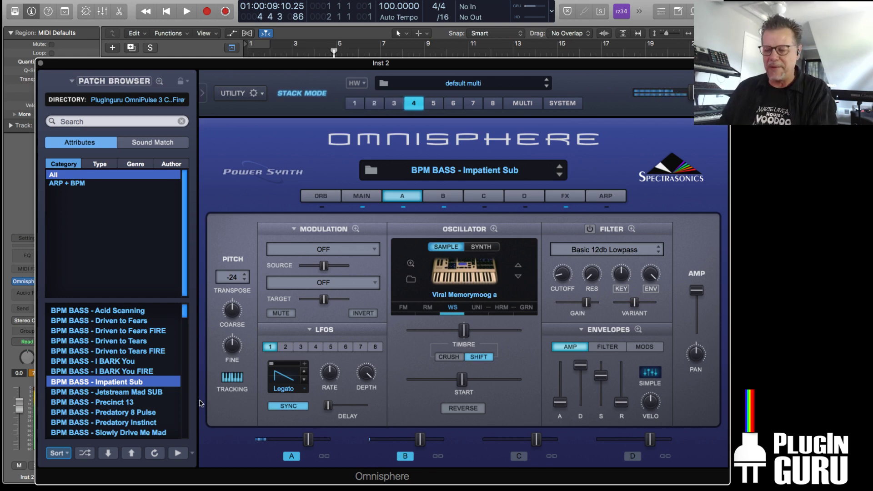
click(118, 342)
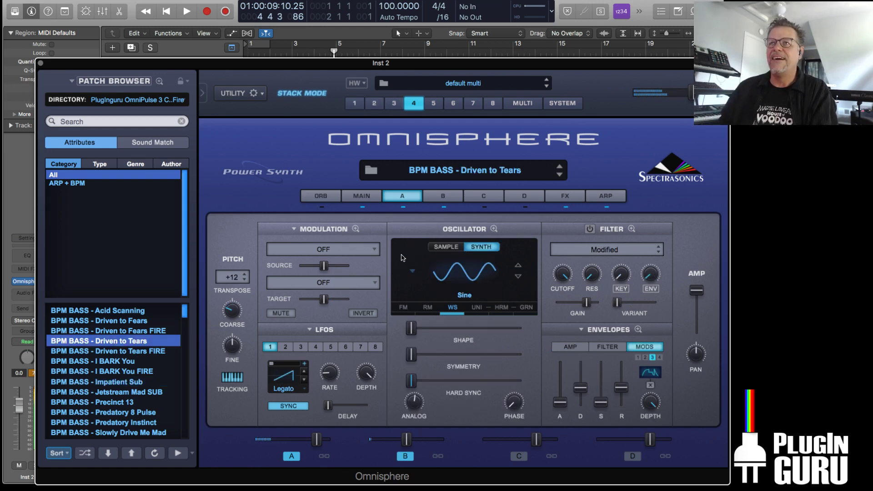
Add part 5 to the stack below the BPM BASS - Driven to Tears part and open it
click(522, 103)
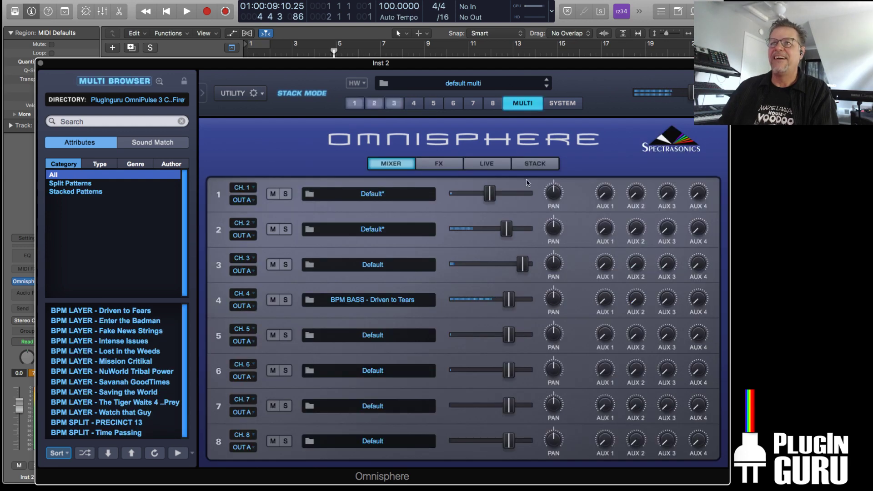
click(534, 163)
right_click(306, 339)
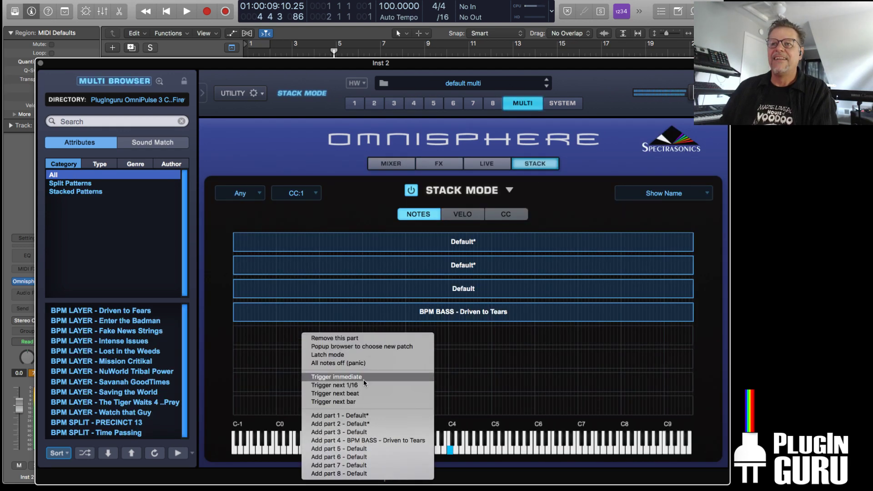
click(327, 462)
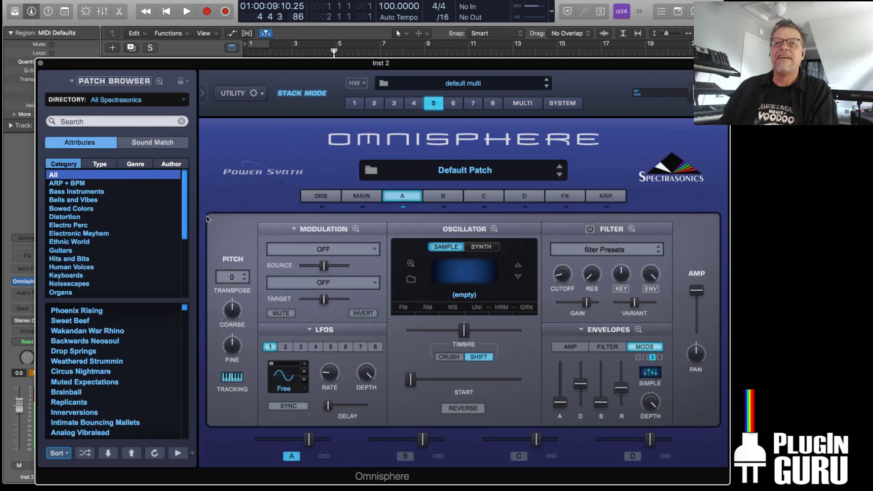
Load BPM PHR - Swarmandal 8 from the PlugInguru OmniPulse 3 CineFire directory into part 5 and raise its layer A level
click(131, 99)
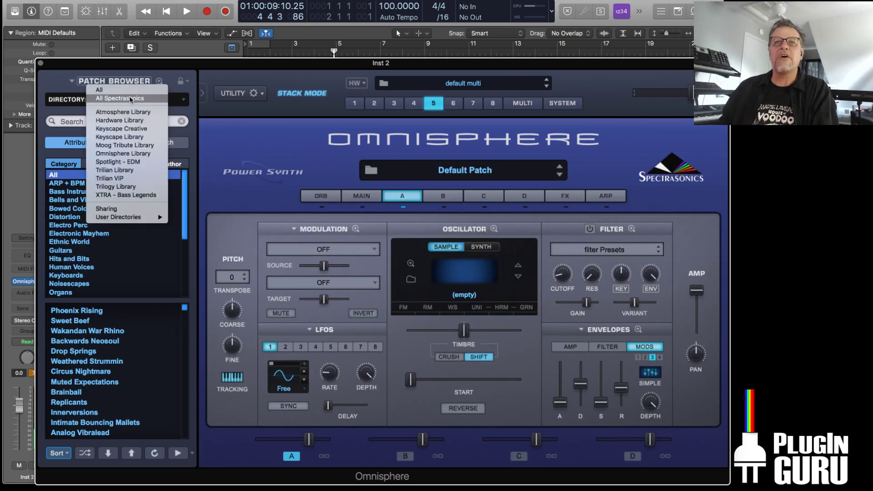
mouse_move(136, 218)
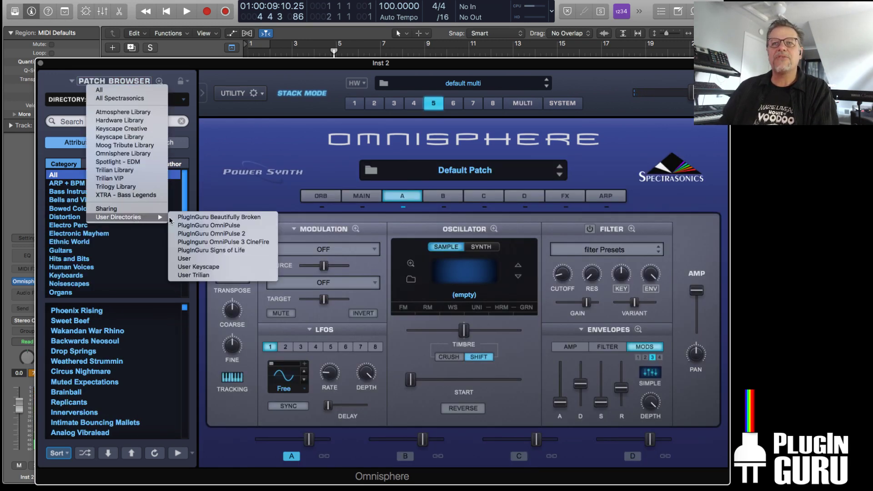
click(226, 243)
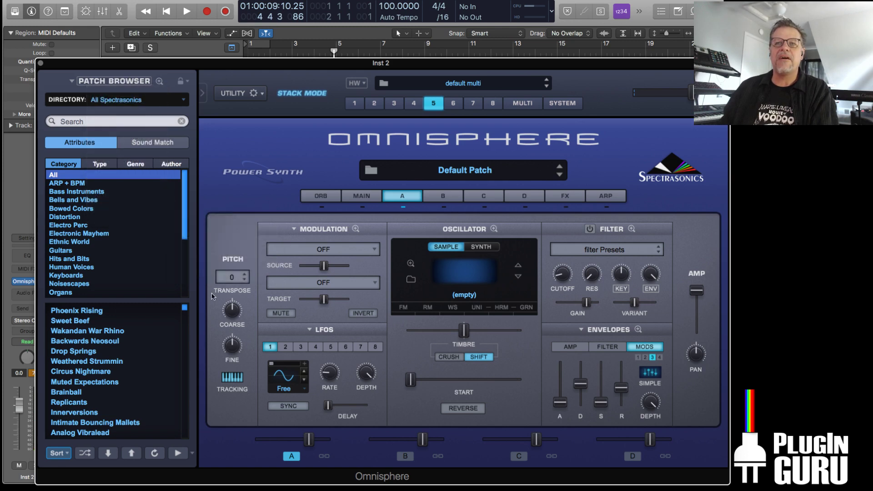
drag(186, 309, 185, 392)
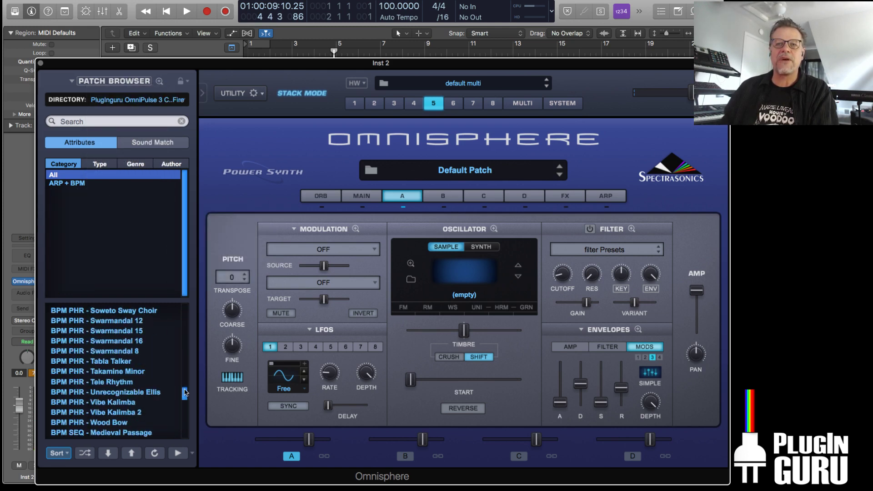
click(122, 353)
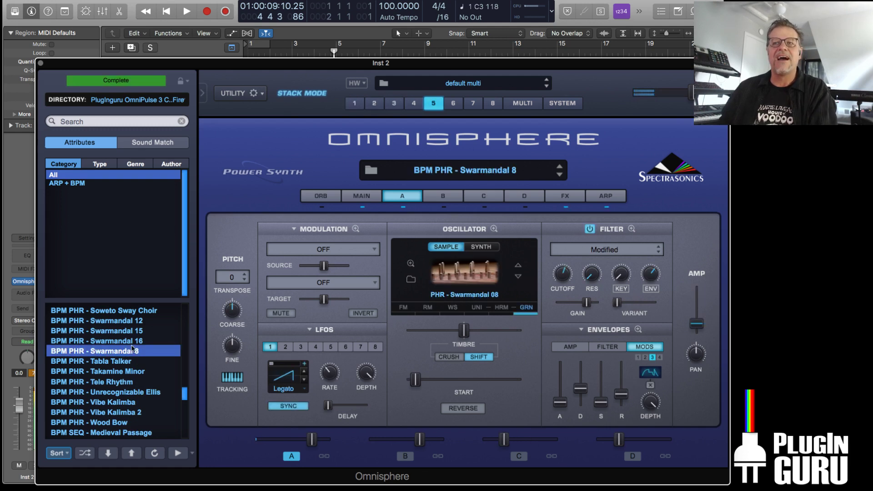
drag(312, 439, 325, 439)
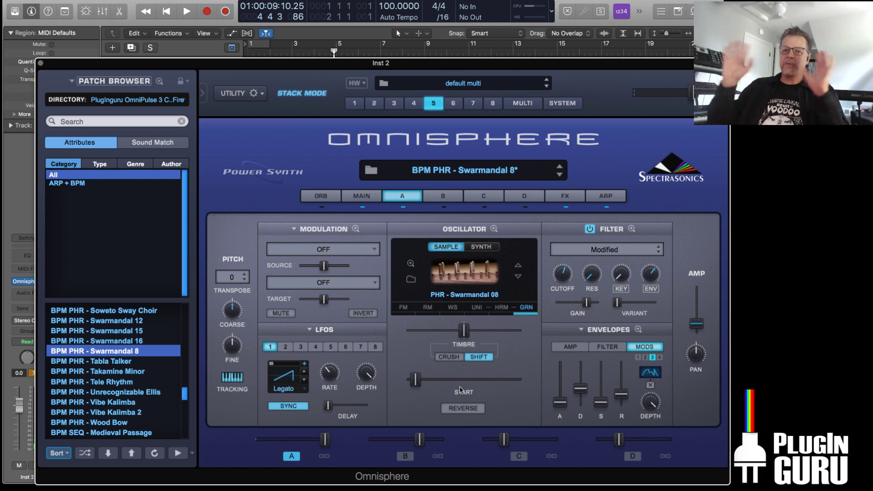
Load BPM PHR - Tele Rhythm into part 5, raise its layer A level and transpose it to -4
click(120, 382)
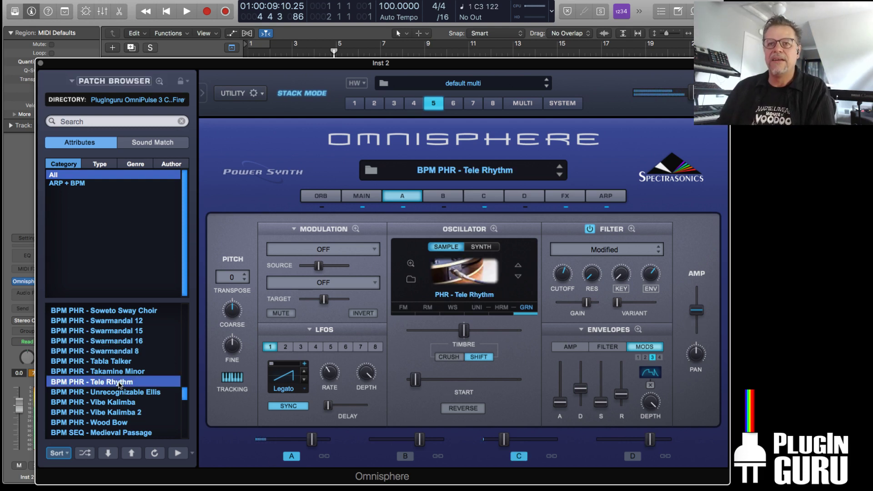
drag(312, 439, 319, 442)
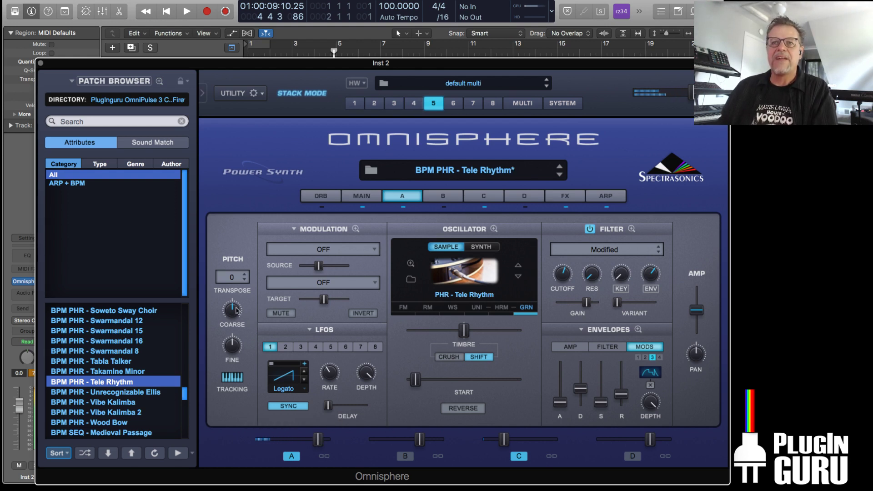
click(245, 279)
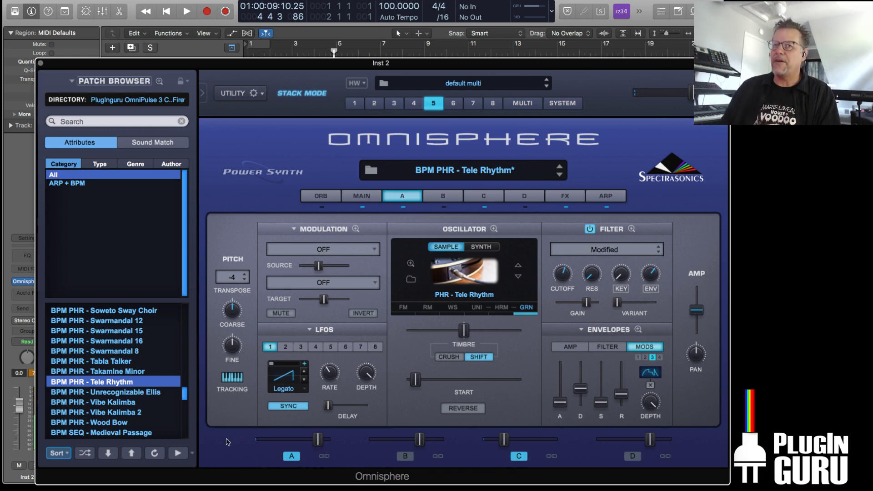
Audition BPM STRINGS - Rosin Dance 1 and BPM STRINGS - Calling India 1 on part 5
scroll(121, 359, down, 6)
scroll(117, 365, down, 3)
click(117, 366)
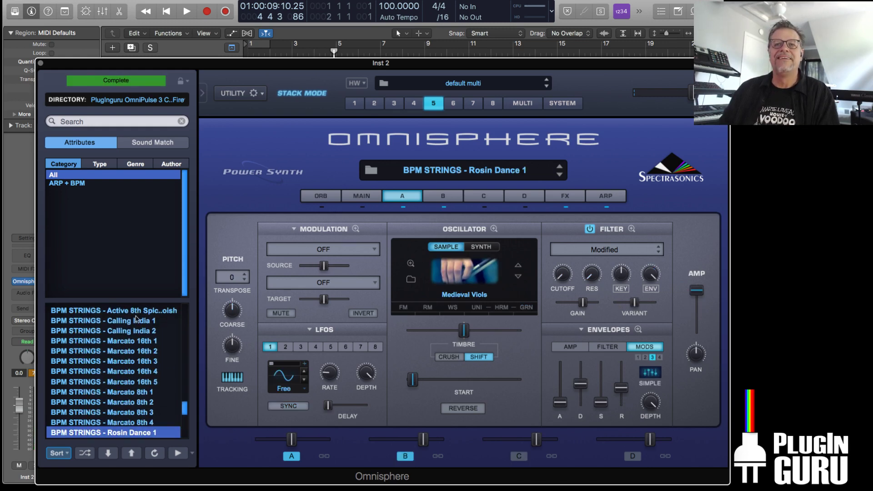
scroll(136, 327, up, 2)
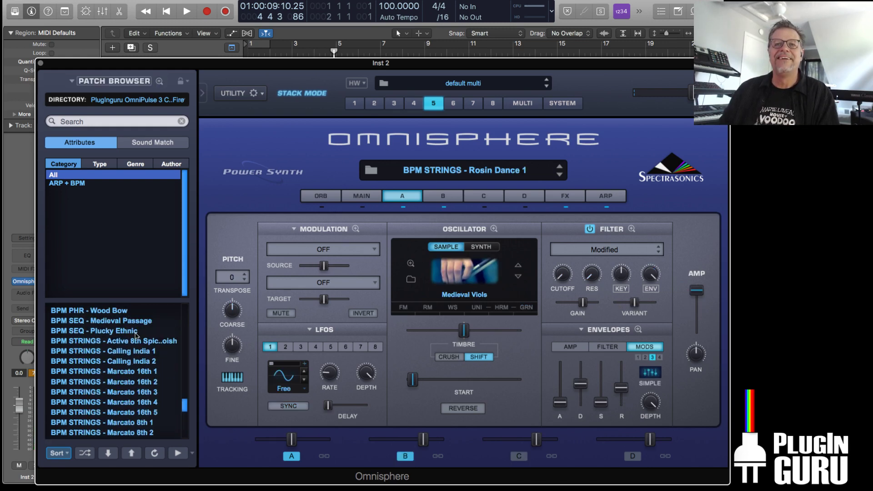
click(129, 354)
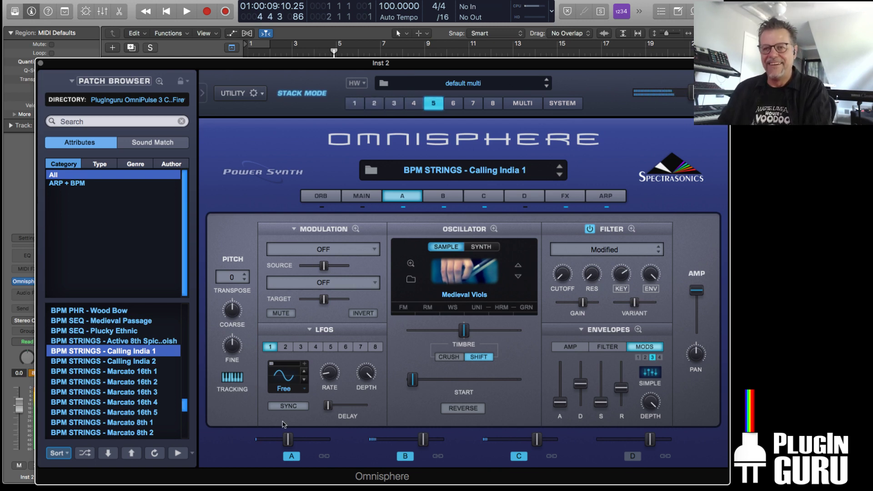
Load BPM SYNTH - Pulse Technique 1 into part 5 and raise its layer A level
scroll(187, 416, down, 10)
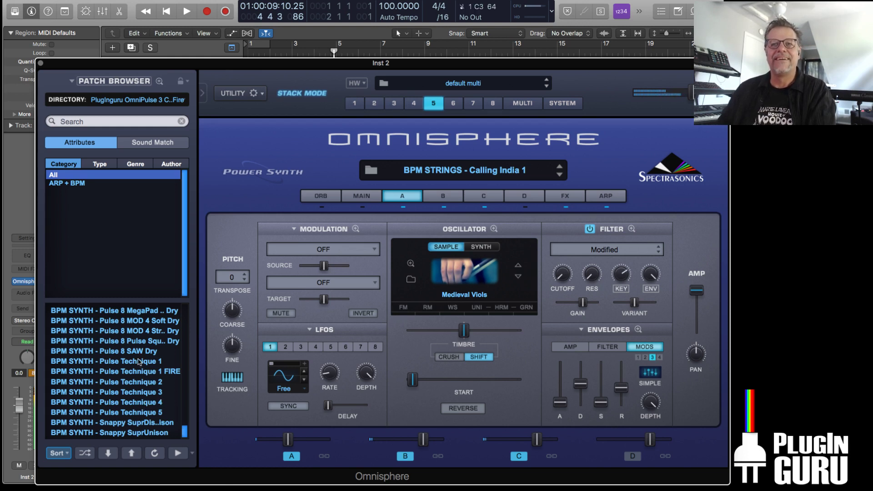
click(159, 363)
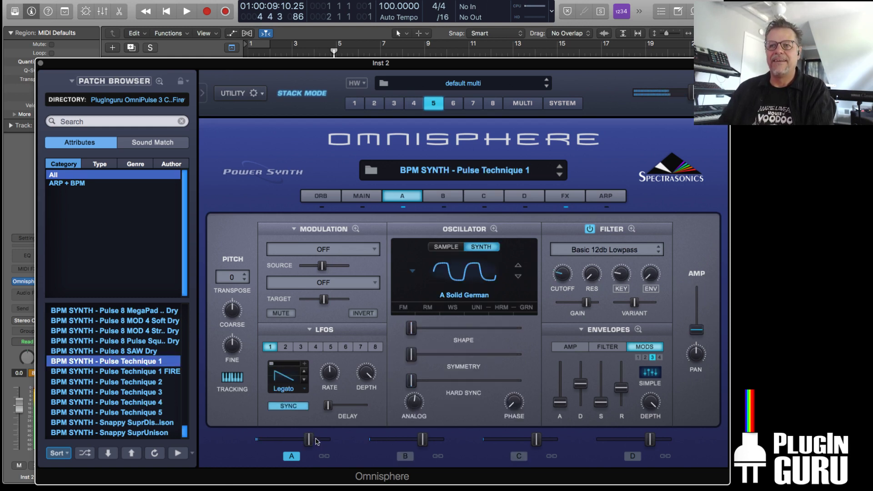
drag(310, 440, 318, 445)
Sweep the filter cutoff of part 5's layer A up and back down, and raise its resonance
drag(562, 273, 598, 247)
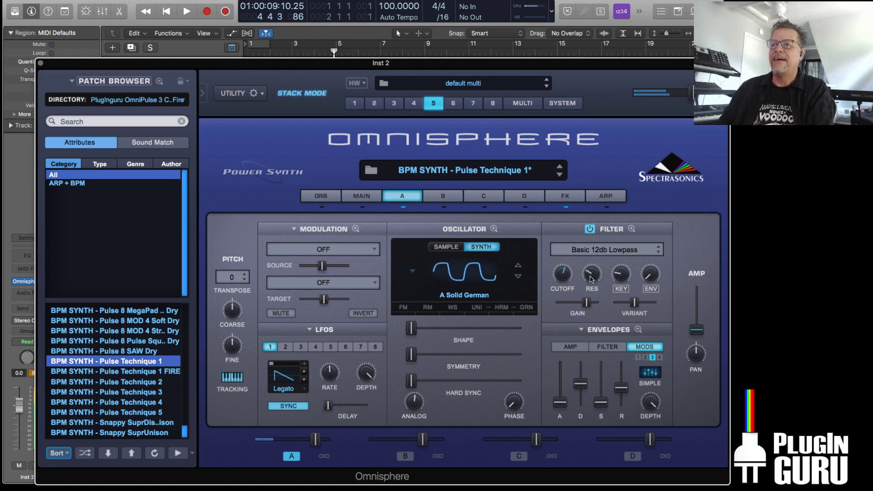
mouse_move(569, 265)
drag(569, 265, 556, 307)
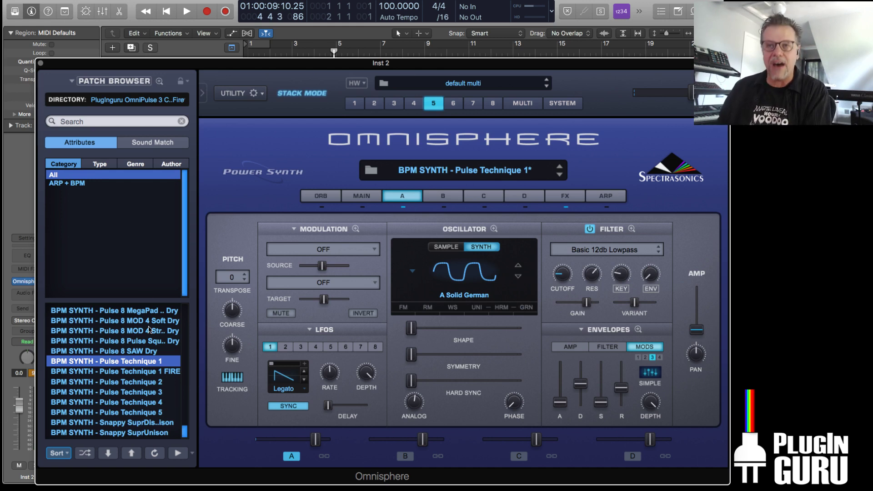
Return Logic's playhead to the start of the song
scroll(150, 329, up, 4)
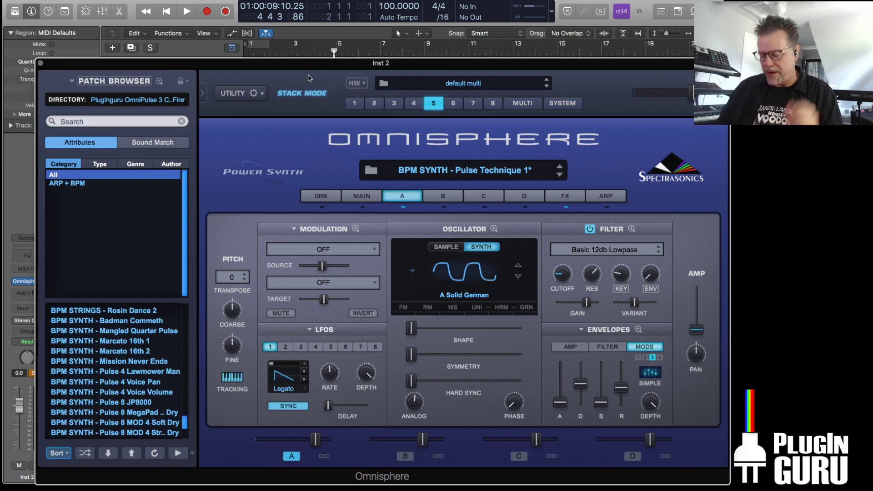
key(space)
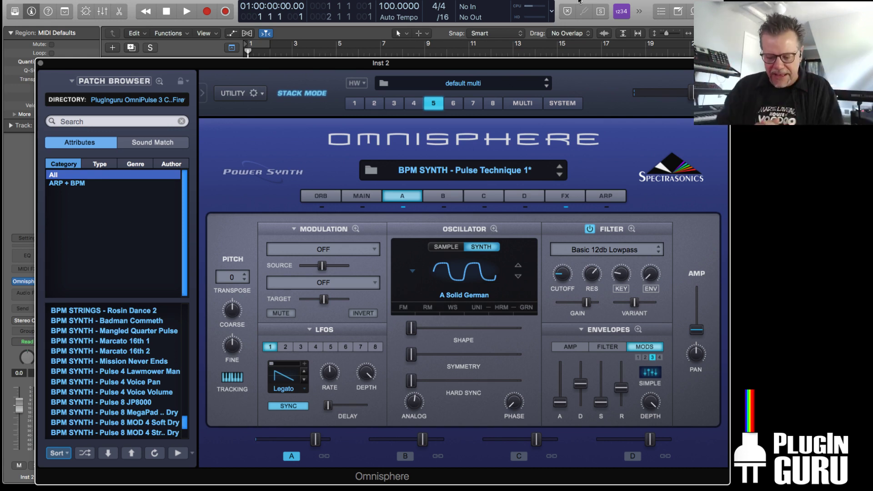
drag(334, 62, 330, 83)
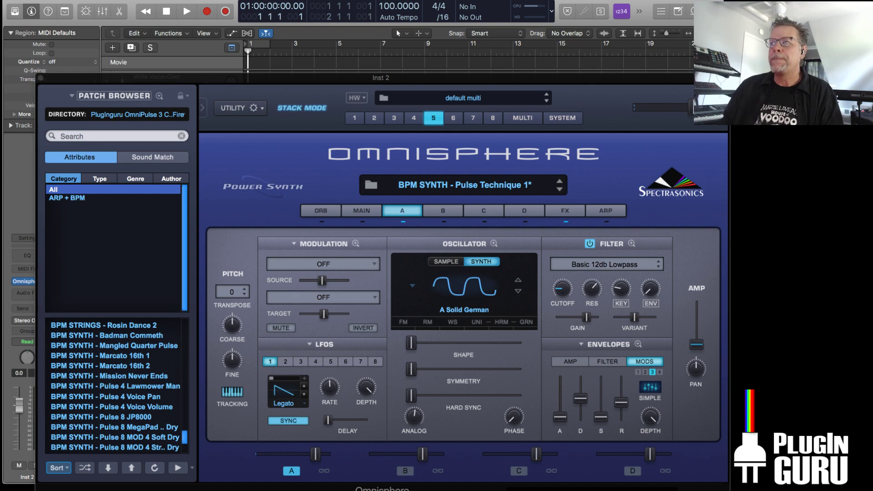
drag(351, 78, 592, 65)
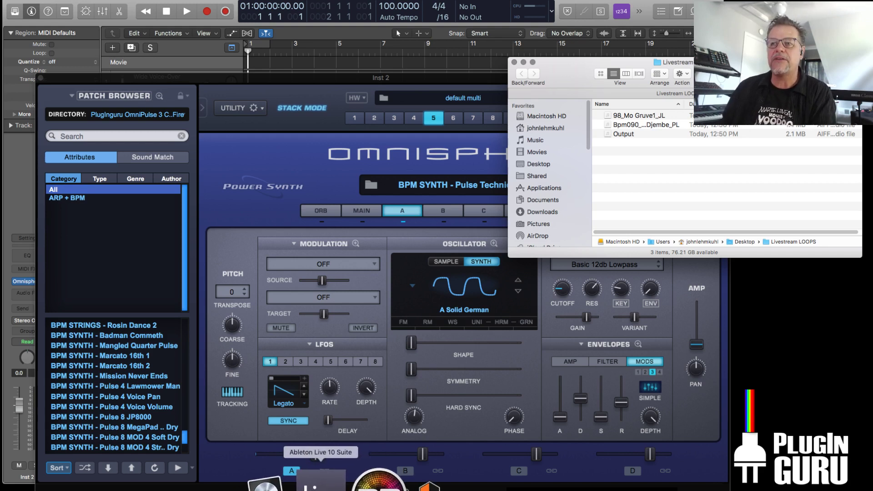
click(466, 445)
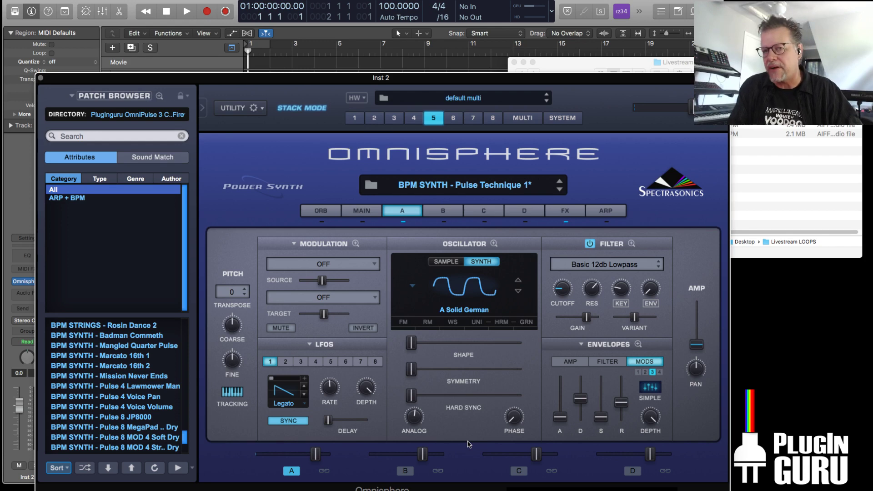
Switch to ReCycle and examine the processing commands available for the open Turtles - Chief Kamanawanalea.rx2 loop
key(super+space)
text(recycle)
key(Return)
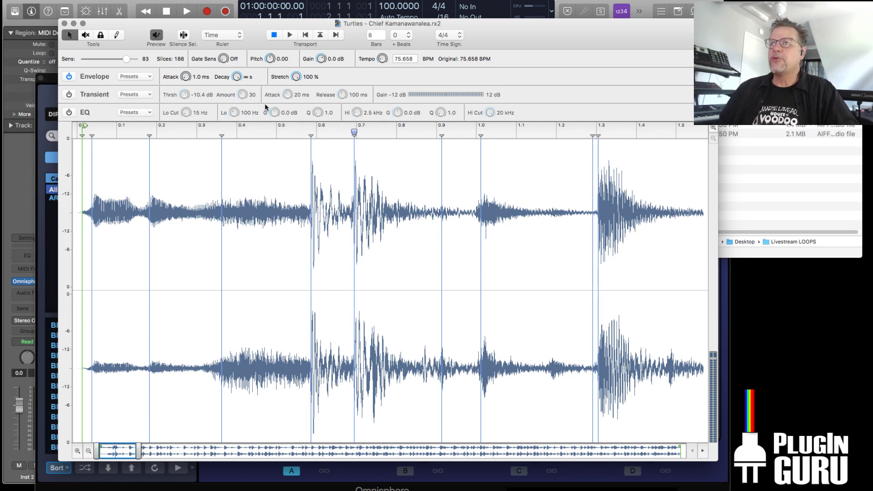
click(137, 0)
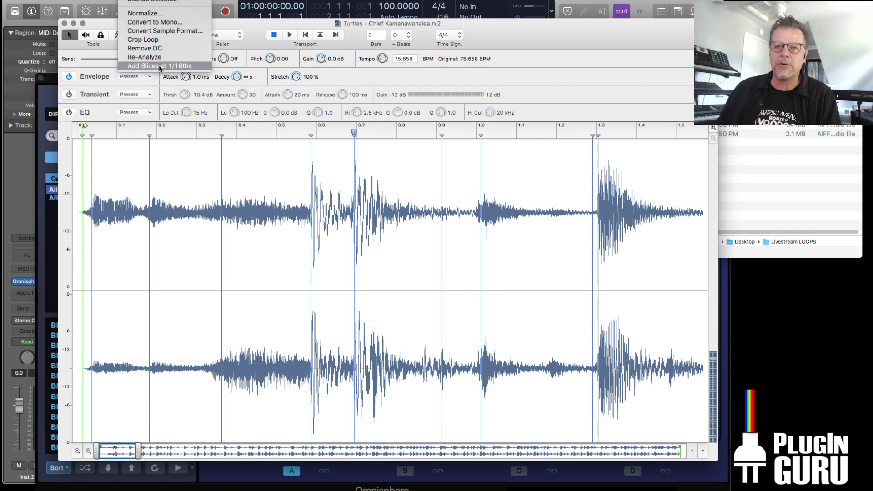
click(178, 171)
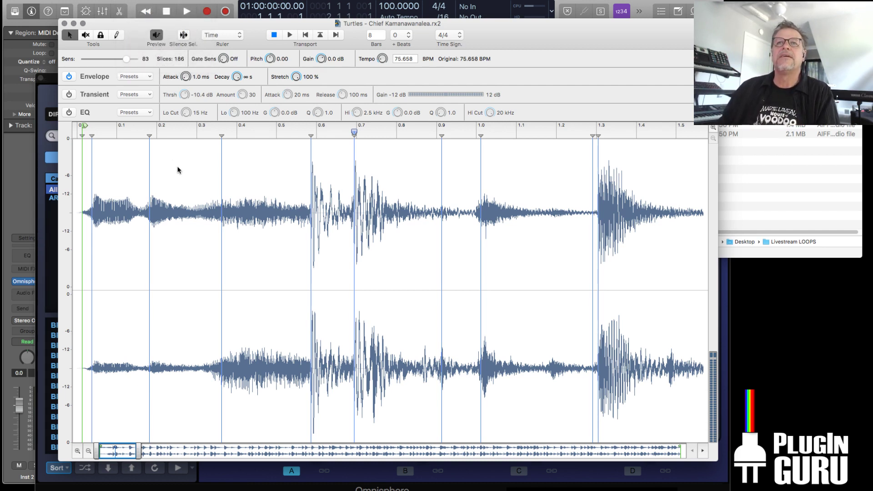
drag(134, 32, 198, 25)
key(super+h)
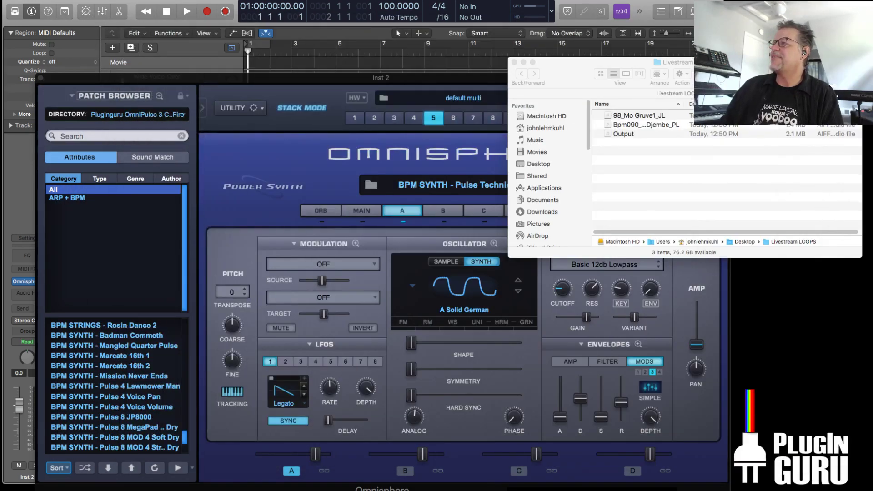
click(514, 62)
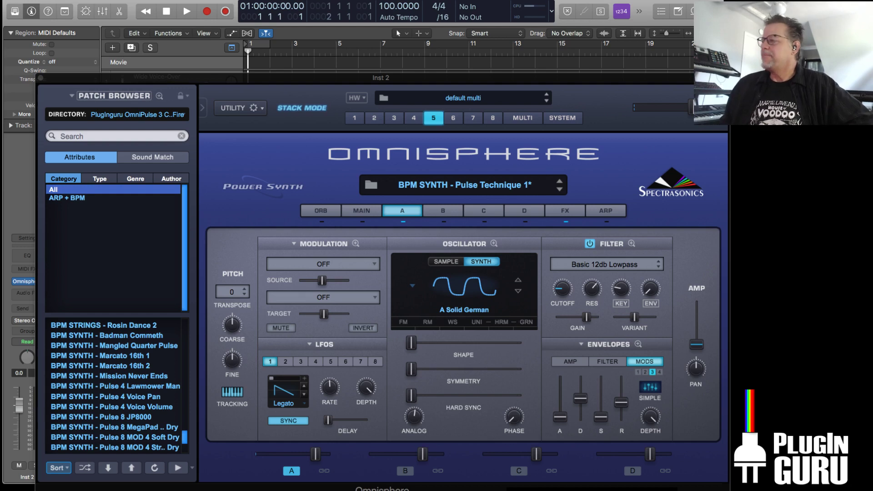
drag(282, 82, 351, 51)
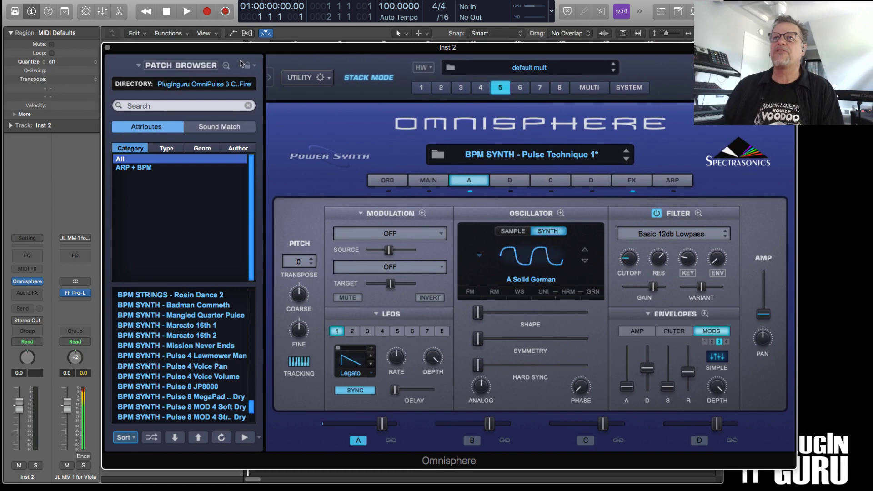
key(super+Tab)
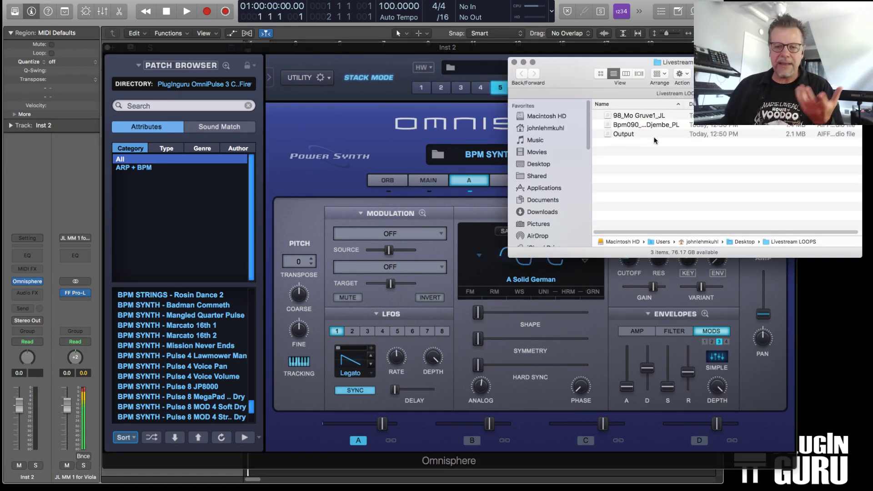
click(514, 63)
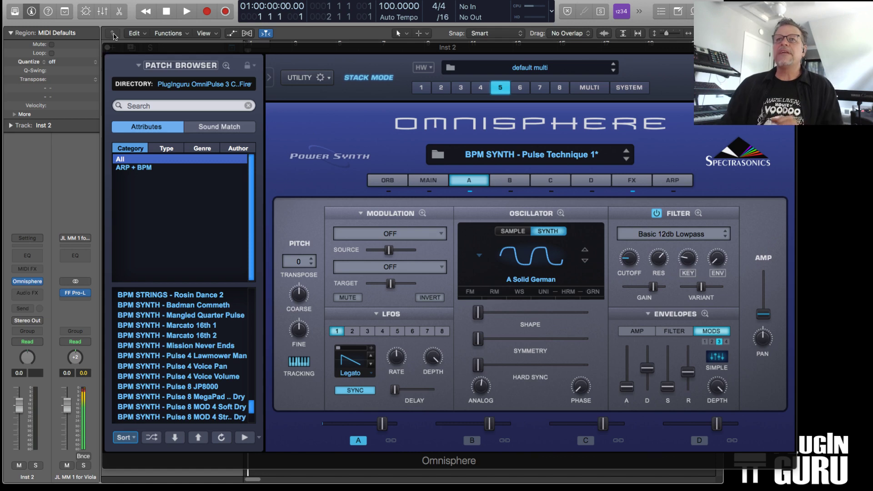
drag(183, 50, 104, 35)
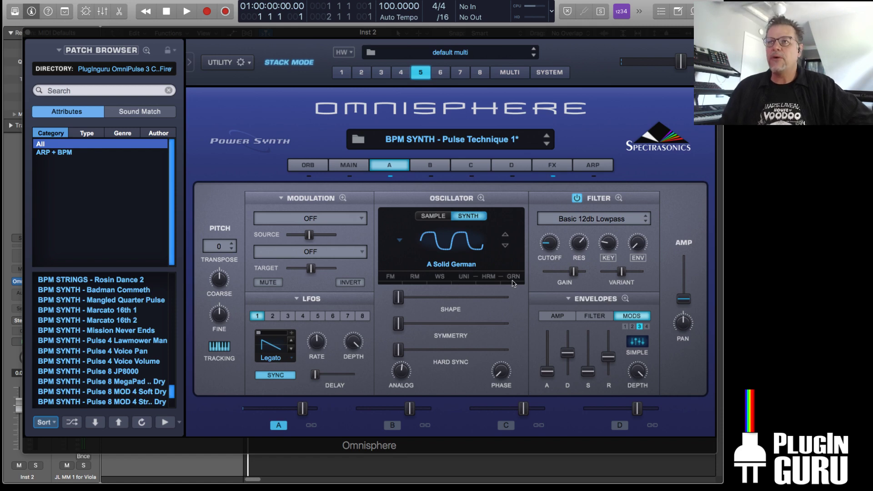
mouse_move(289, 36)
mouse_down()
mouse_move(301, 44)
mouse_move(302, 34)
mouse_move(269, 34)
mouse_move(289, 38)
mouse_up()
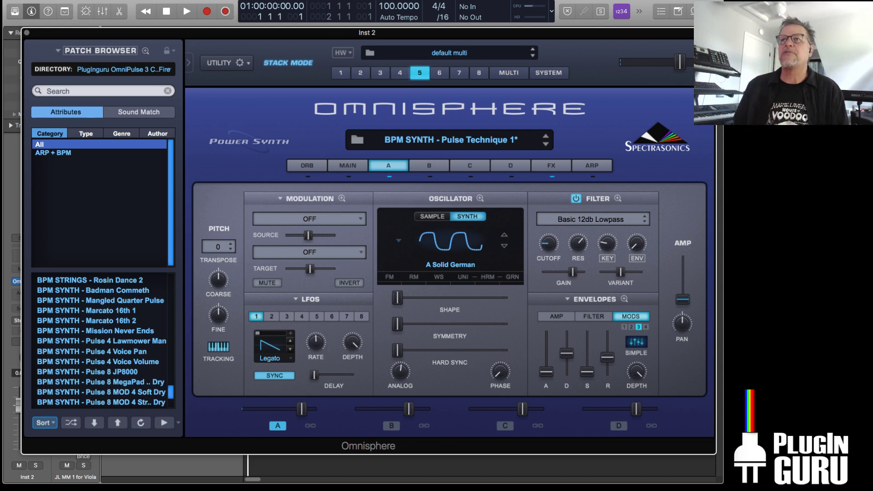
Close the Omnisphere window and inspect the Unify instrument on the Reason Suite track, enlarging its window slightly
click(26, 33)
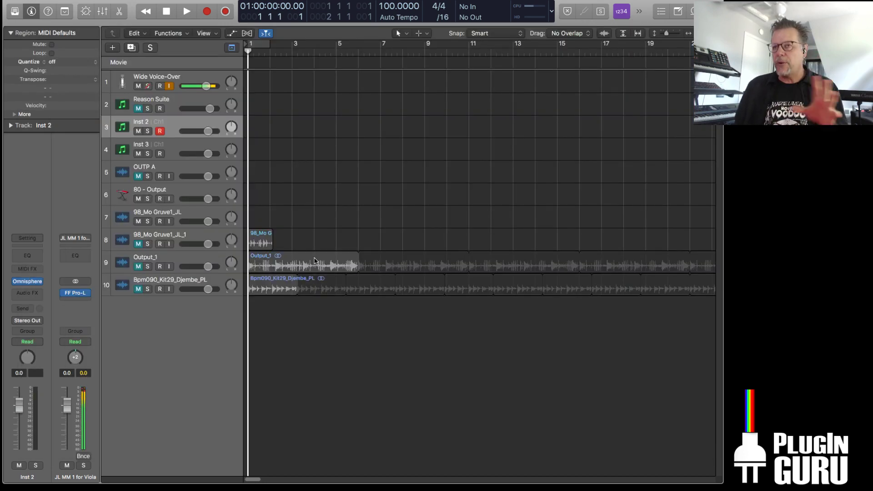
click(178, 106)
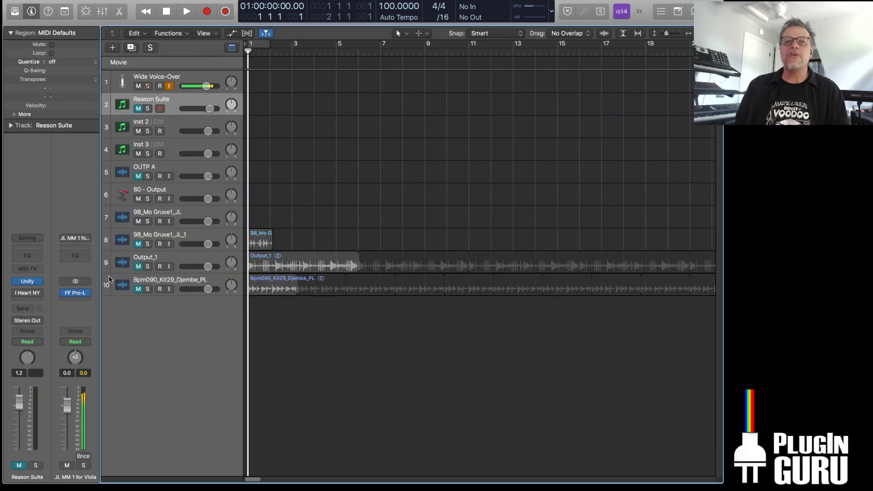
click(28, 281)
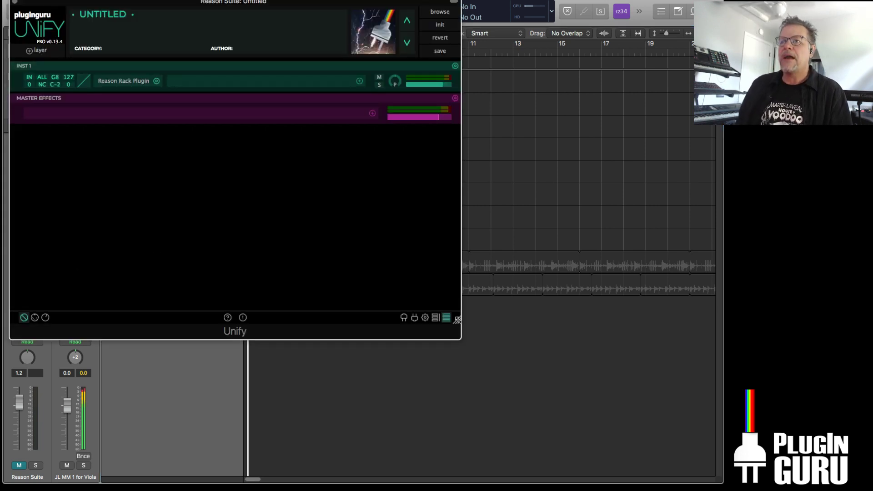
drag(457, 320, 483, 320)
drag(159, 4, 158, 31)
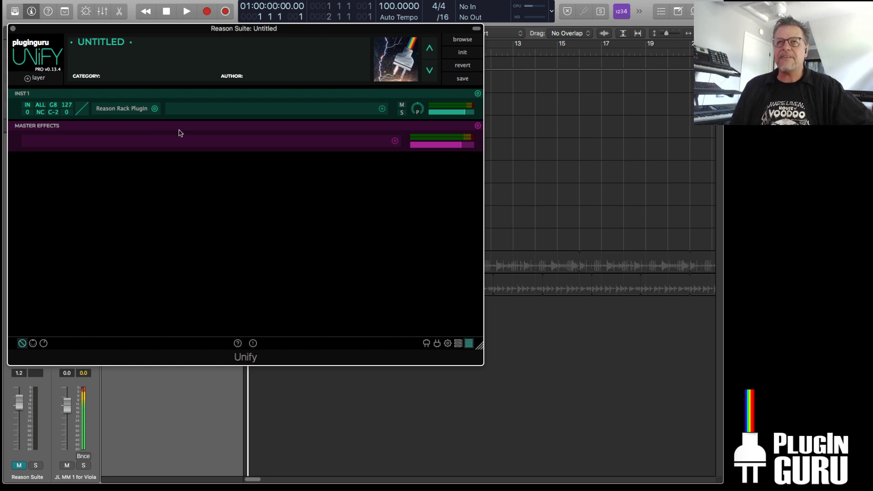
drag(146, 31, 143, 32)
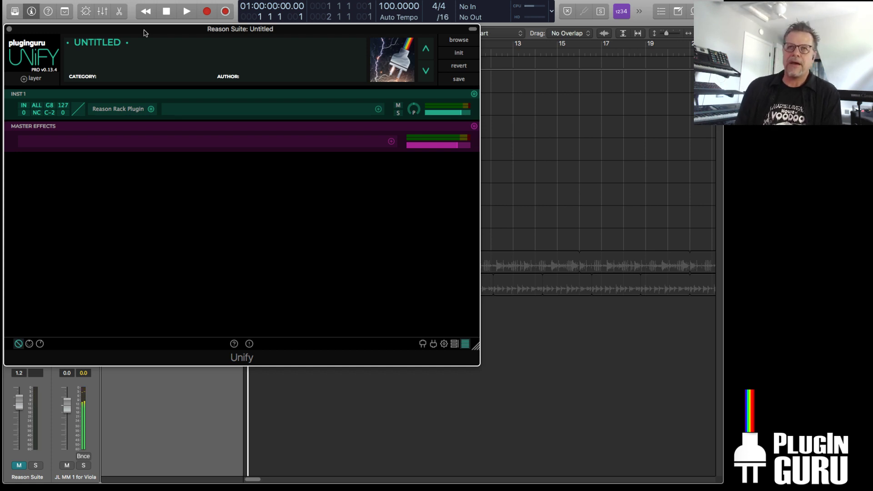
click(9, 30)
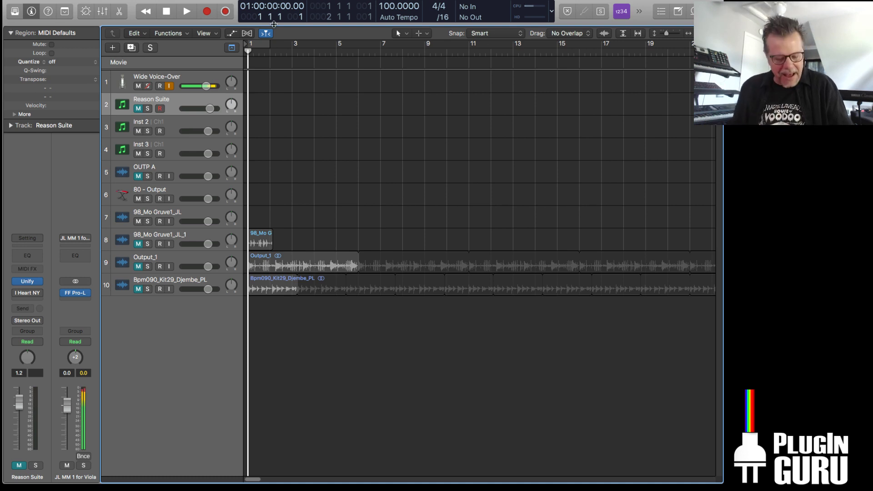
Switch to OBS
key(super+Tab)
key(super+Tab)
key(super+Tab)
key(super+Tab)
key(super+Tab)
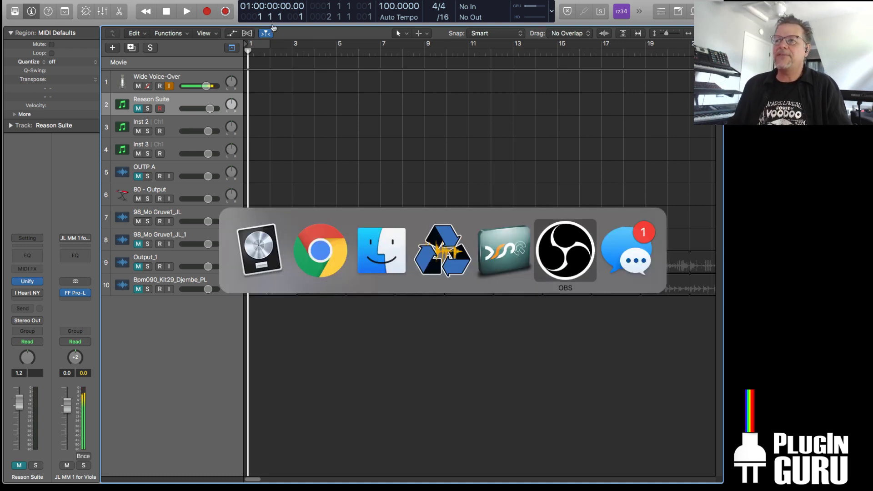